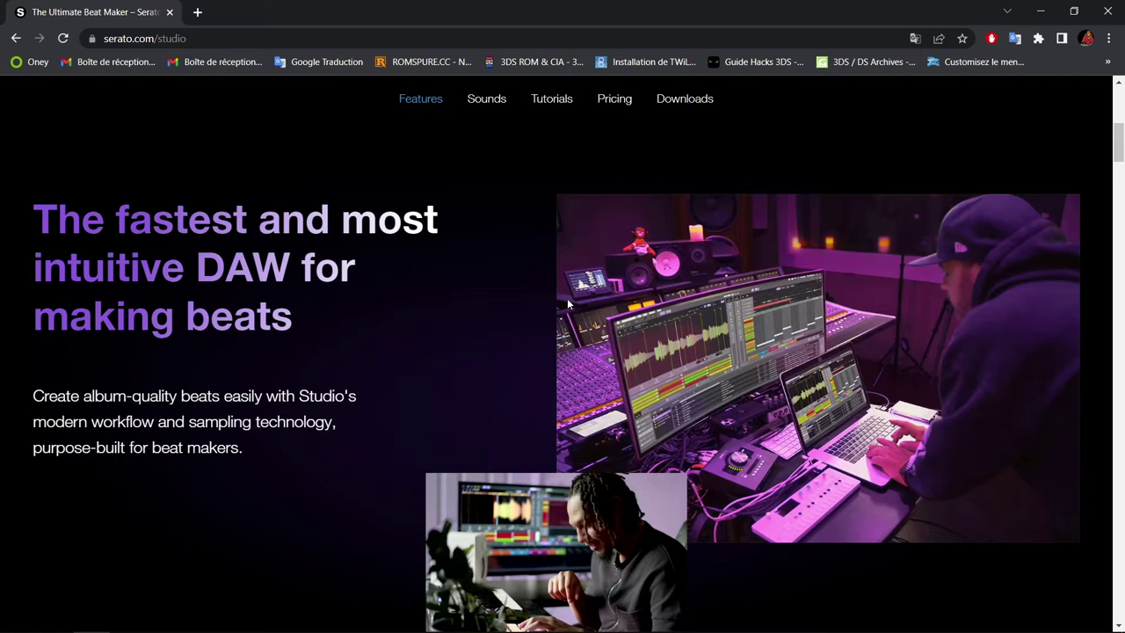
Look through the Serato Studio features page, examining the interactive beat-making demo with the Issa Bounce Drum Kit
scroll(568, 304, down, 3)
scroll(568, 304, down, 3)
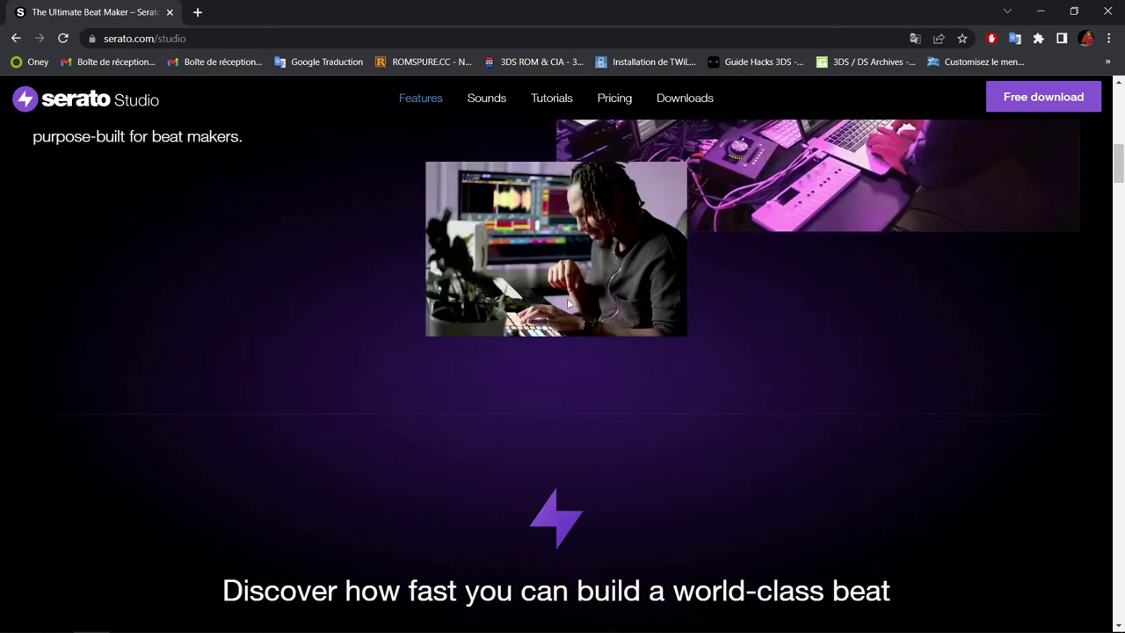
scroll(568, 304, down, 1)
scroll(568, 305, down, 3)
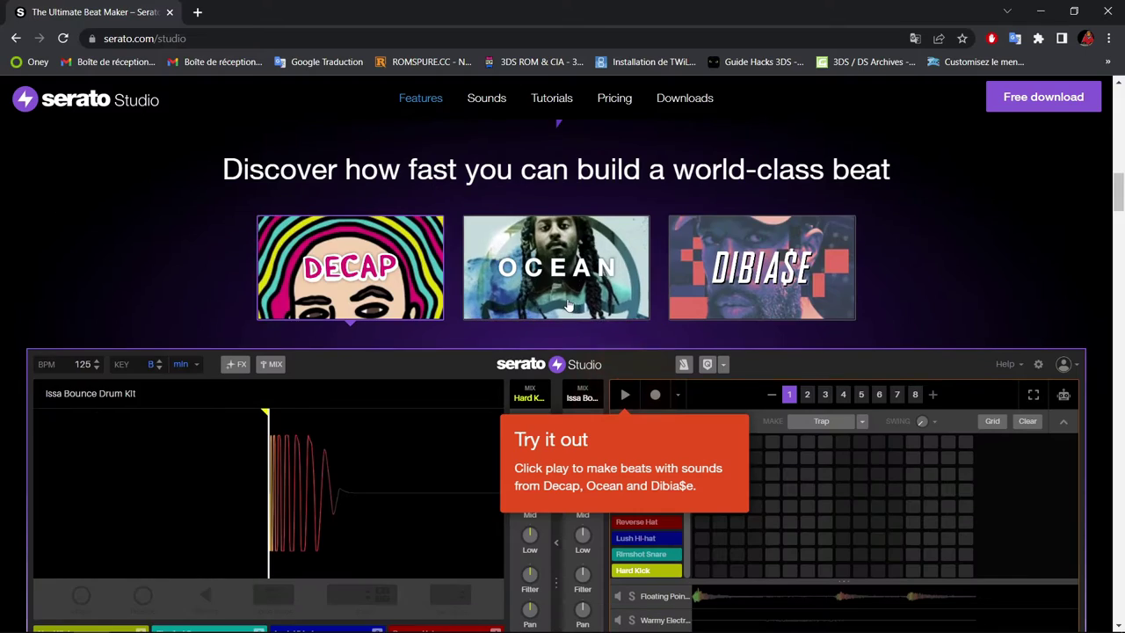
scroll(567, 298, down, 5)
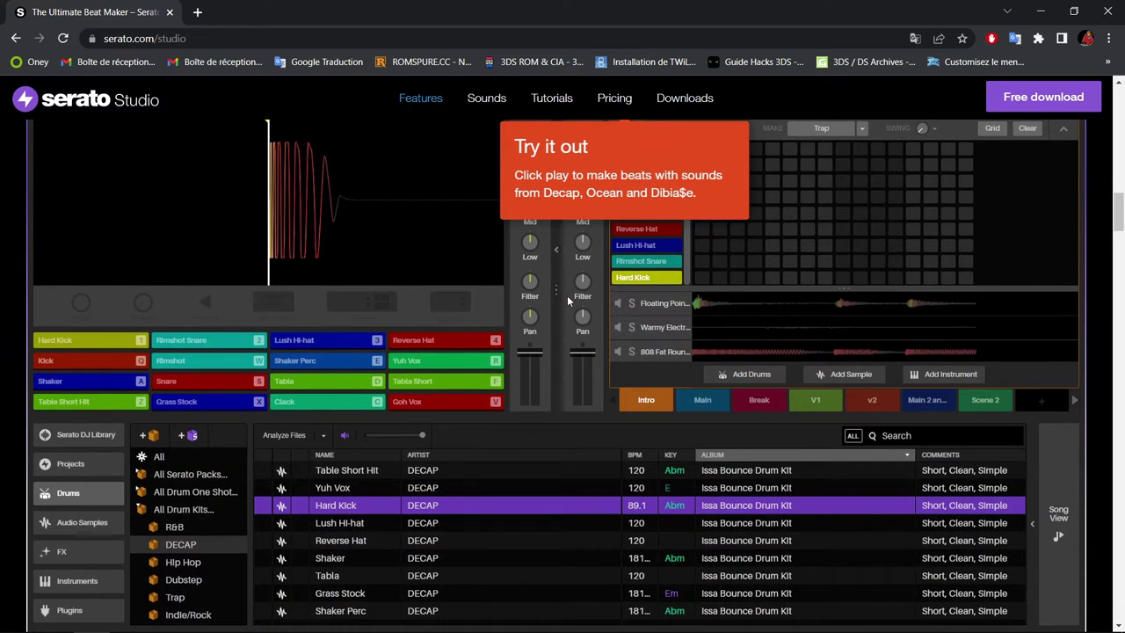
scroll(567, 295, up, 4)
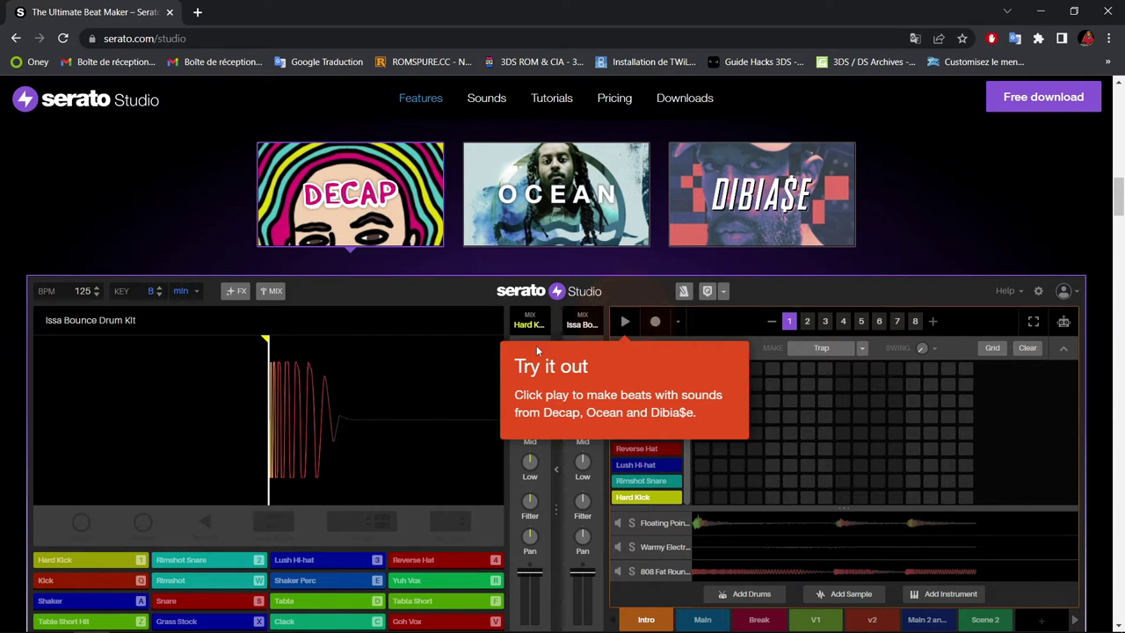
scroll(536, 345, down, 2)
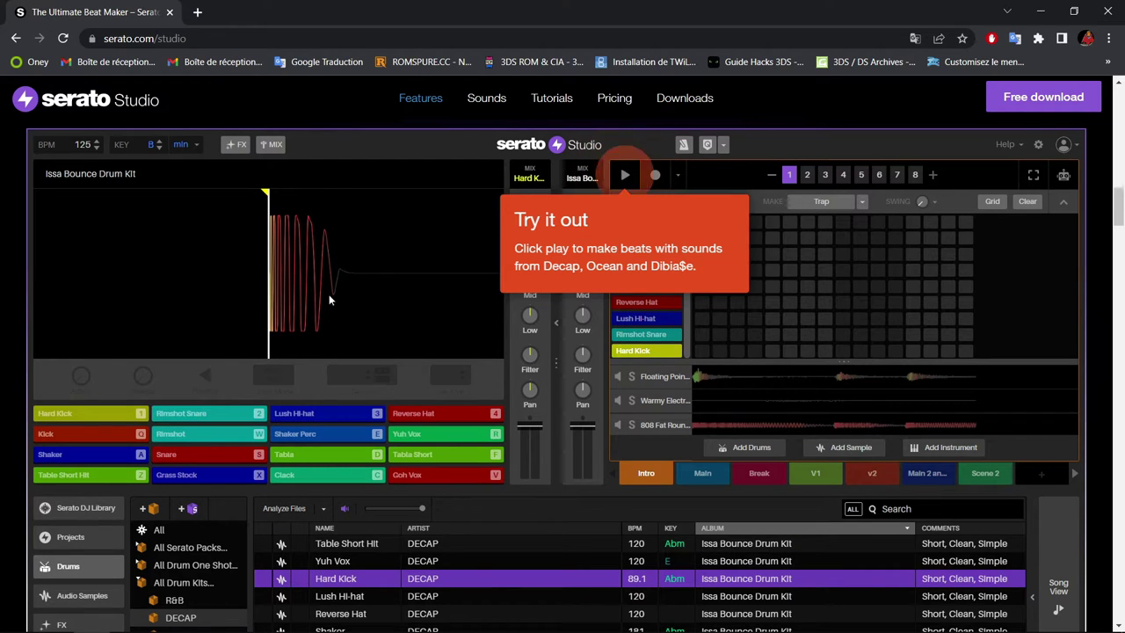
scroll(465, 432, down, 3)
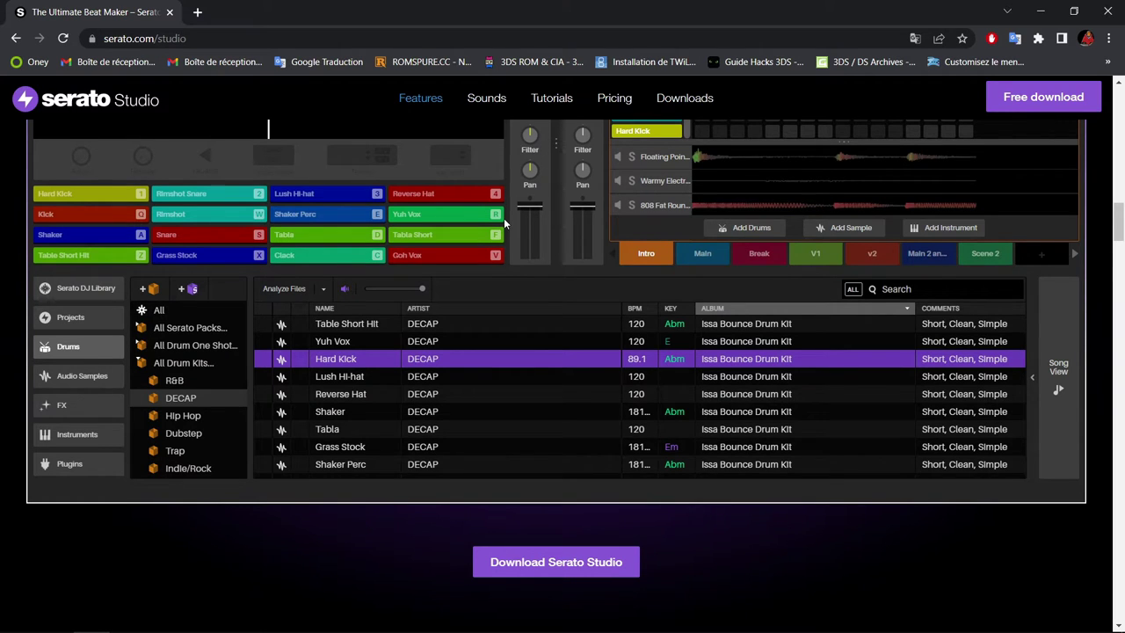
scroll(504, 218, up, 4)
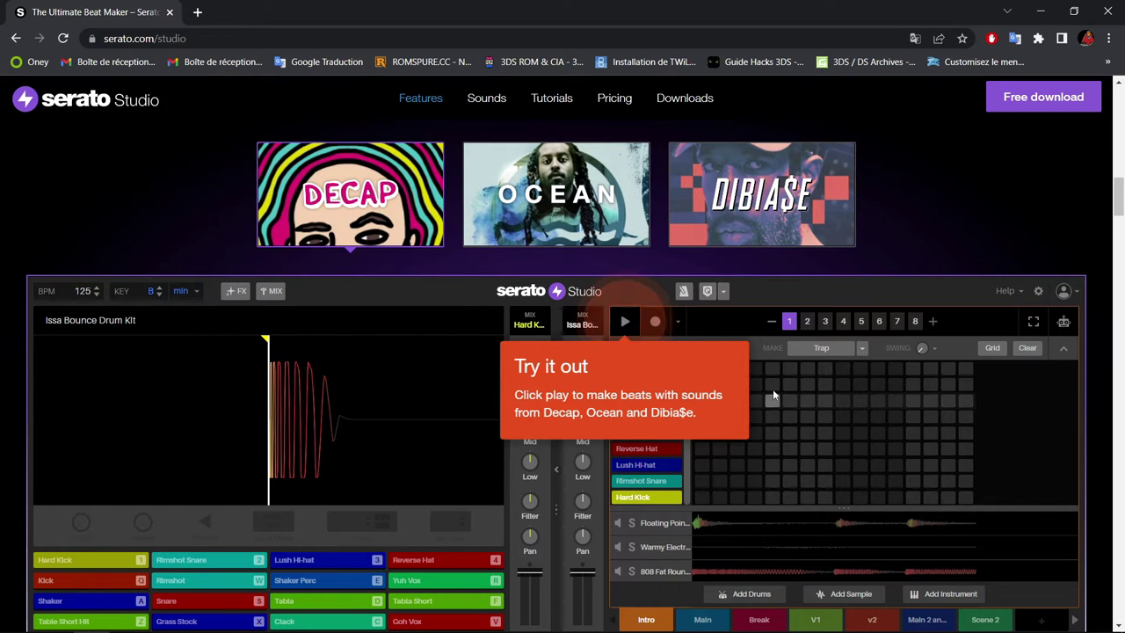
scroll(796, 368, down, 1)
scroll(796, 366, down, 2)
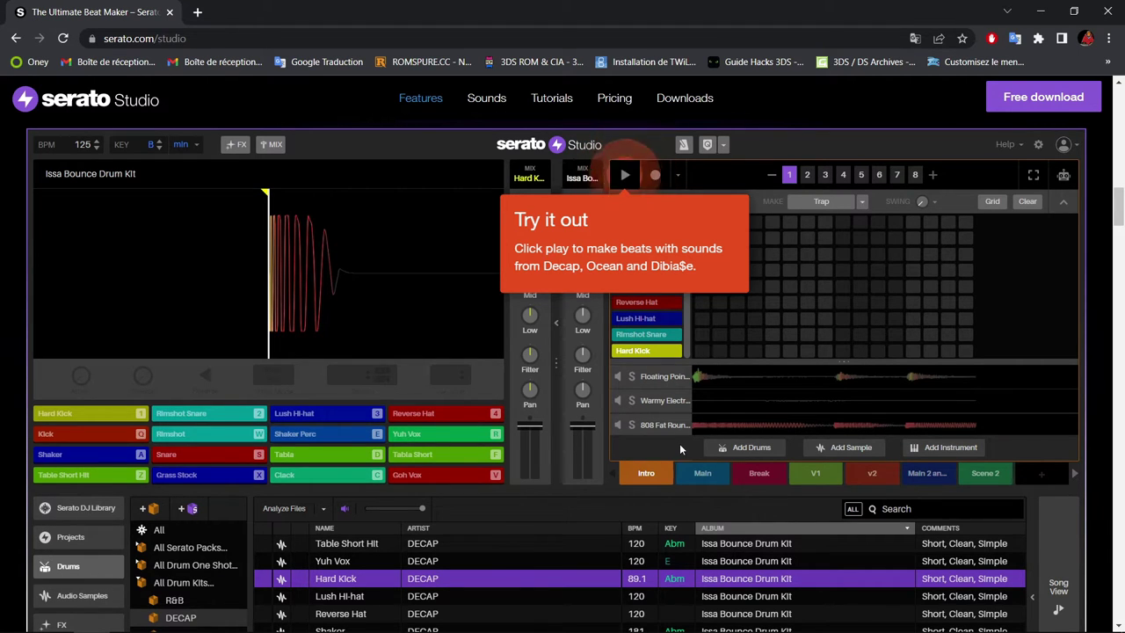
scroll(680, 443, down, 3)
scroll(679, 449, up, 3)
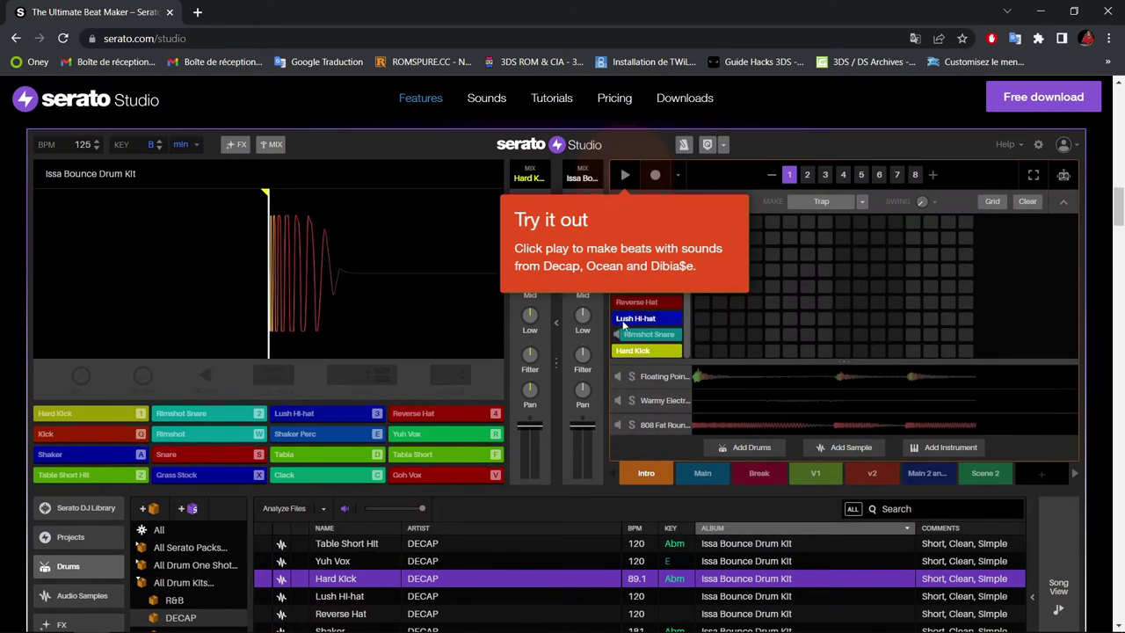
Open the Serato Studio Sounds page and browse the catalogue of royalty-free sound packs
click(492, 100)
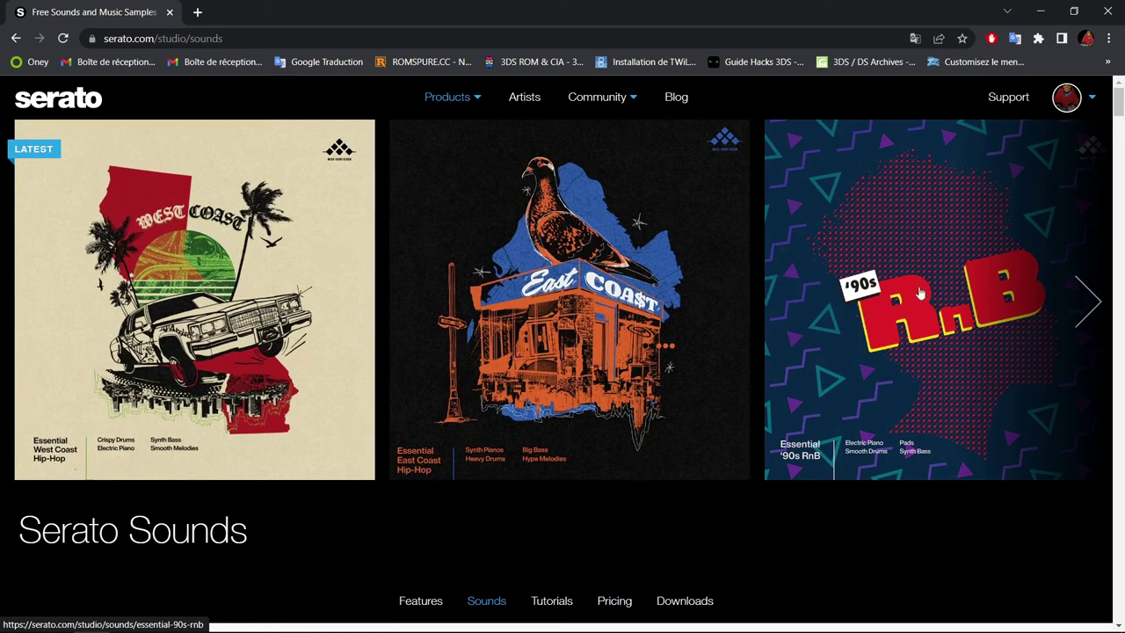
scroll(1035, 264, down, 5)
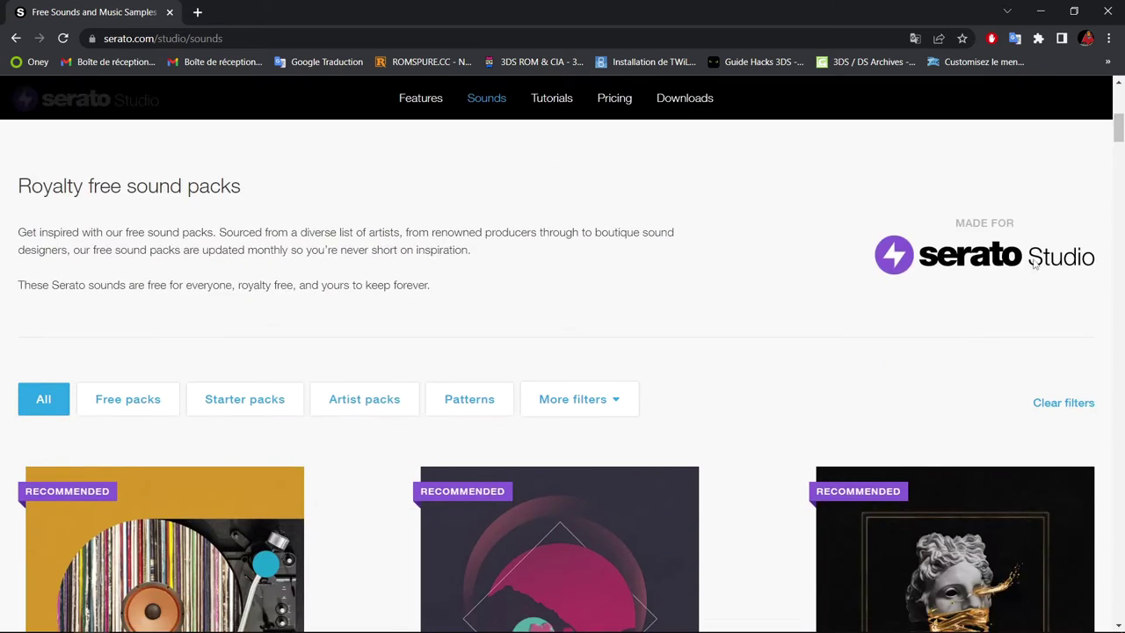
scroll(1035, 263, down, 8)
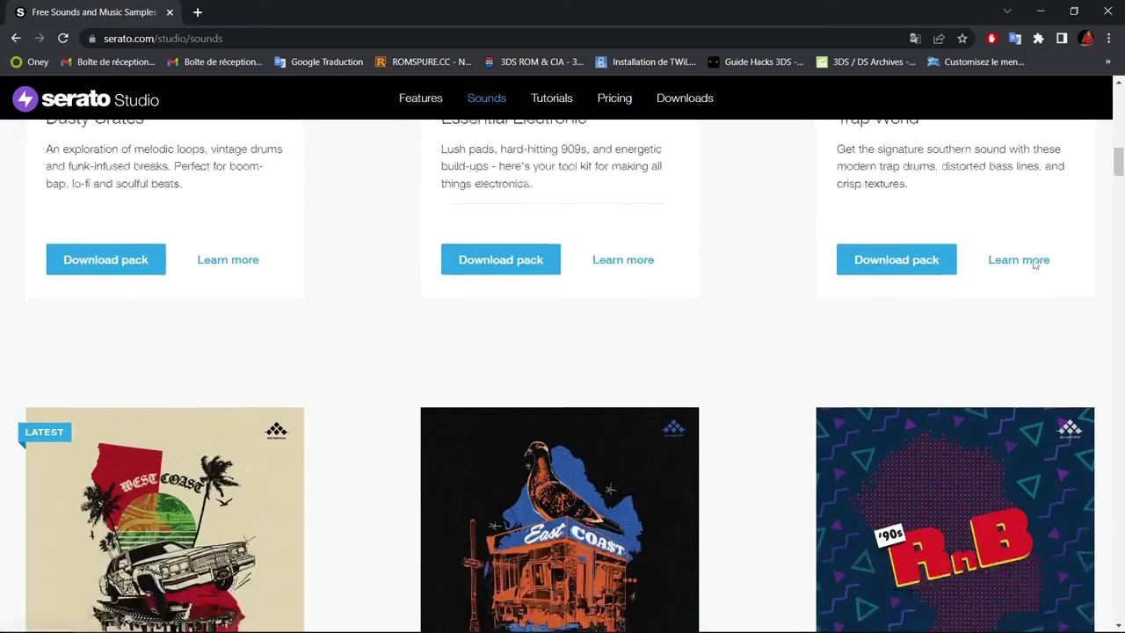
scroll(1034, 263, down, 12)
scroll(1035, 264, down, 12)
scroll(1035, 264, down, 10)
scroll(1034, 260, down, 10)
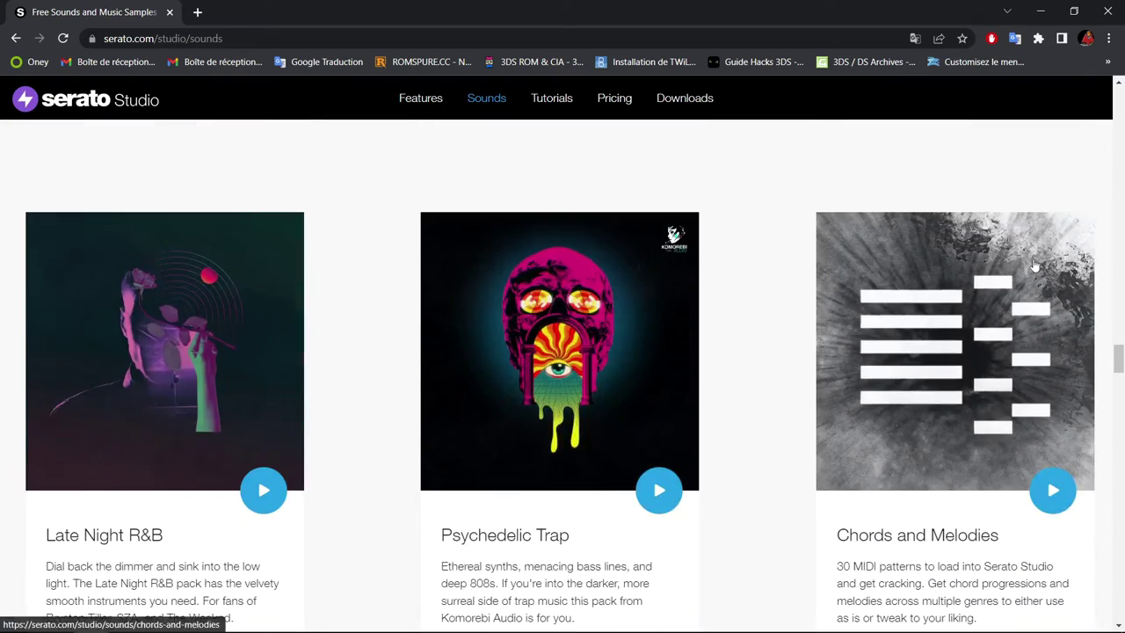
scroll(1035, 264, down, 5)
scroll(1034, 265, down, 10)
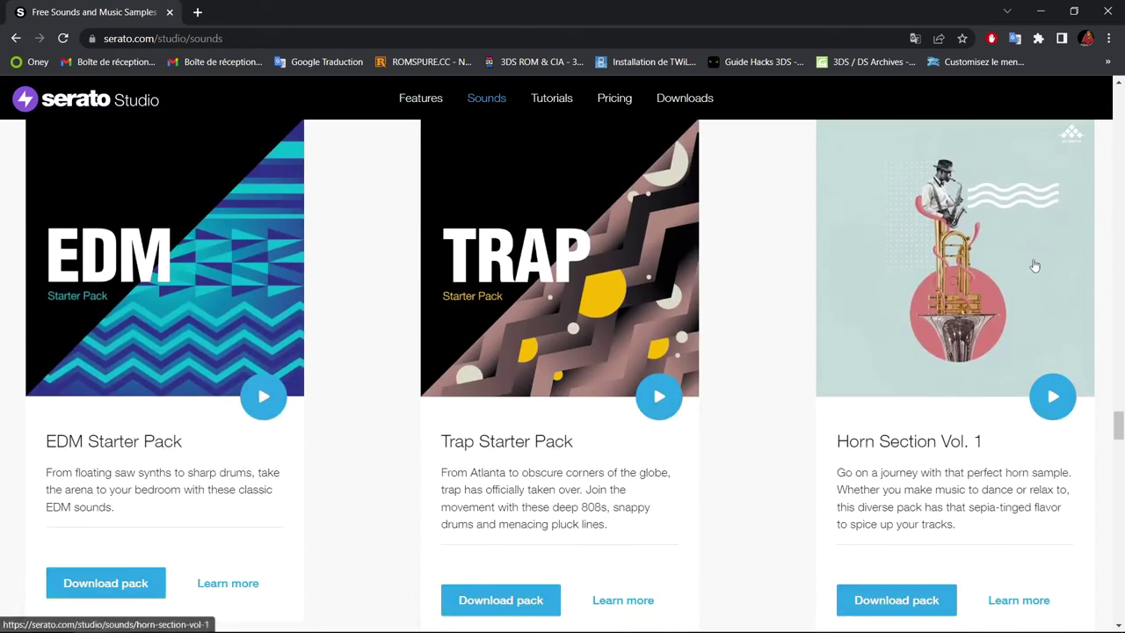
scroll(1035, 265, down, 9)
scroll(1035, 264, down, 4)
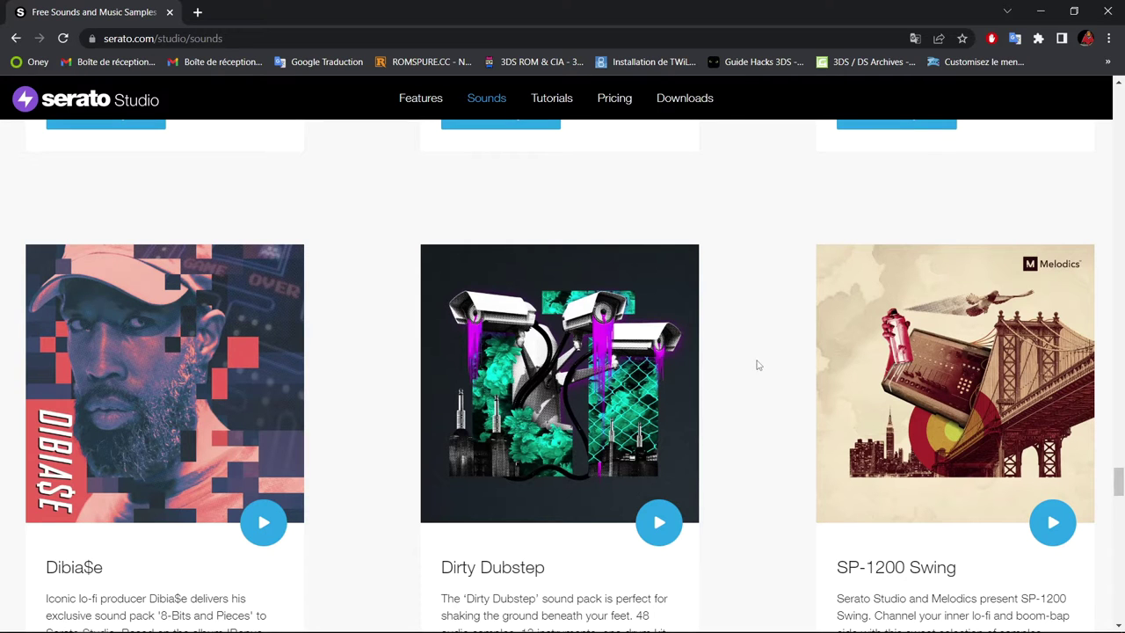
scroll(758, 365, down, 8)
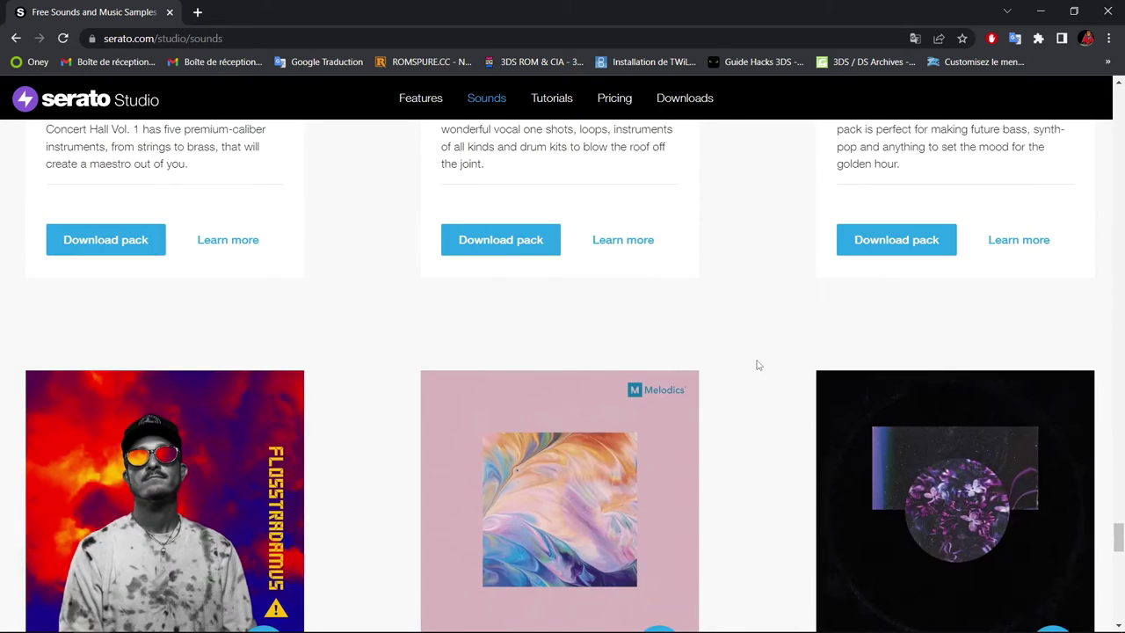
scroll(758, 365, down, 8)
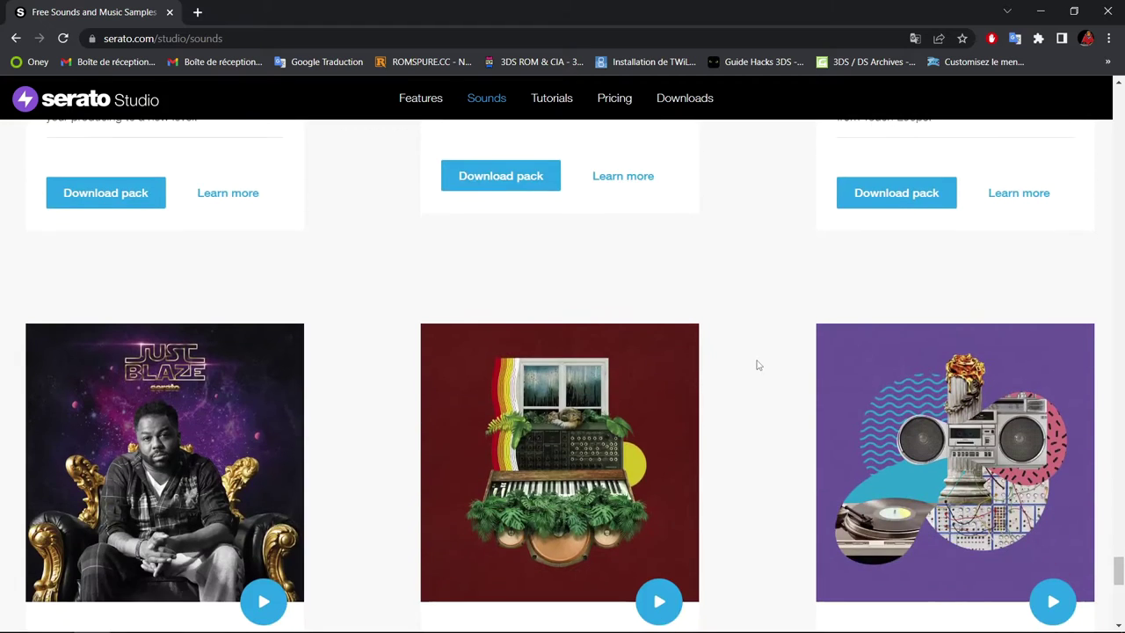
scroll(758, 365, down, 2)
scroll(758, 365, down, 1)
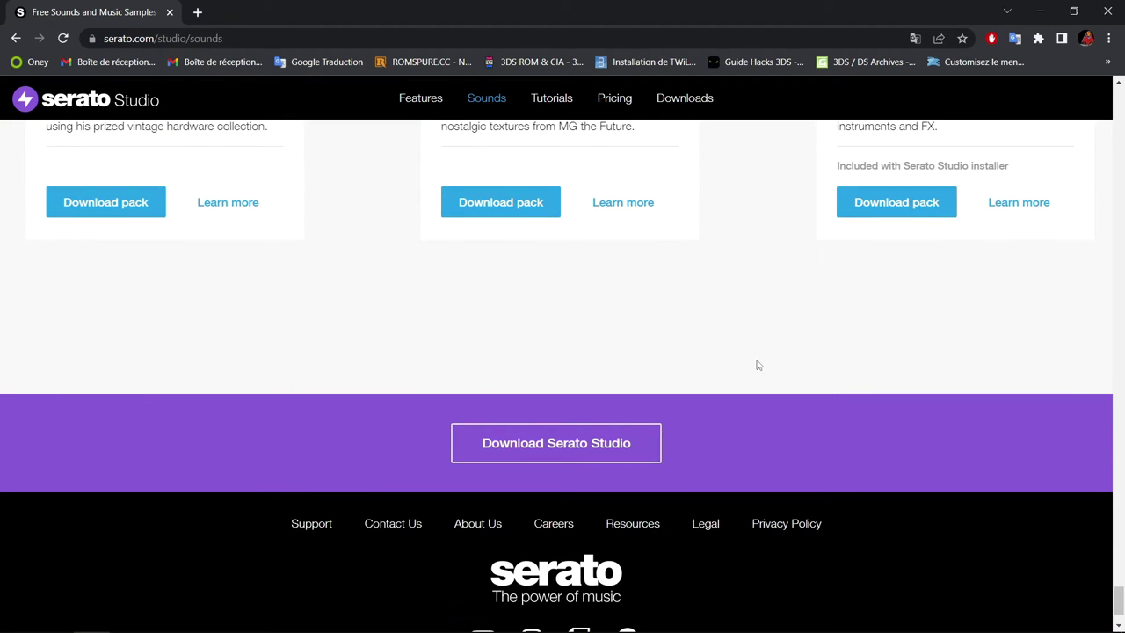
scroll(758, 364, down, 10)
scroll(758, 365, down, 15)
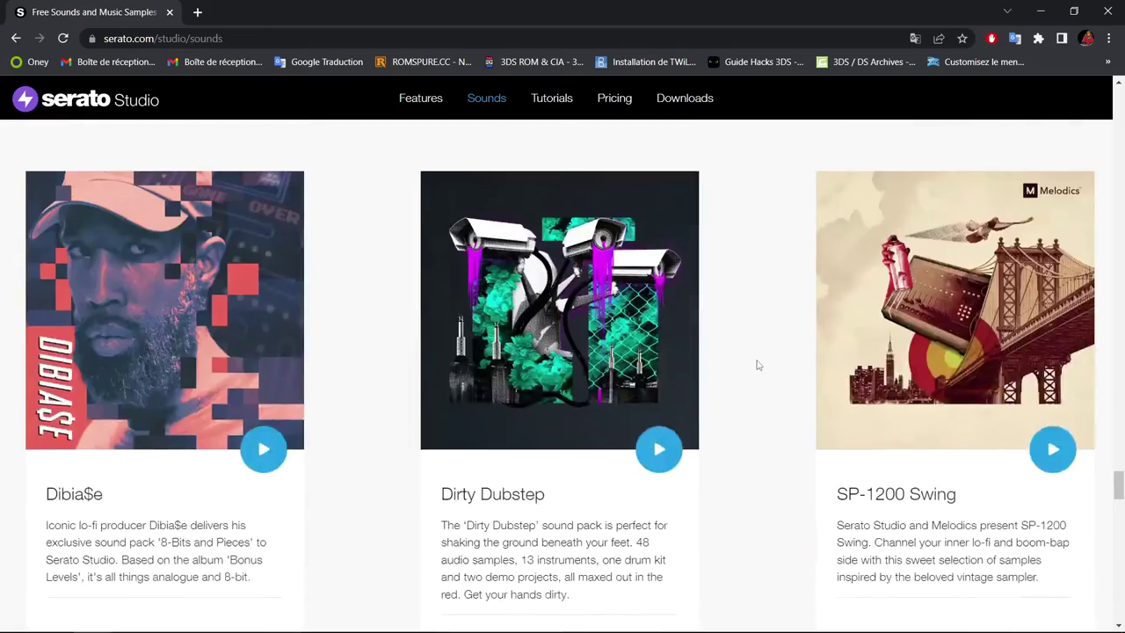
scroll(758, 365, down, 10)
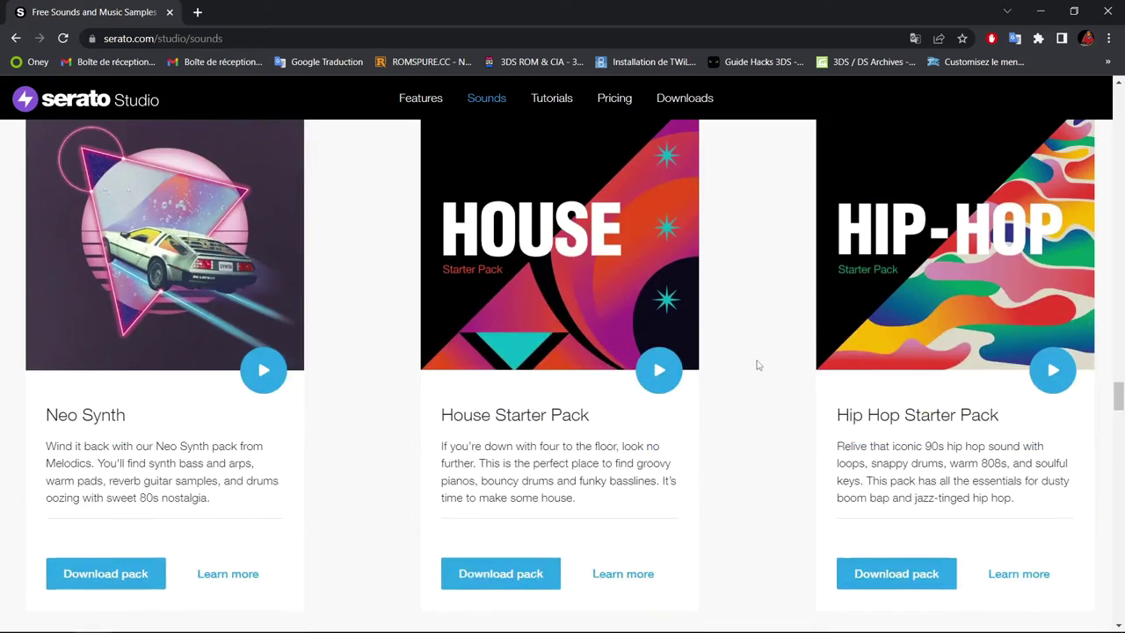
scroll(758, 365, up, 4)
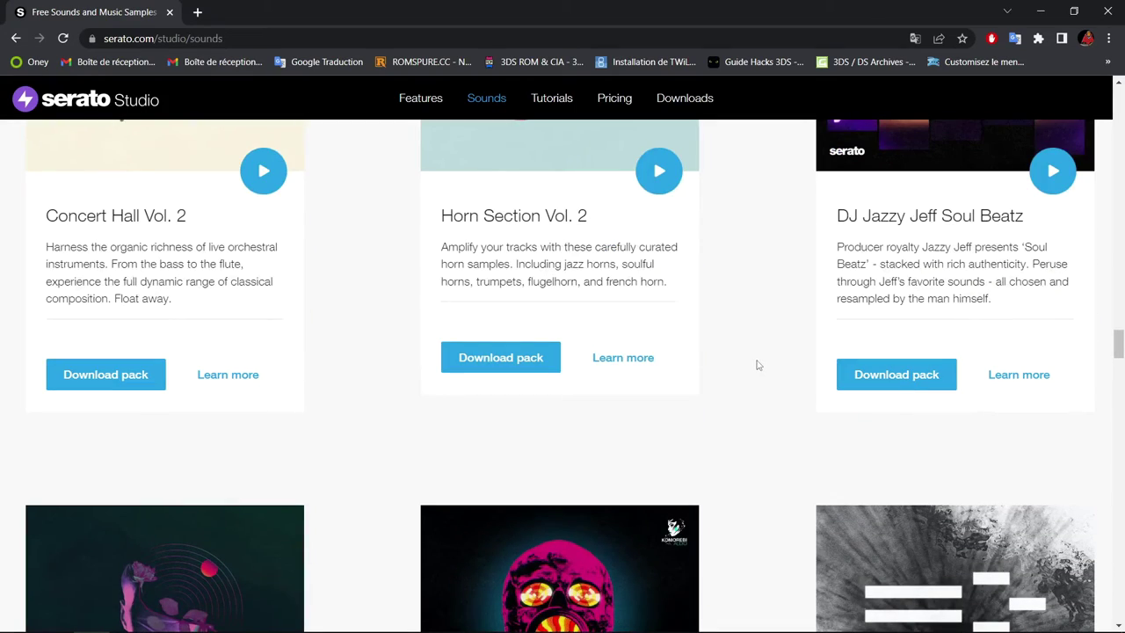
scroll(761, 287, up, 6)
scroll(762, 286, up, 10)
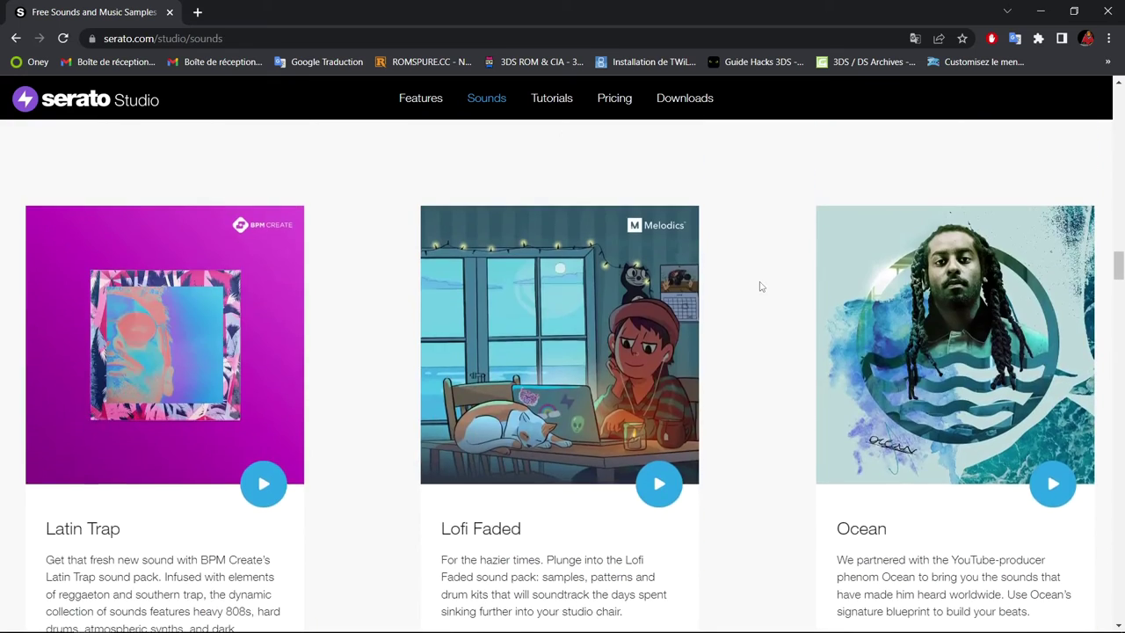
scroll(761, 287, up, 4)
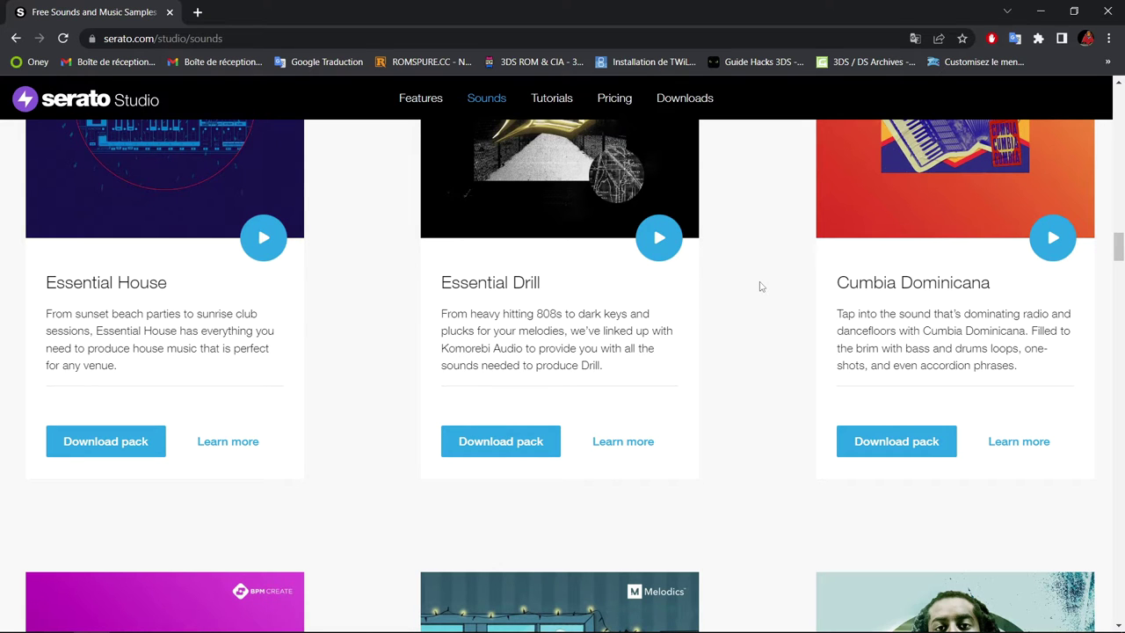
scroll(761, 286, up, 6)
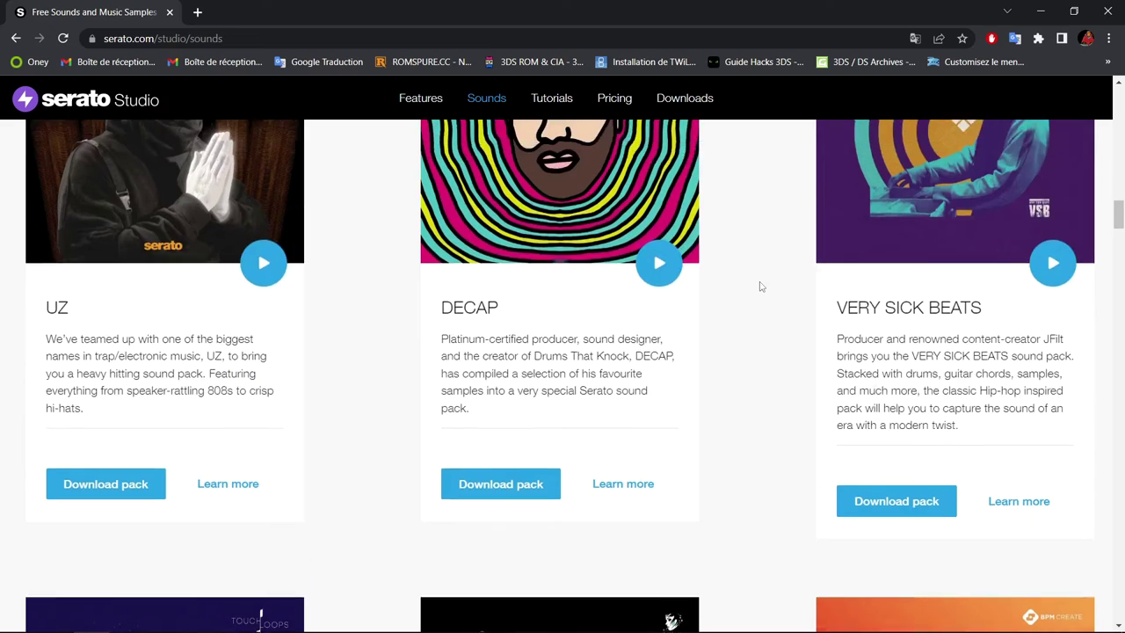
scroll(762, 286, up, 6)
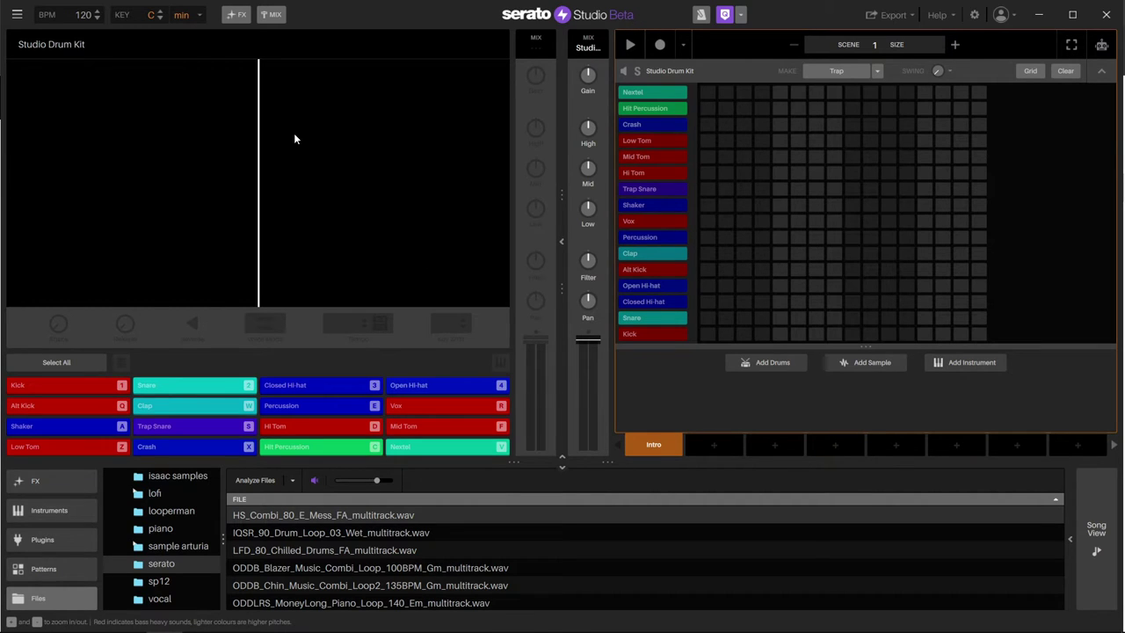
Load HS_Combi_80_E_Mess_FA_multitrack.wav from the serato folder onto the deck and play it with the project tempo set to 80 BPM
click(320, 518)
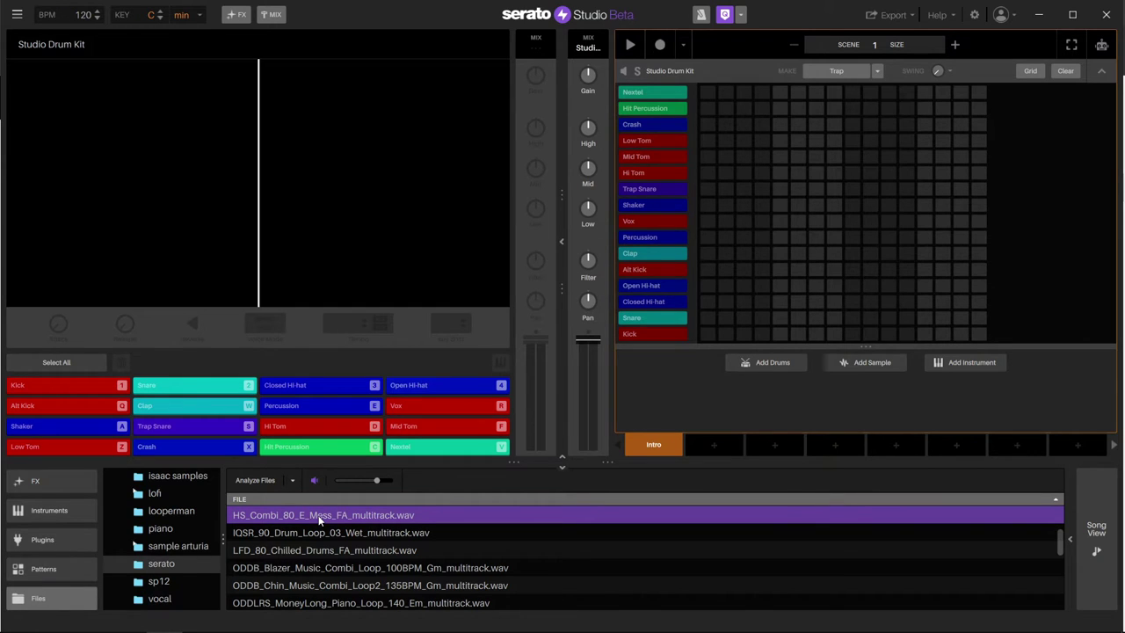
drag(320, 521, 192, 176)
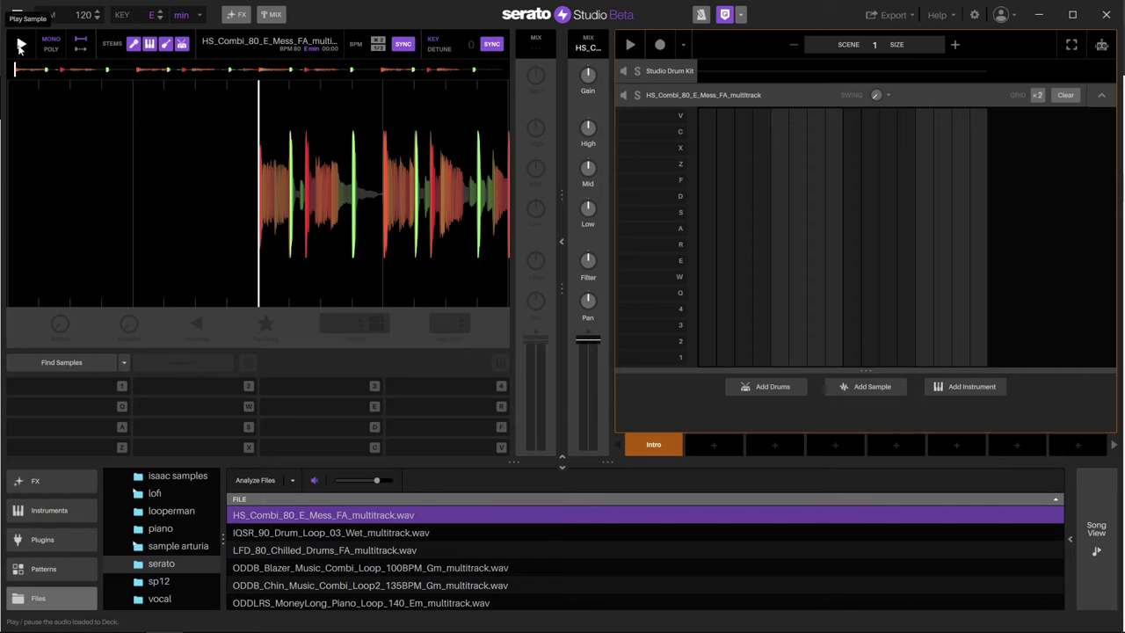
click(21, 48)
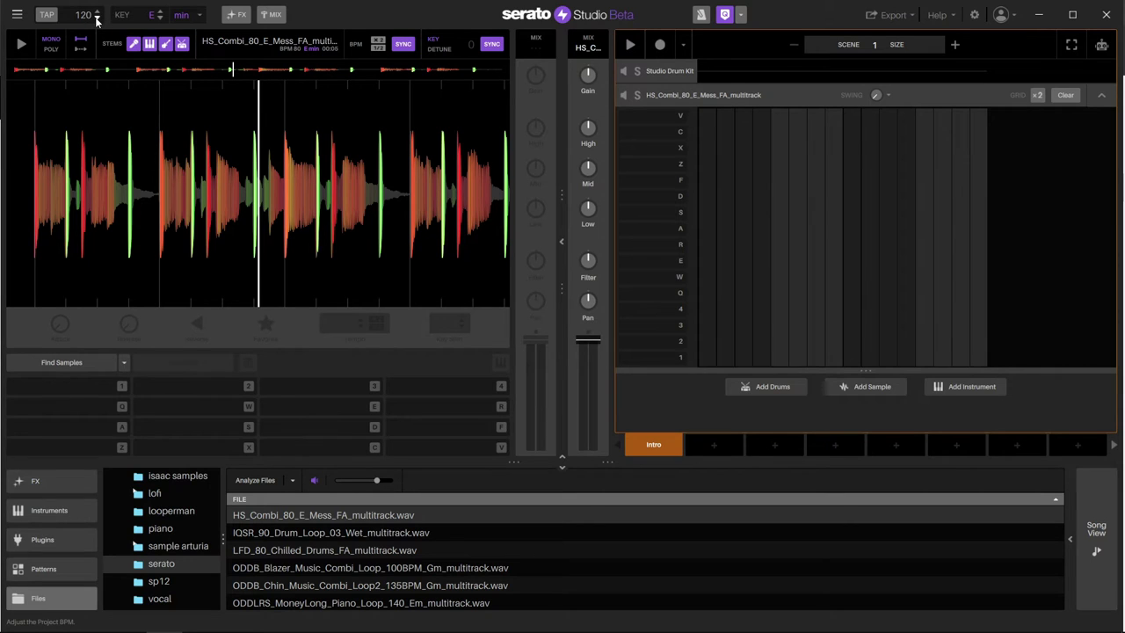
drag(97, 19, 22, 44)
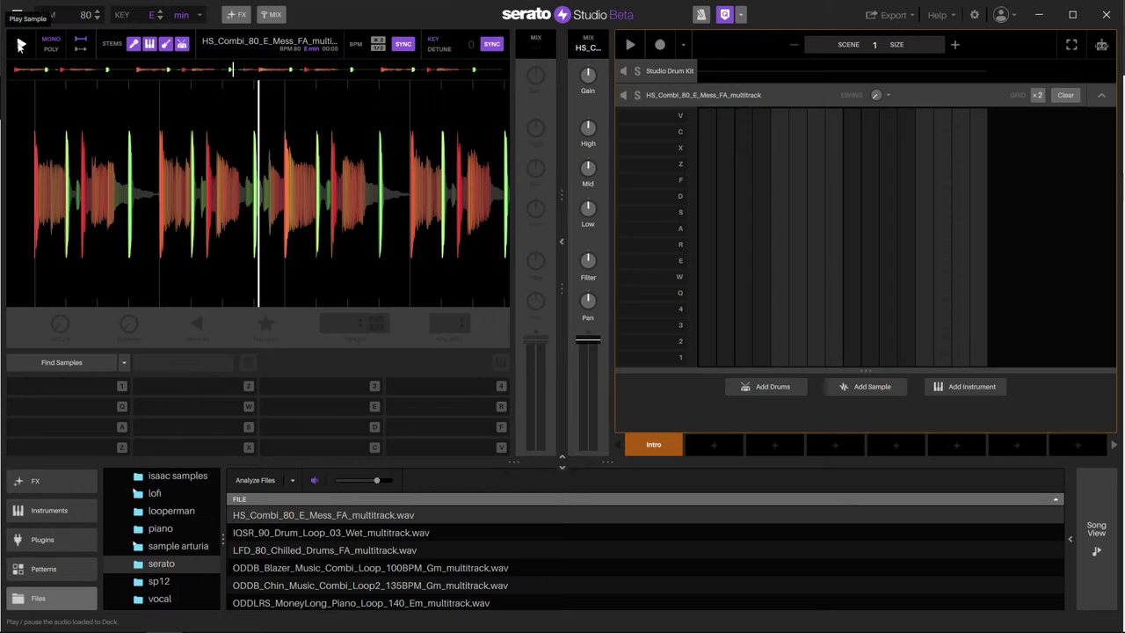
click(21, 44)
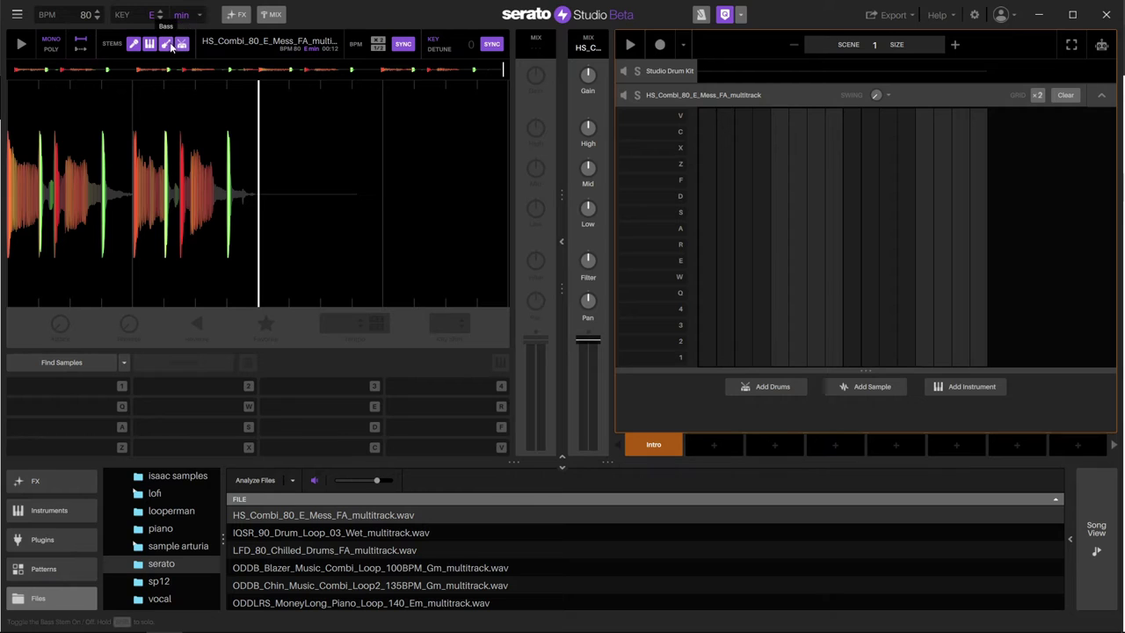
Play the loaded sample while switching off its vocal, melody and bass stems so only the drums stem stays on
click(133, 45)
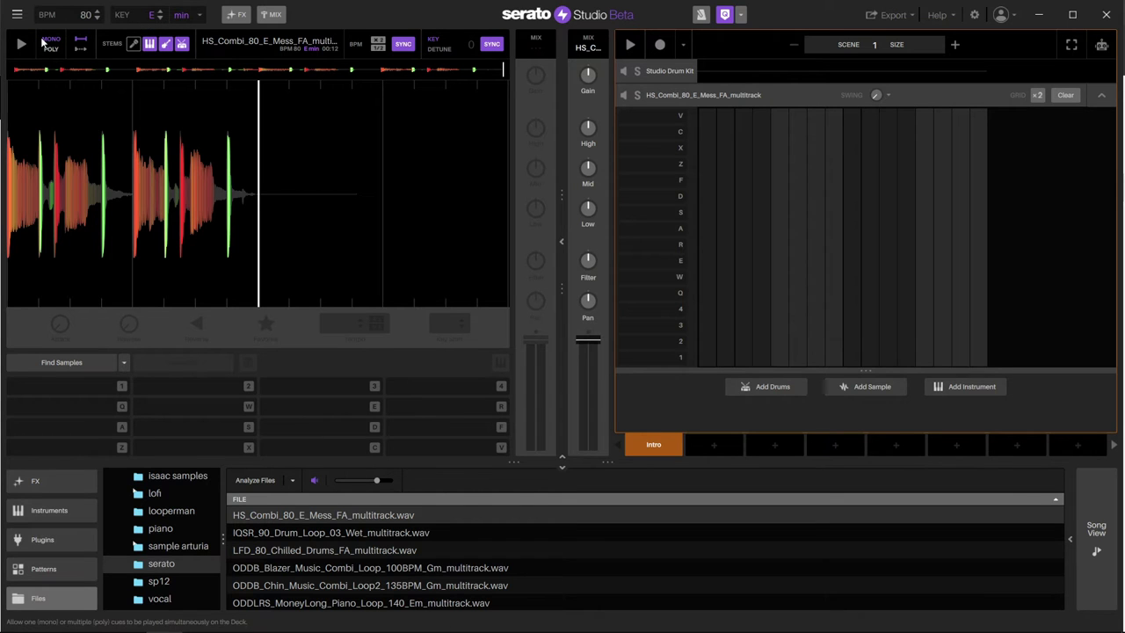
click(24, 44)
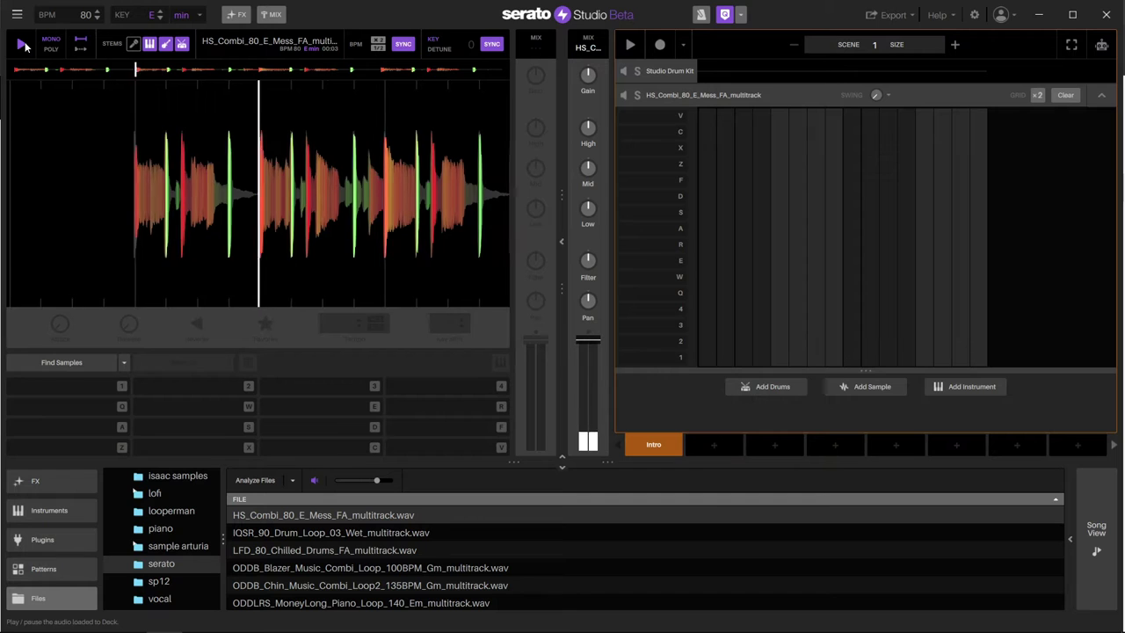
click(134, 44)
click(133, 44)
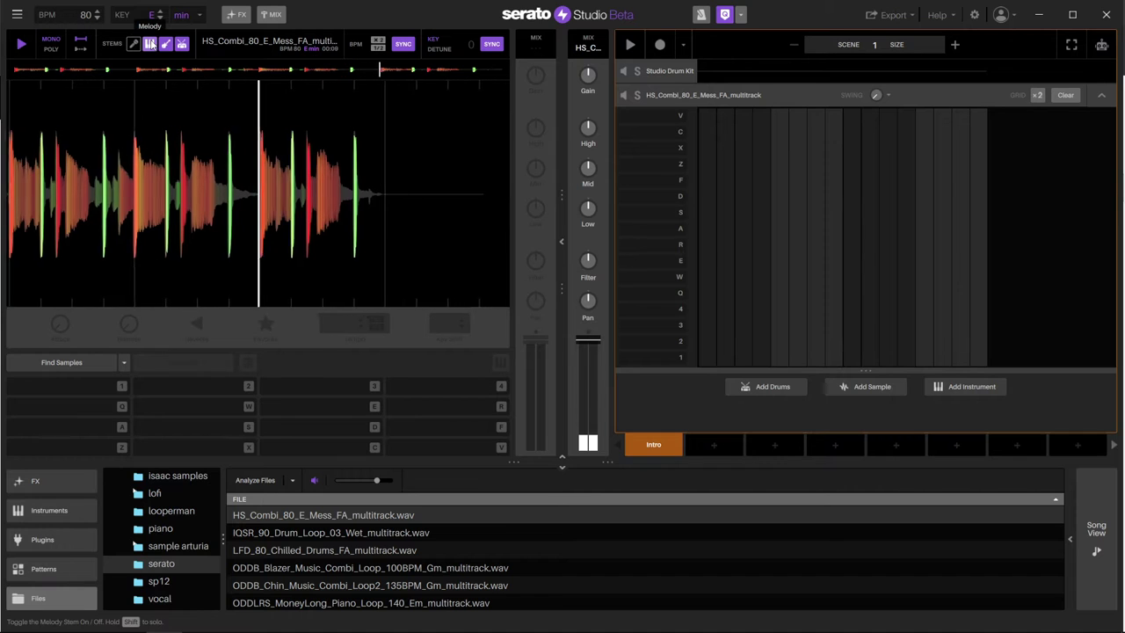
click(150, 44)
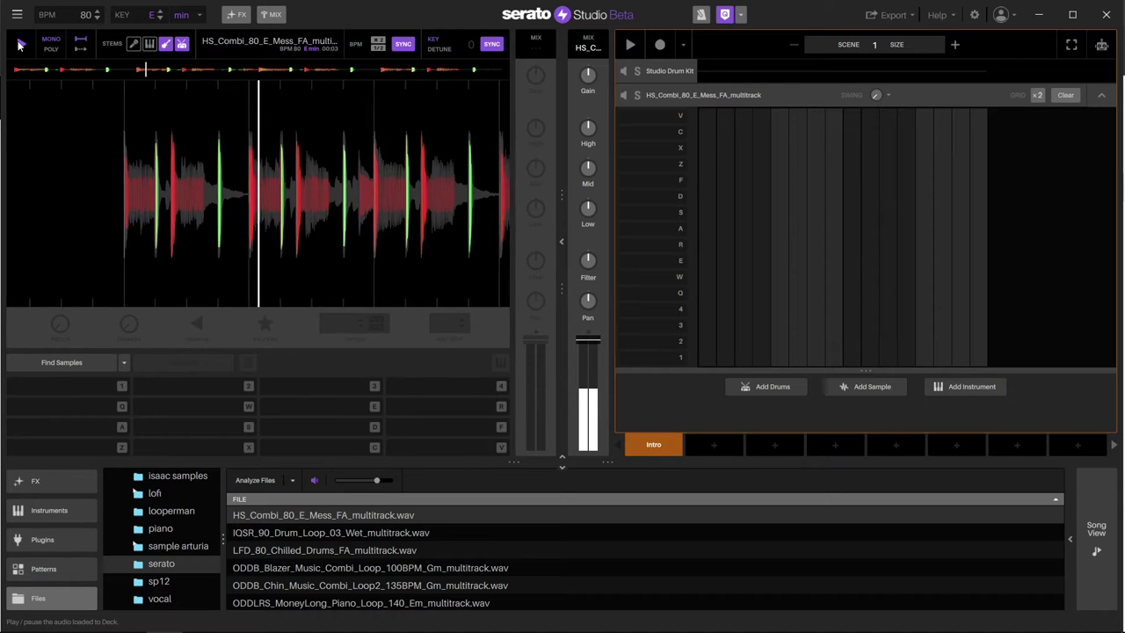
click(166, 44)
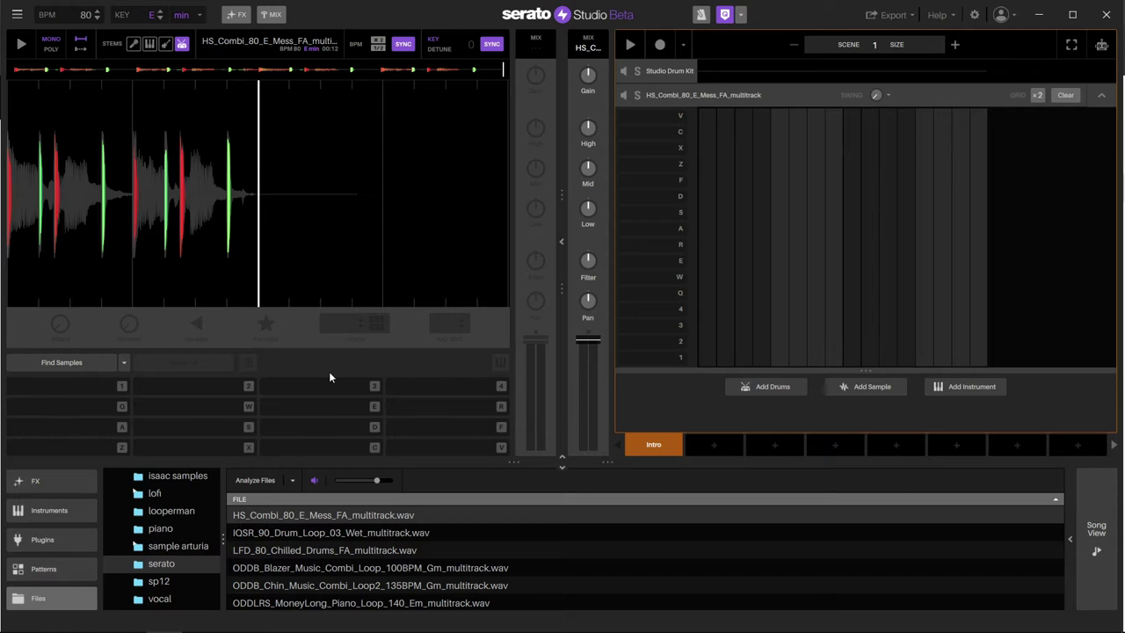
Select the Studio Drum Kit deck and audition its Kick, Snare, Closed Hi-hat, Open Hi-hat, Vox and Nextel sounds
click(659, 72)
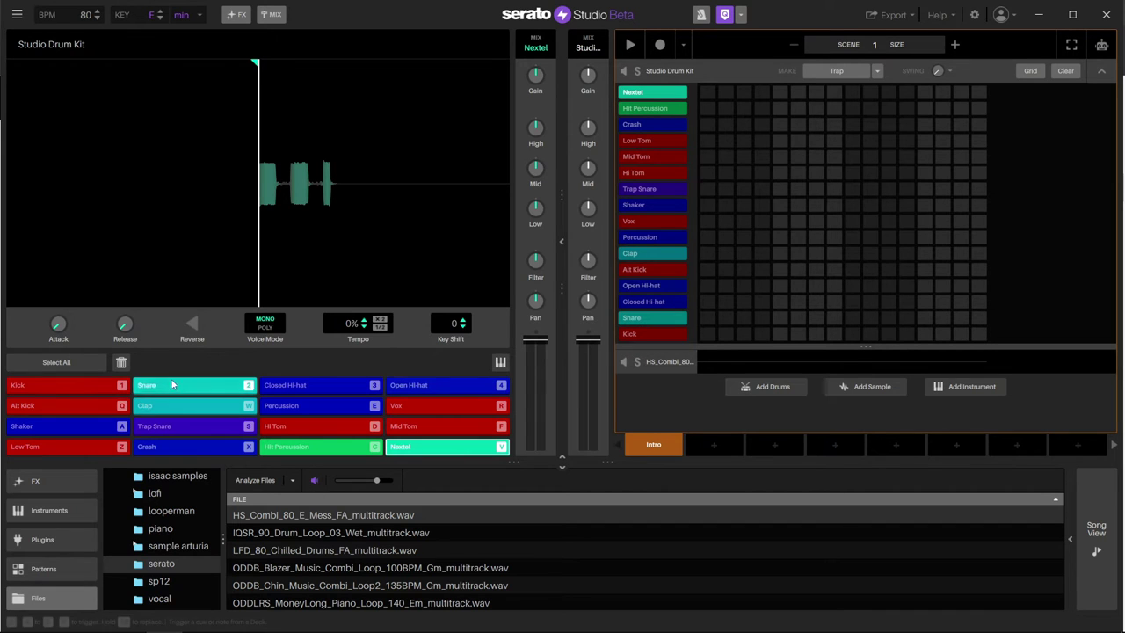
click(97, 384)
click(152, 388)
click(290, 387)
click(409, 390)
click(412, 405)
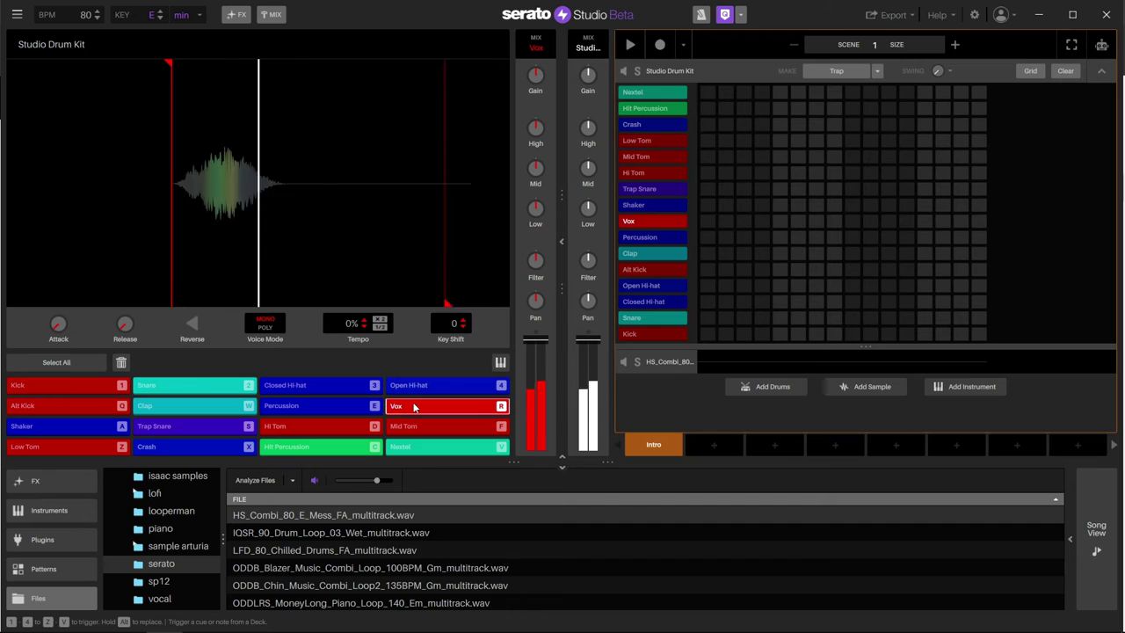
key(v)
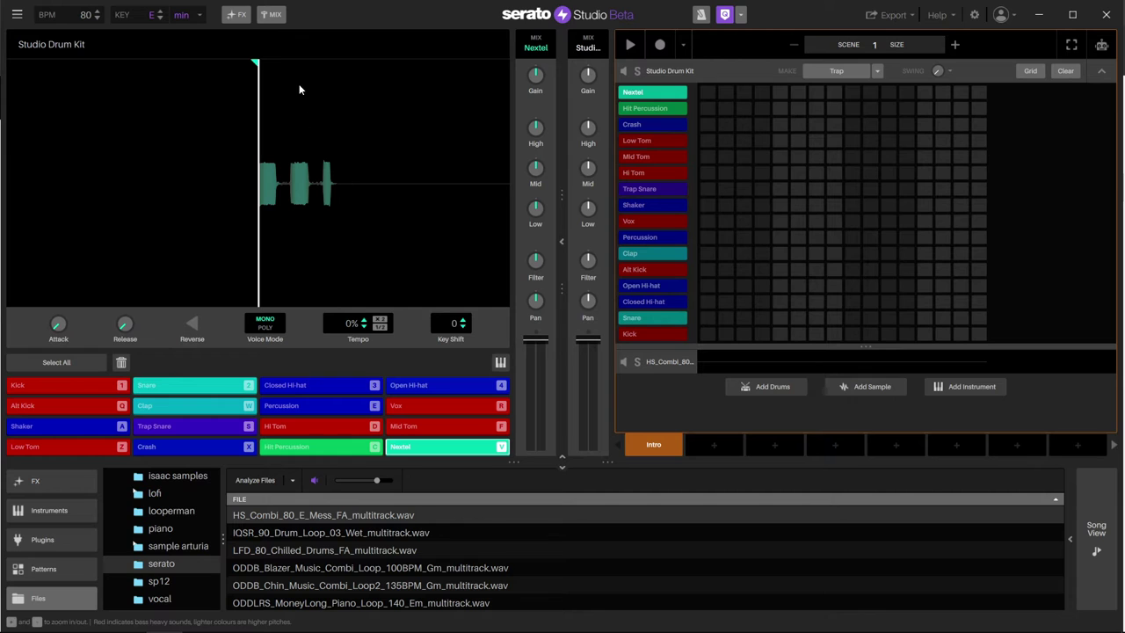
Show the effects controls with the Kick pad selected and look through the effect types available for the drum kit's first effect slot
click(239, 15)
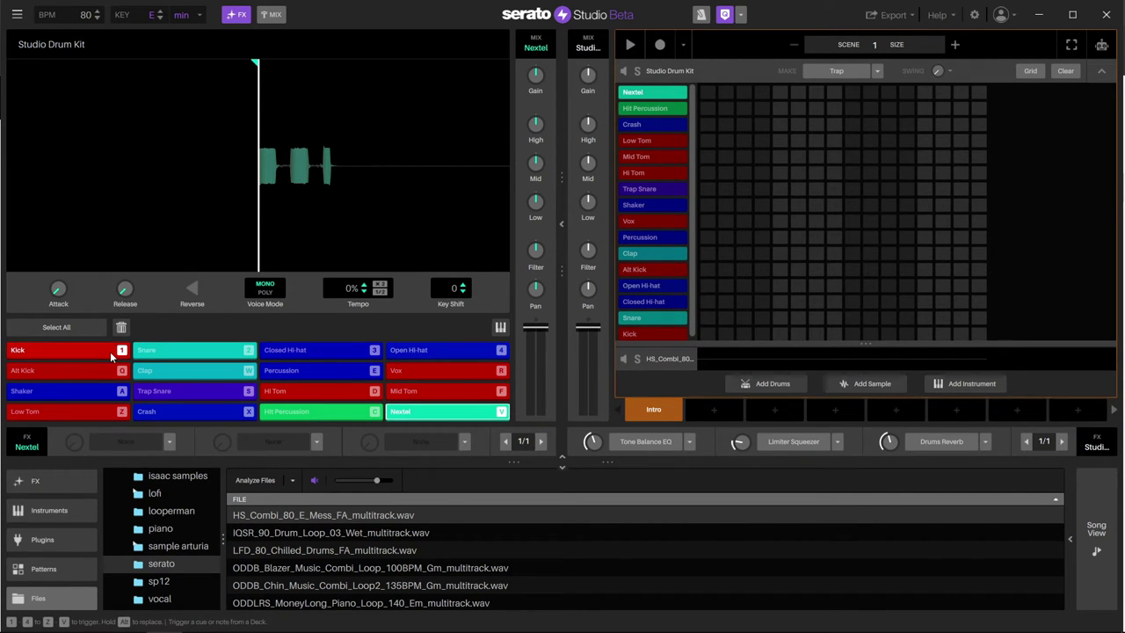
click(112, 356)
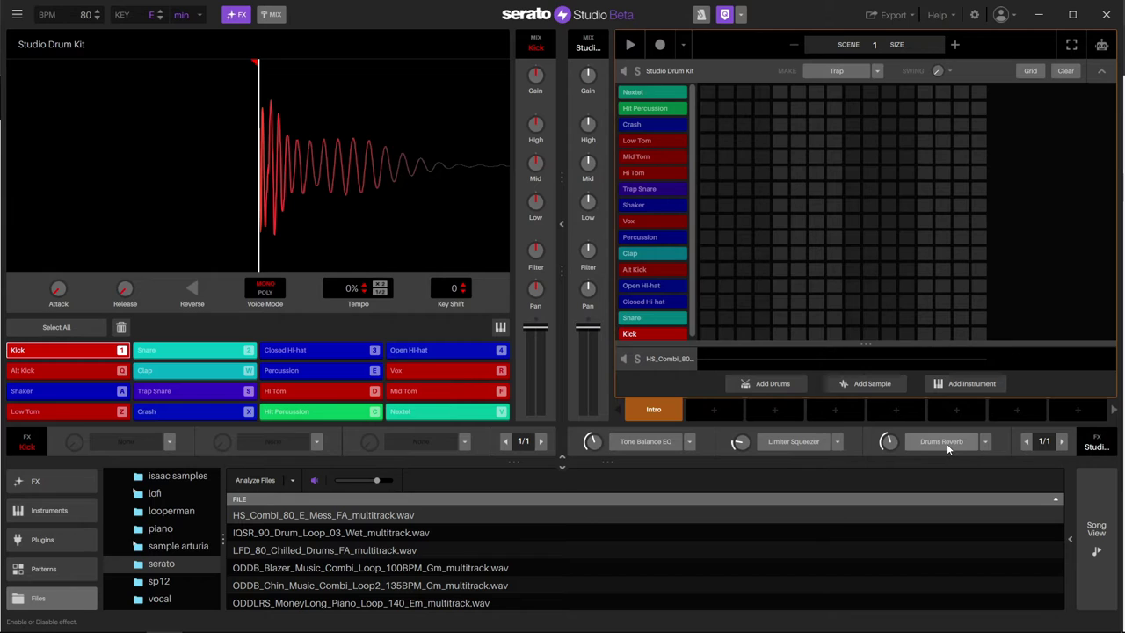
mouse_move(730, 410)
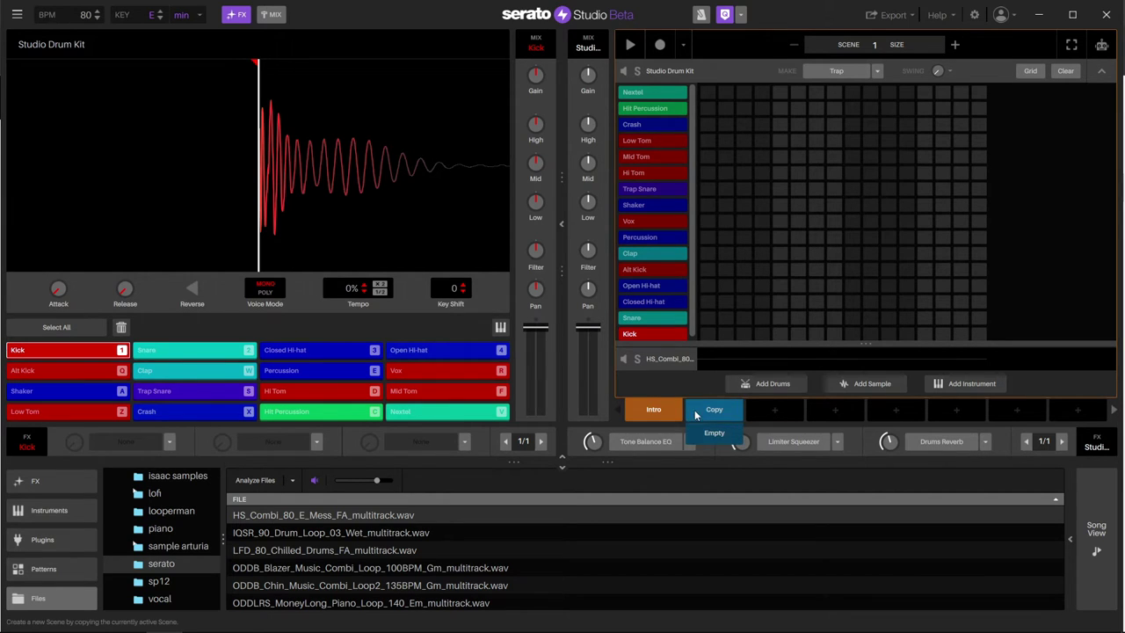
click(693, 441)
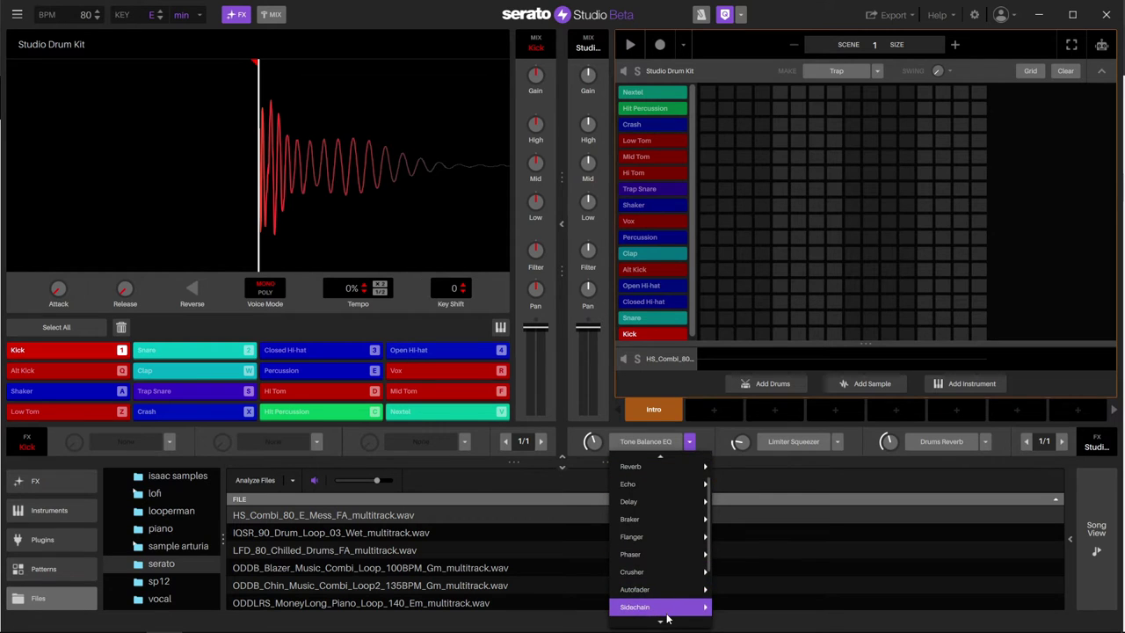
mouse_move(660, 621)
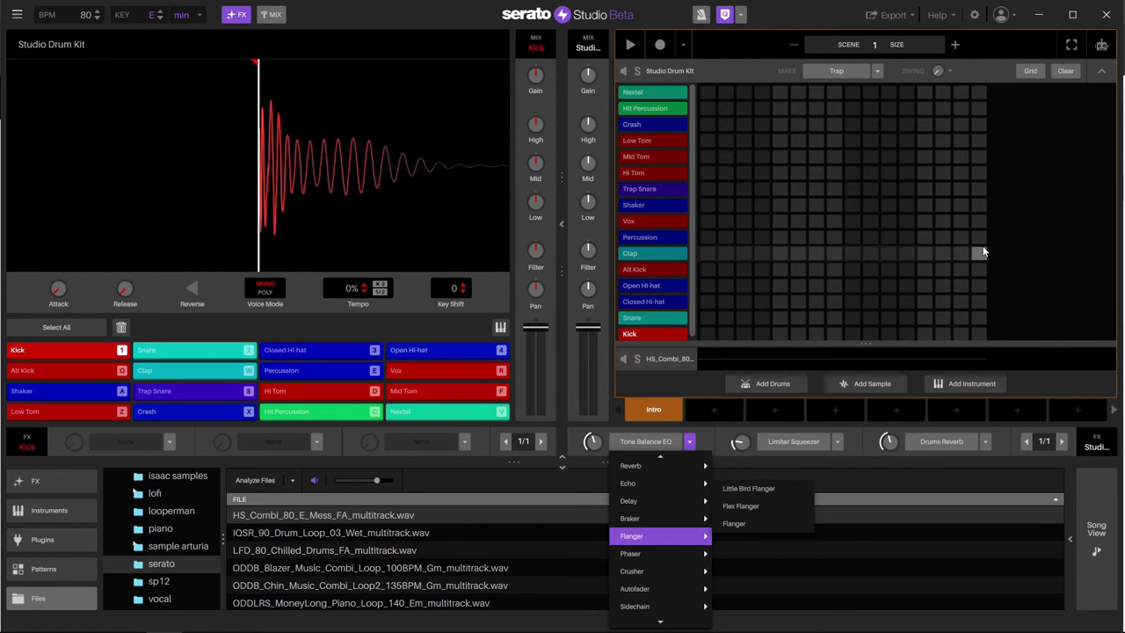
Set the Studio Drum Kit's beat style to Random Beat and generate several patterns while the scene plays
click(878, 70)
click(839, 88)
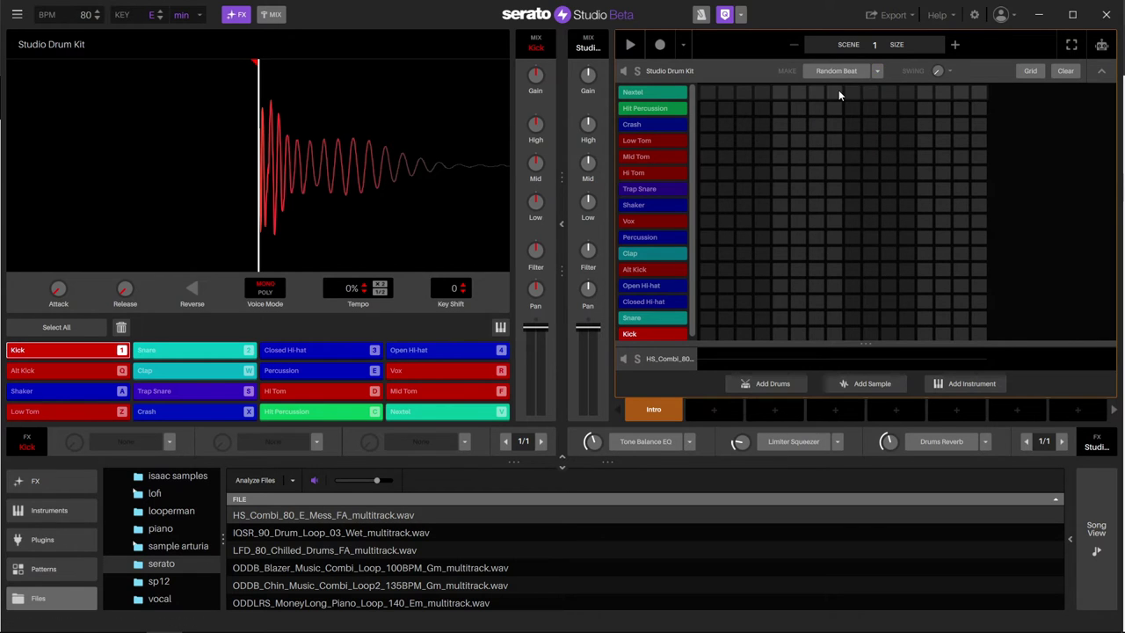
click(839, 71)
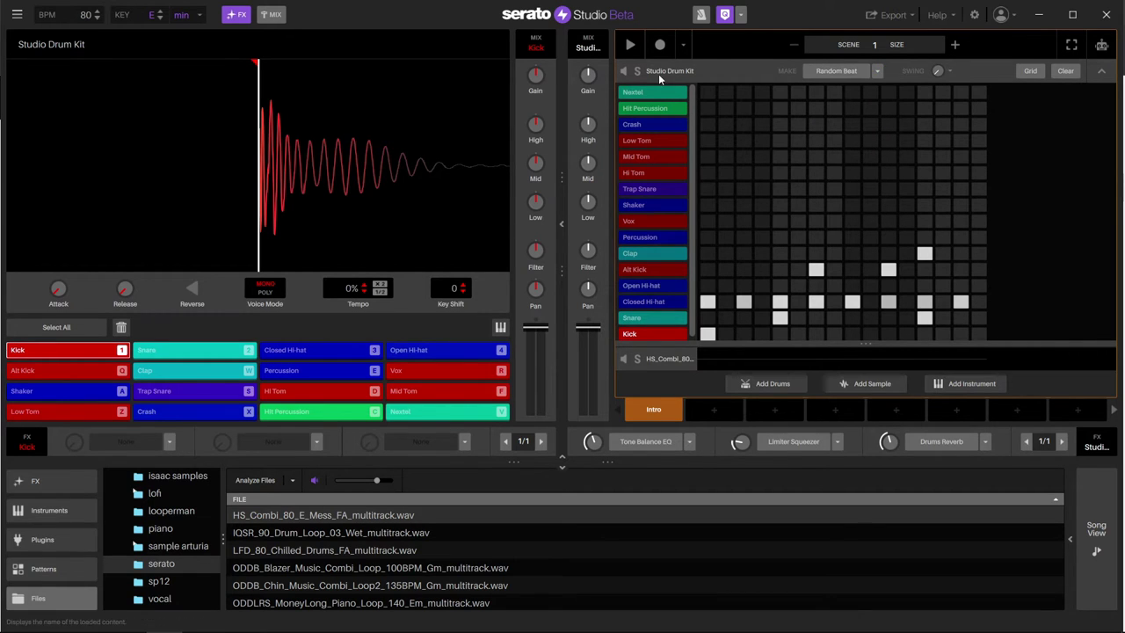
click(637, 45)
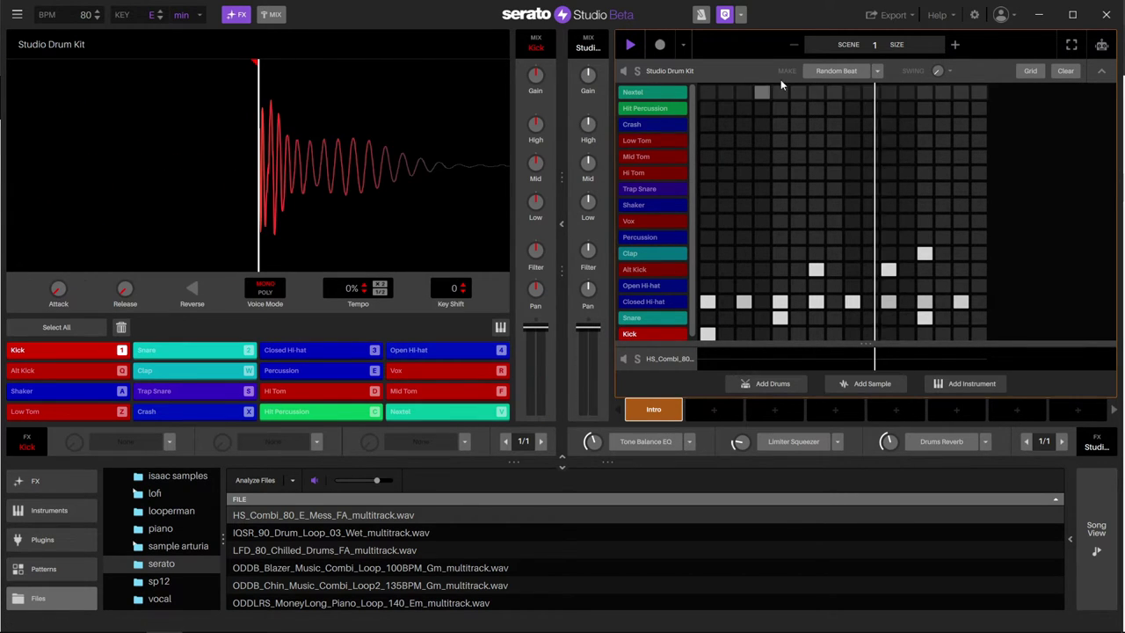
click(851, 71)
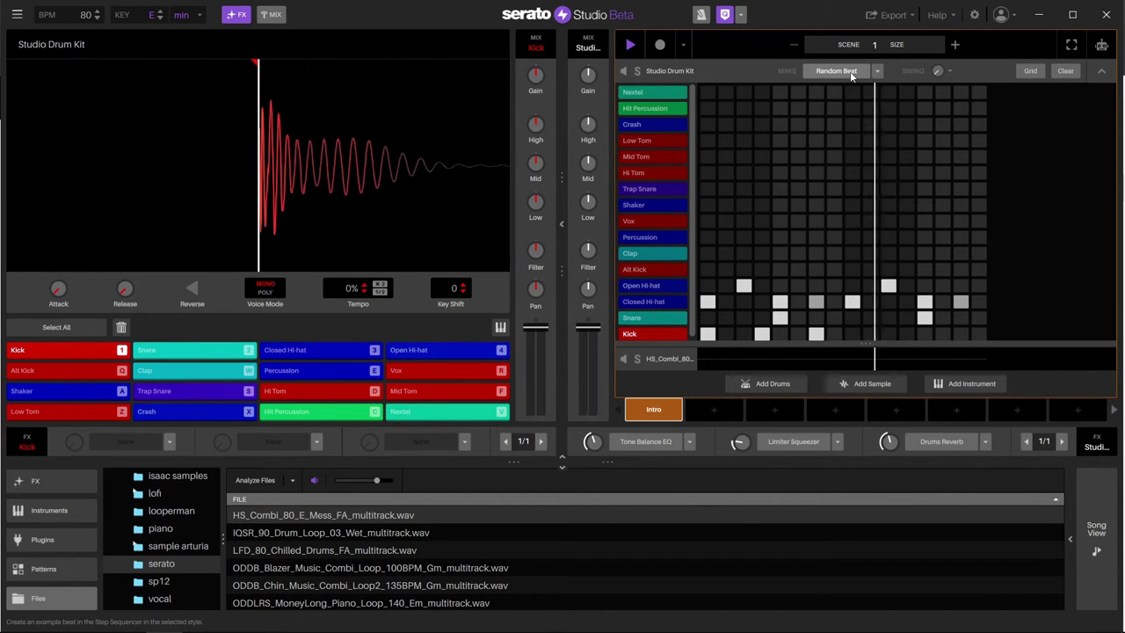
click(850, 71)
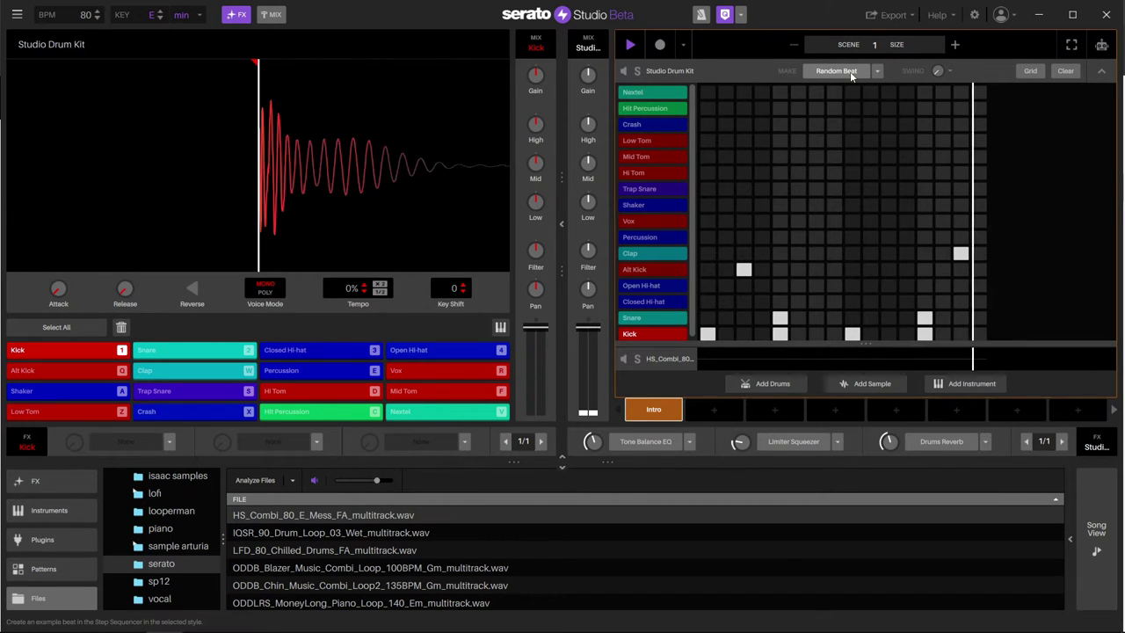
click(850, 72)
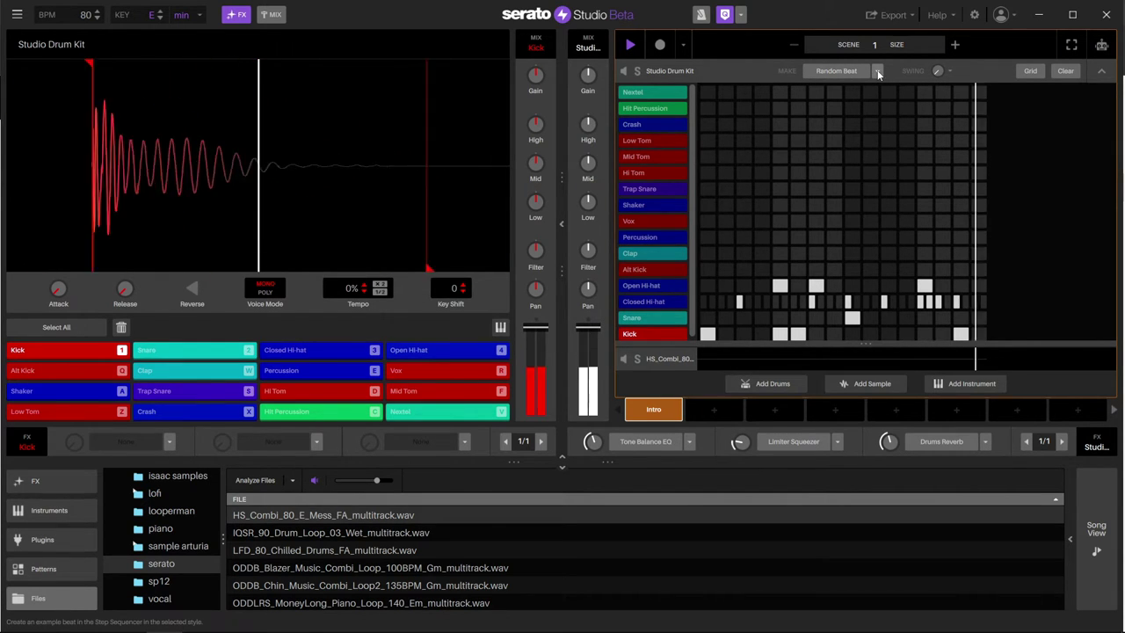
Switch the beat style to Hip Hop/Rap and generate a new drum pattern
click(878, 72)
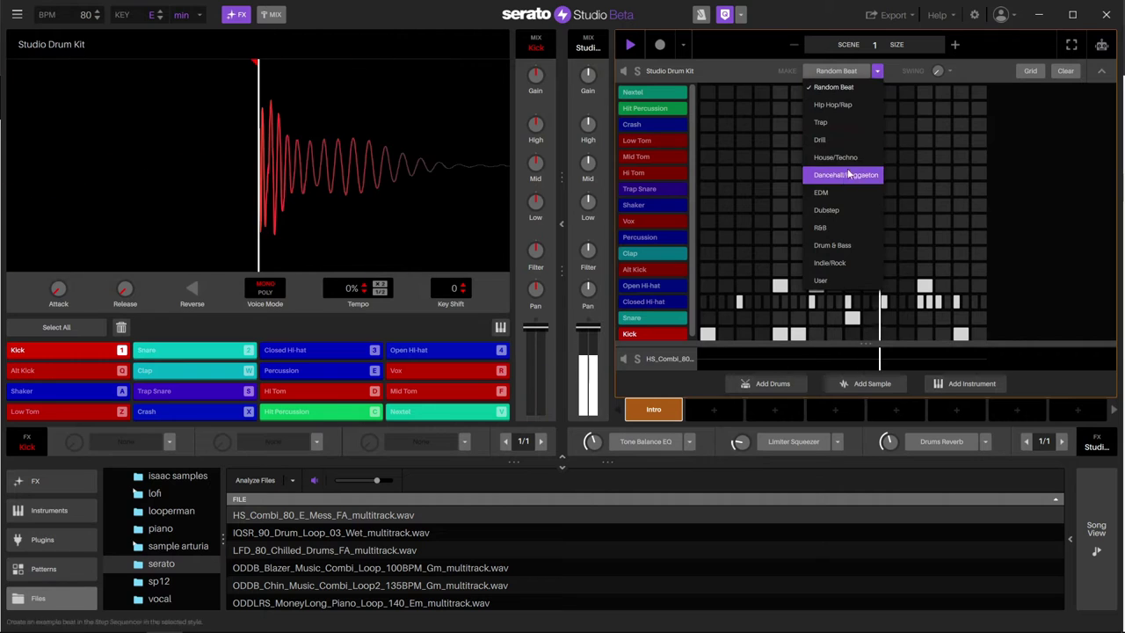
click(860, 109)
click(835, 76)
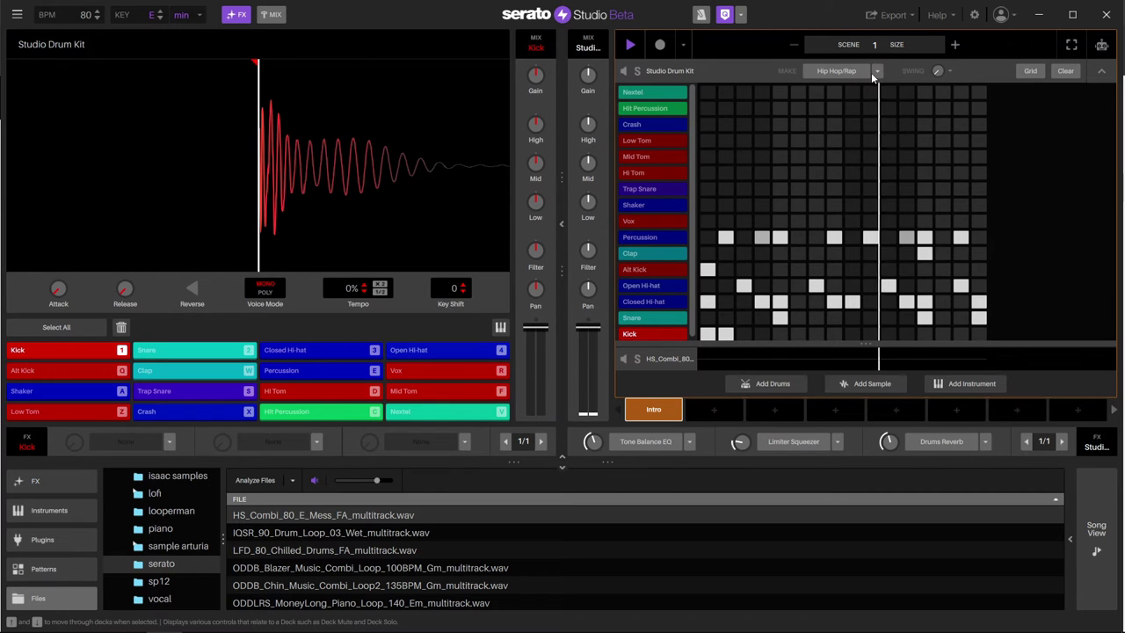
Change the beat style to Drill, extend the scene to two bars and generate a Drill pattern across it
click(876, 72)
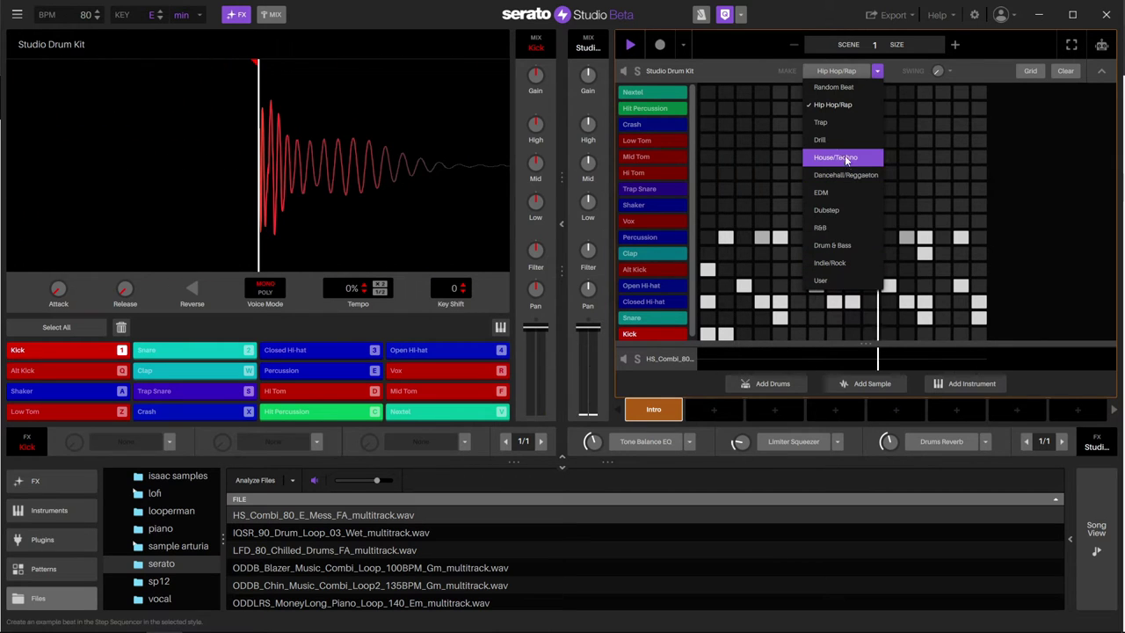
click(835, 142)
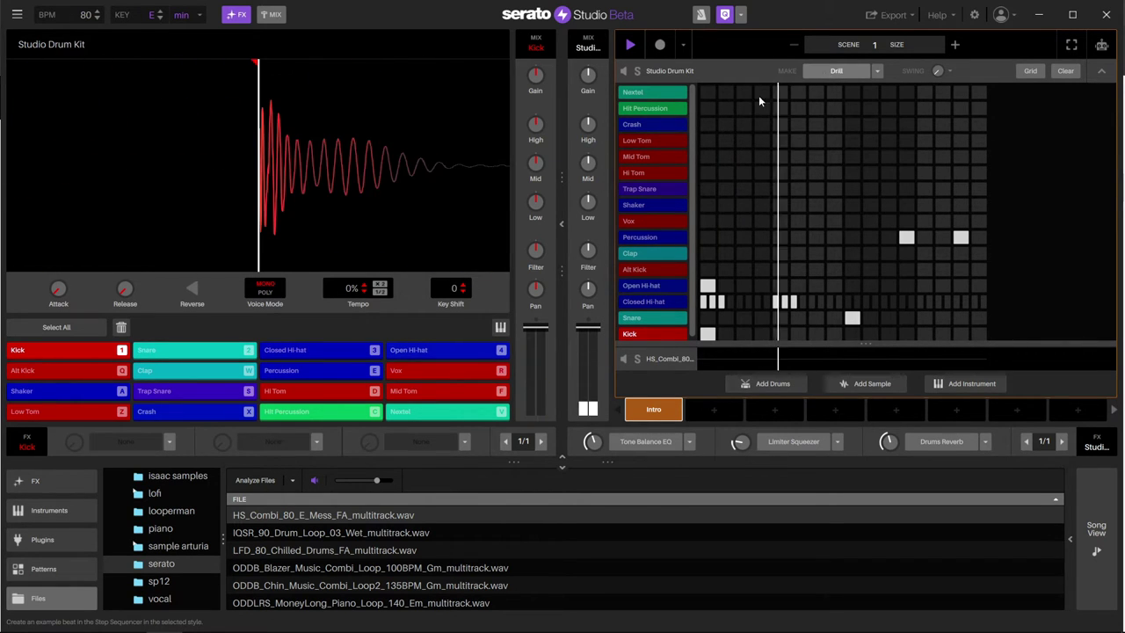
mouse_move(672, 262)
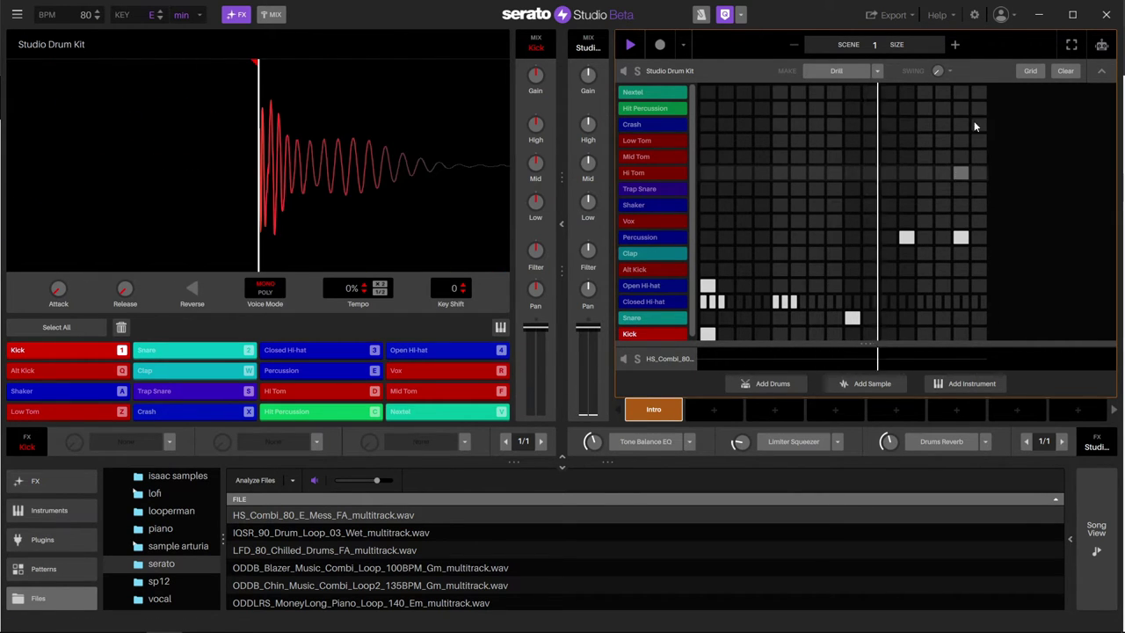
click(956, 45)
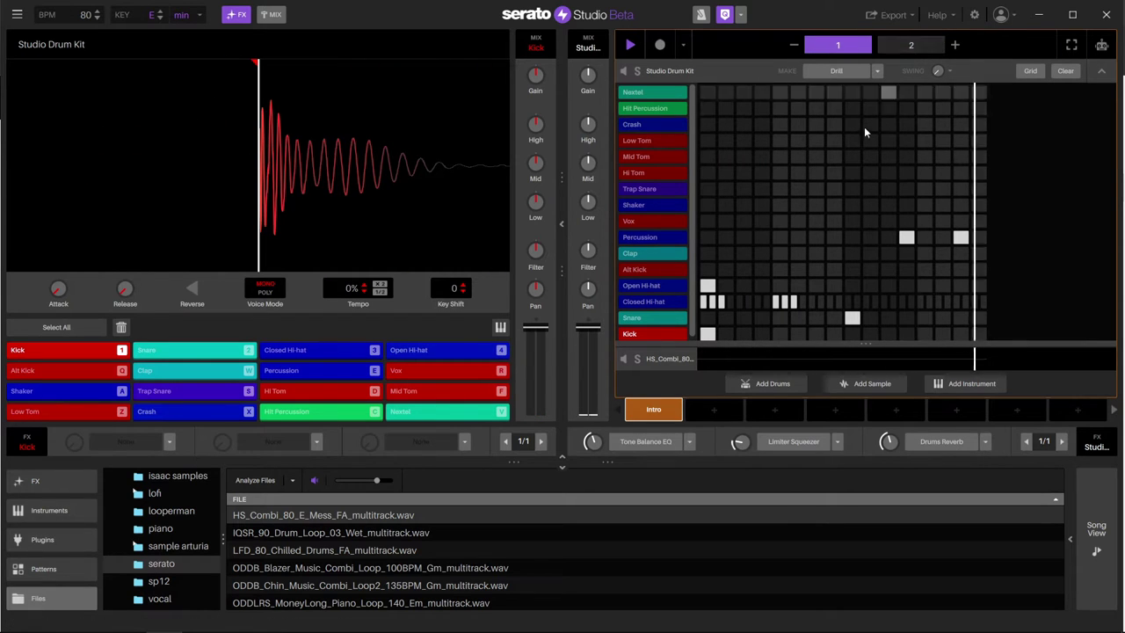
click(828, 70)
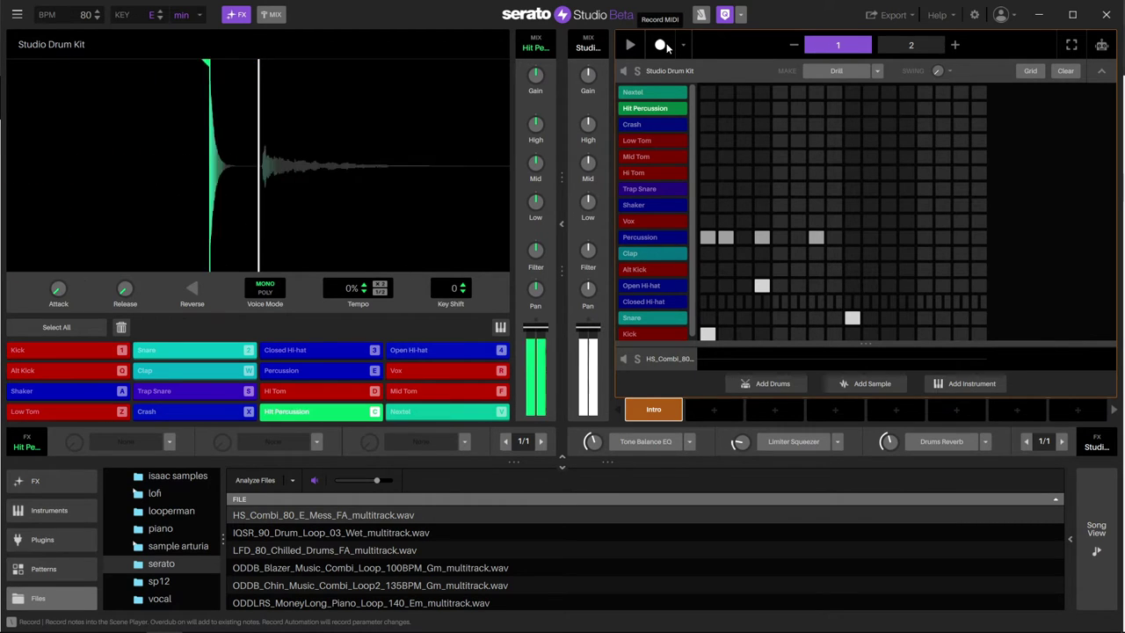
Audition the Crash, Kick, Snare, Closed Hi-hat, Alt Kick and Clap pads of the drum kit
key(x)
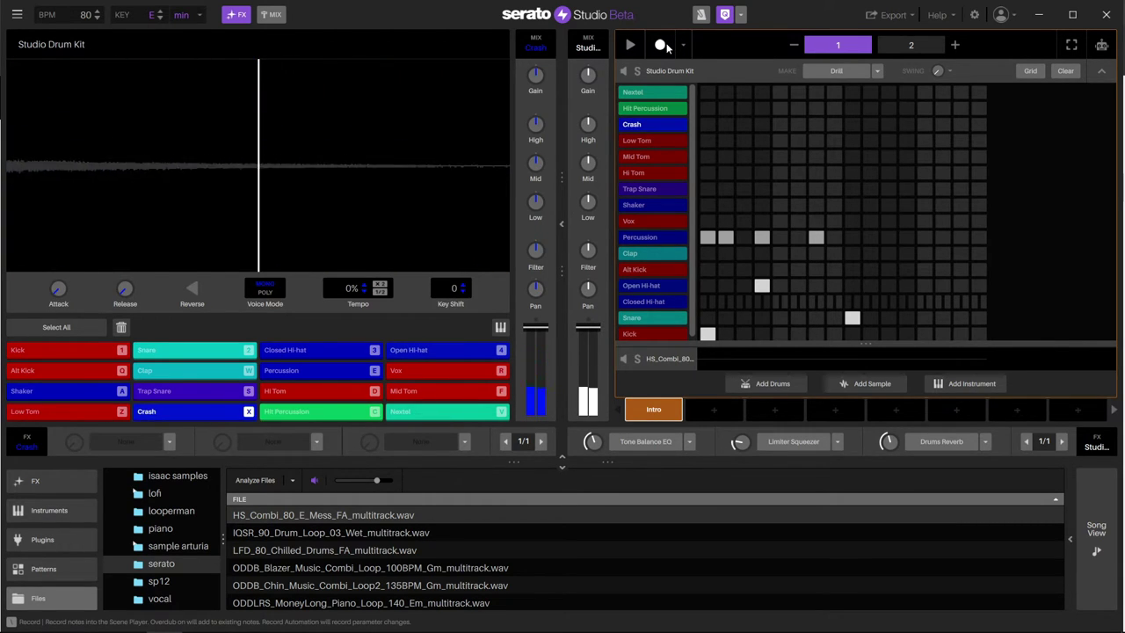
key(x)
key(1)
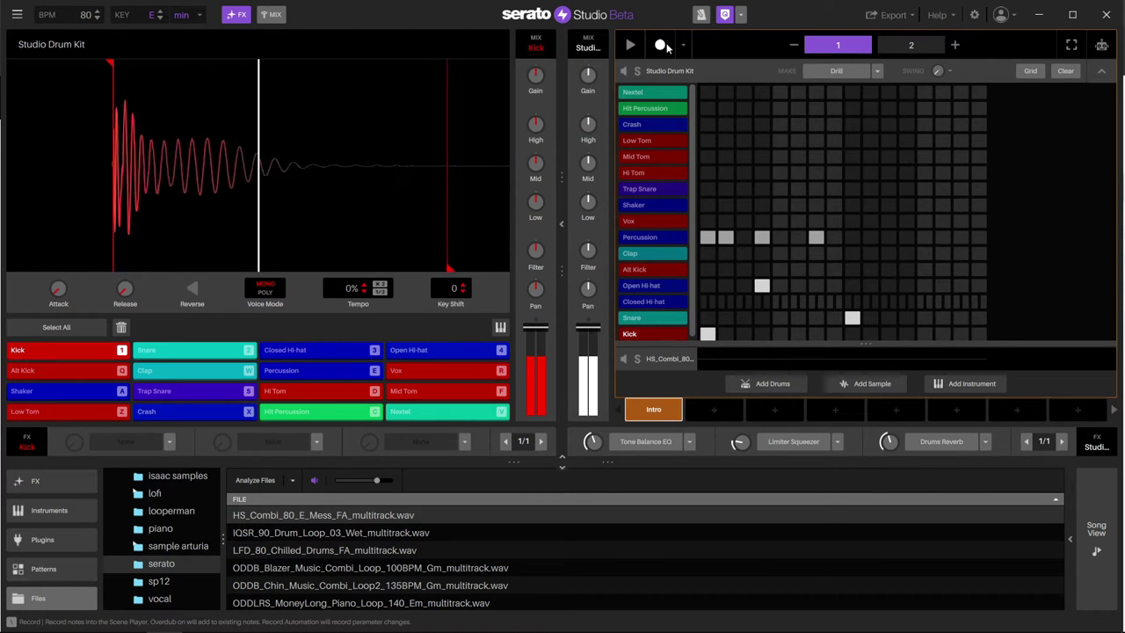
key(2)
key(3)
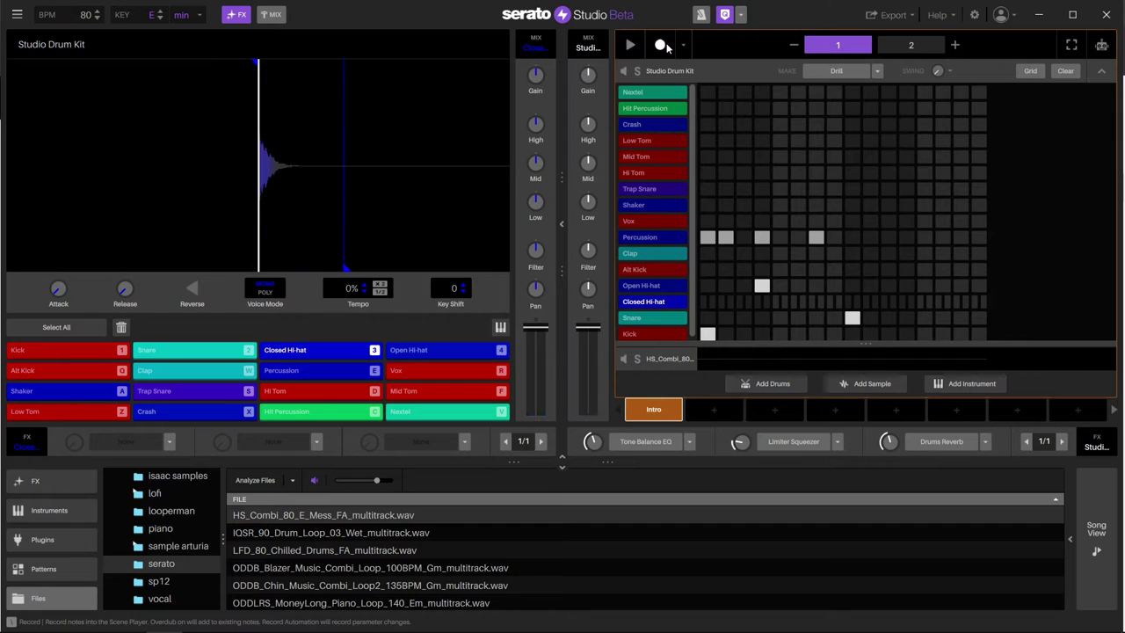
key(q)
key(w)
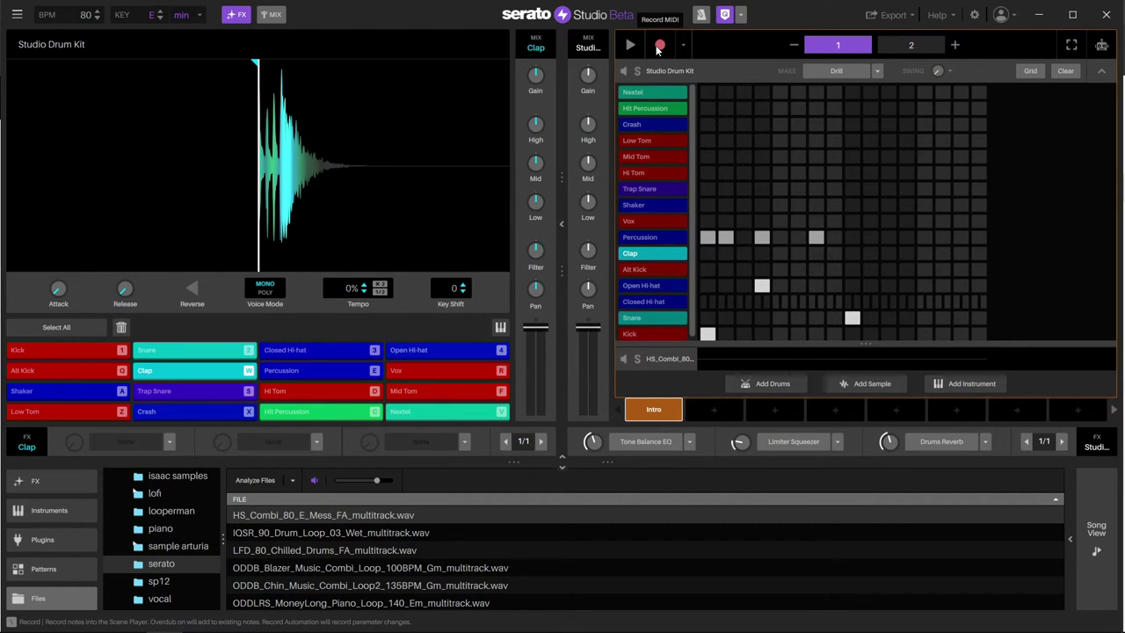
Record Clap hits live on steps 5 and 13 of both bars over the Drill pattern
click(659, 46)
key(w)
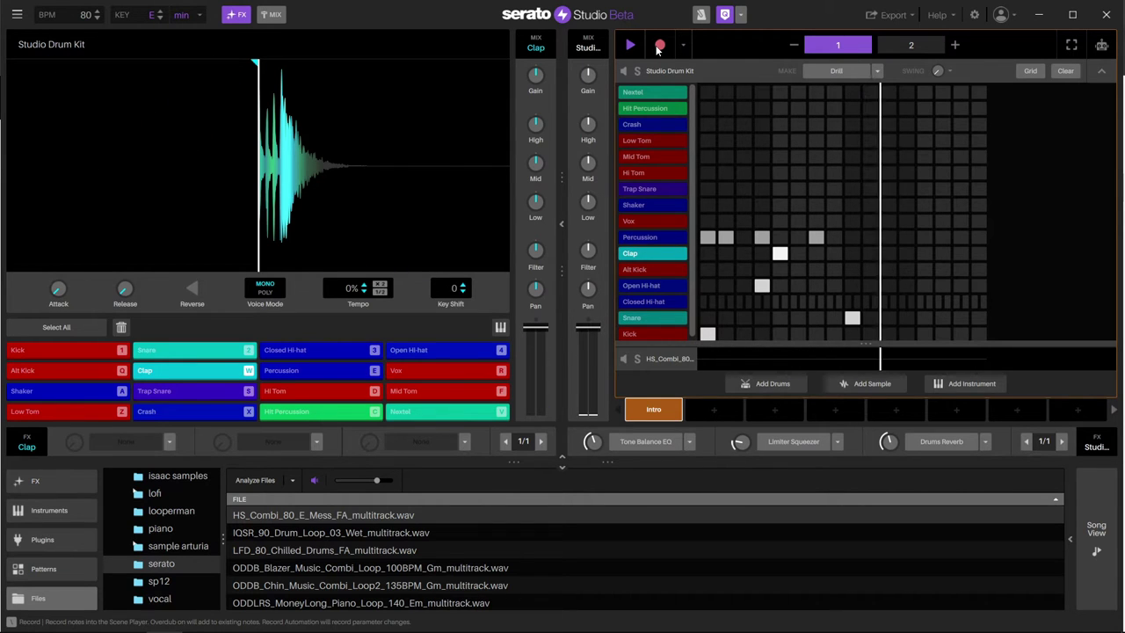
key(w)
key(w)
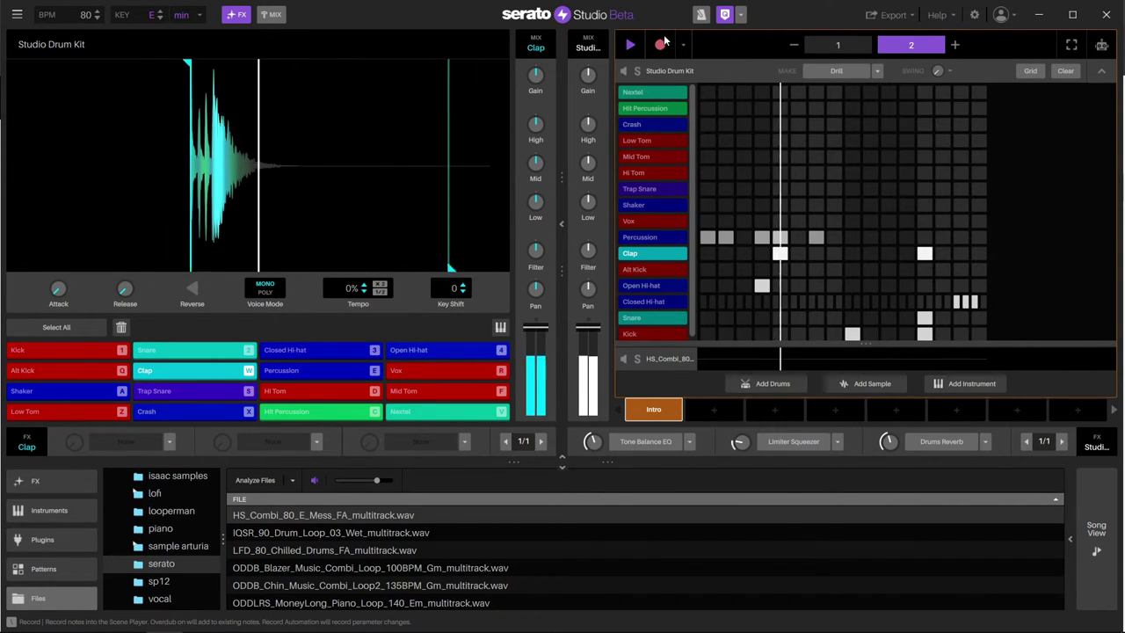
click(662, 45)
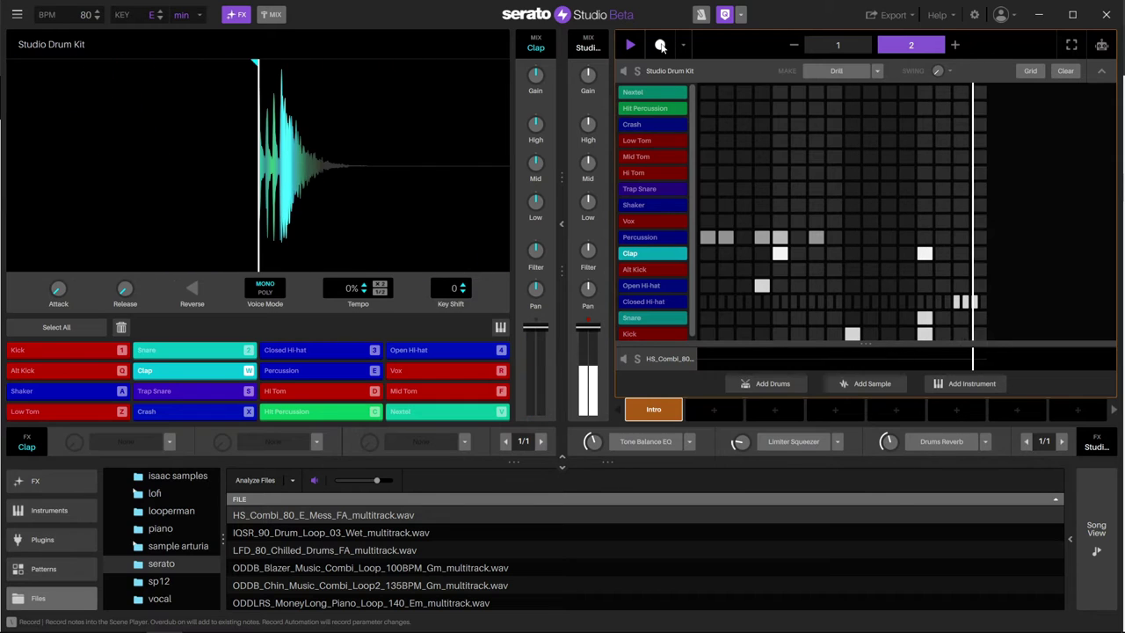
Audition the Closed Hi-hat, Trap Snare, Mid Tom, Percussion and Shaker sounds over the playing beat and stop playback
key(3)
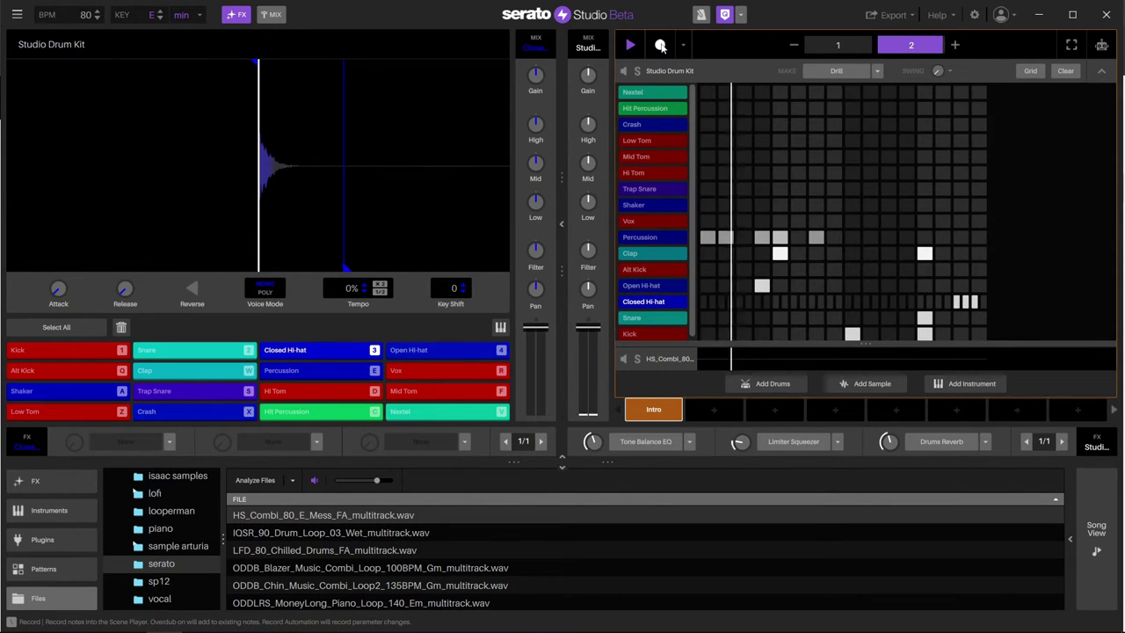
click(678, 191)
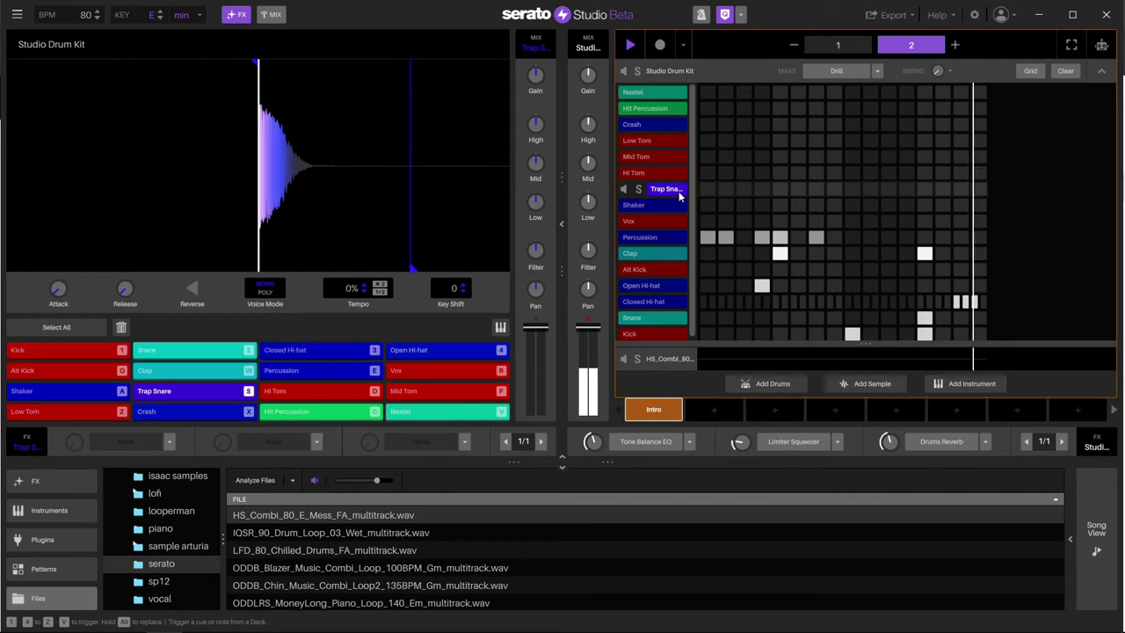
key(f)
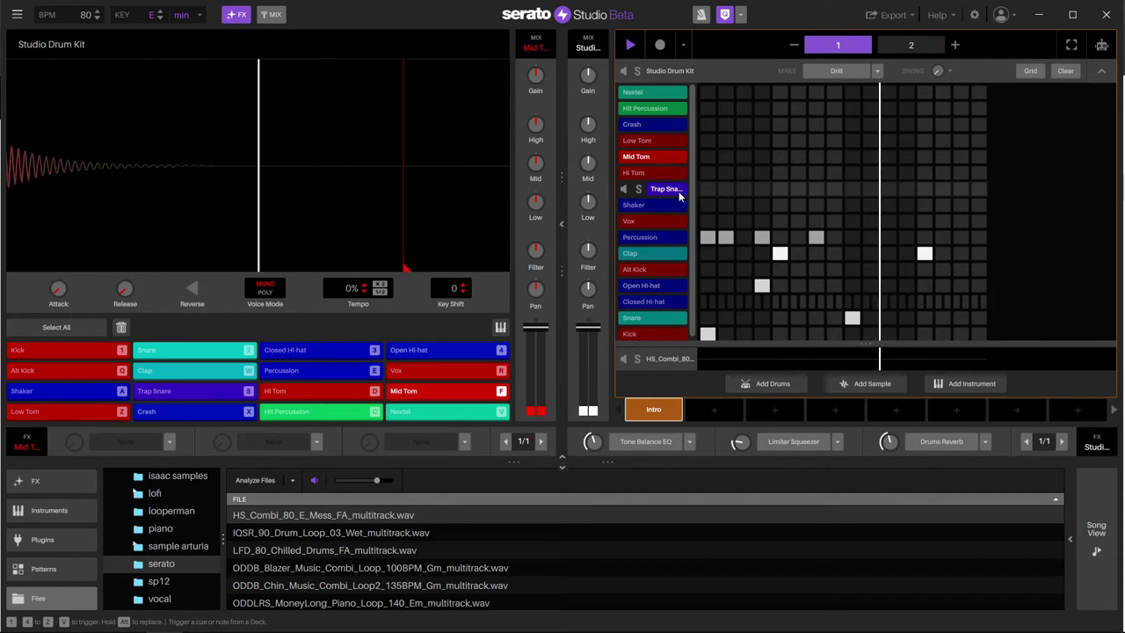
key(e)
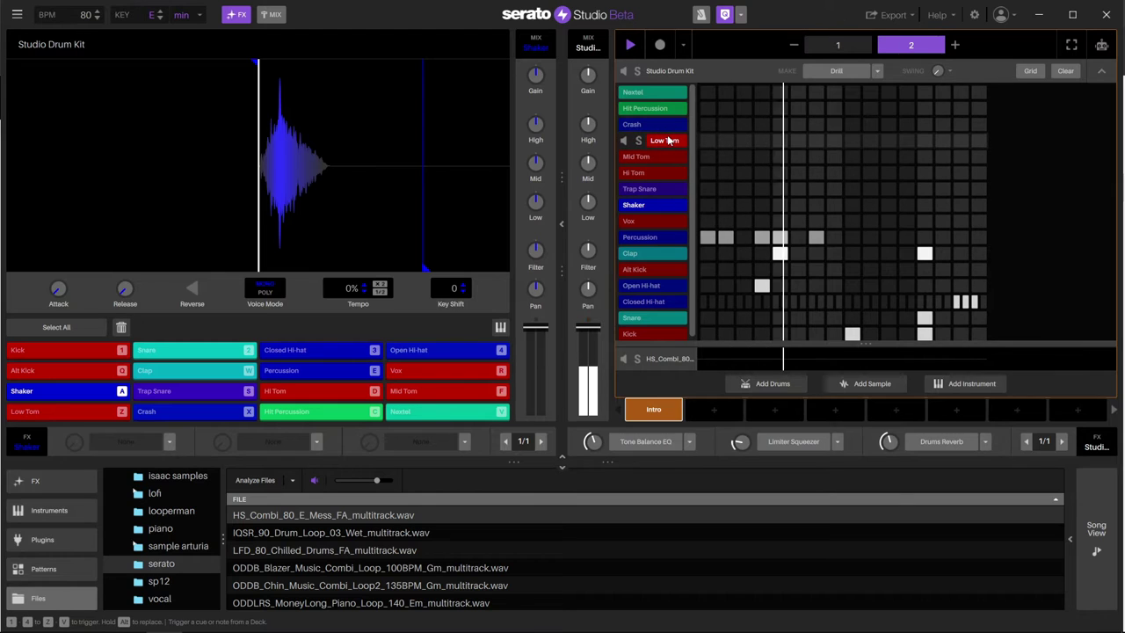
key(space)
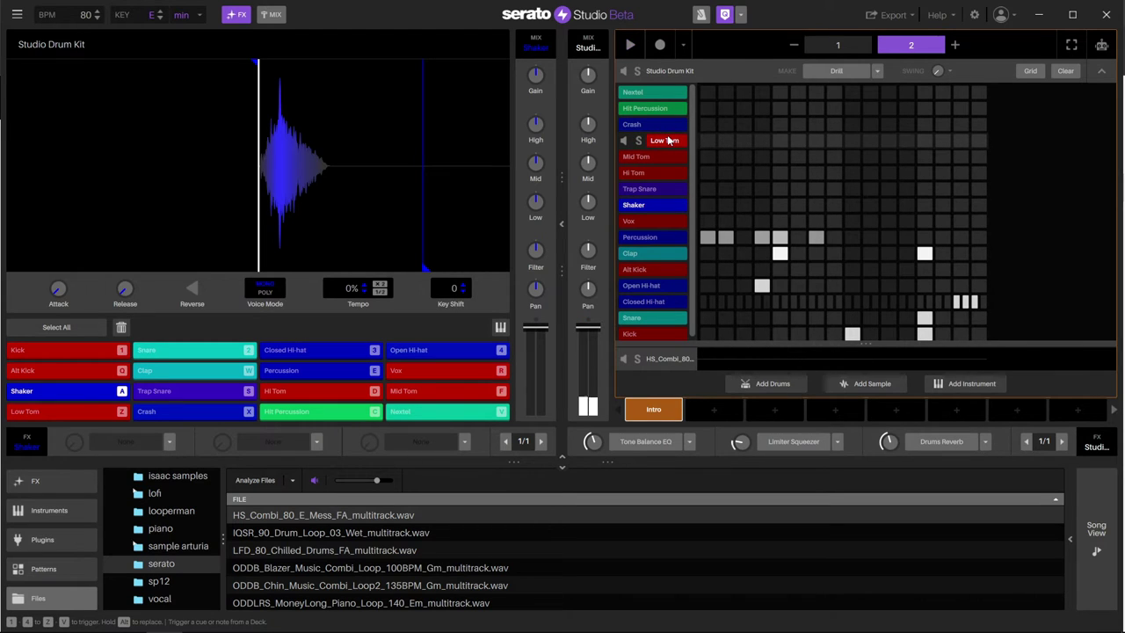
Record Shaker hits live on steps 3, 5, 8, 10, 11 and 13 of the first bar over the playing beat
click(661, 46)
key(a)
key(a)
key(a)
key(a)
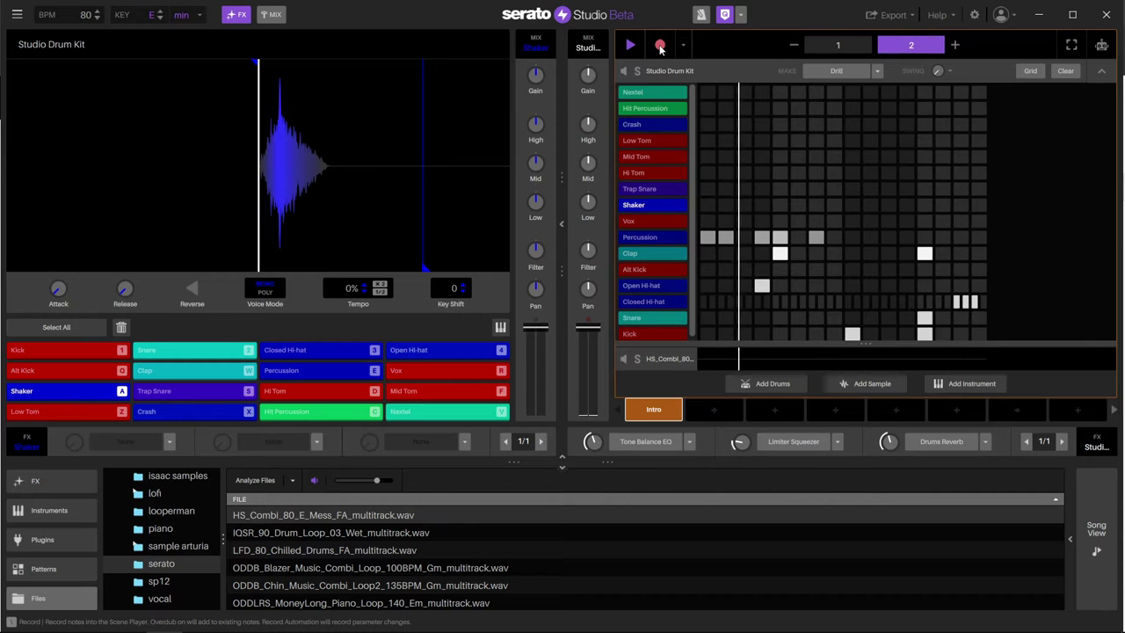
key(a)
key(a)
key(a)
key(a)
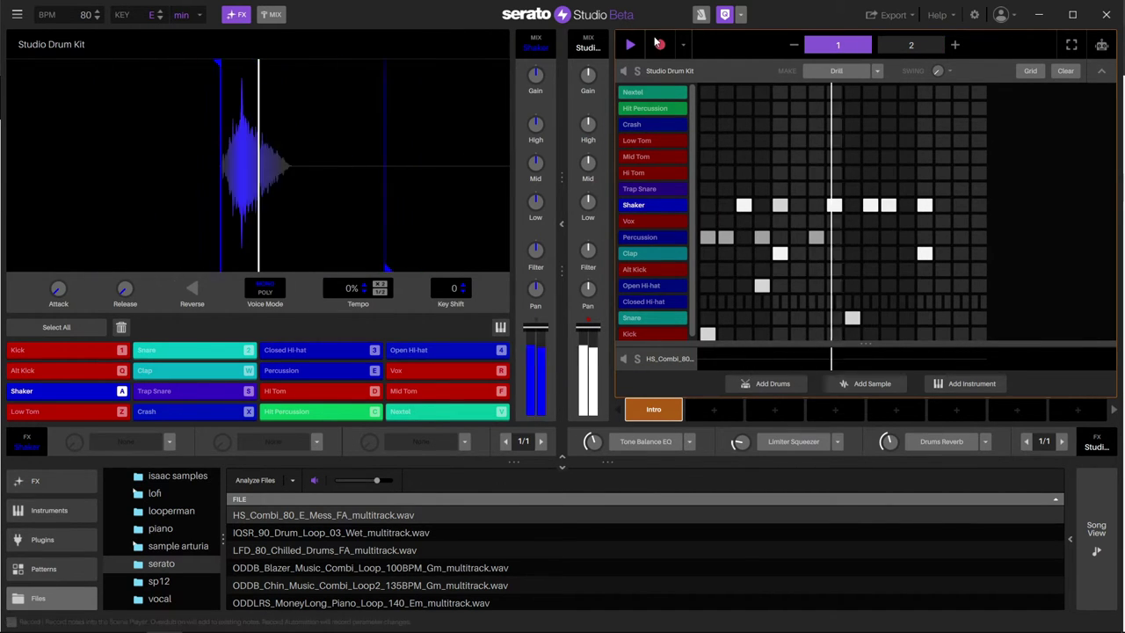
Audition the Closed Hi-hat and record it live on every second step of the first bar, starting at step 1
key(3)
key(3)
key(3)
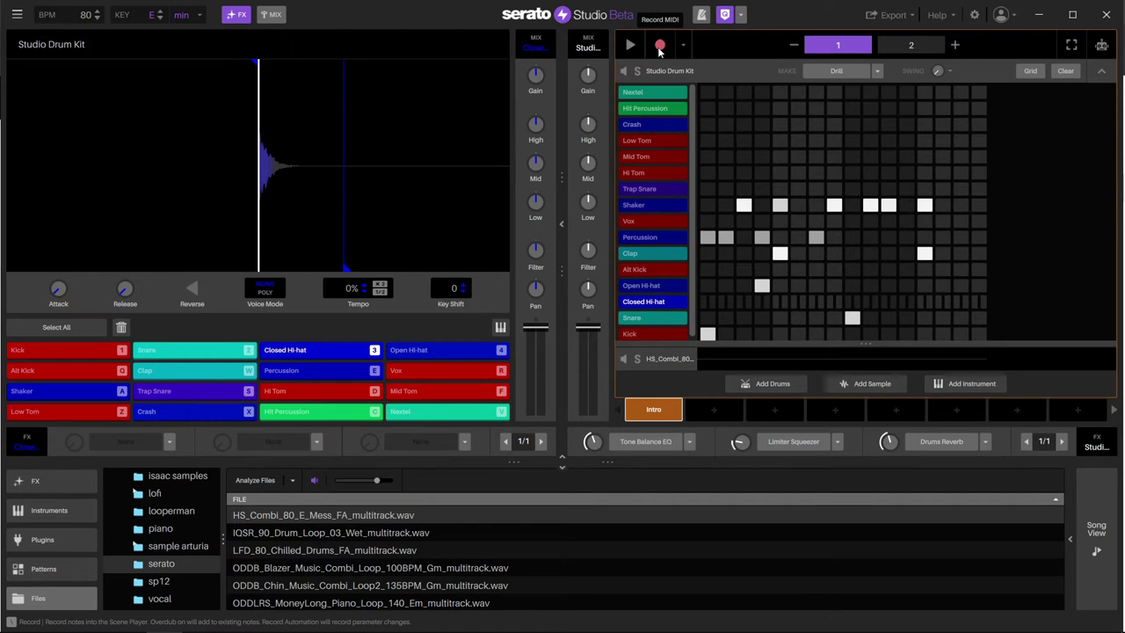
click(660, 45)
key(3)
key(3)
key(3)
key(3)
key(3)
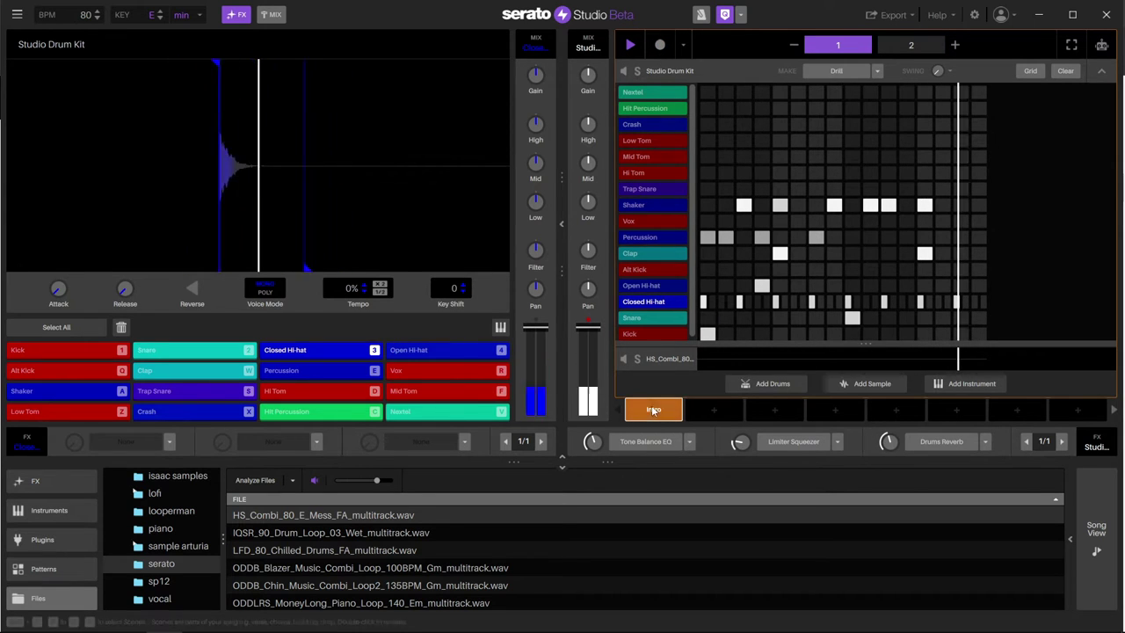
Collapse the drum kit sequencer, open the HS_Combi_80_E_Mess_FA_multitrack deck and play the sample with all stems enabled
click(1102, 72)
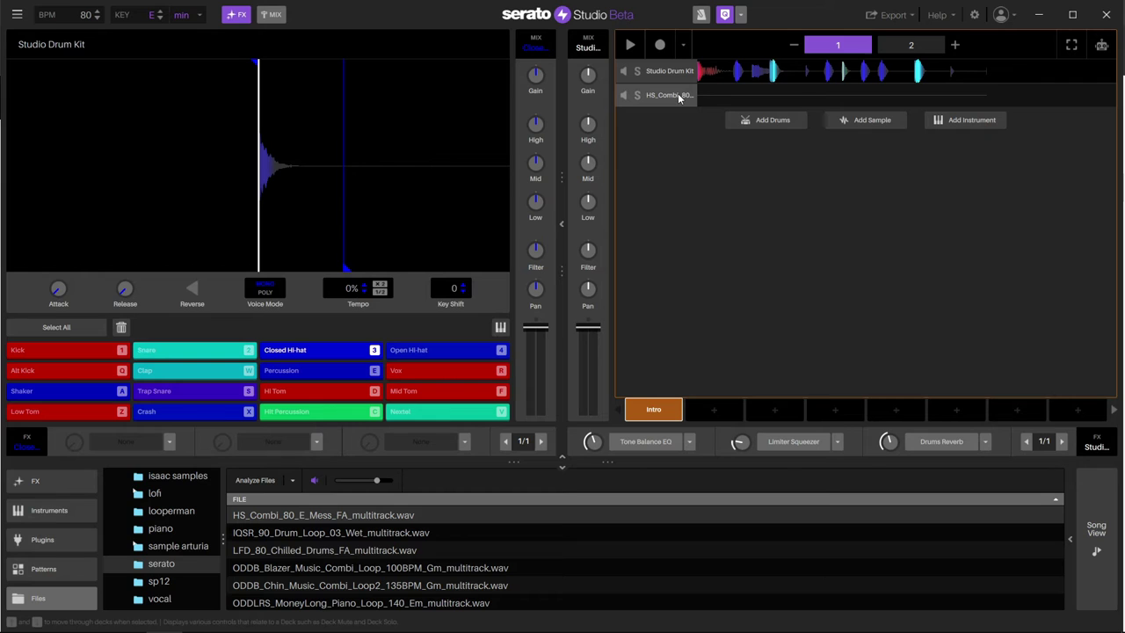
click(669, 97)
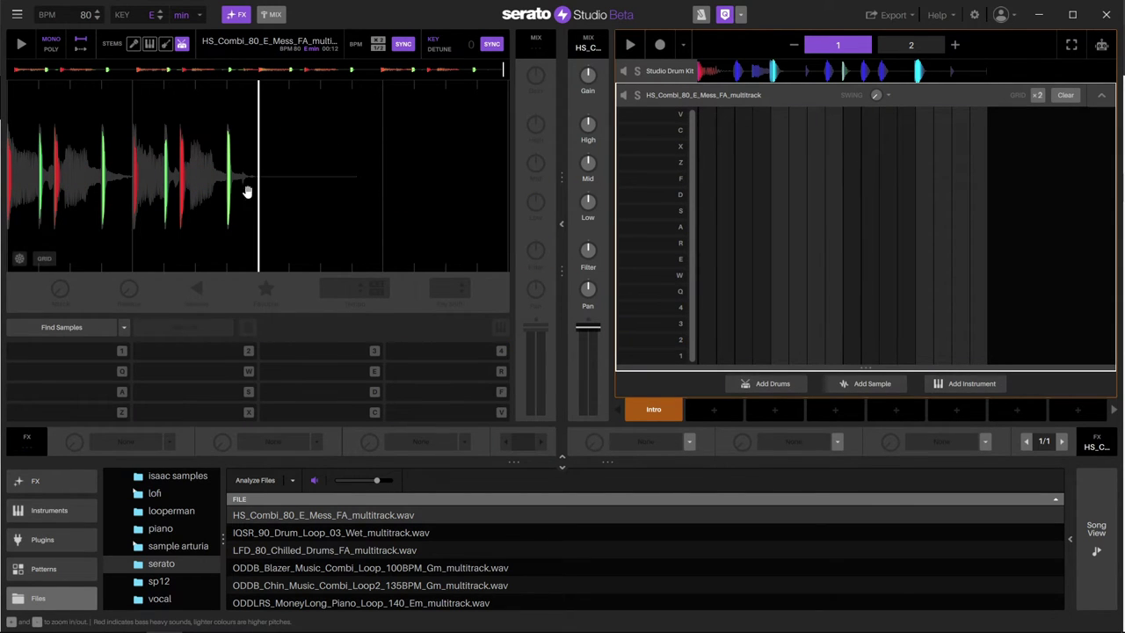
click(151, 45)
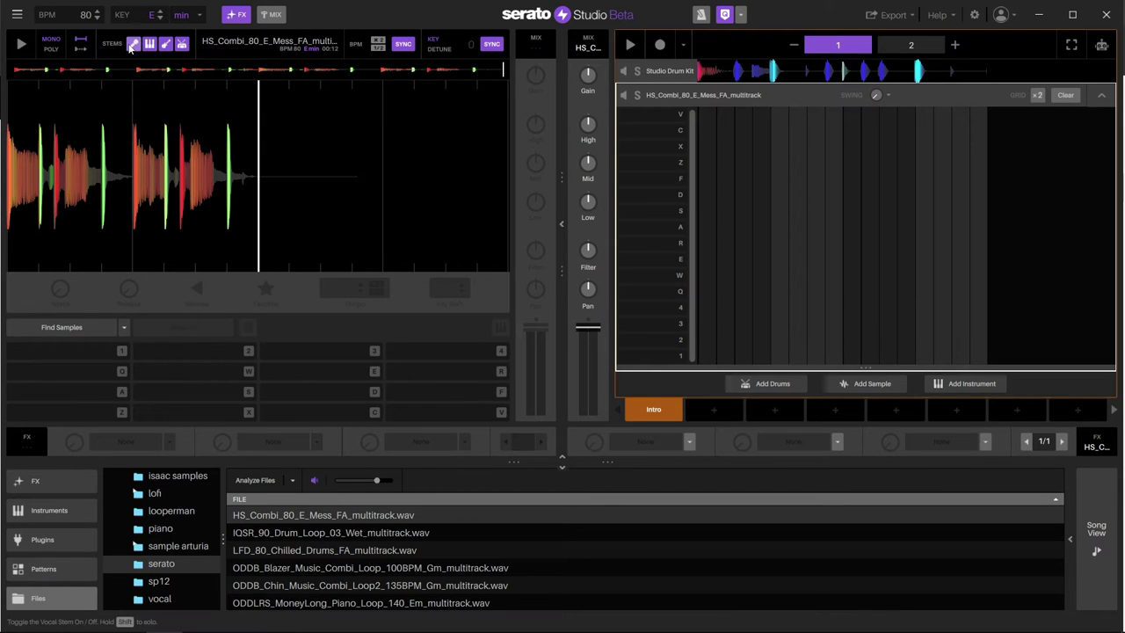
click(21, 44)
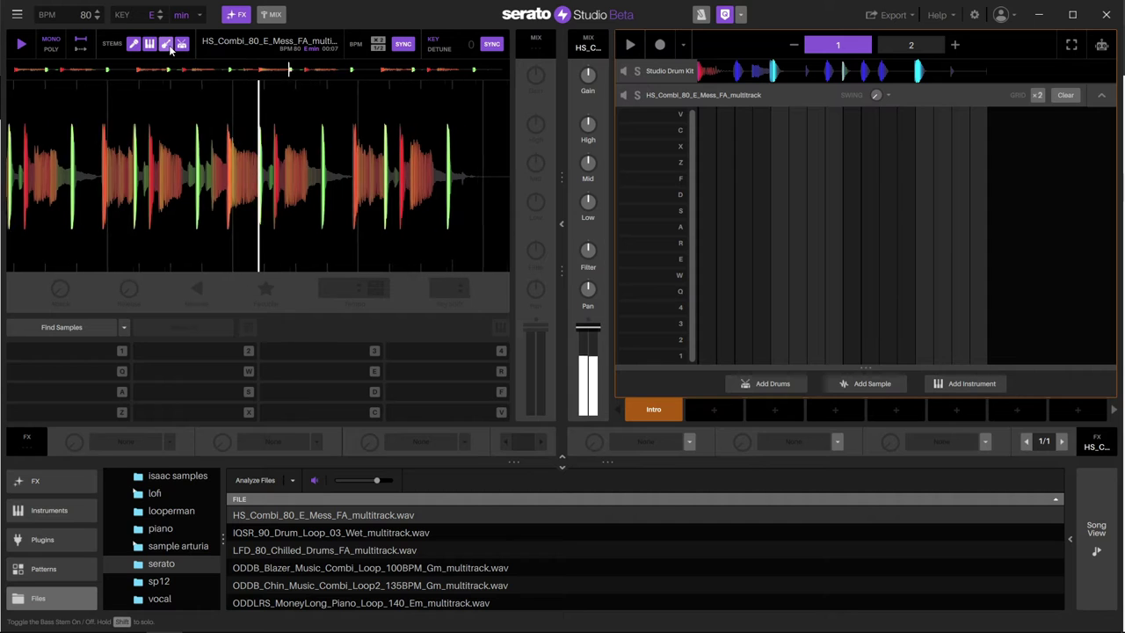
key(space)
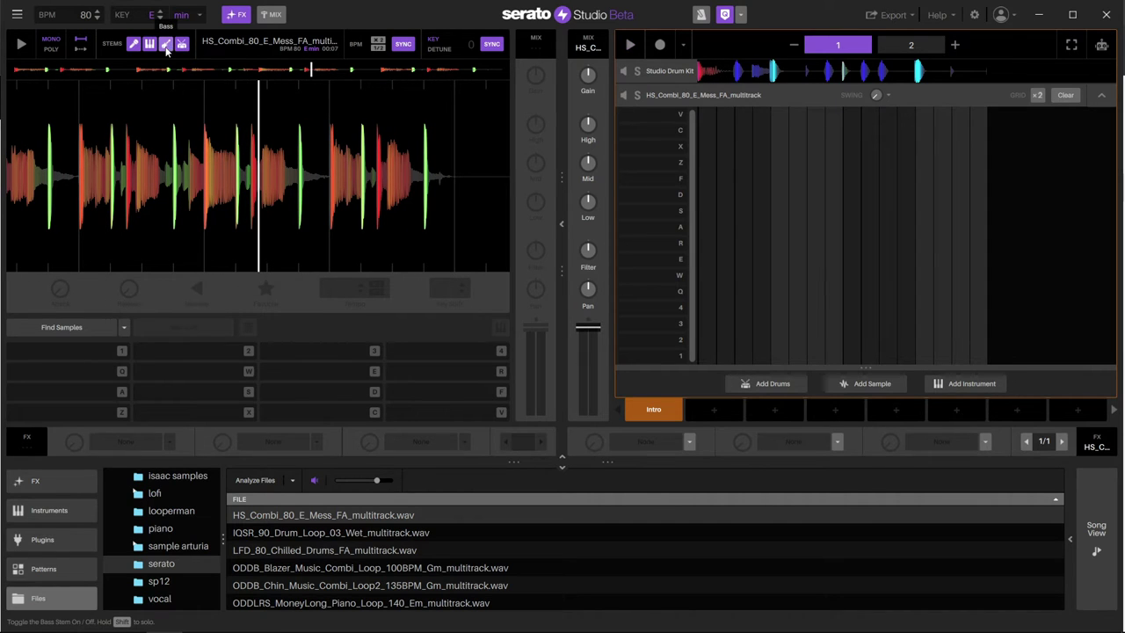
Isolate the sample's melody stem by switching off bass, drums and vocals, and rewind to the sample's start
click(167, 48)
click(182, 45)
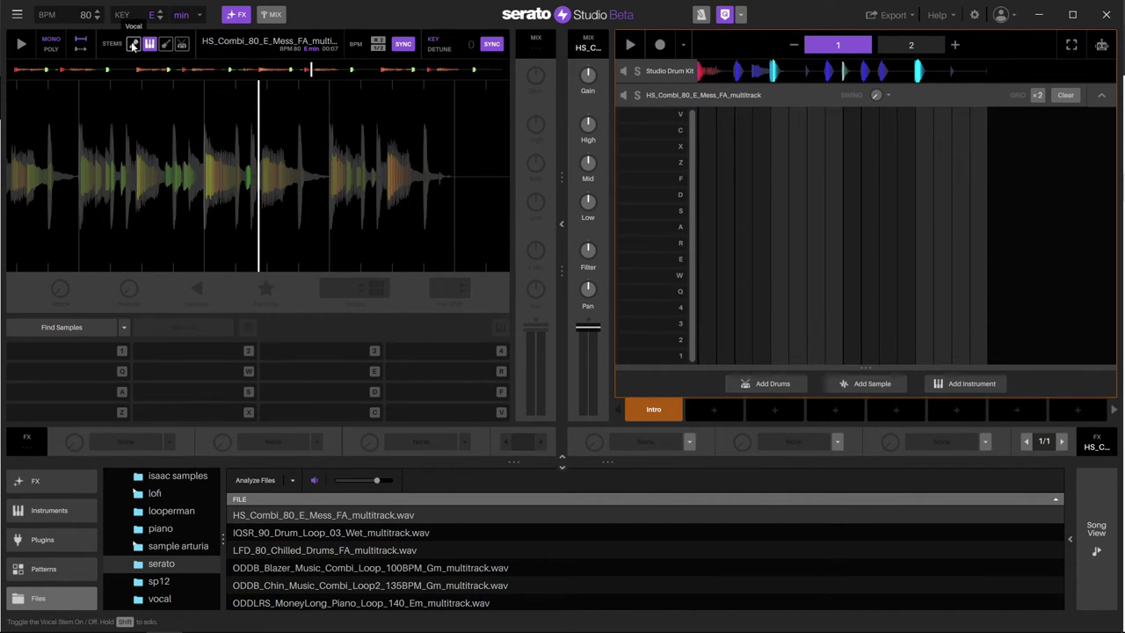
drag(146, 200, 527, 202)
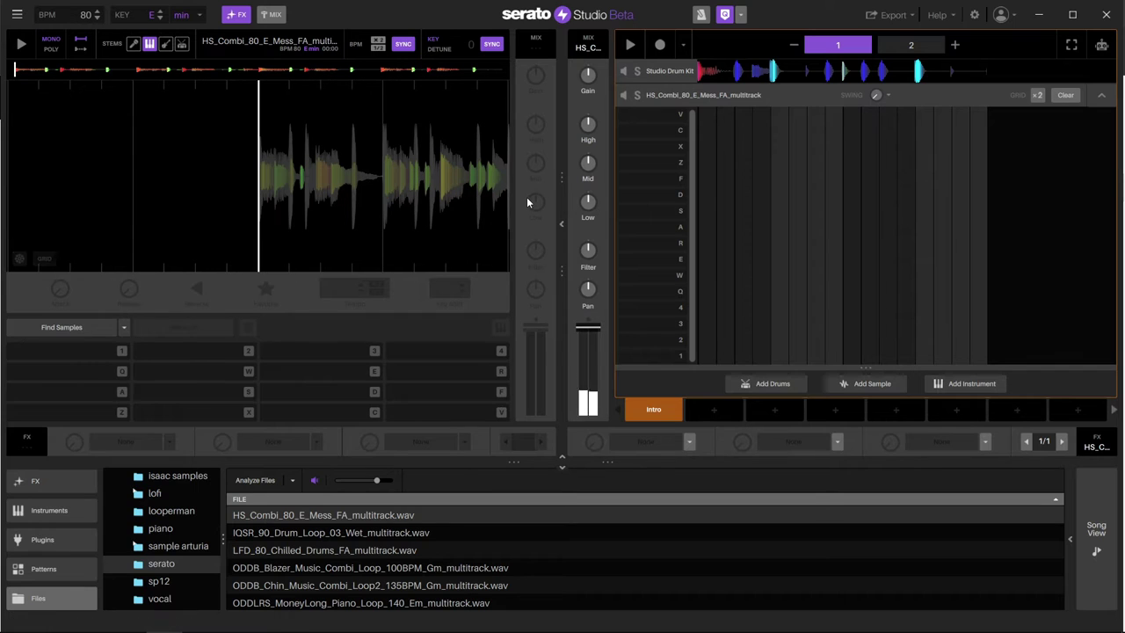
Set a cue on pad 1 at the sample's start and slice the sample across the pads with Set Slicer
click(66, 355)
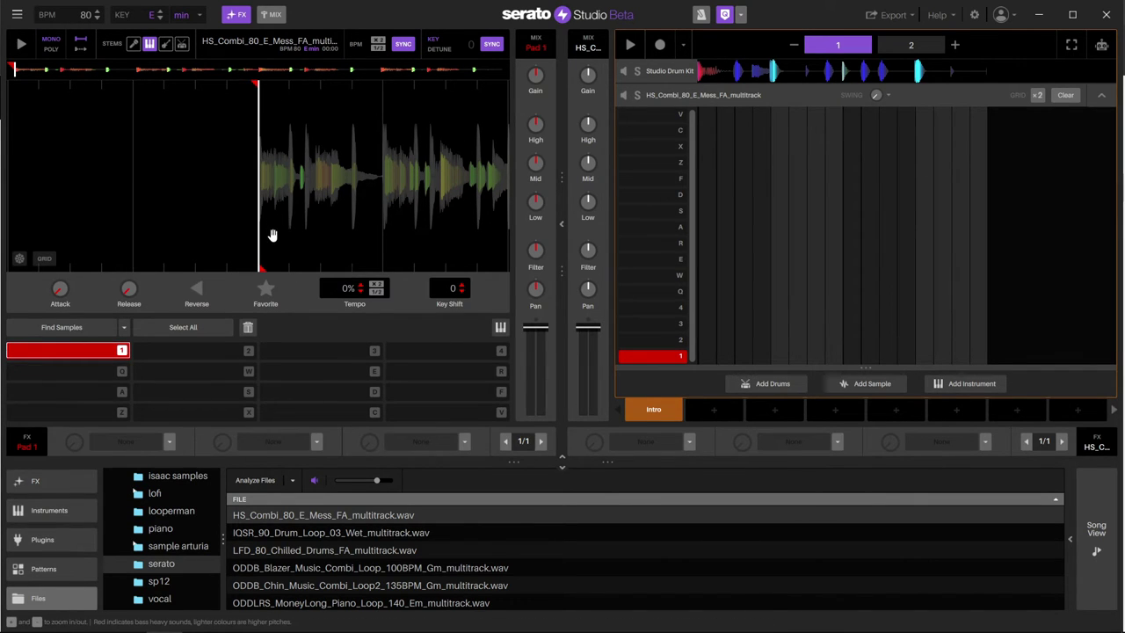
click(124, 328)
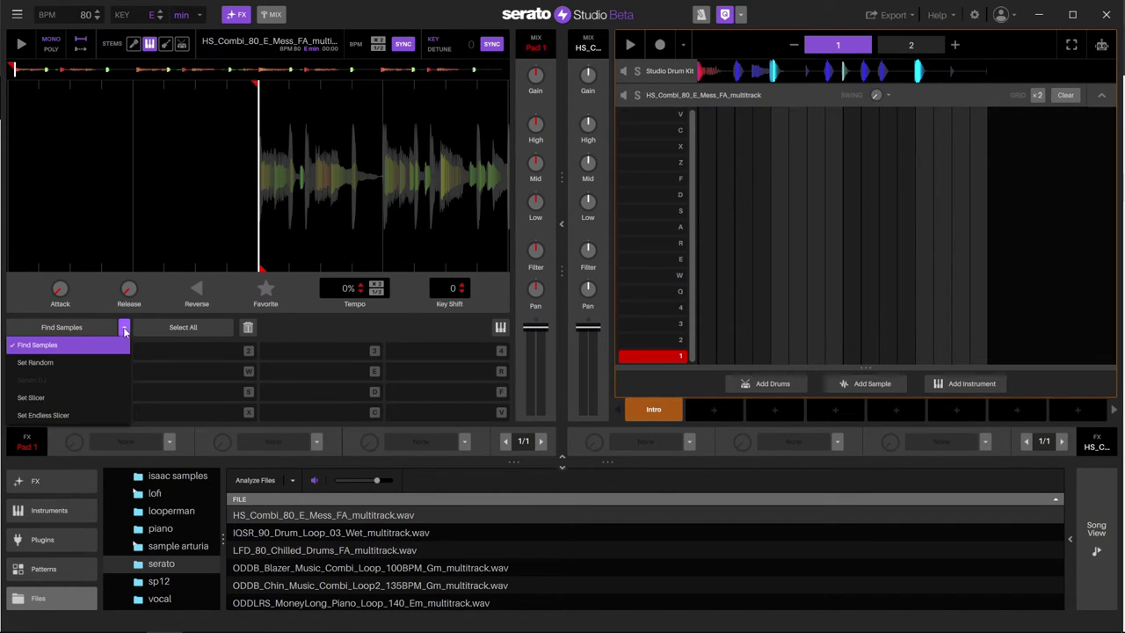
click(65, 400)
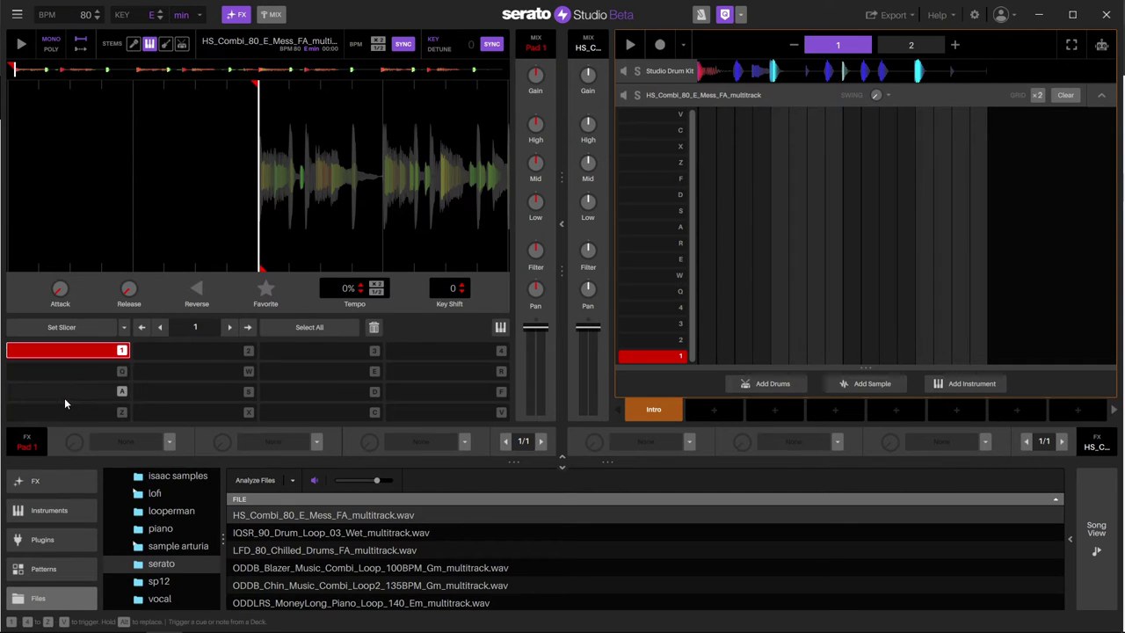
click(74, 329)
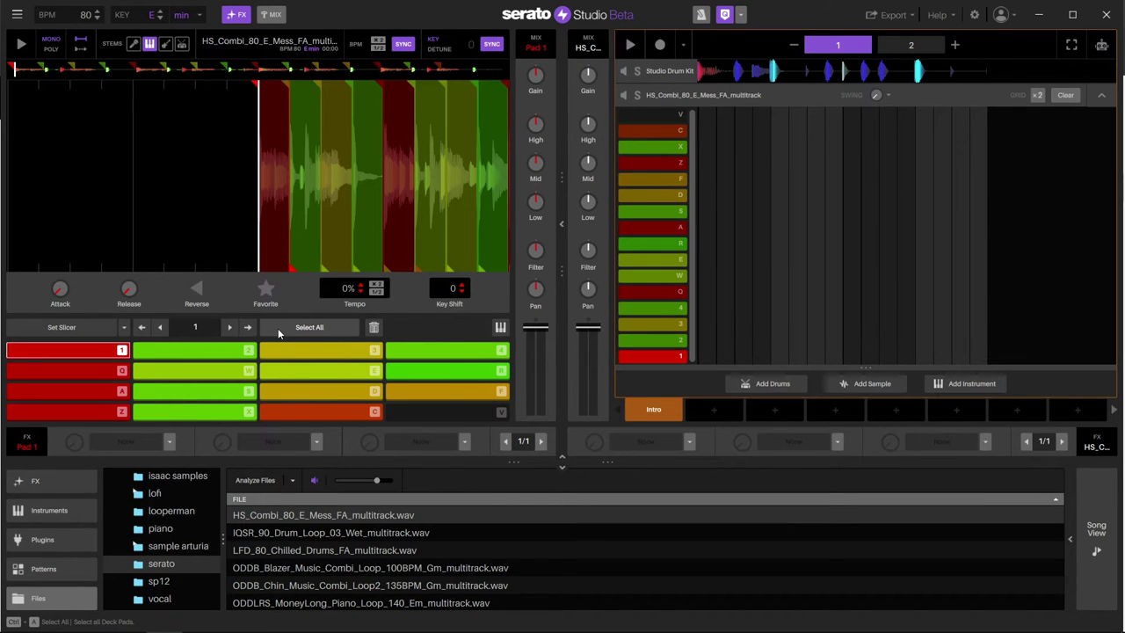
Audition the melody slices on pads 1 to 4 and Q, W, E and R without the beat
key(2)
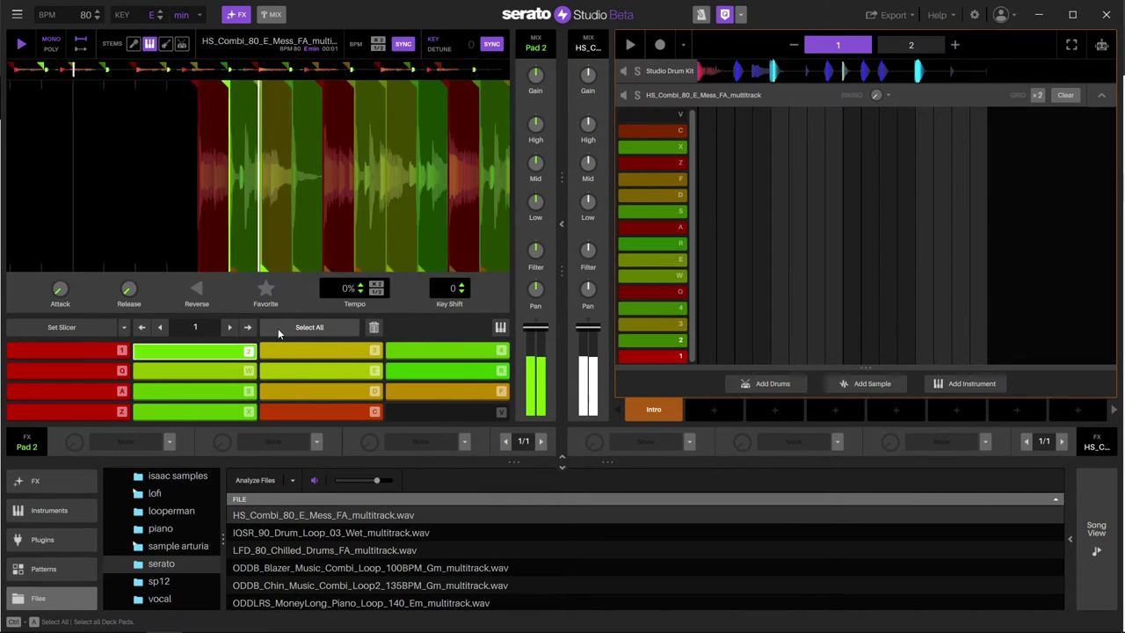
key(q)
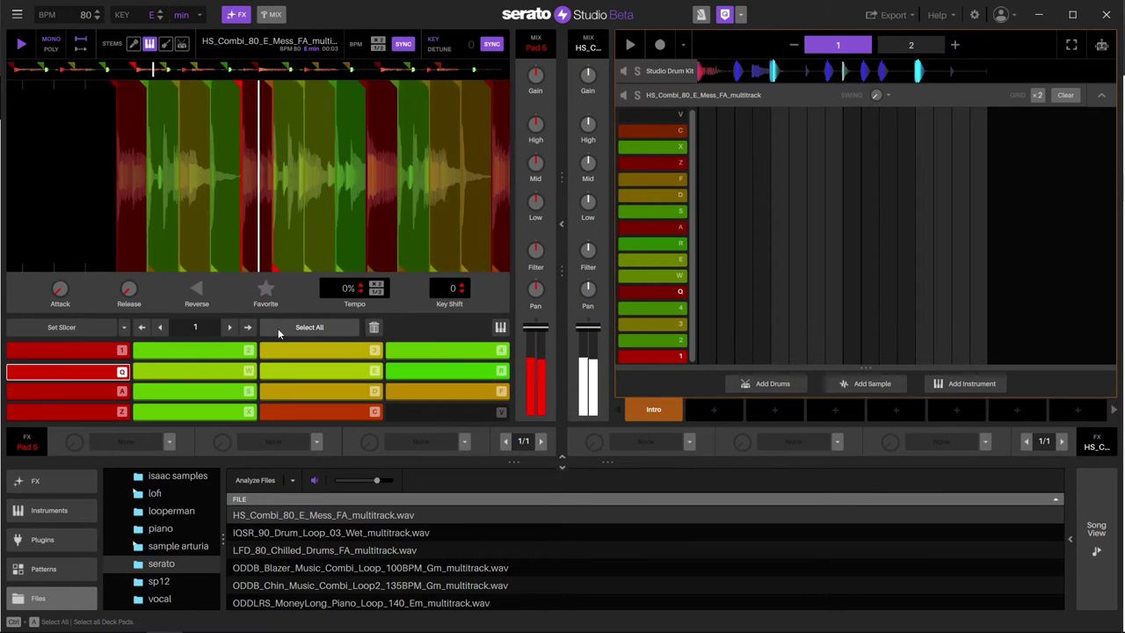
key(w)
key(e)
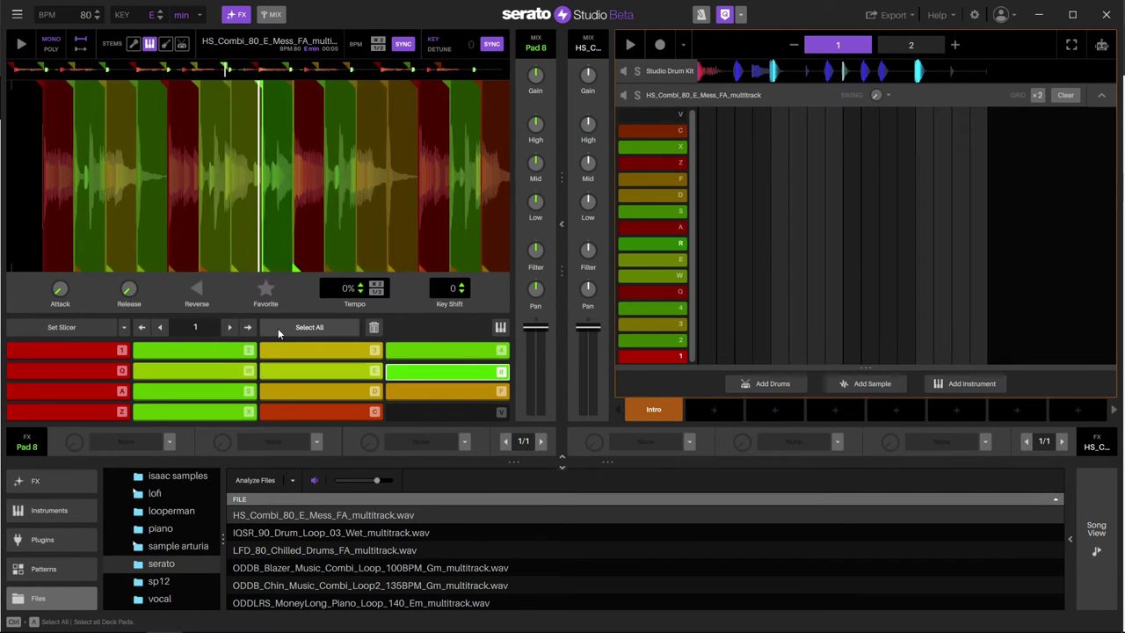
key(r)
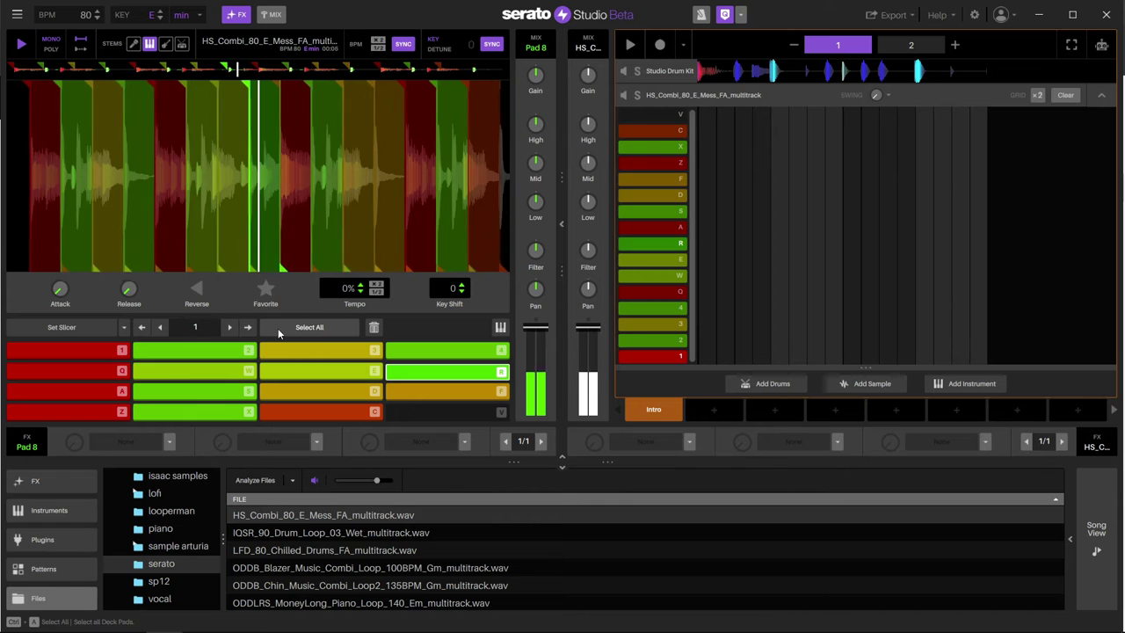
key(r)
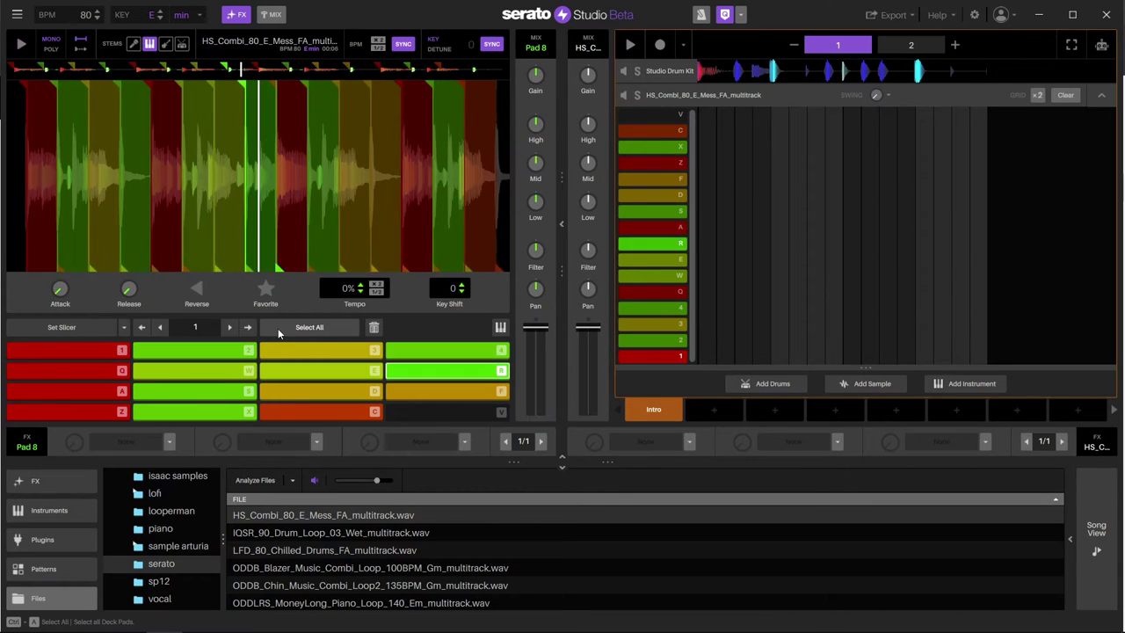
key(2)
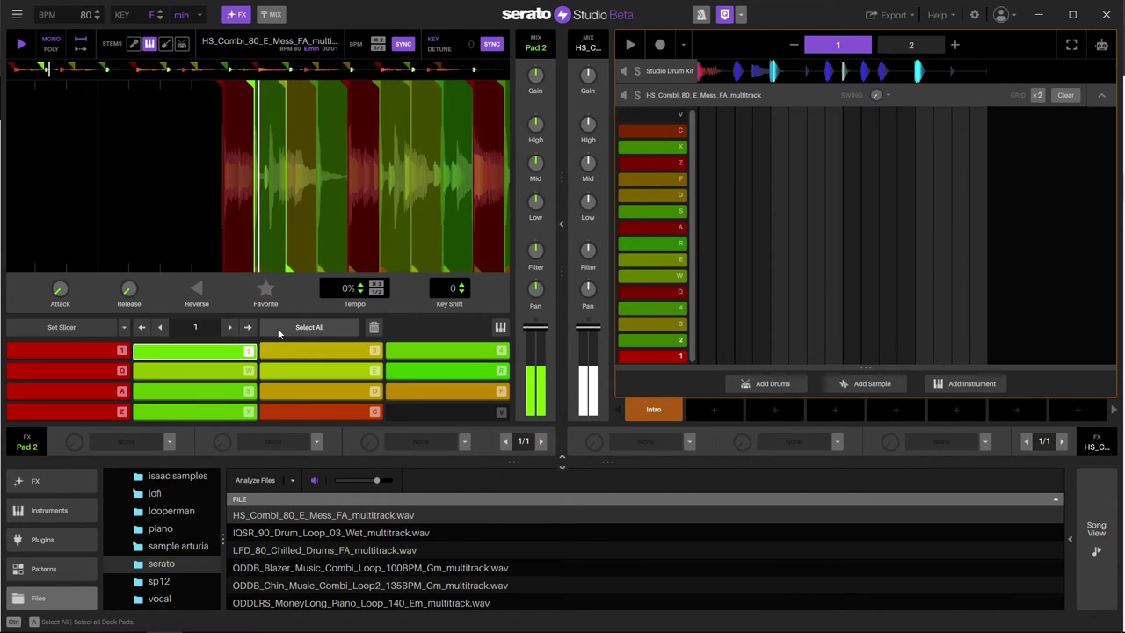
key(3)
key(4)
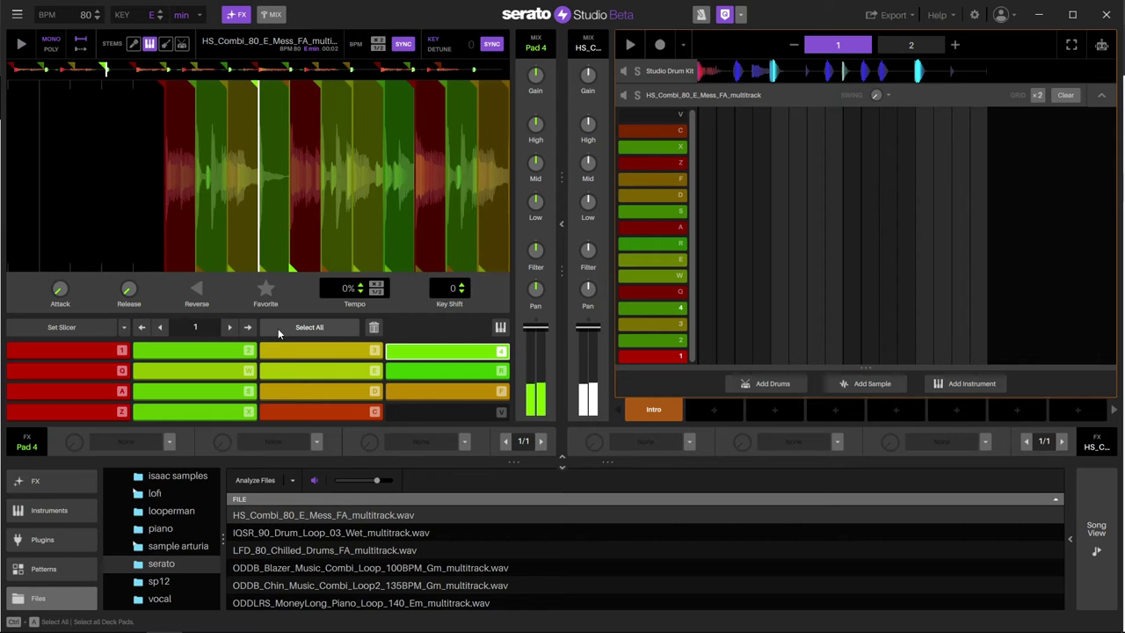
key(q)
key(w)
key(q)
key(1)
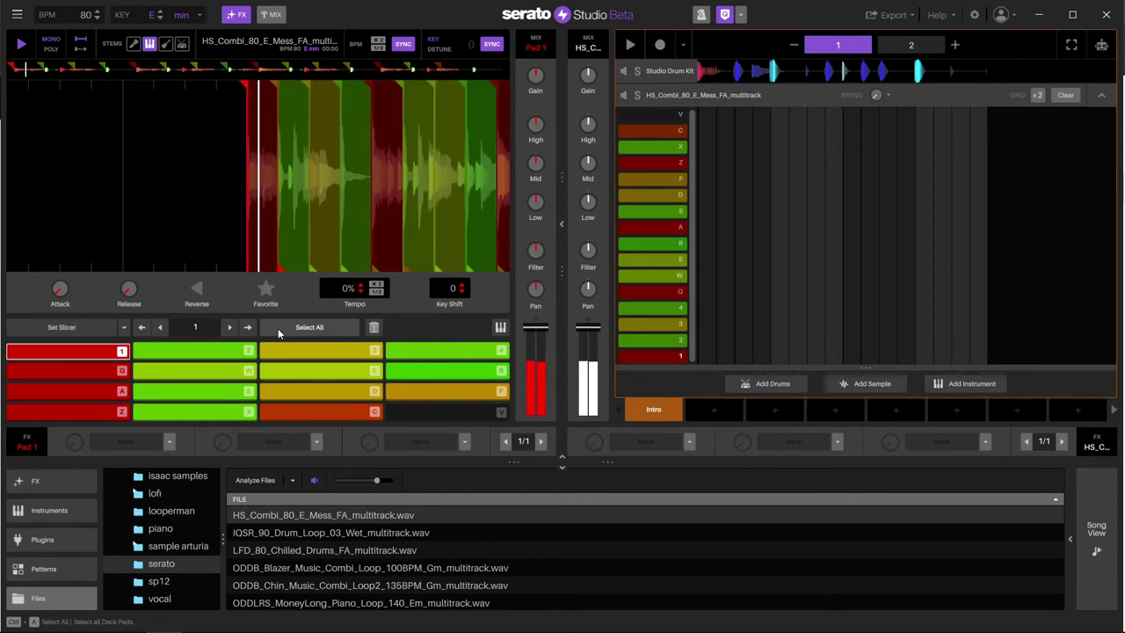
Play the melody slices on pads 1–4, Q–R, A–F and Z over the playing drum beat and stop playback
key(2)
key(3)
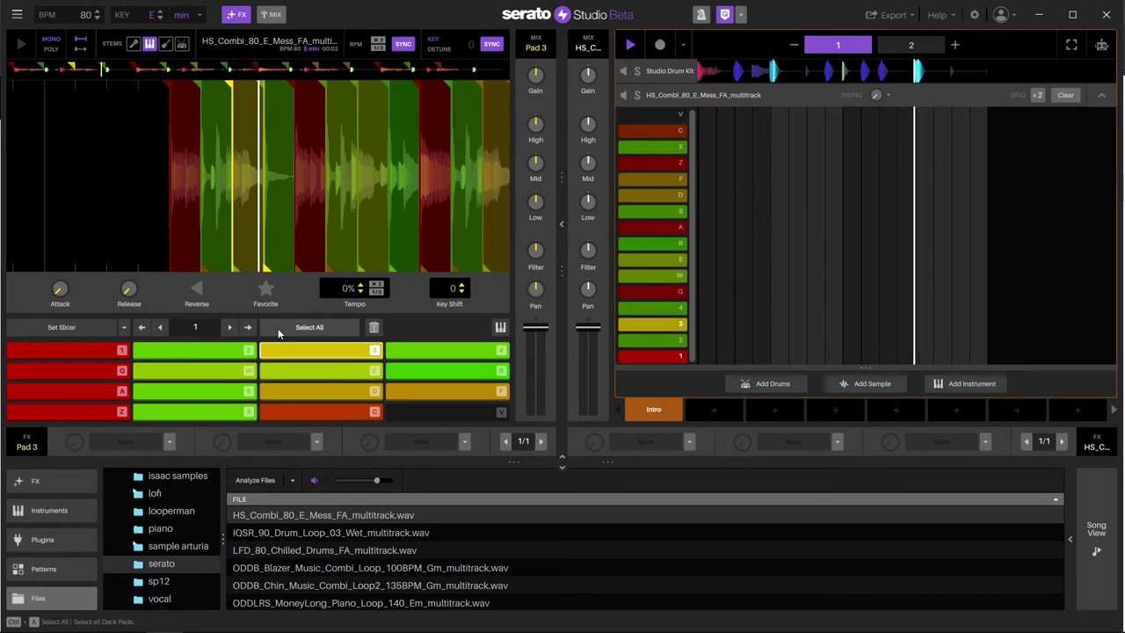
key(1)
key(2)
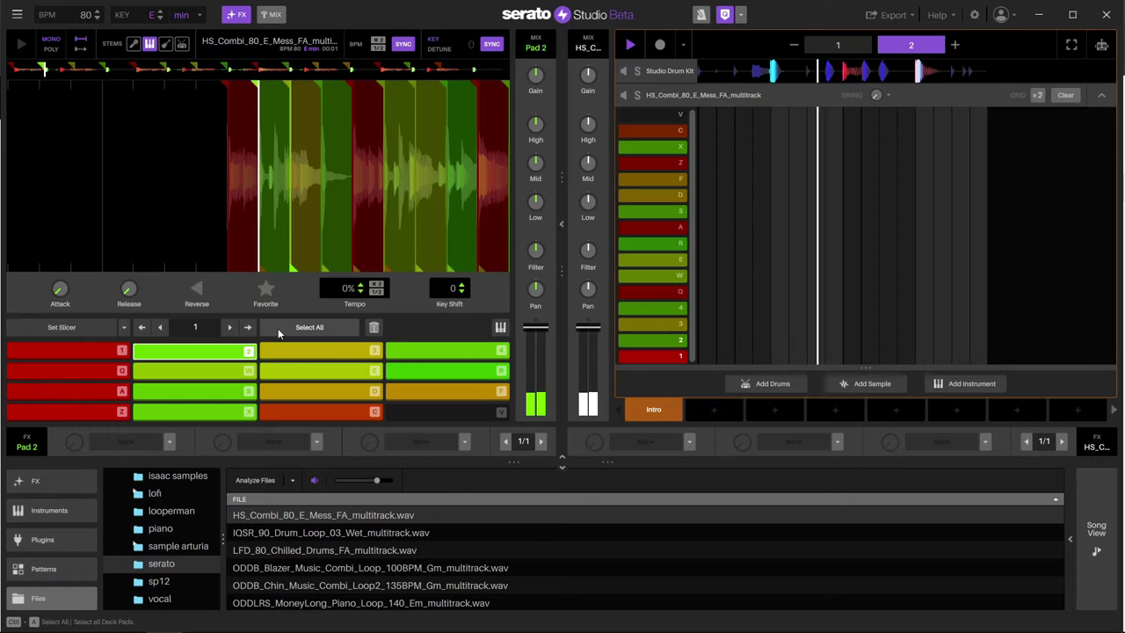
key(3)
key(4)
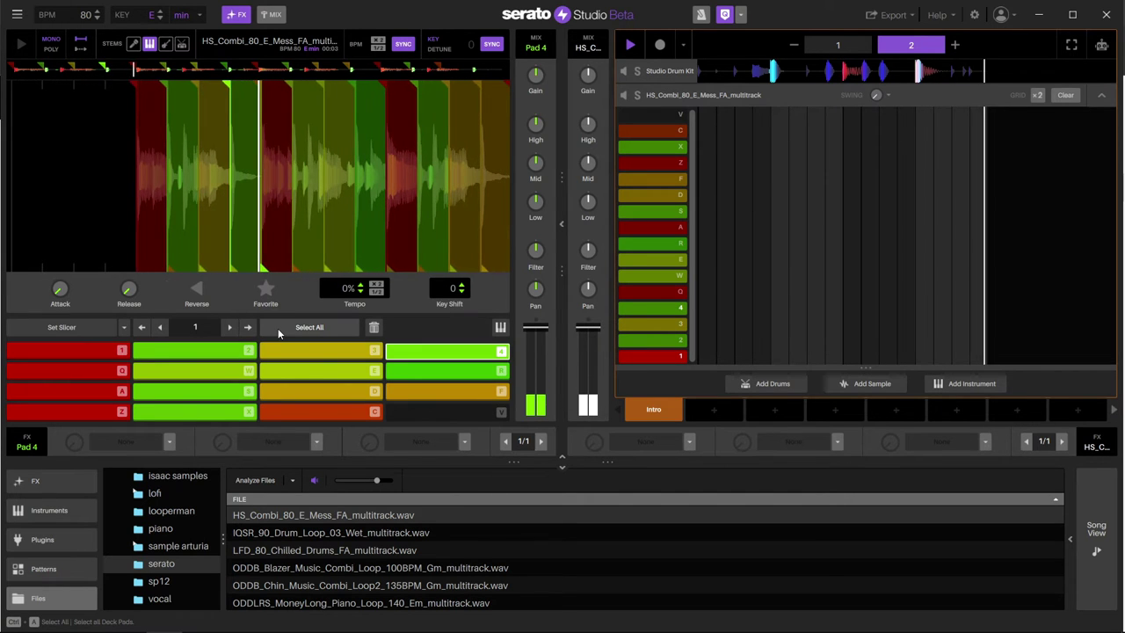
key(q)
key(w)
key(e)
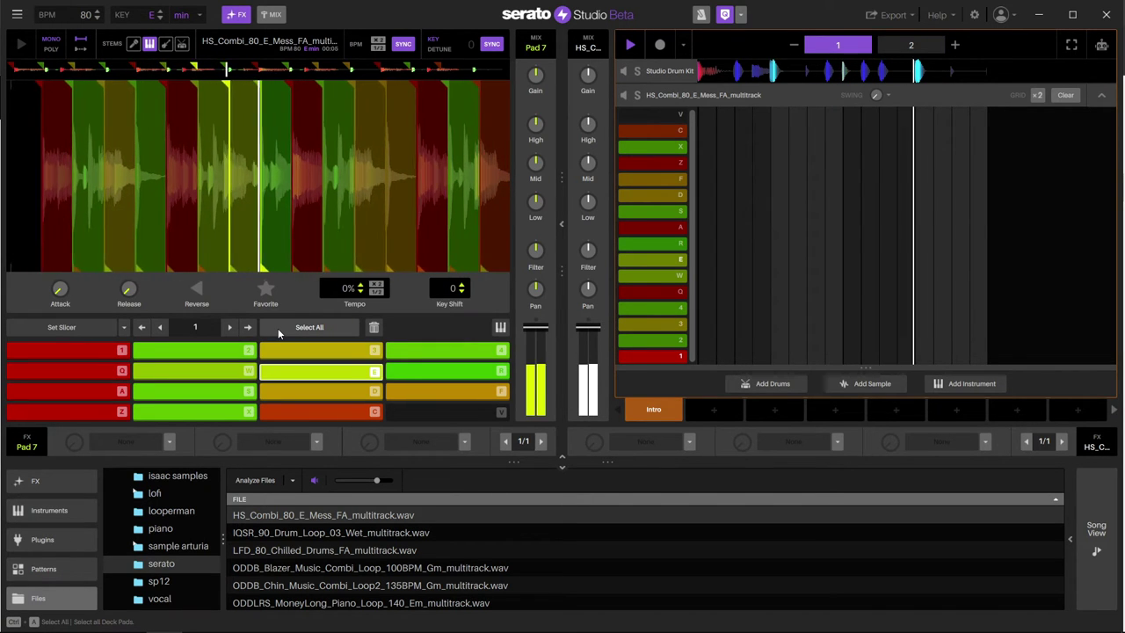
key(r)
key(a)
key(s)
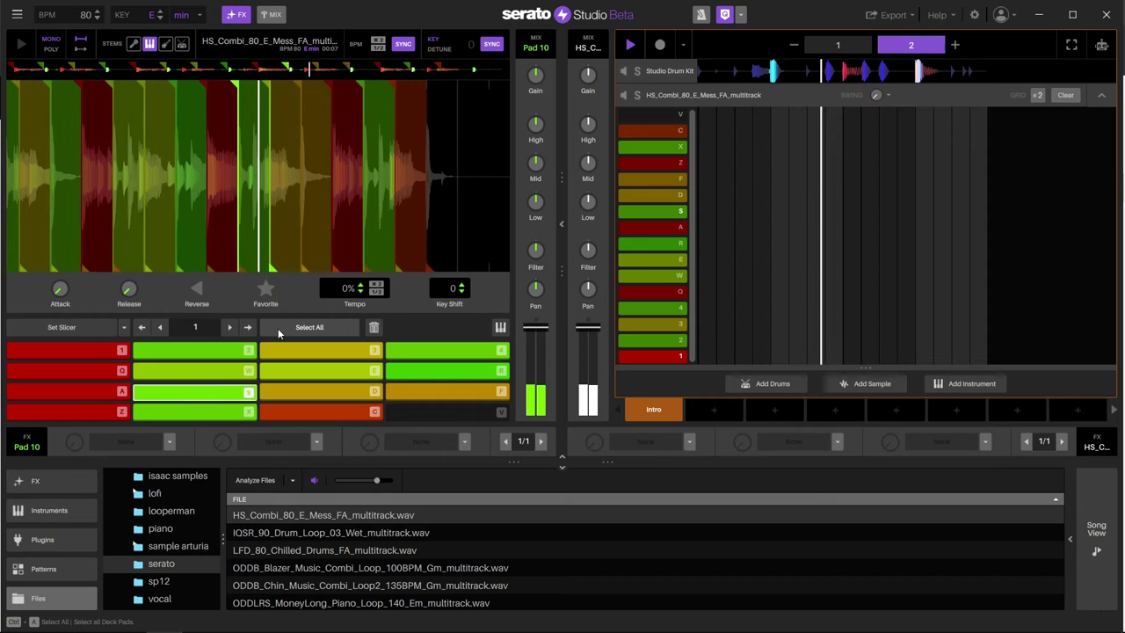
key(d)
key(f)
key(z)
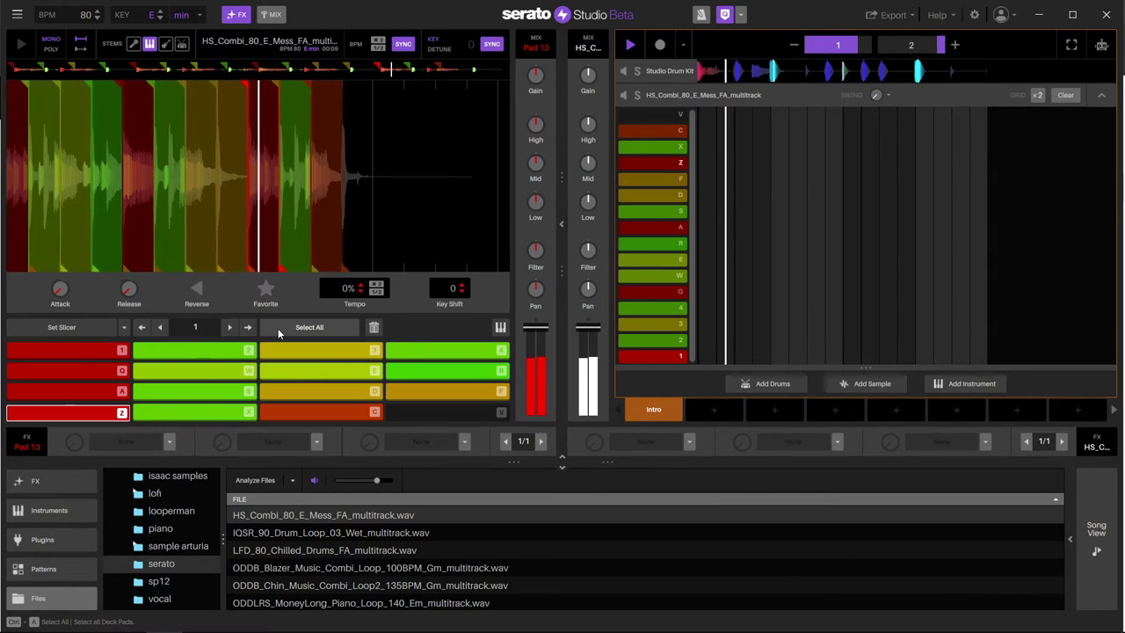
key(z)
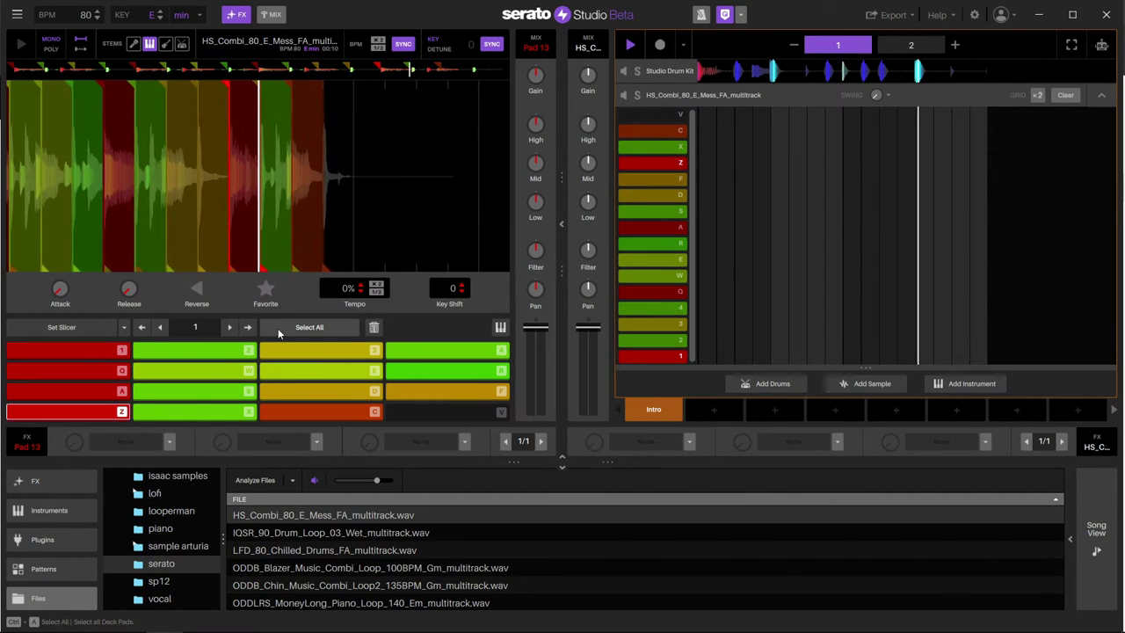
key(2)
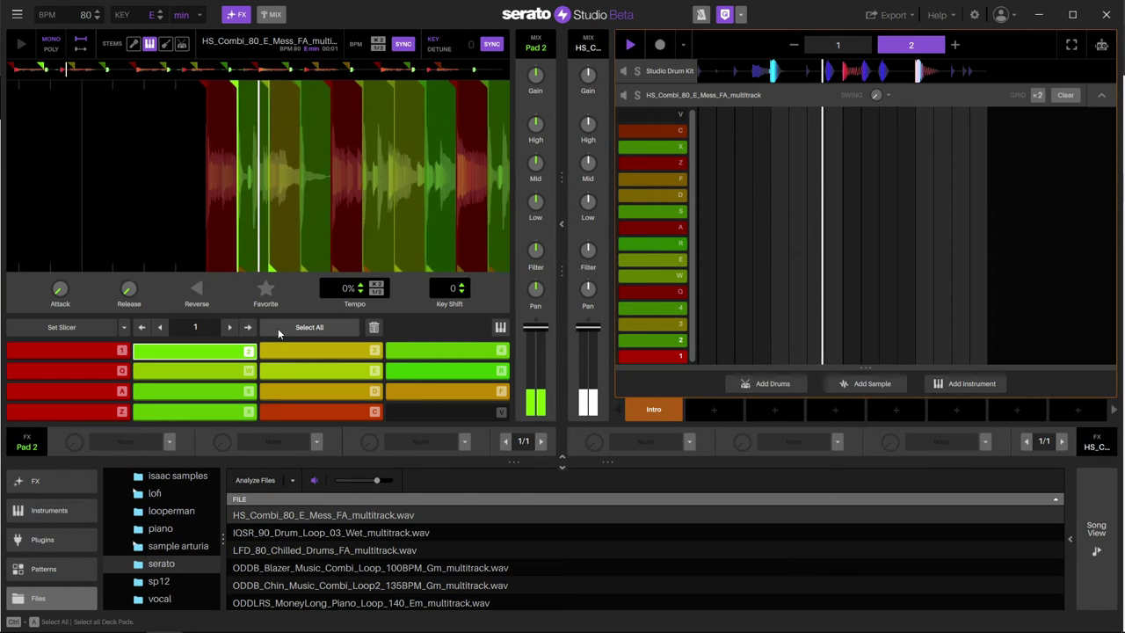
key(o)
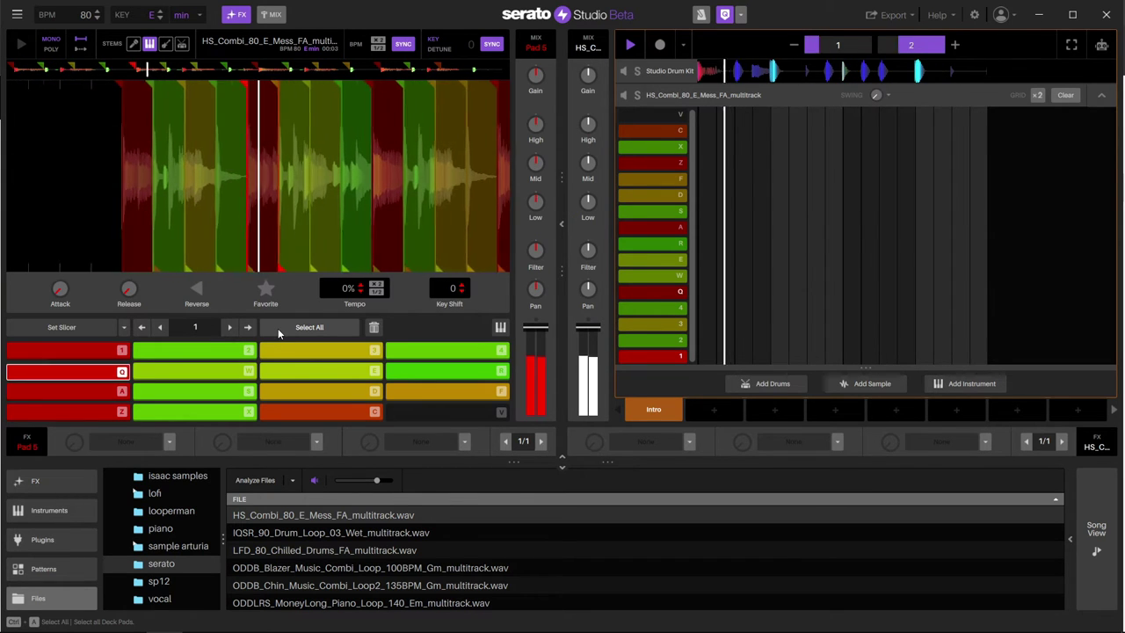
key(e)
key(r)
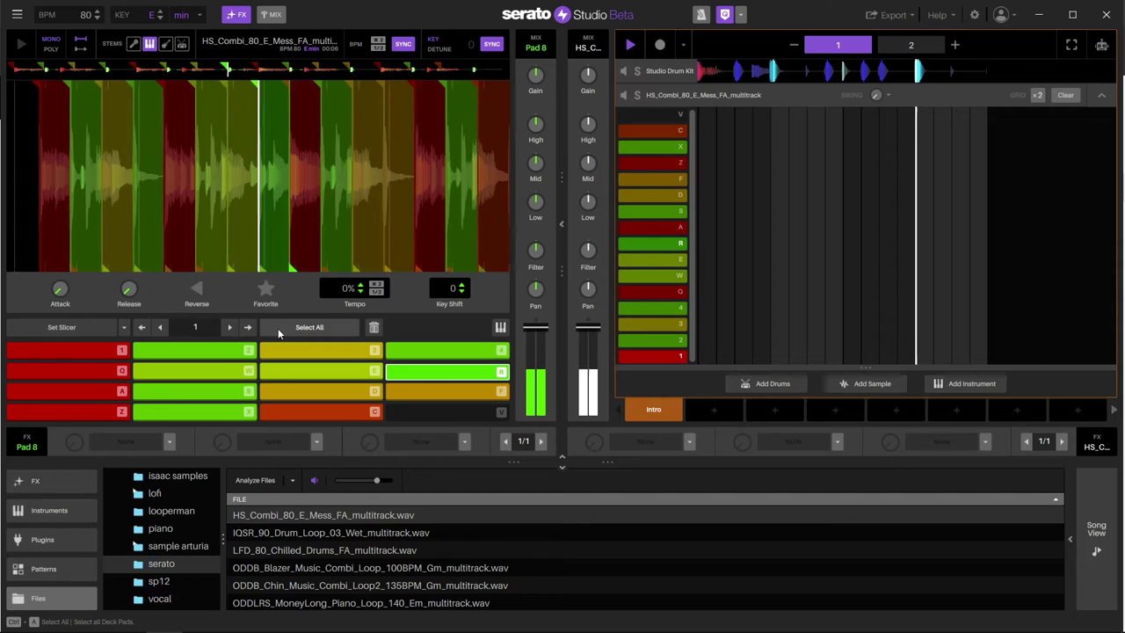
key(1)
key(1)
key(1)
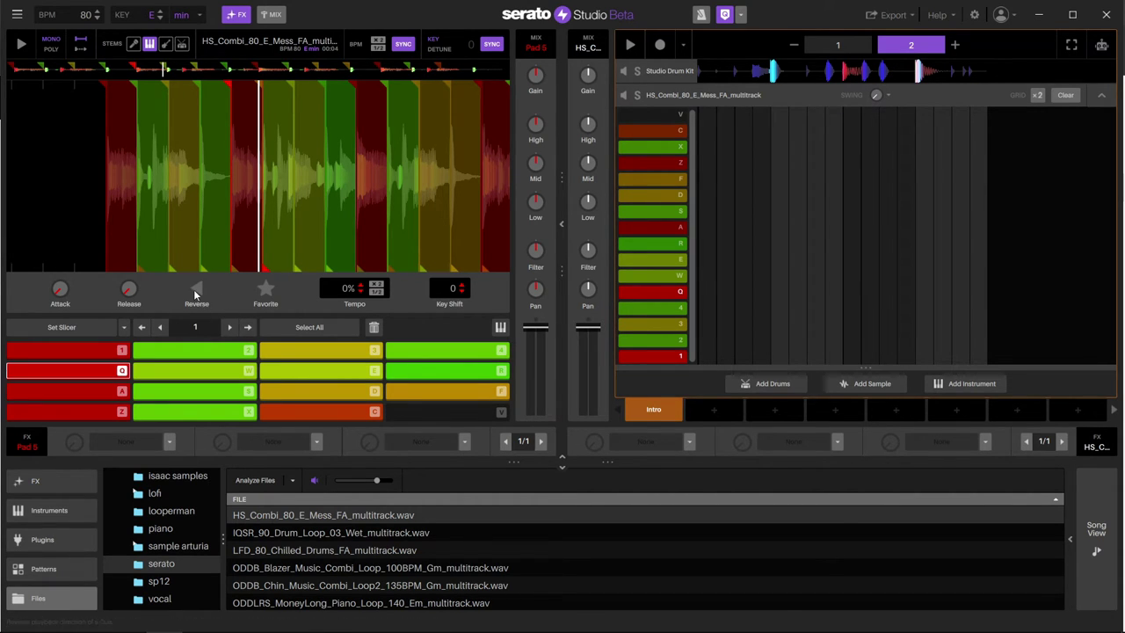
Reverse the playback direction of the slice on pad Q and audition it
key(space)
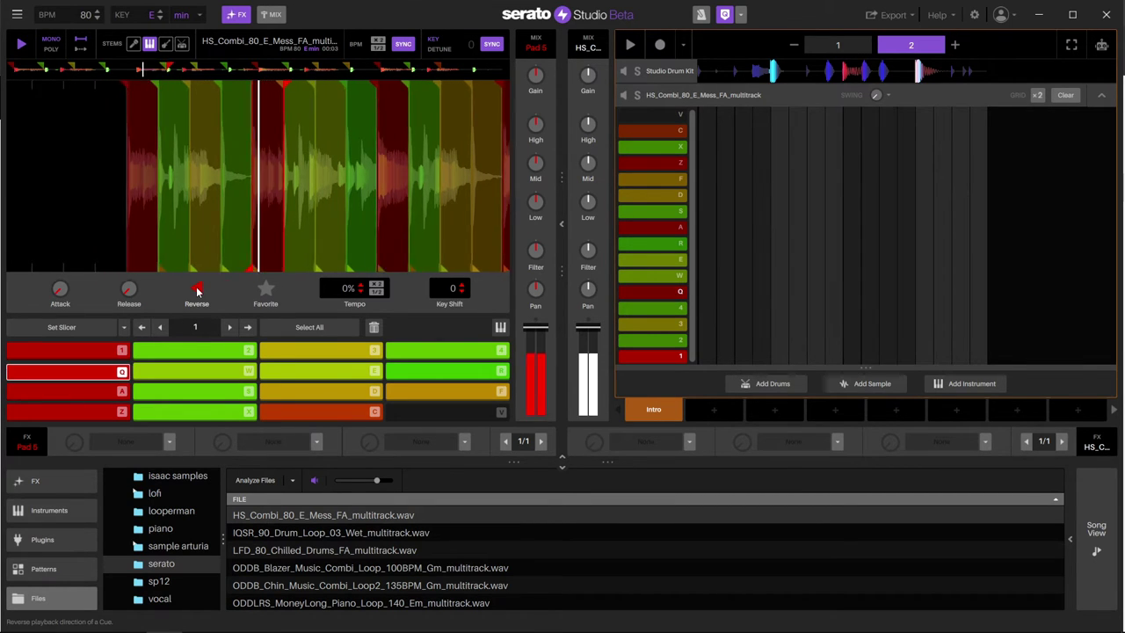
Audition the slices on pads 2 and 4 against the reversed slice on pad Q
key(3)
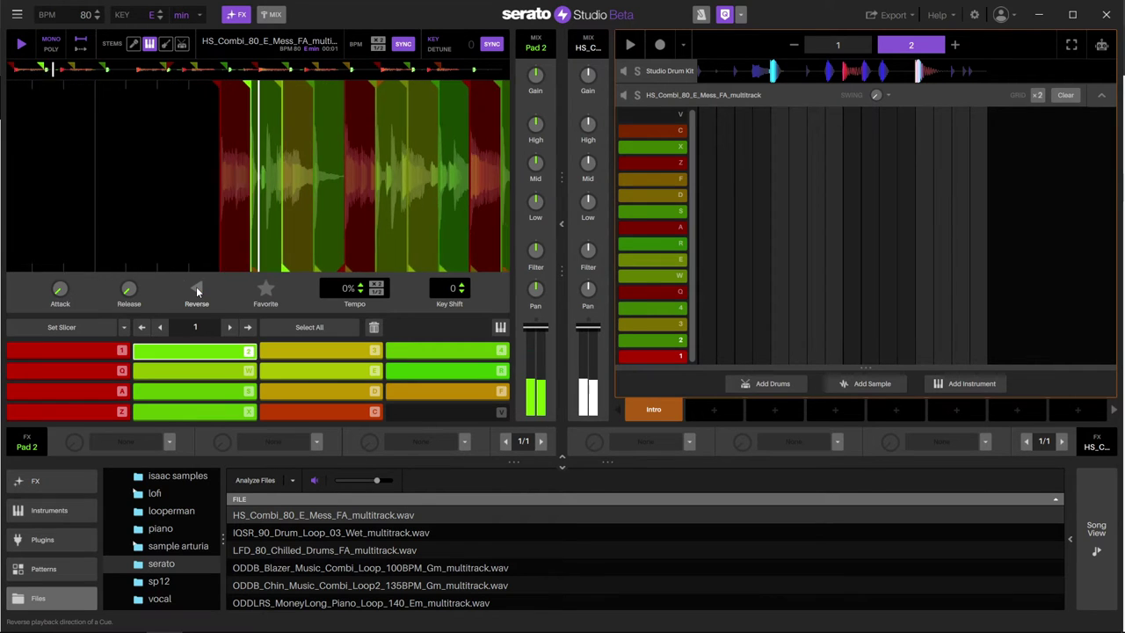
key(4)
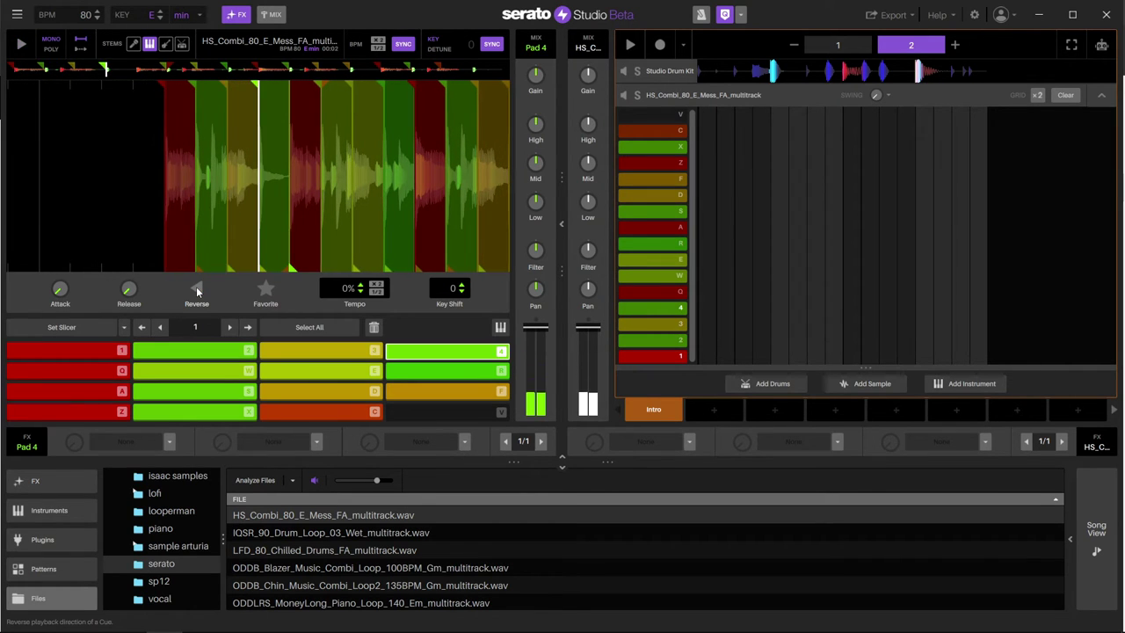
key(q)
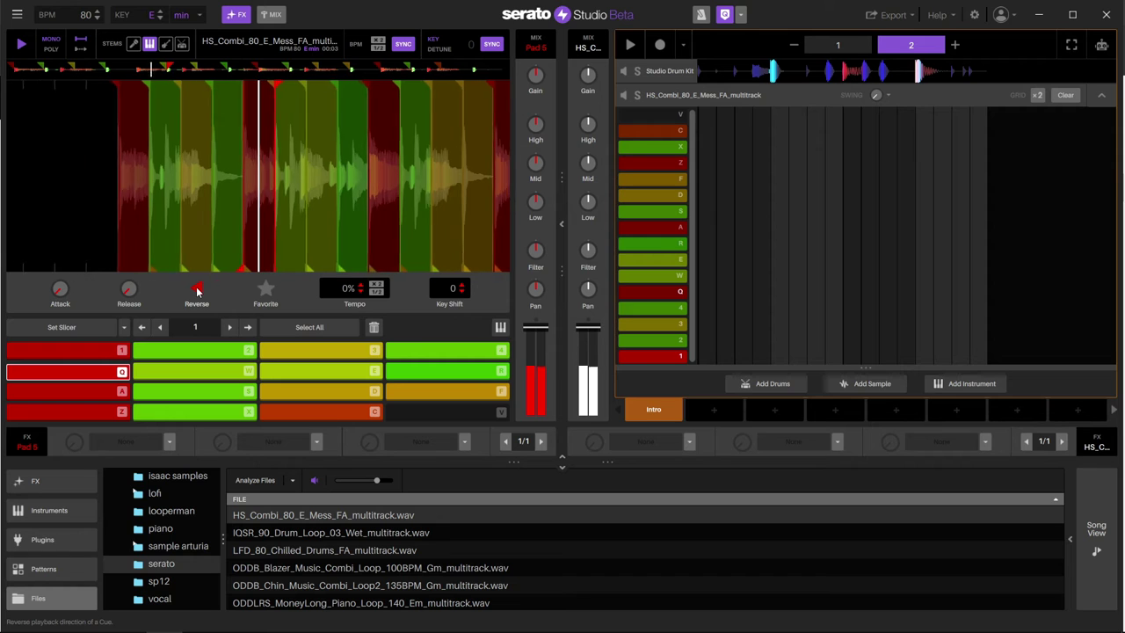
Compare the Hold and Trigger playback modes by auditioning the melody slices, mainly pads 1 and 2, ending in Hold mode
key(1)
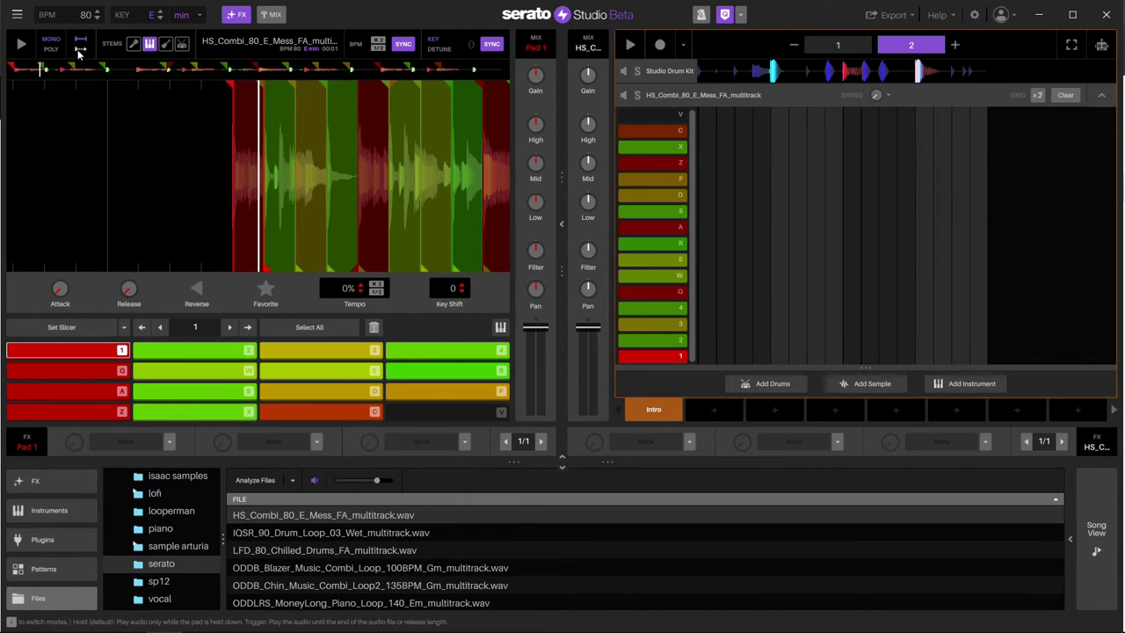
key(1)
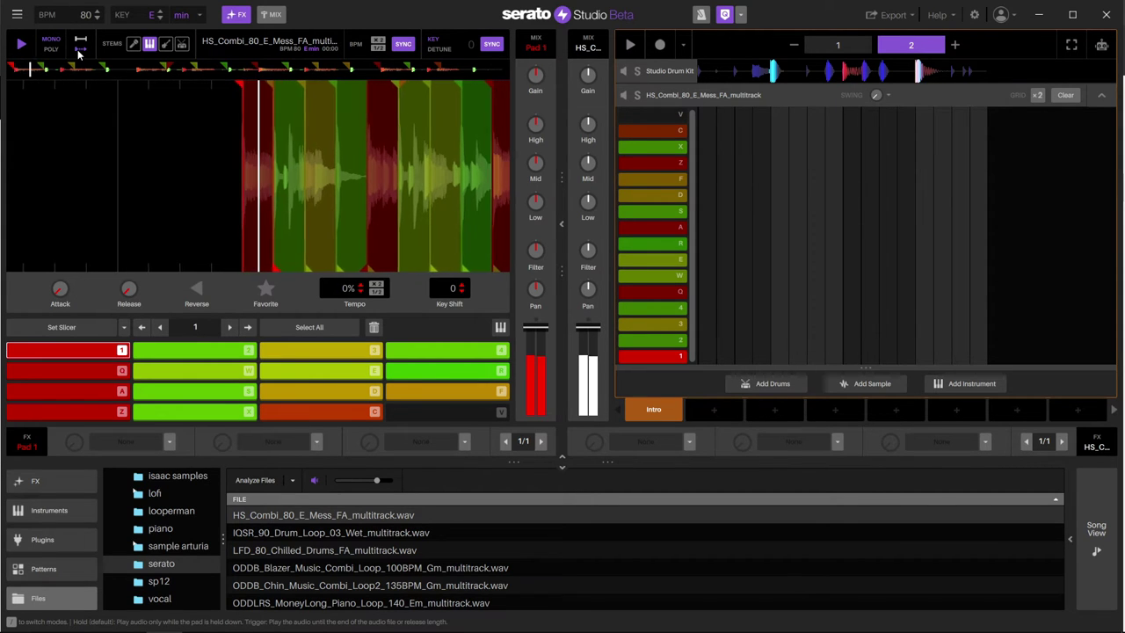
key(2)
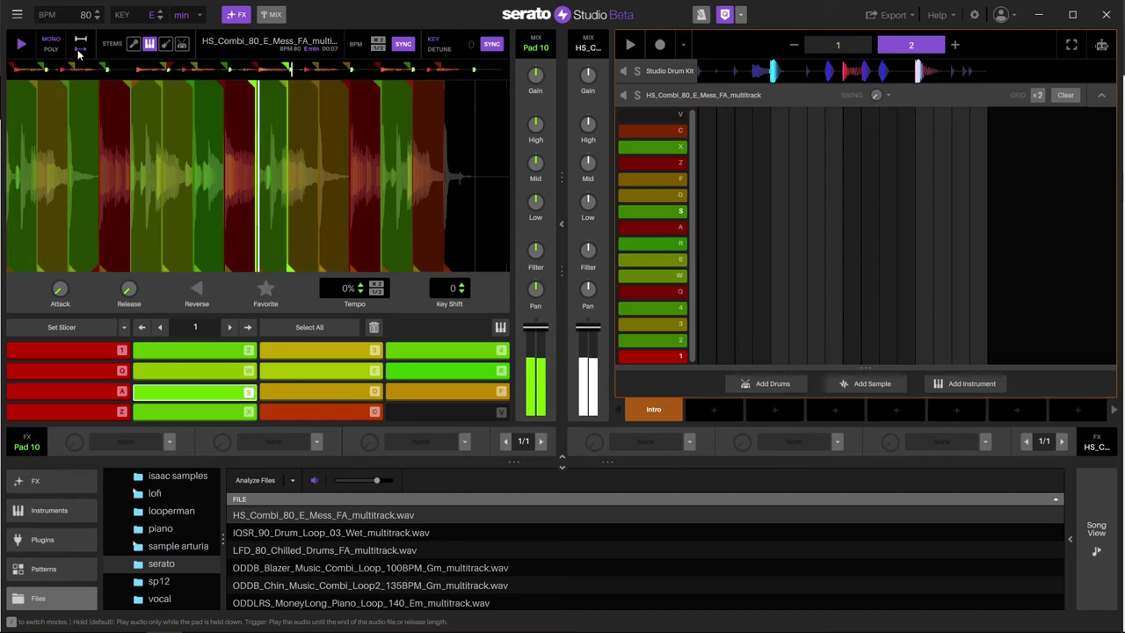
key(1)
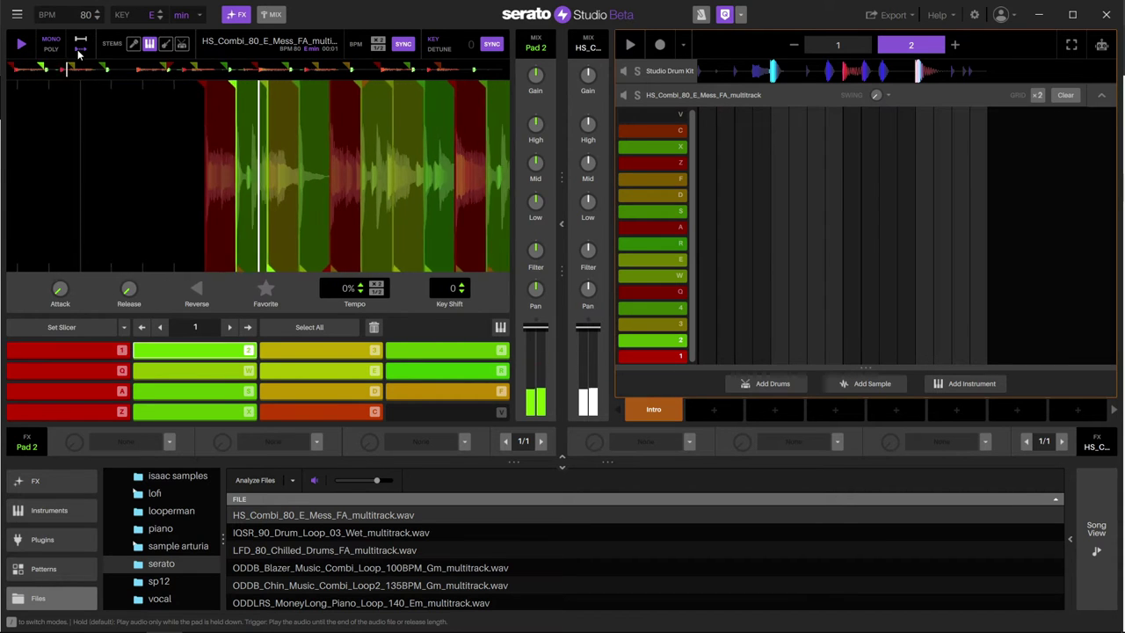
key(1)
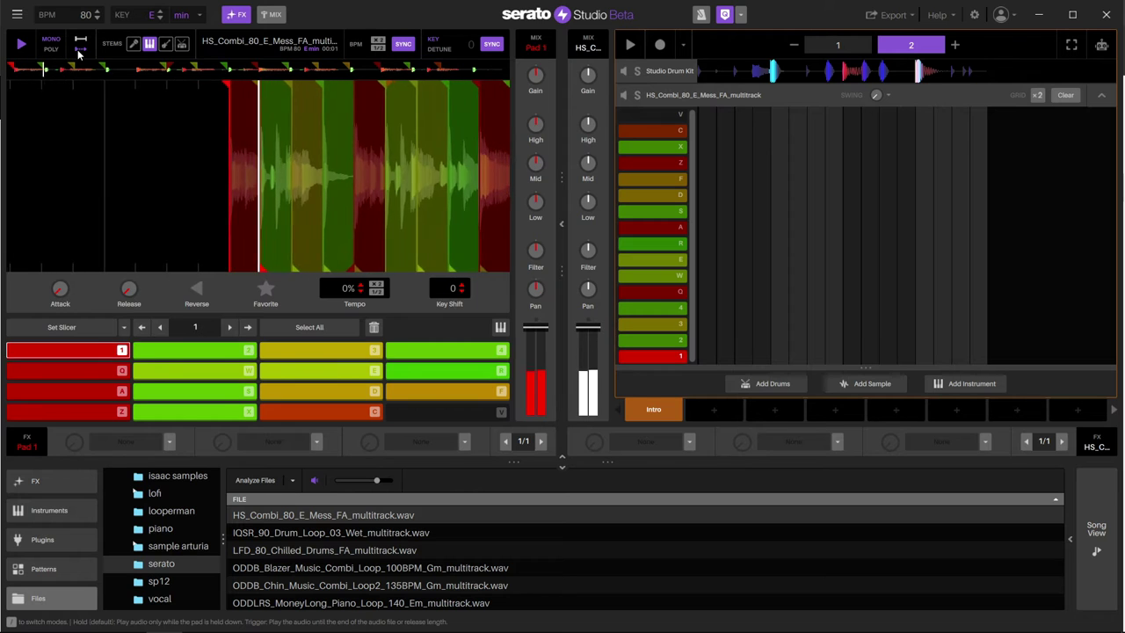
key(1)
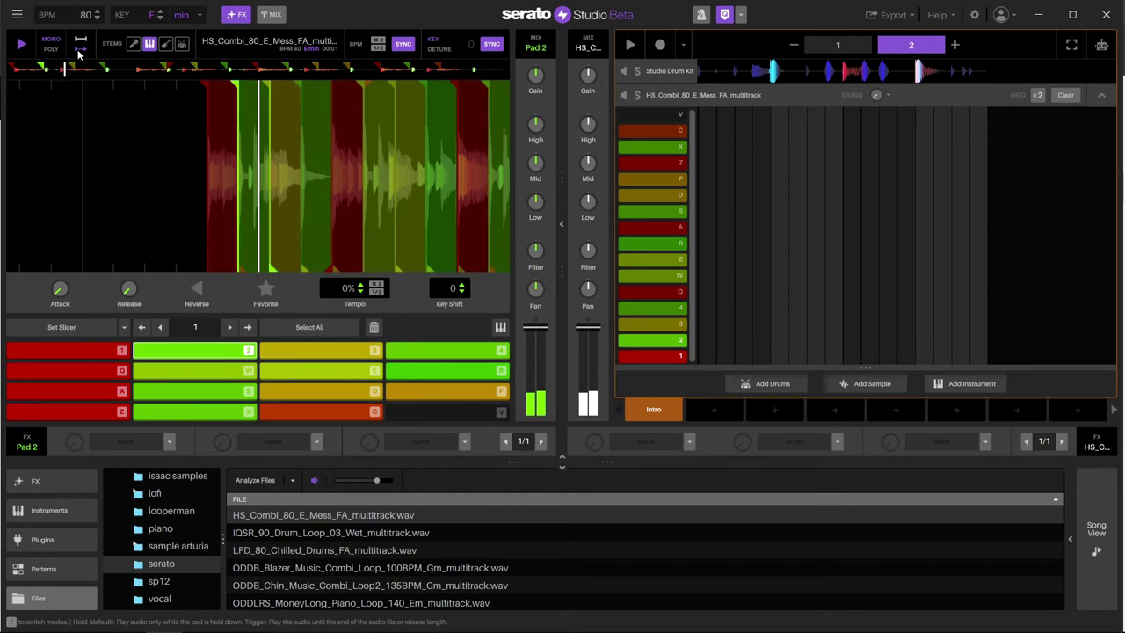
key(2)
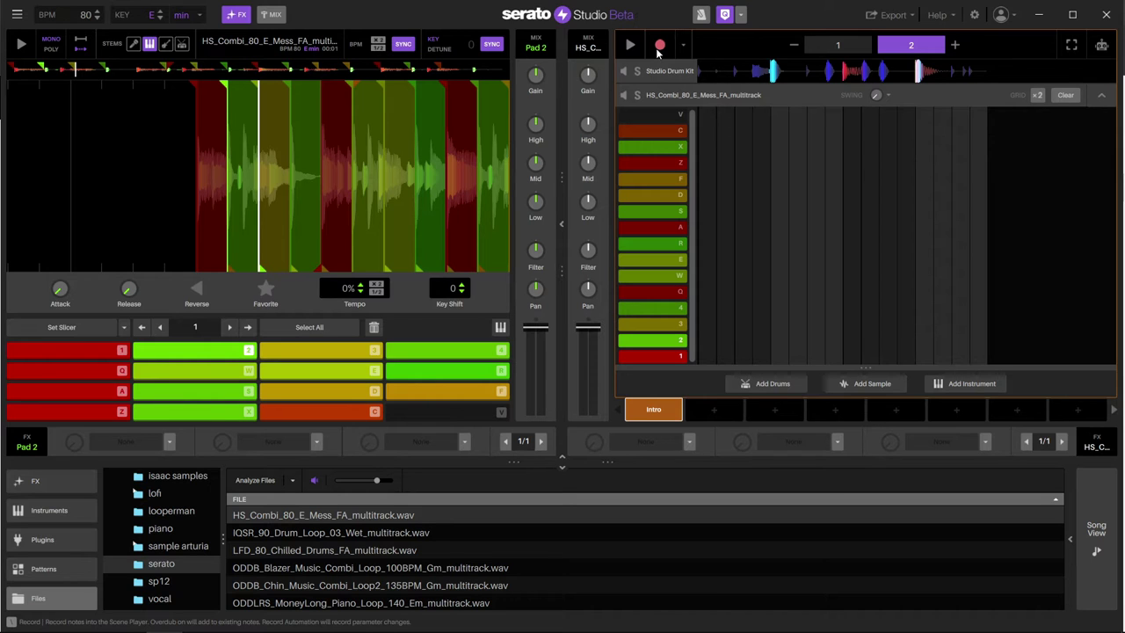
Record pads 1 to 4 across bar 1 and pads Q and W across bar 2, moving bar 2's last note onto Q
key(1)
key(2)
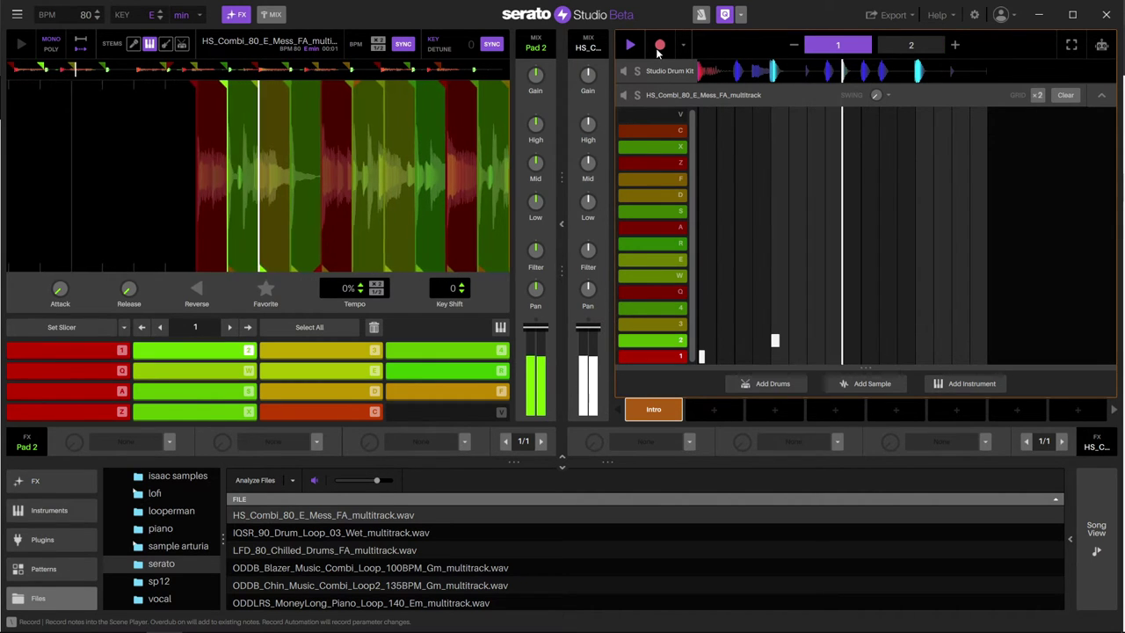
key(3)
key(q)
key(q)
key(w)
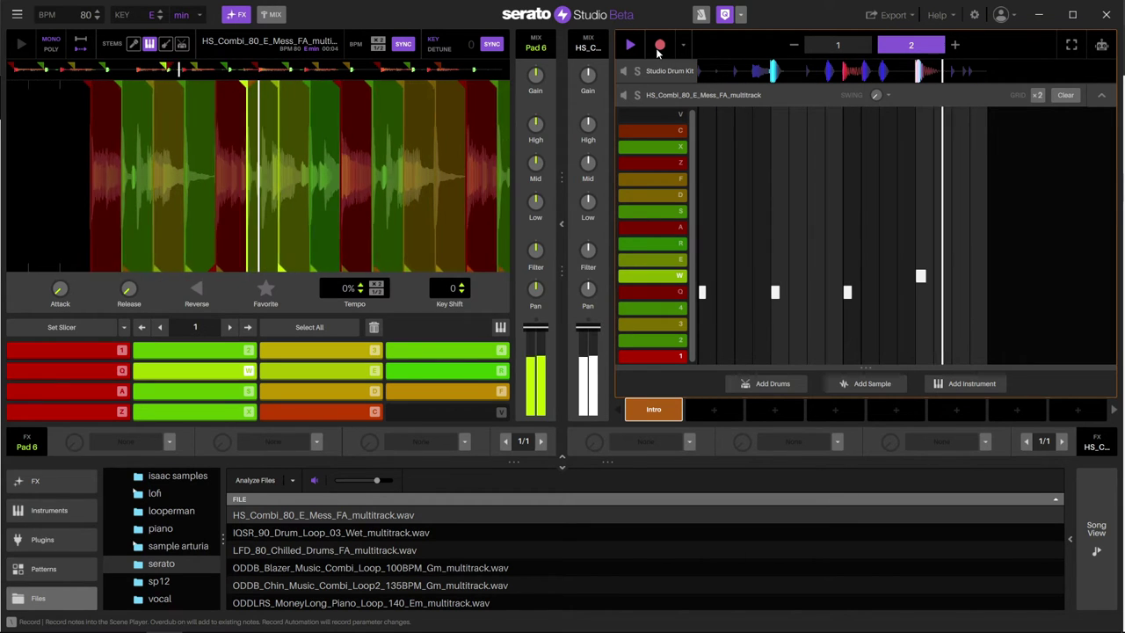
key(2)
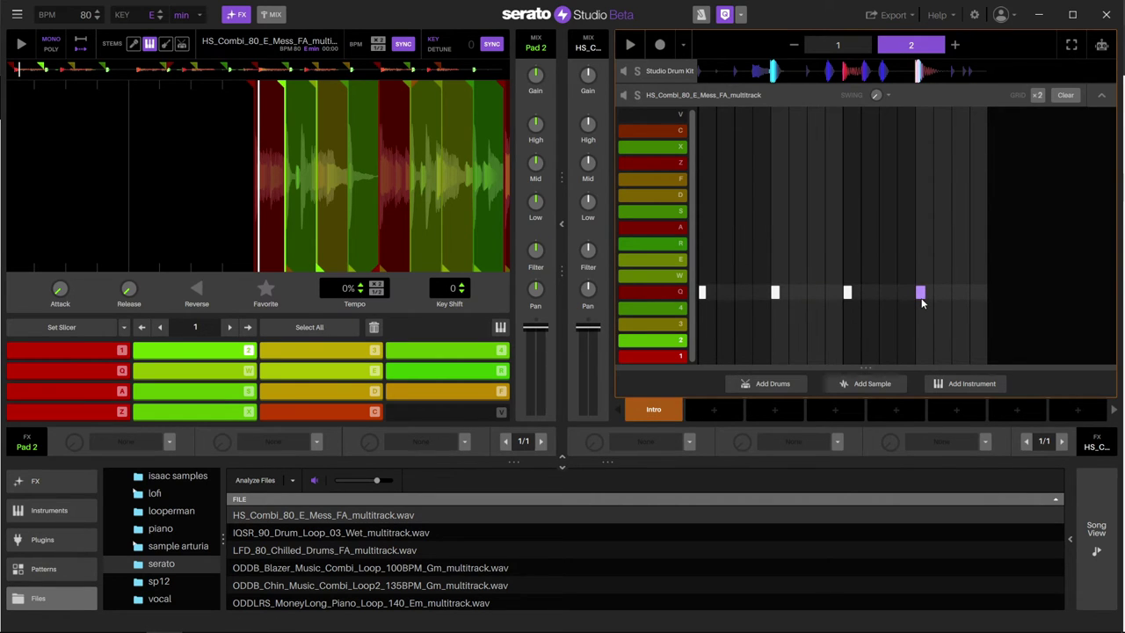
Play back the two-bar beat with the recorded melody slices, stop it, and collapse the sample deck's sequencer
key(space)
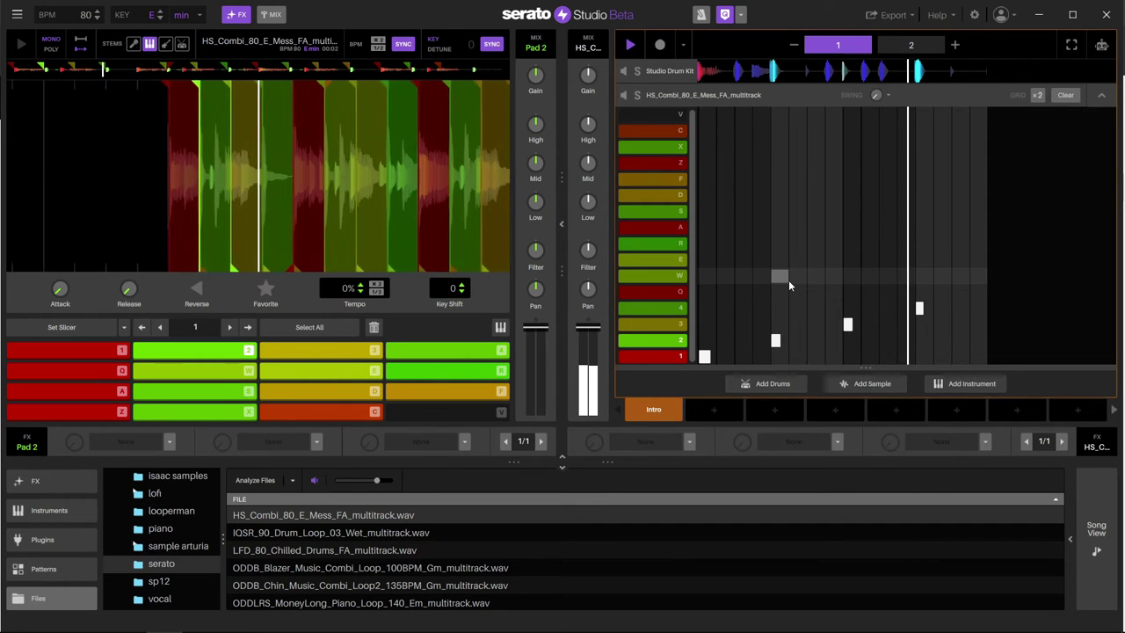
key(space)
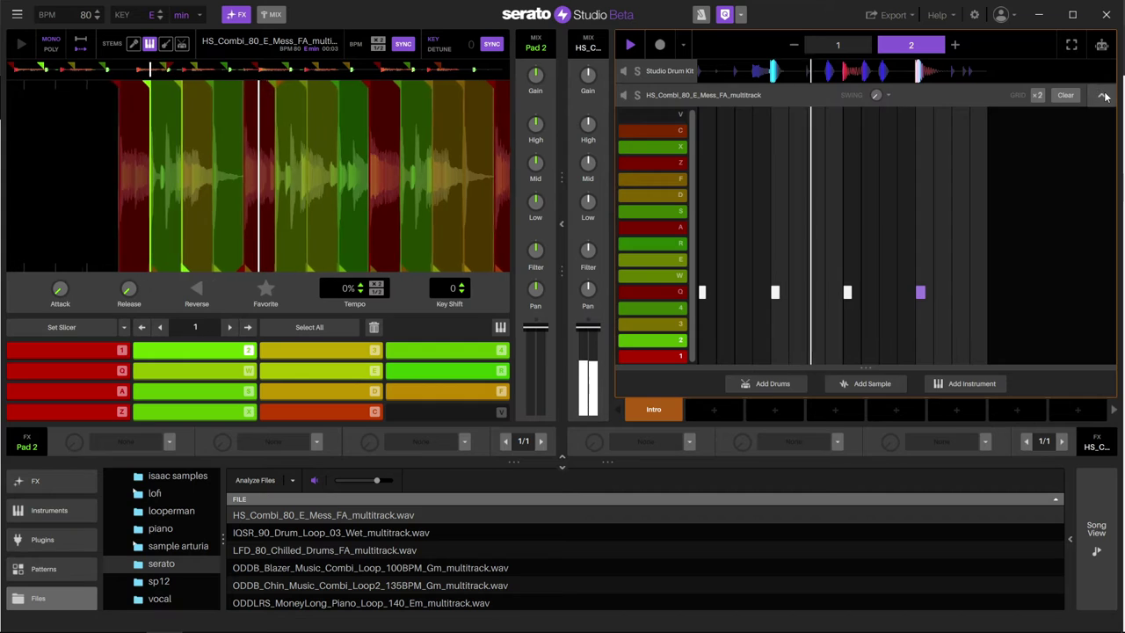
click(1102, 94)
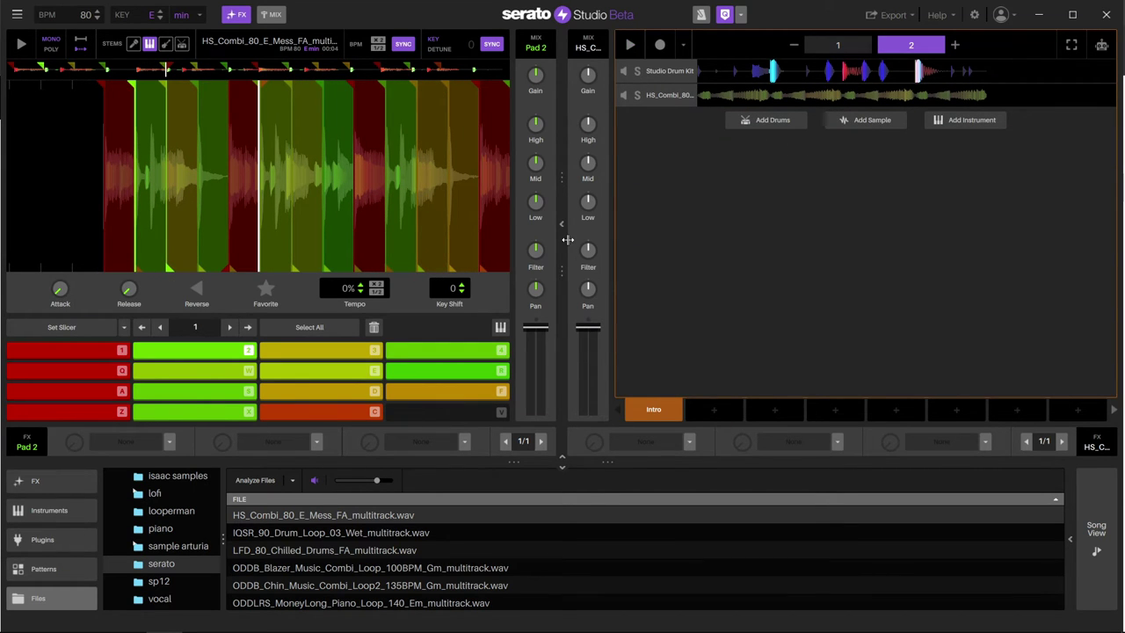
Add an instrument deck to the scene and load the Bass Finger instrument into it from the library
click(43, 510)
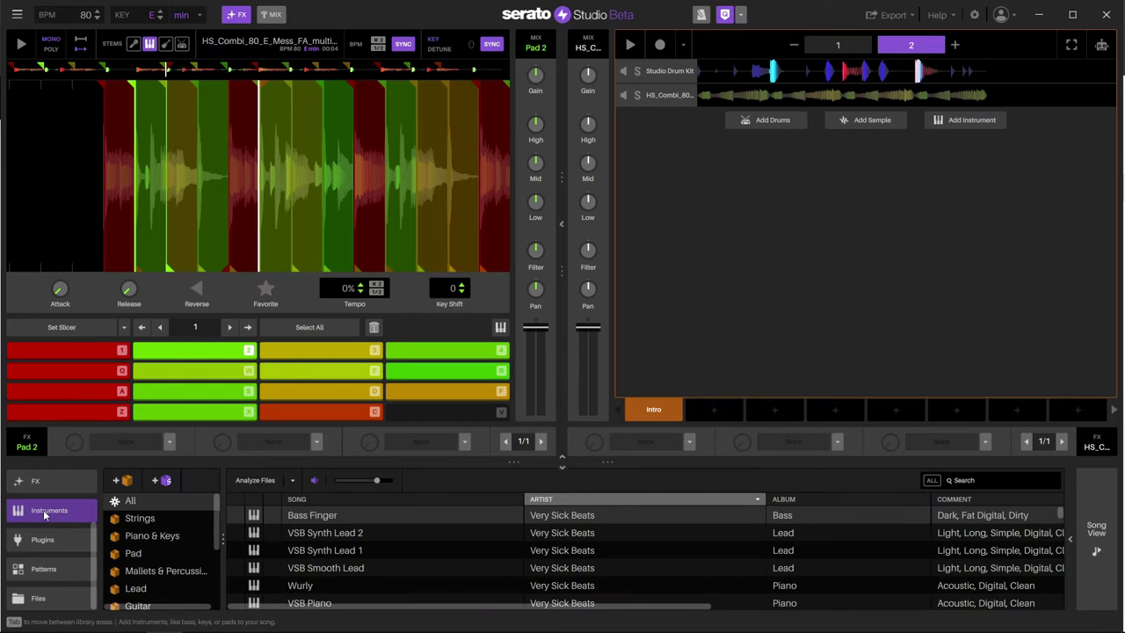
click(299, 517)
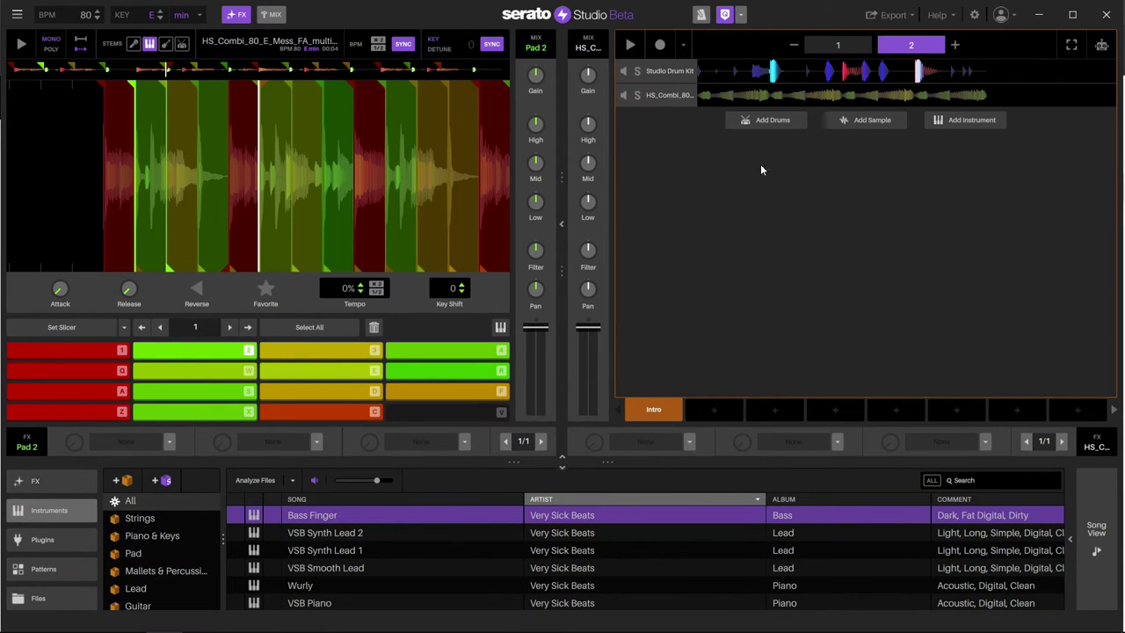
click(960, 121)
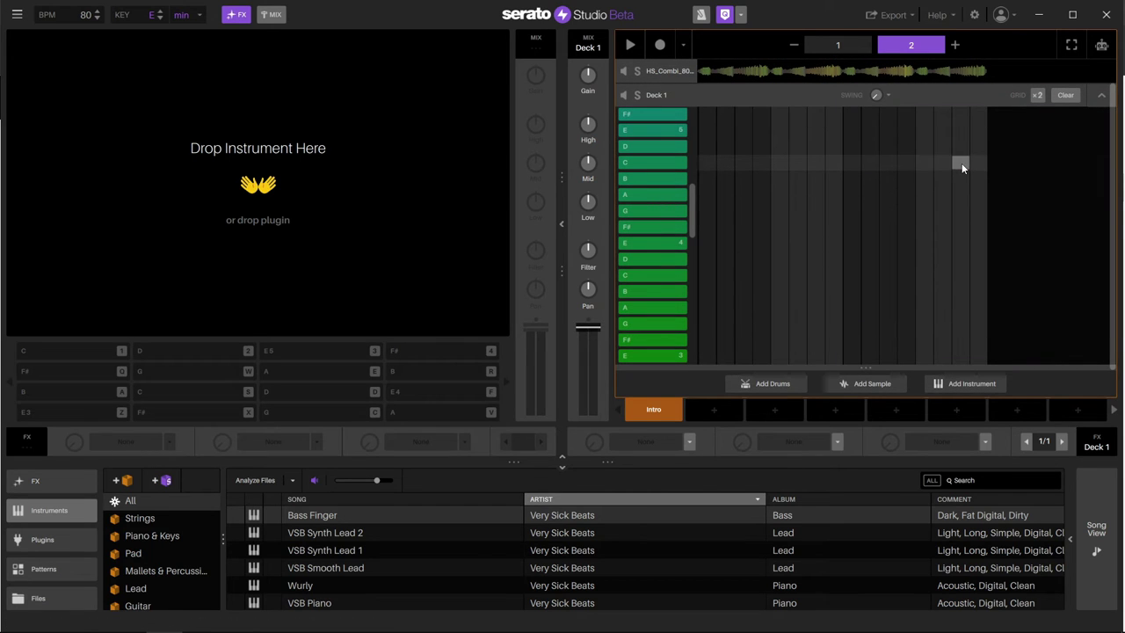
click(342, 514)
drag(342, 514, 270, 147)
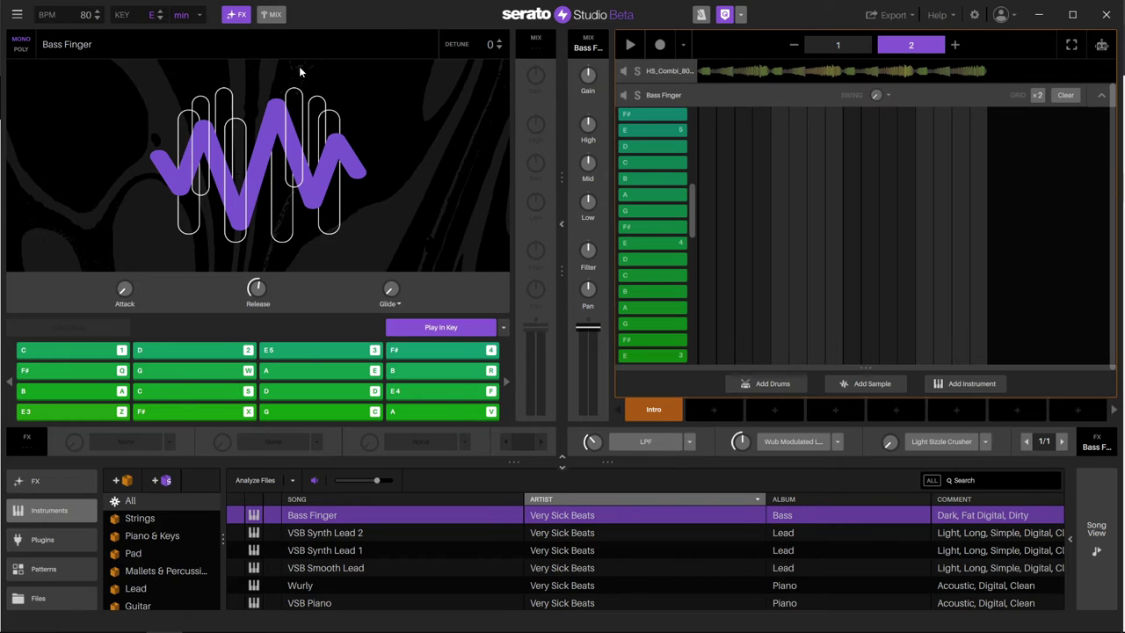
Switch from the HS_Combi sample deck back to the Bass Finger deck and audition its notes
click(655, 73)
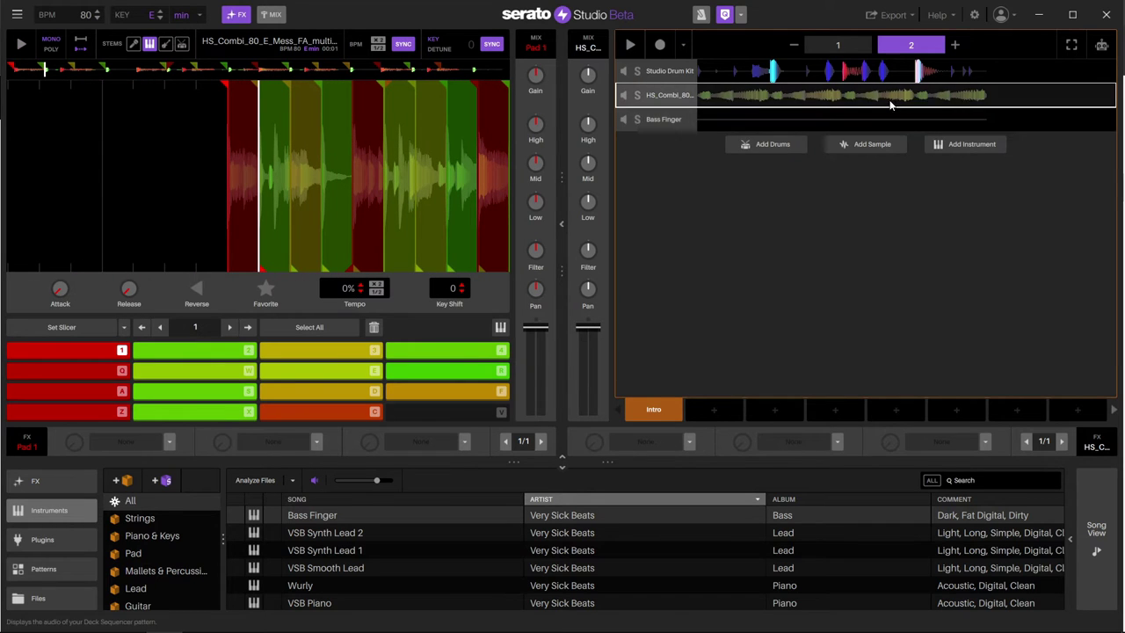
click(675, 118)
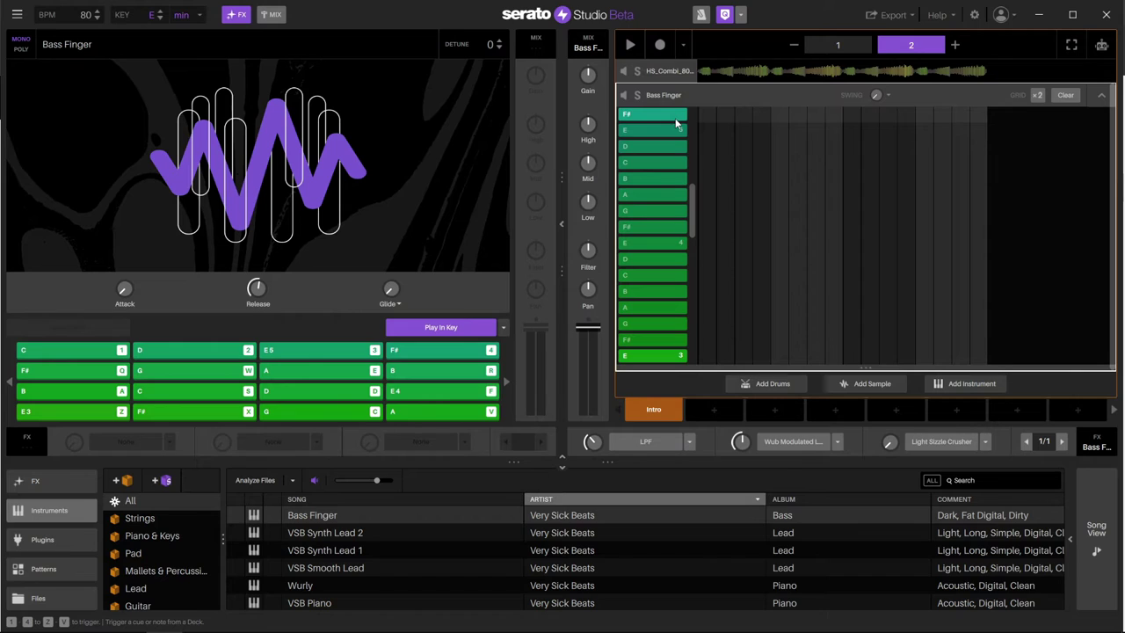
click(677, 123)
key(space)
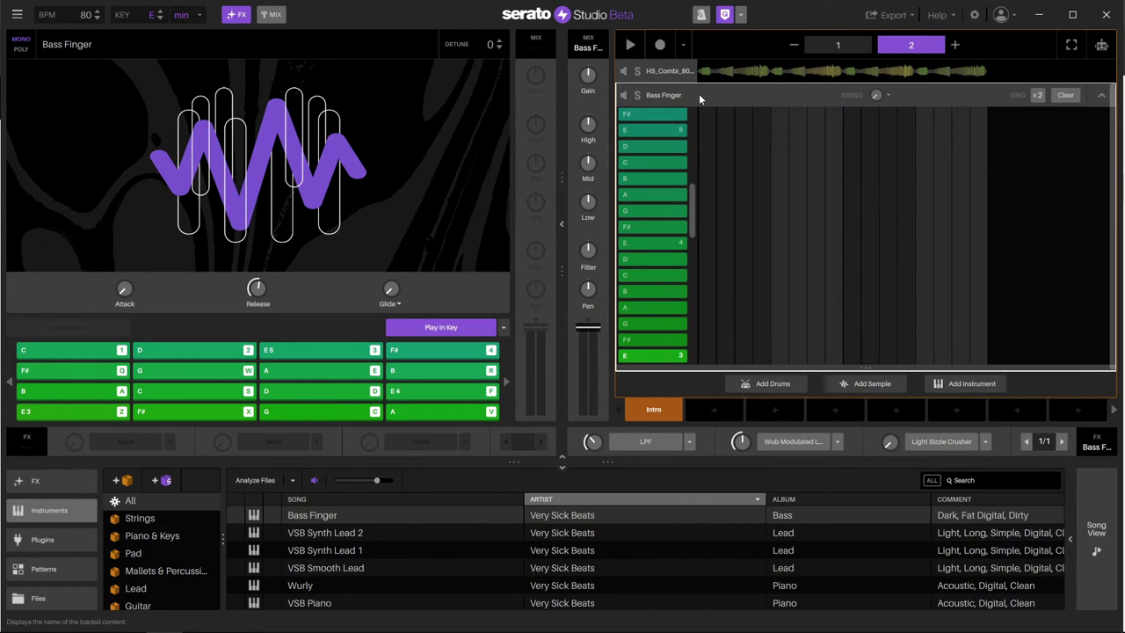
Remove the Bass Finger deck from the scene and collapse the HS_Combi sample deck
right_click(700, 98)
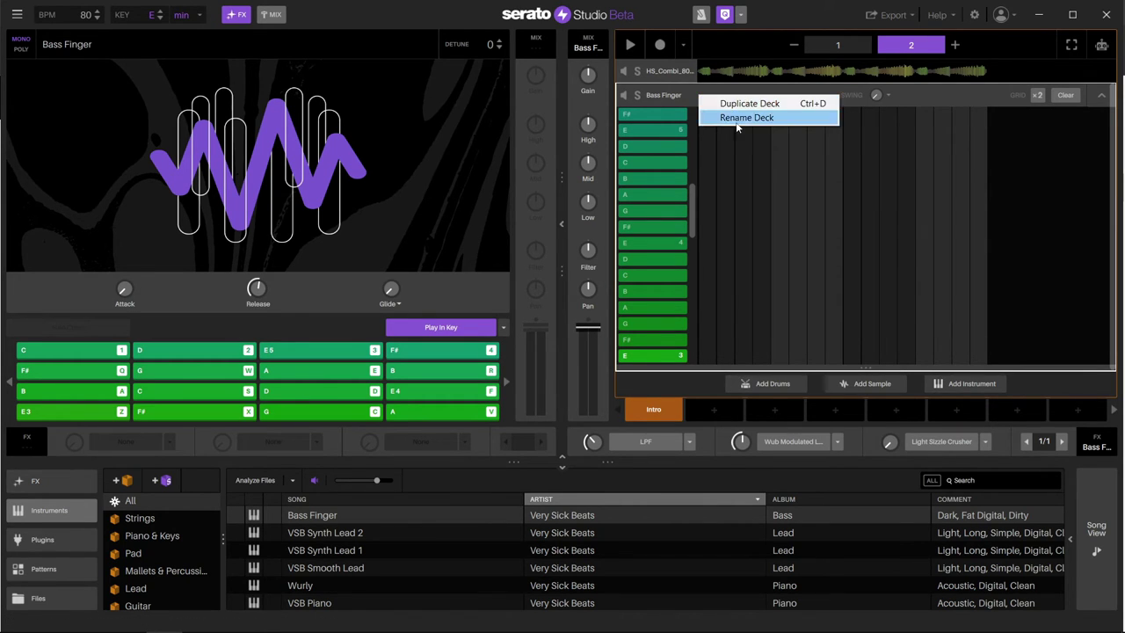
click(940, 97)
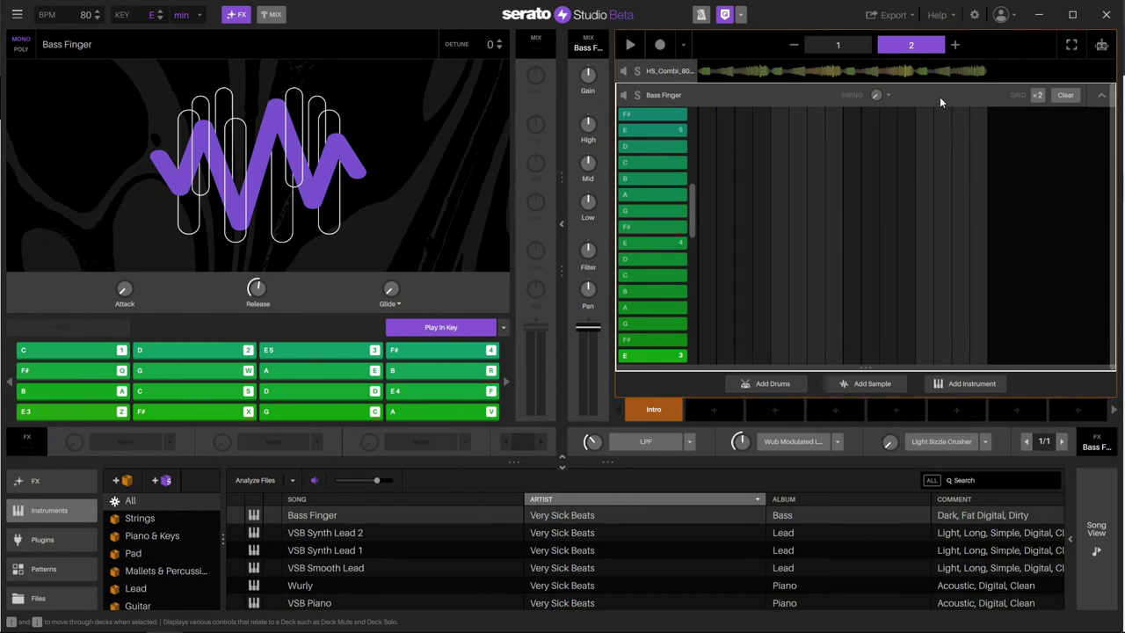
key(Up)
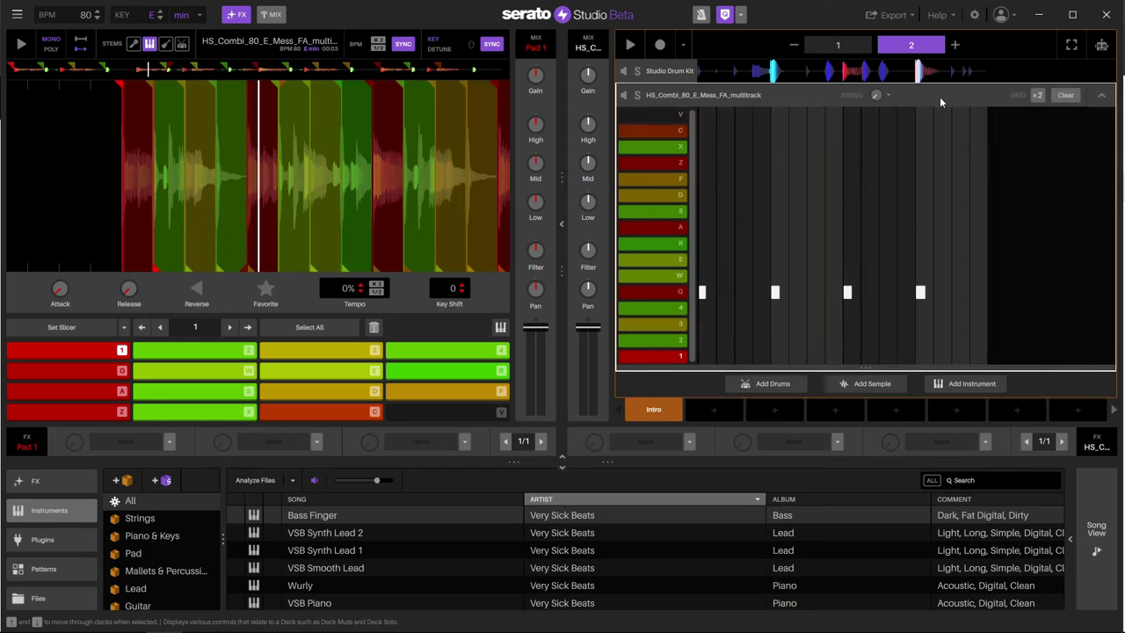
click(1104, 95)
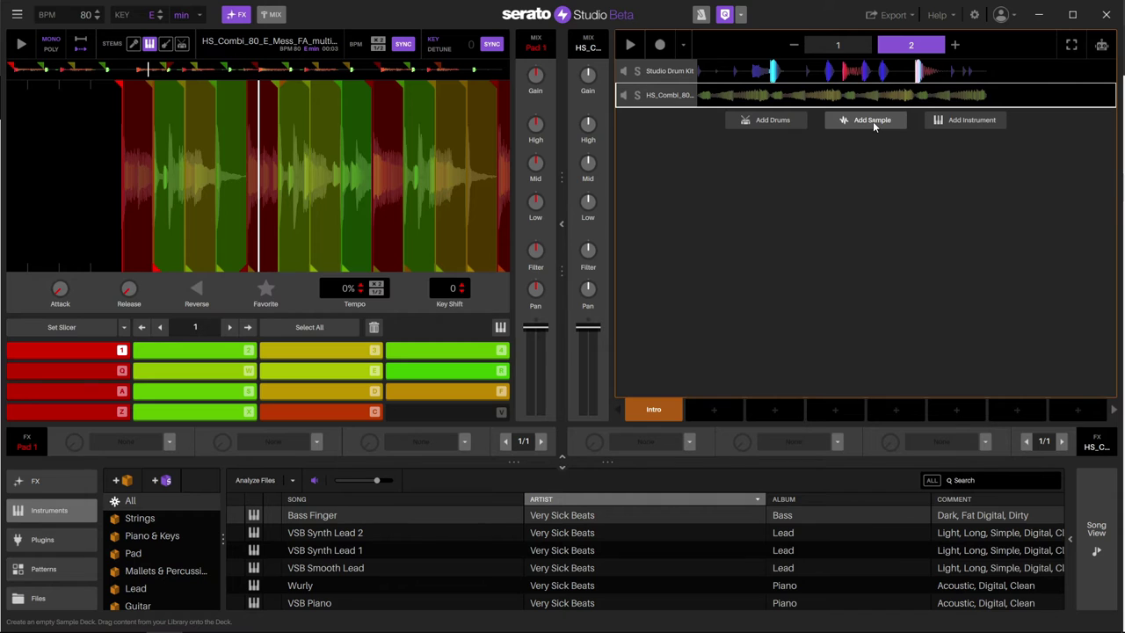
Add an empty sample deck to the scene and show the Files area of the library
click(873, 122)
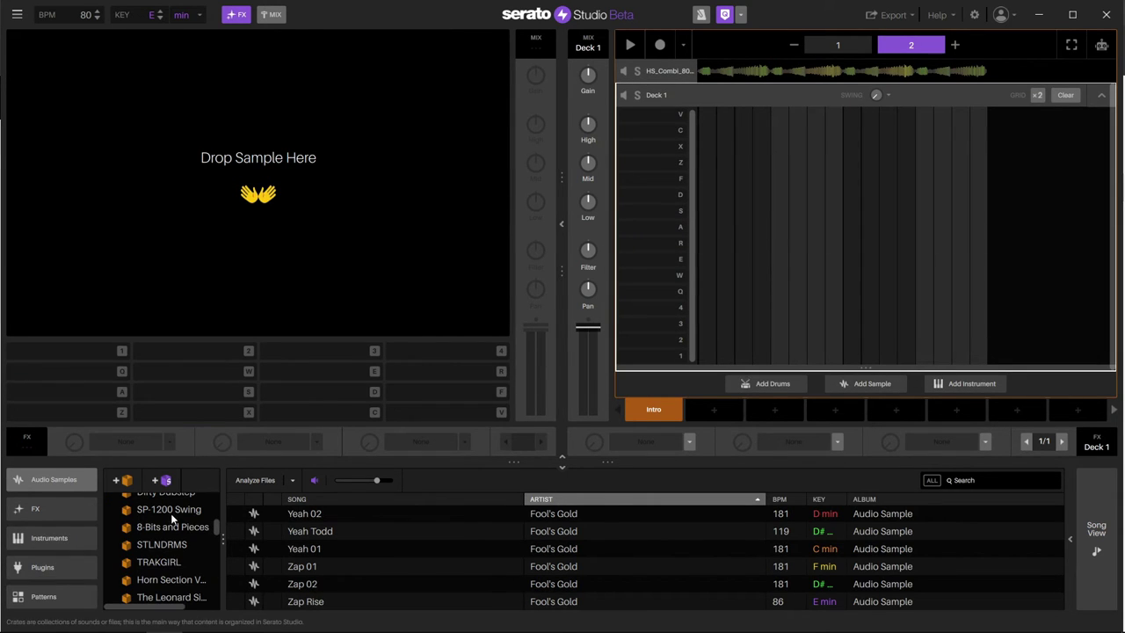
scroll(52, 508, down, 1)
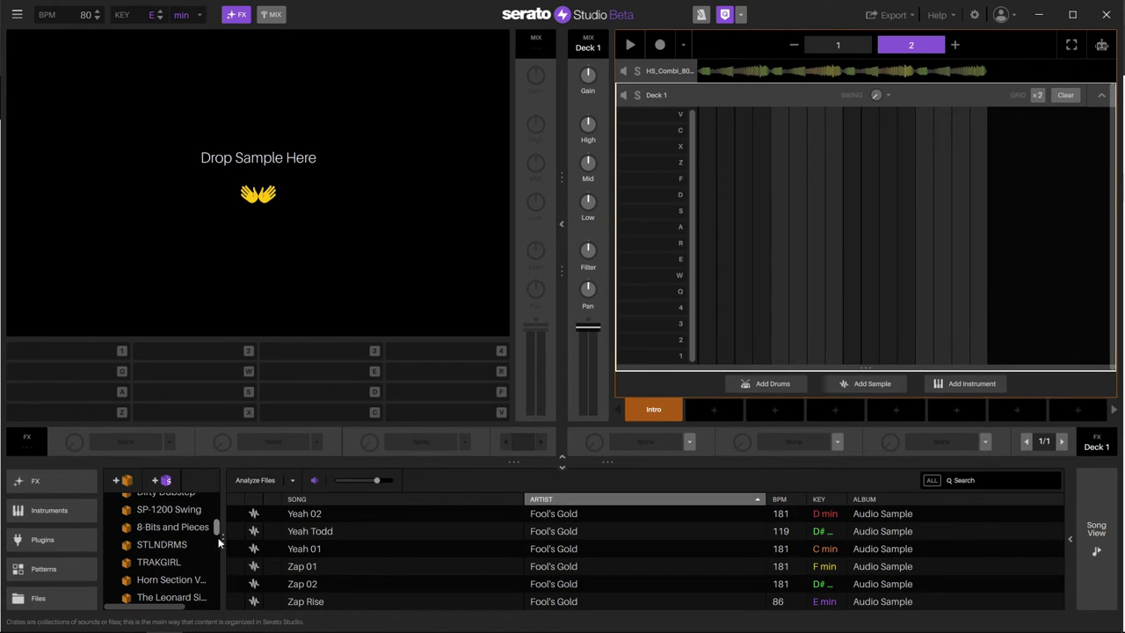
drag(216, 531, 201, 498)
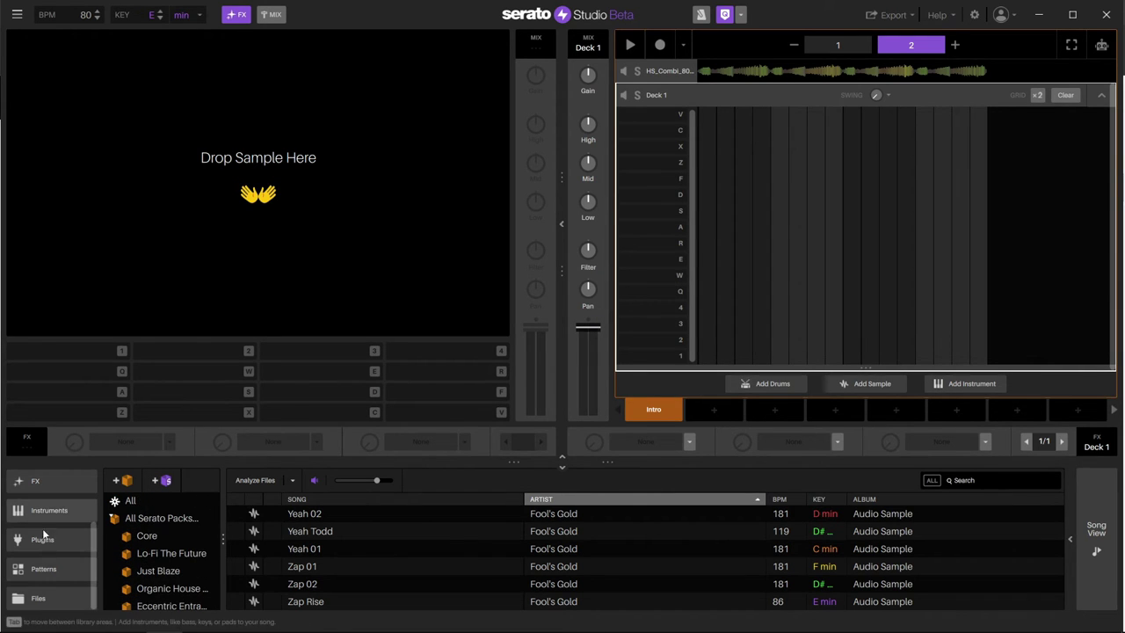
click(61, 601)
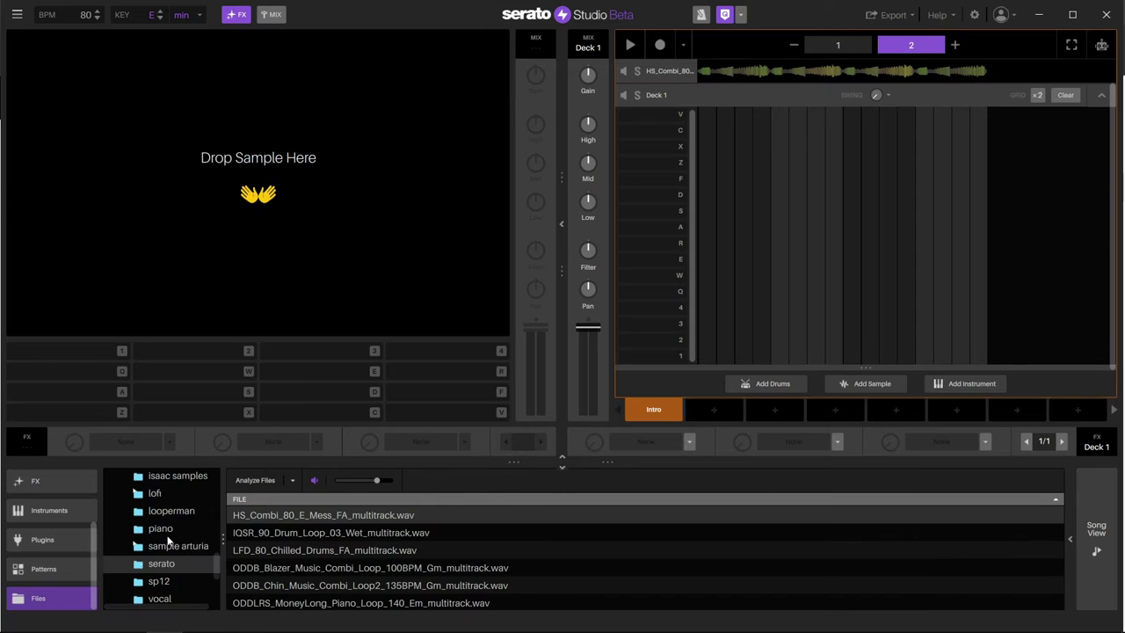
Browse the one-shot pack's 808 folder in the library and preview the 808-1.wav sample
drag(217, 571, 228, 498)
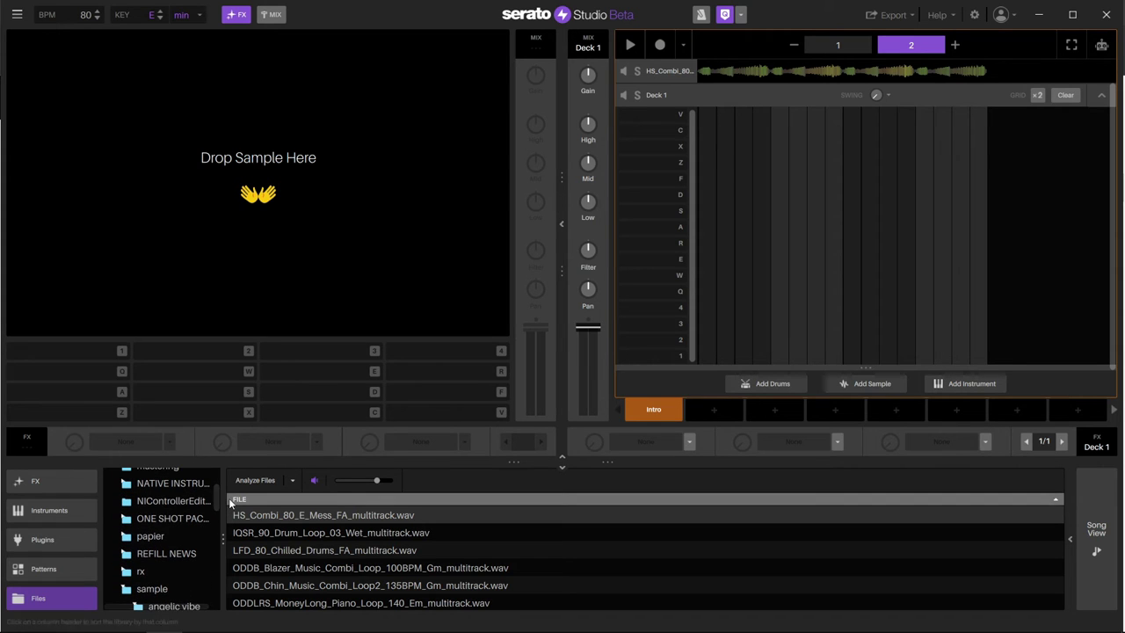
click(124, 519)
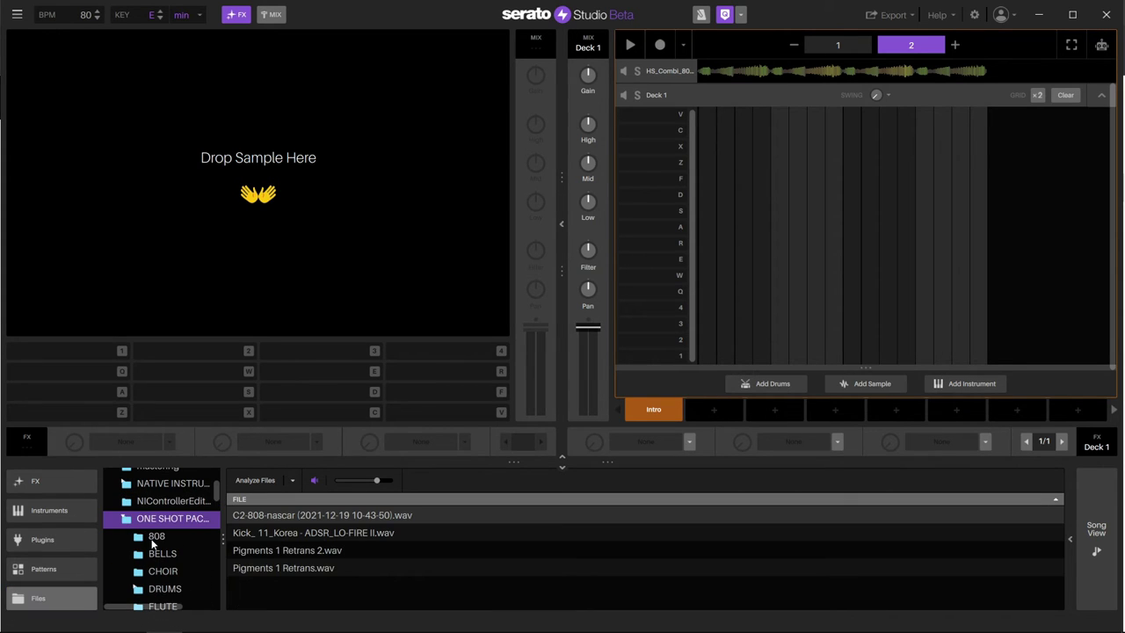
click(149, 538)
click(253, 516)
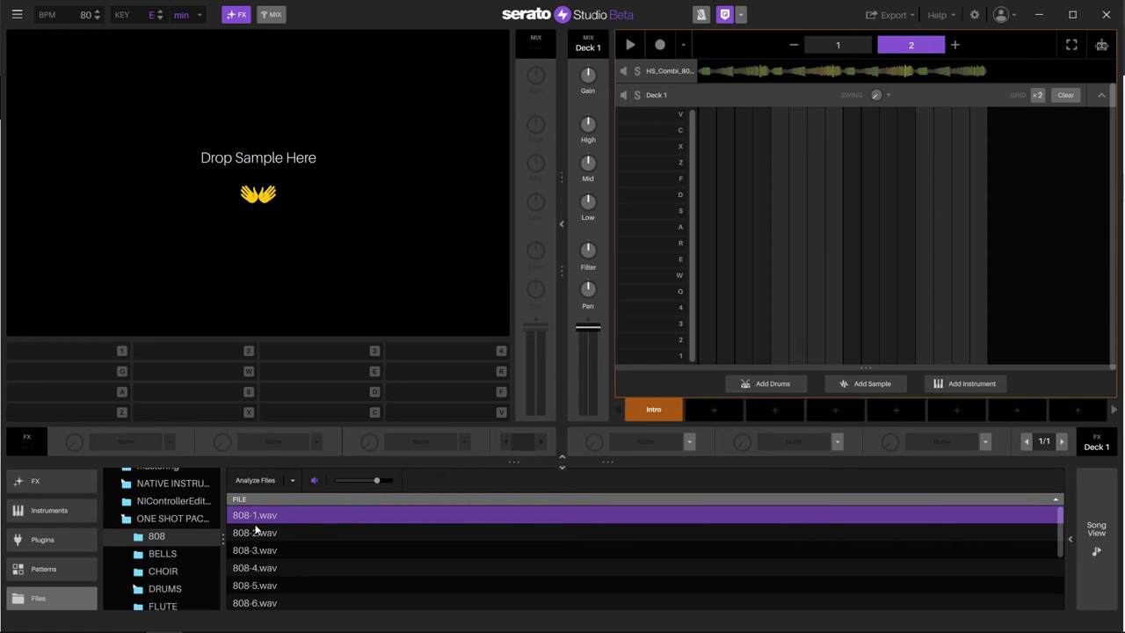
Preview the samples bells1.wav through bells5.wav in the BELLS folder
click(139, 555)
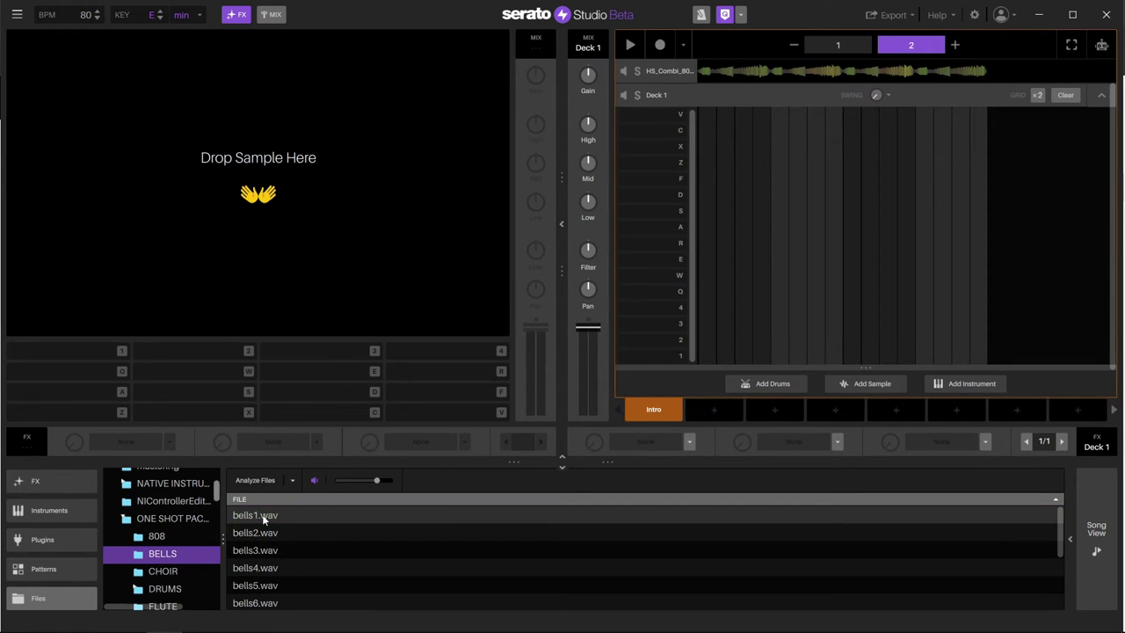
click(259, 516)
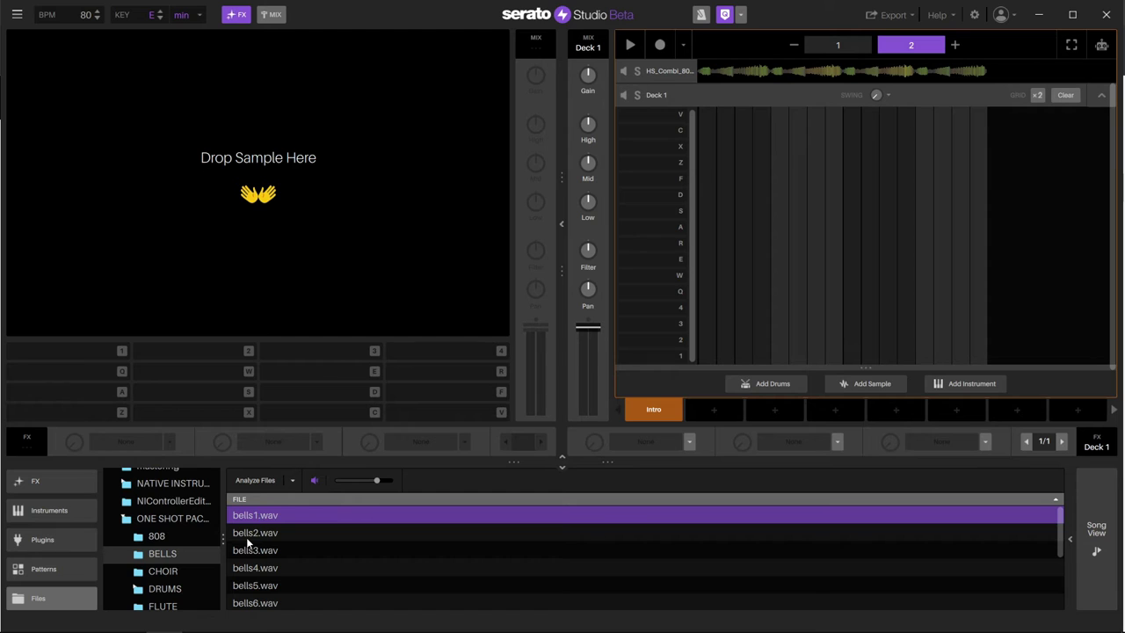
click(248, 538)
click(245, 555)
click(248, 574)
click(246, 587)
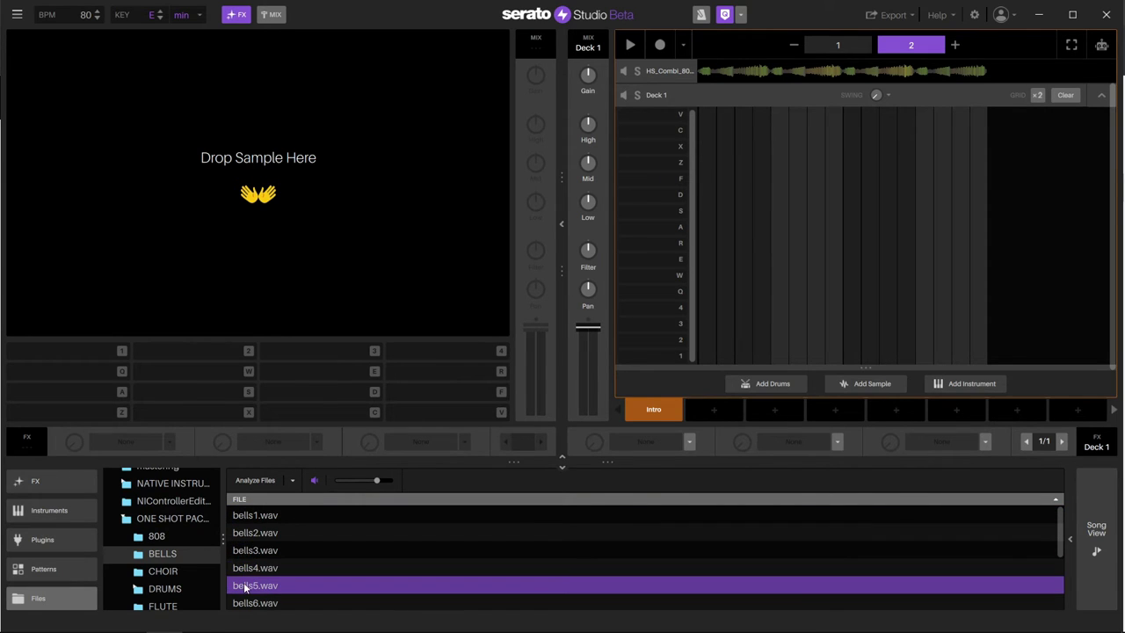
Preview the female samples in the CHOIR folder and load Female staccato Choir1.wav into the empty sample deck
click(177, 573)
click(271, 518)
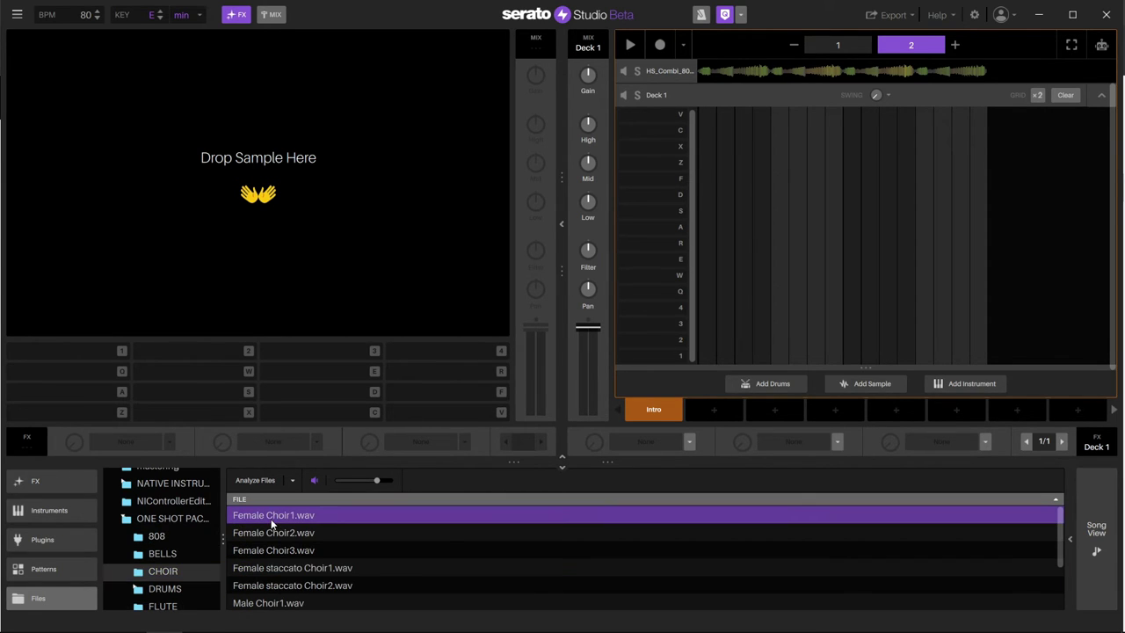
click(271, 533)
click(269, 553)
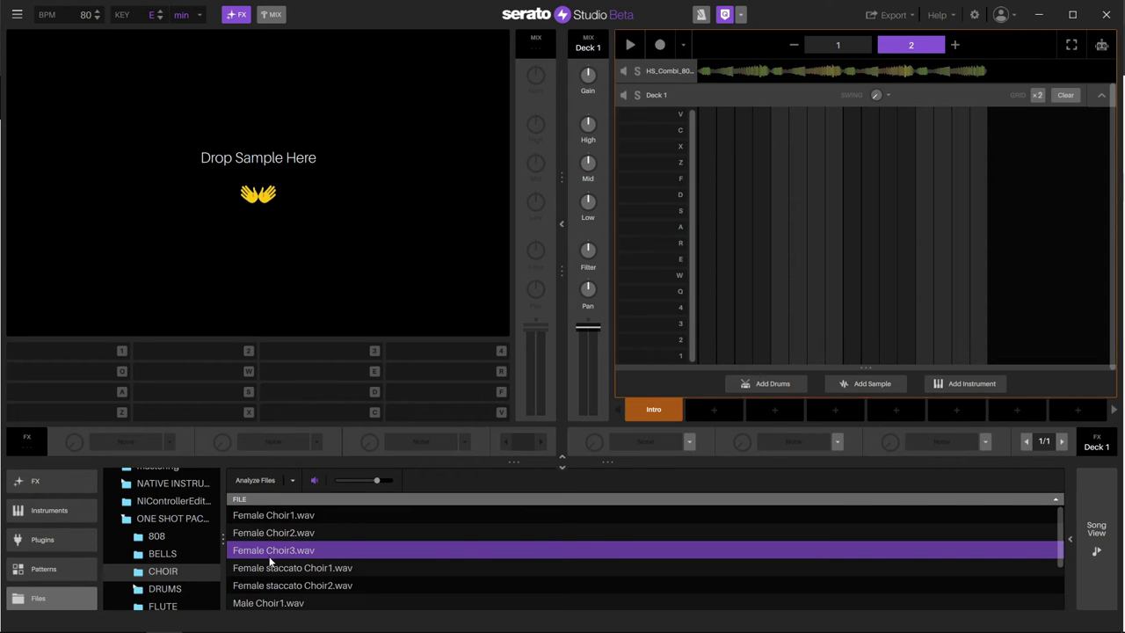
click(268, 568)
drag(273, 568, 229, 191)
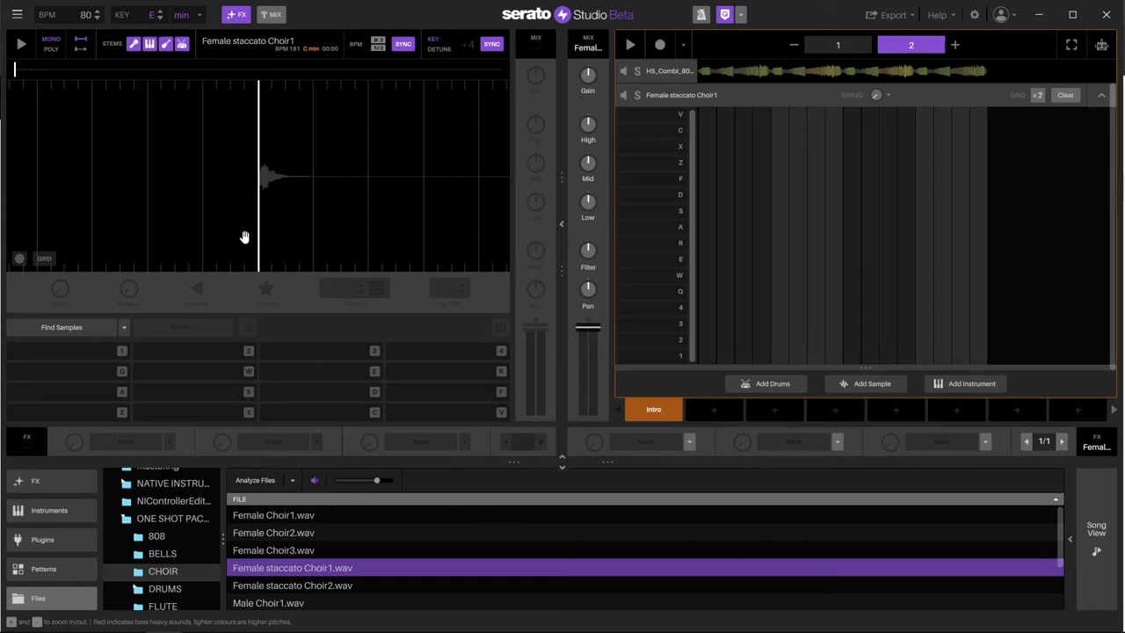
Set a cue on pad 1, make it playable across a keyboard range in key, and switch the layout to Piano Shortcut Keys
click(61, 356)
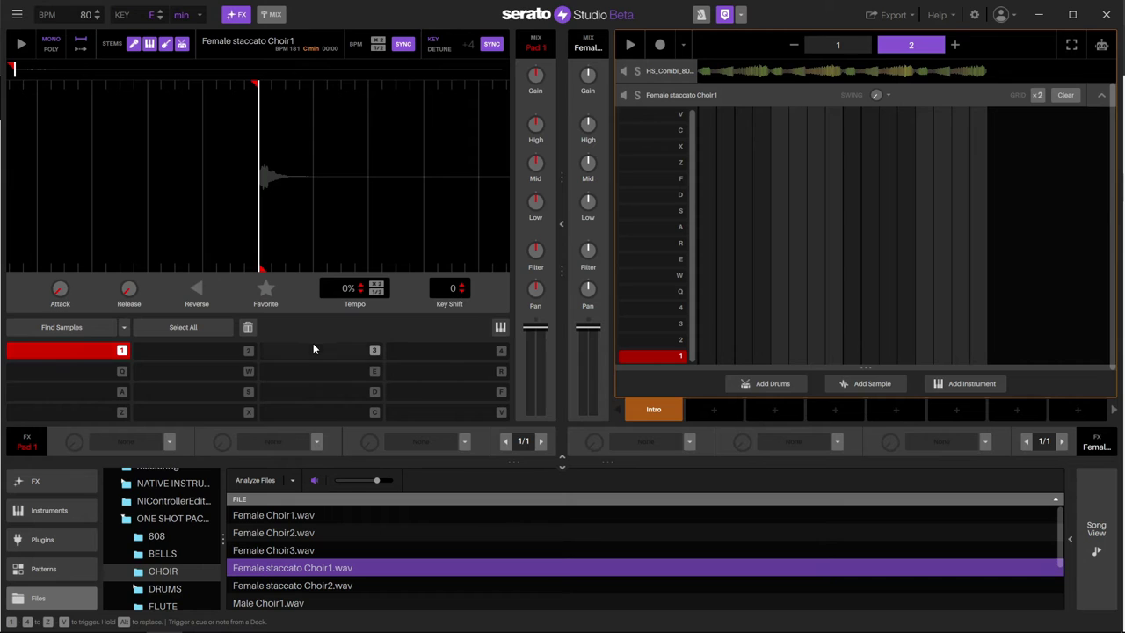
click(499, 328)
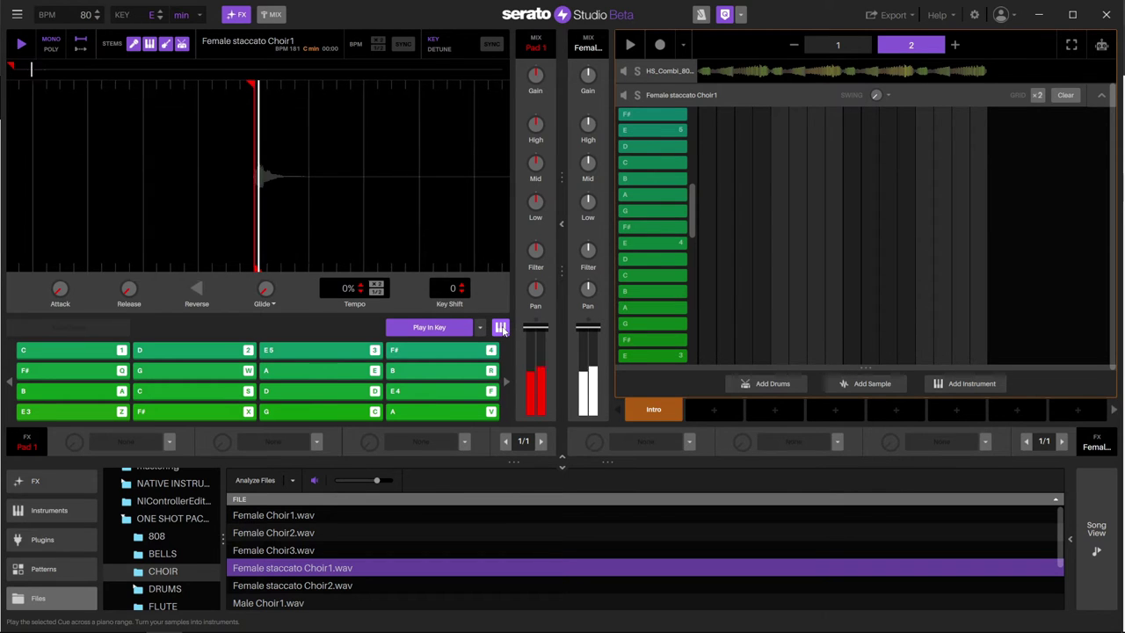
key(z)
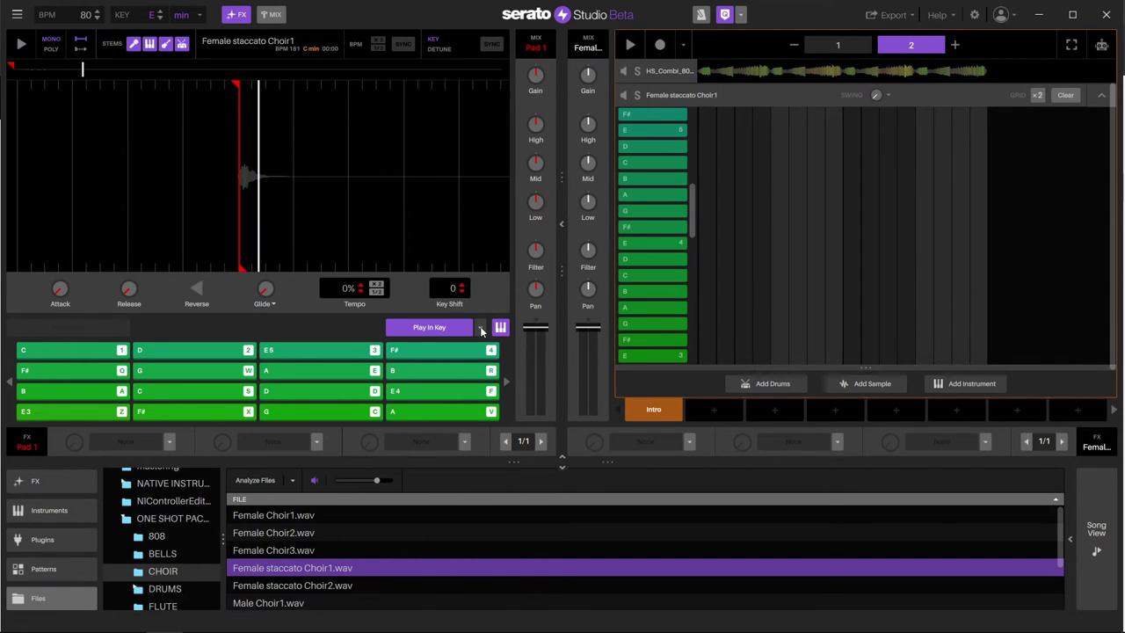
click(480, 328)
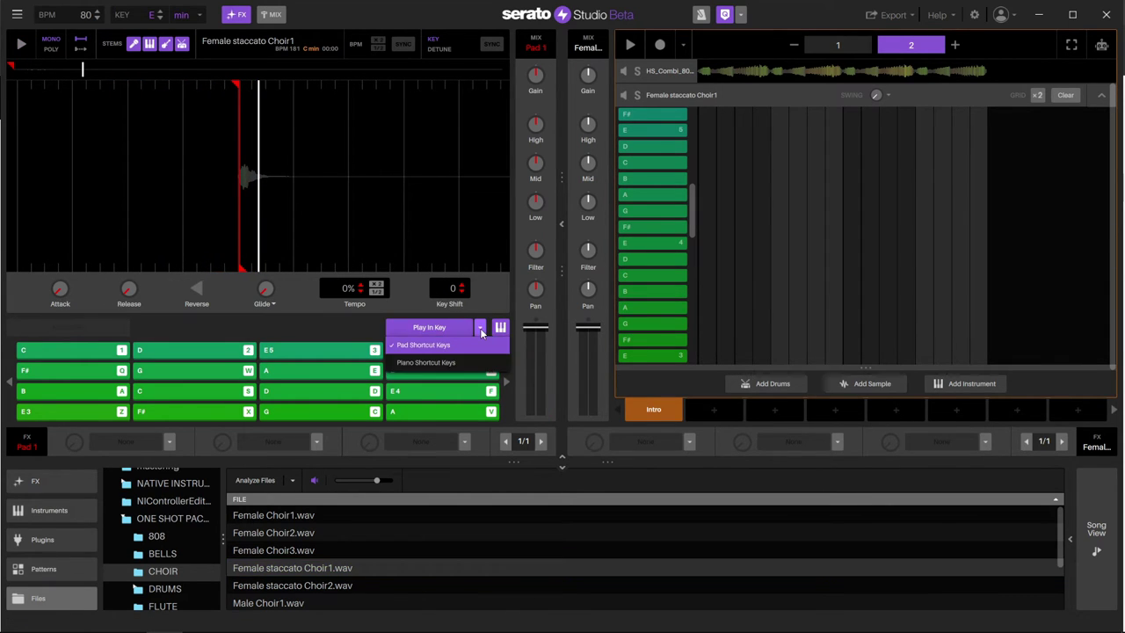
click(449, 363)
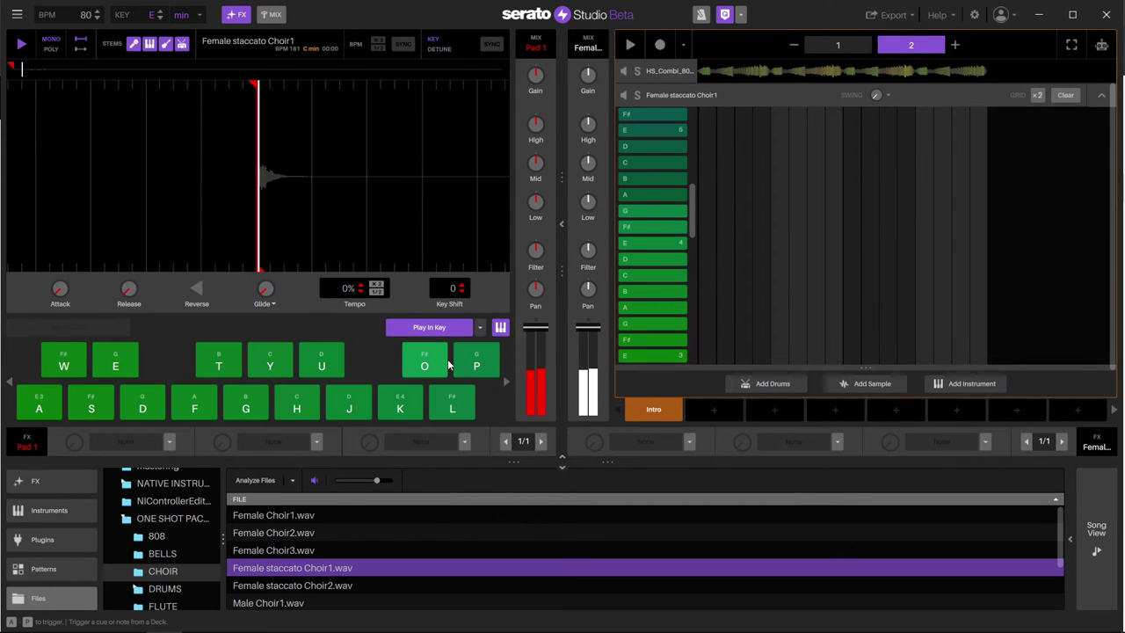
Enable Auto Chord for the choir sample and audition its chords alone and over the scene playback
click(75, 328)
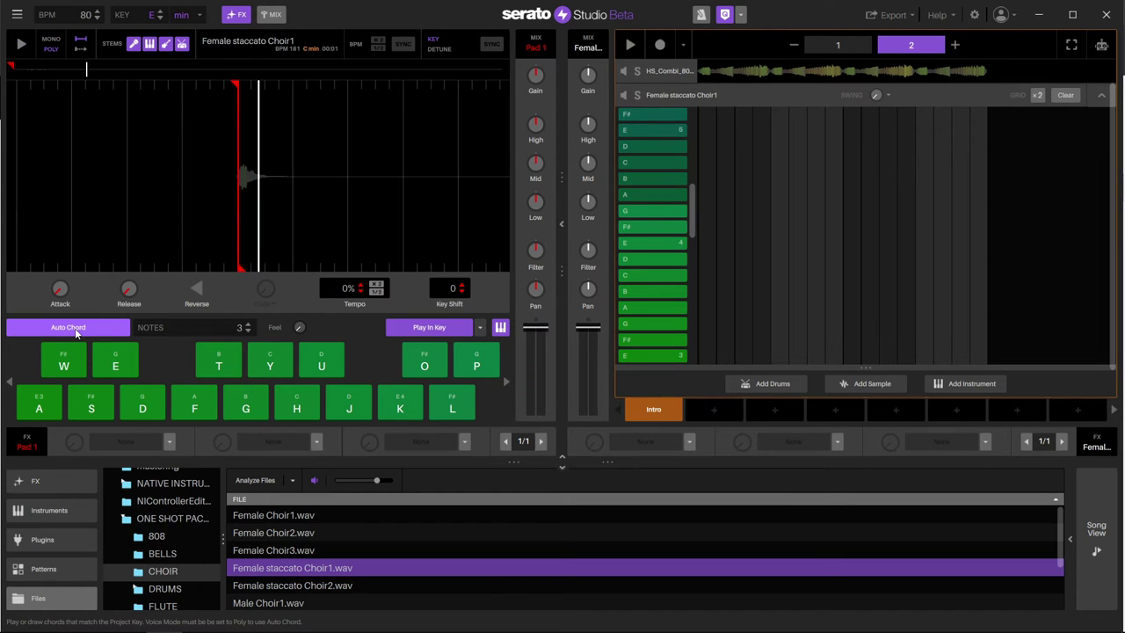
key(a)
key(a)
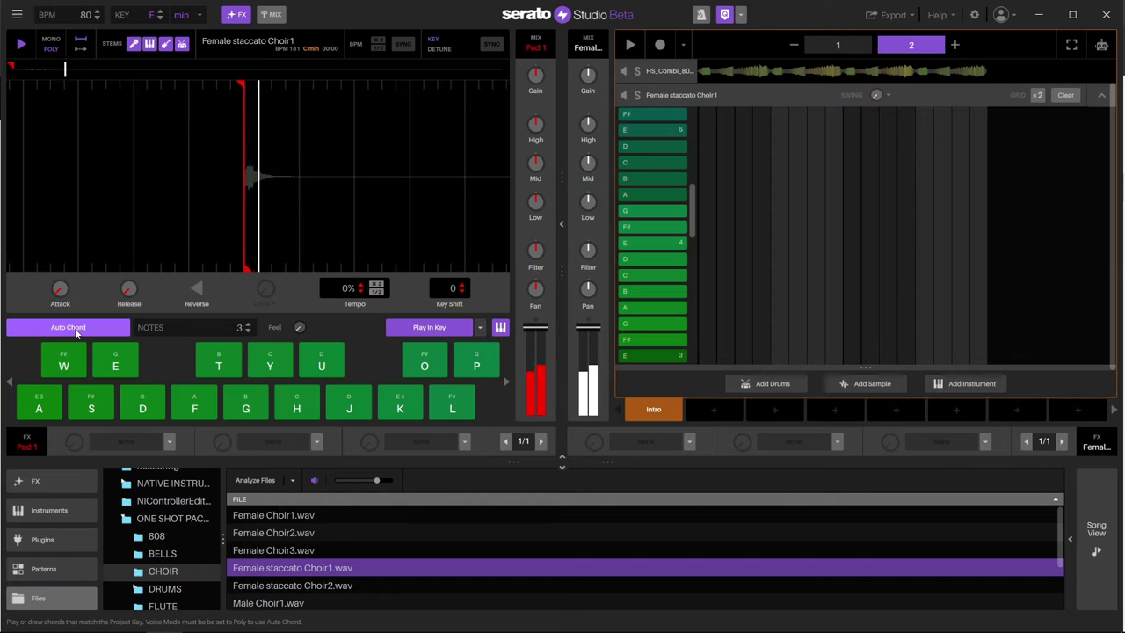
key(space)
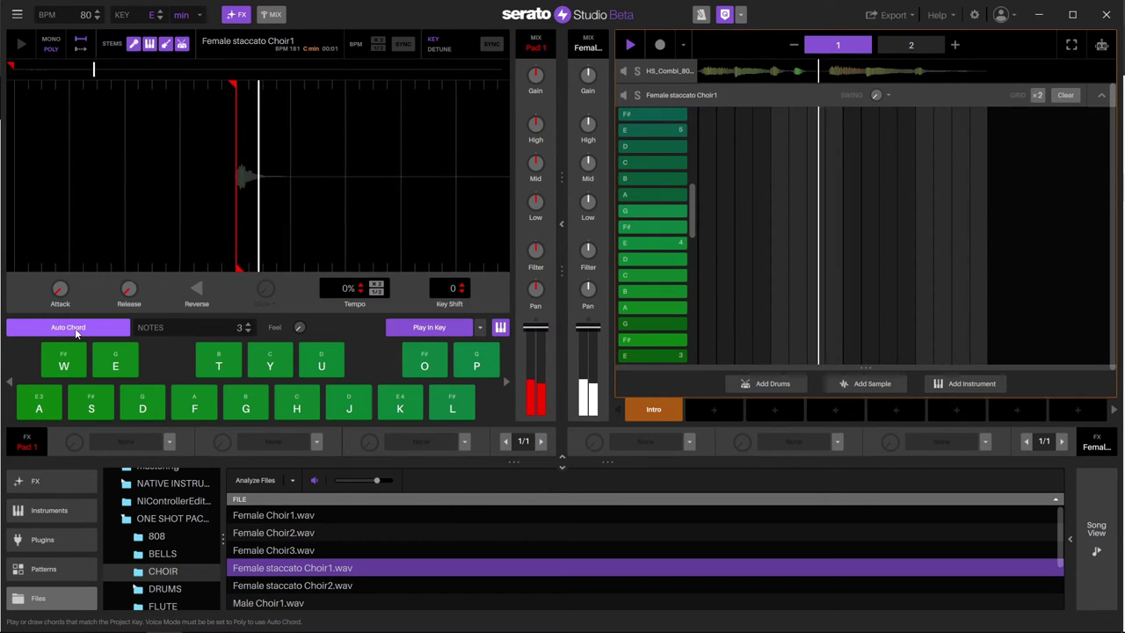
key(space)
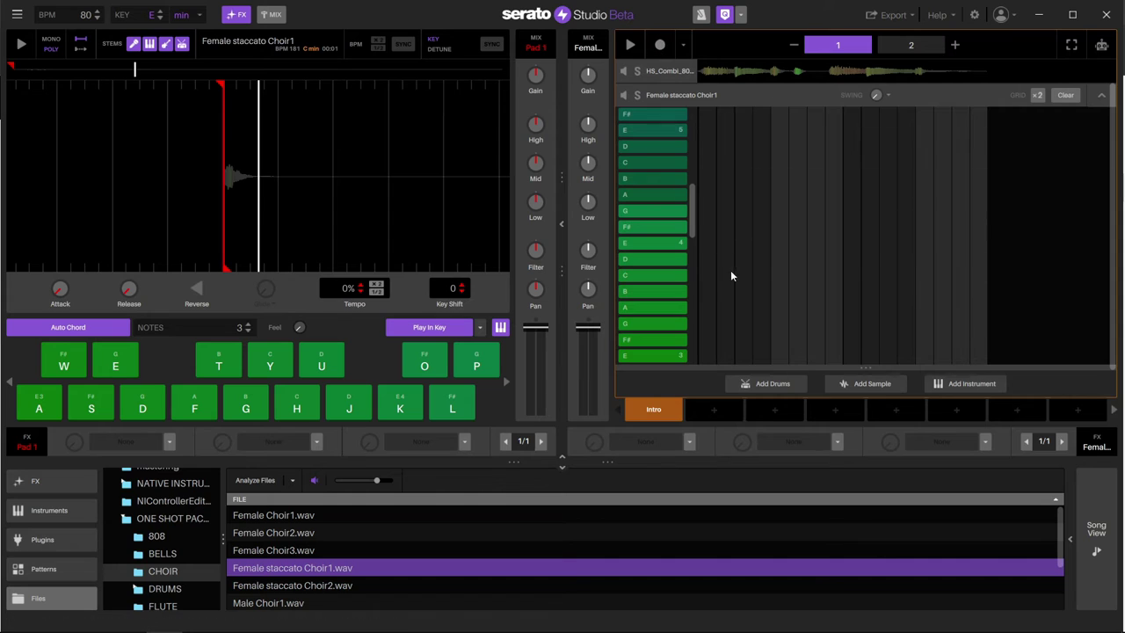
Record a three-note C, E and G auto chord into the choir deck's first bar during scene playback
click(721, 243)
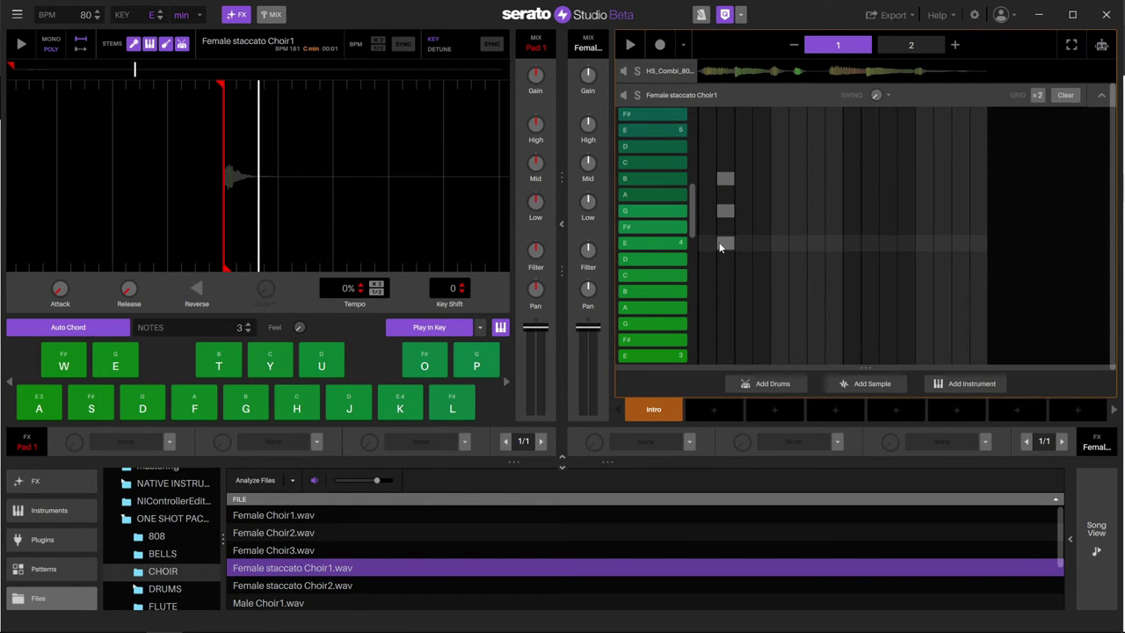
drag(719, 242, 703, 242)
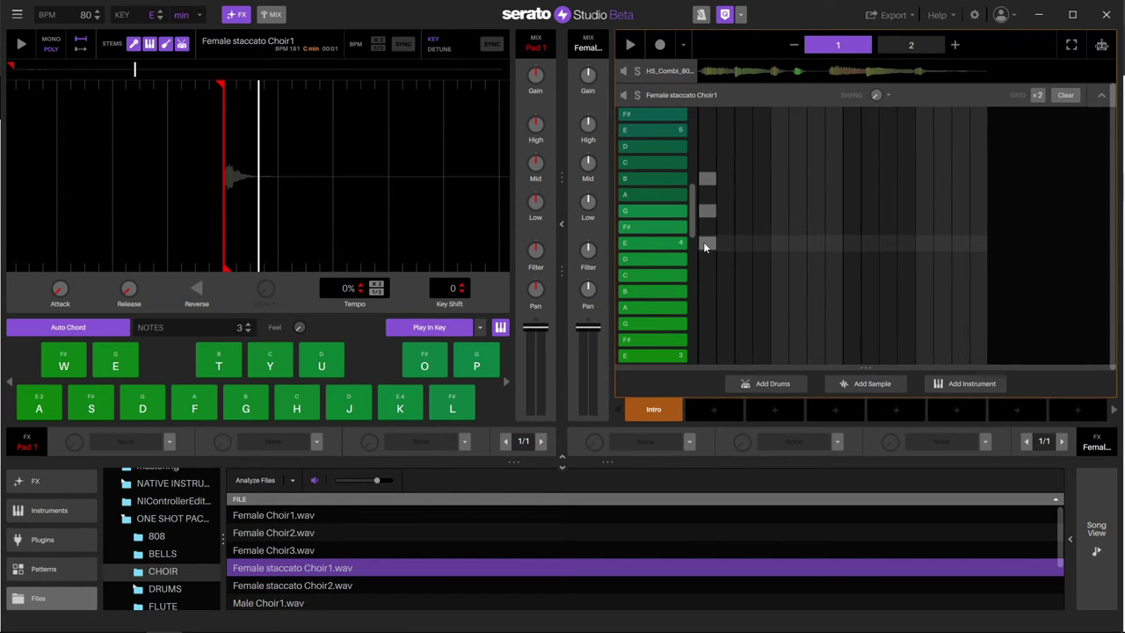
drag(704, 243, 680, 22)
click(660, 44)
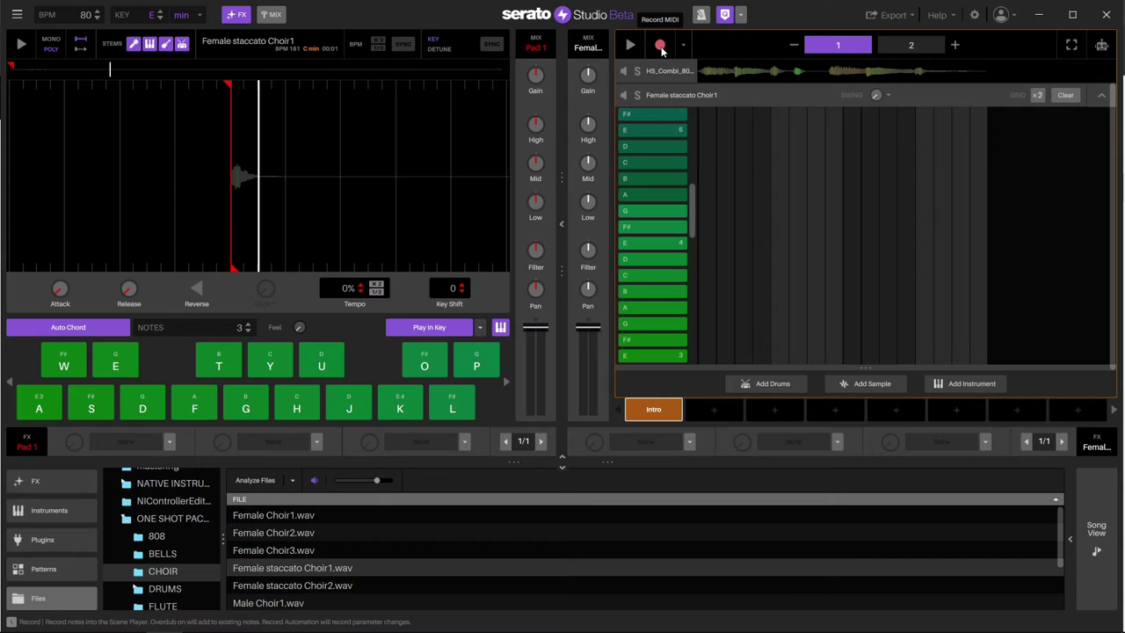
key(space)
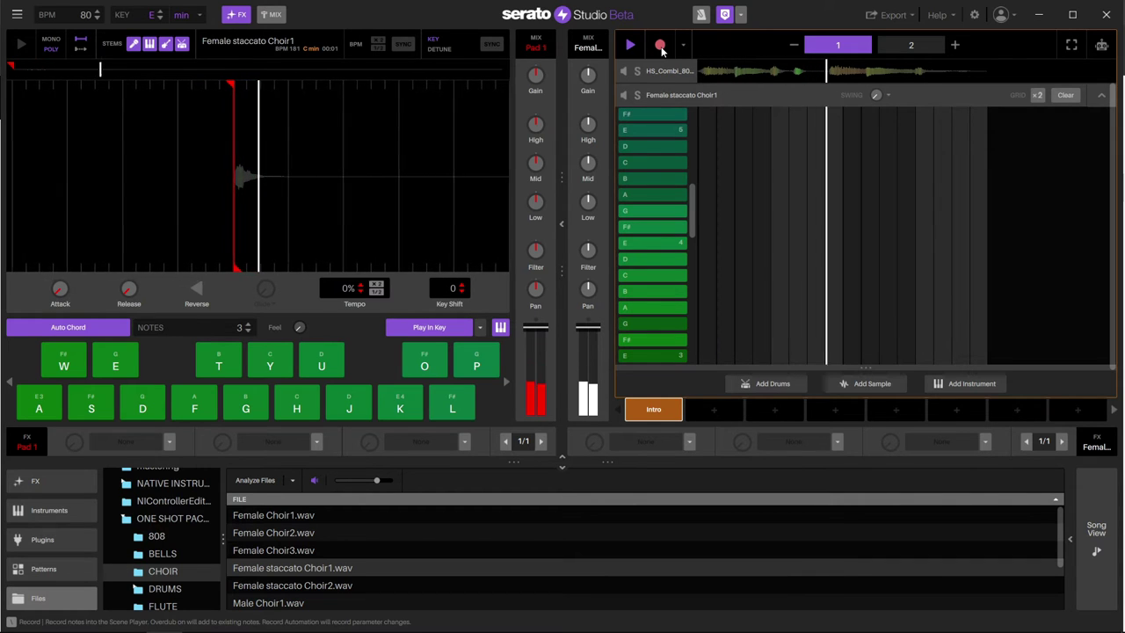
key(space)
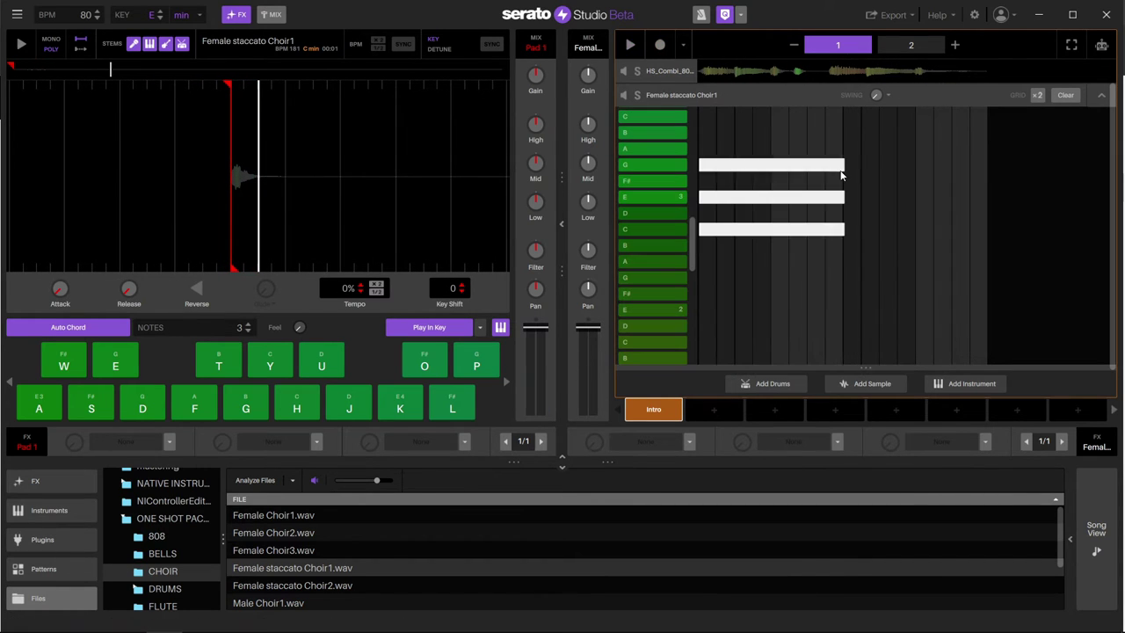
Delete the recorded chord notes from the choir deck's first bar
right_click(781, 168)
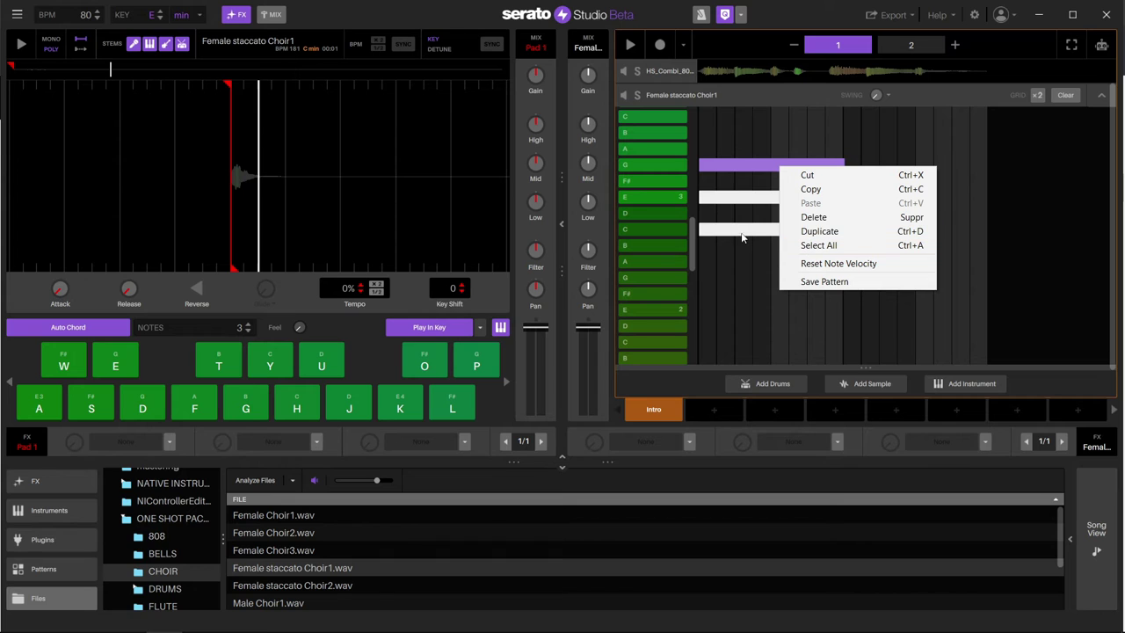
click(807, 175)
click(802, 197)
key(Delete)
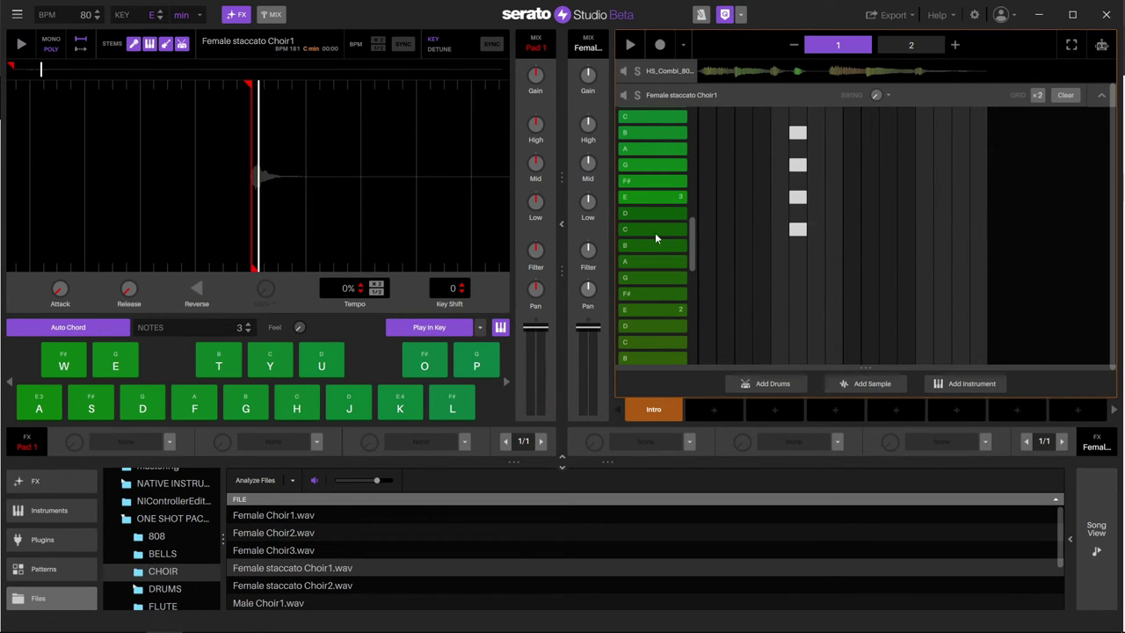
Audition the lowest C note of the four-note chord and clear all notes from the choir deck's pattern
click(798, 231)
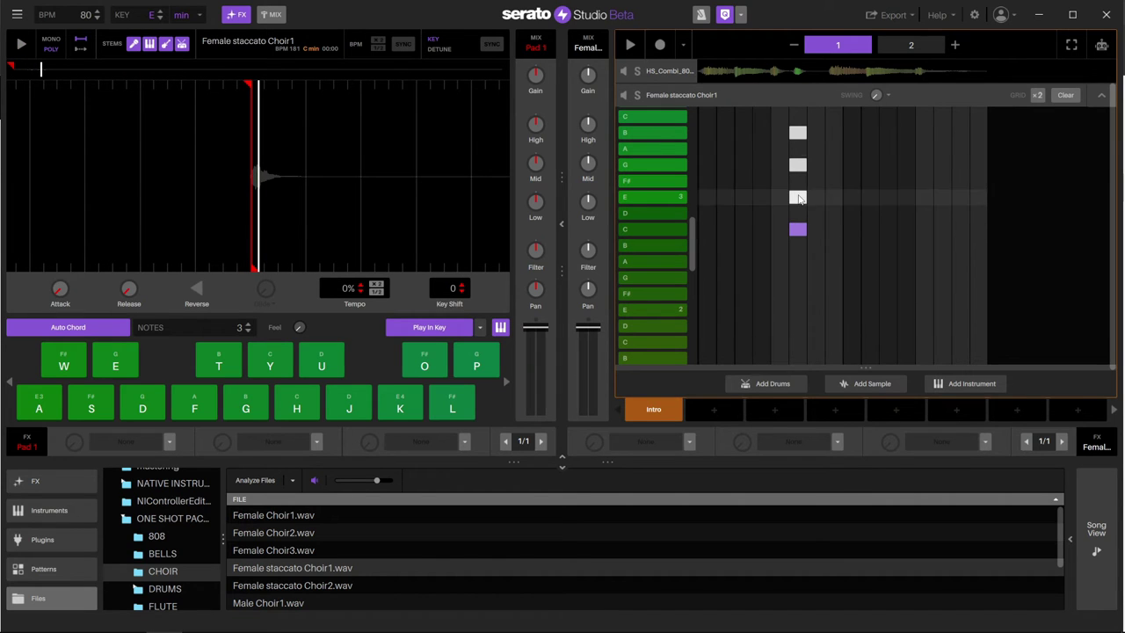
click(798, 232)
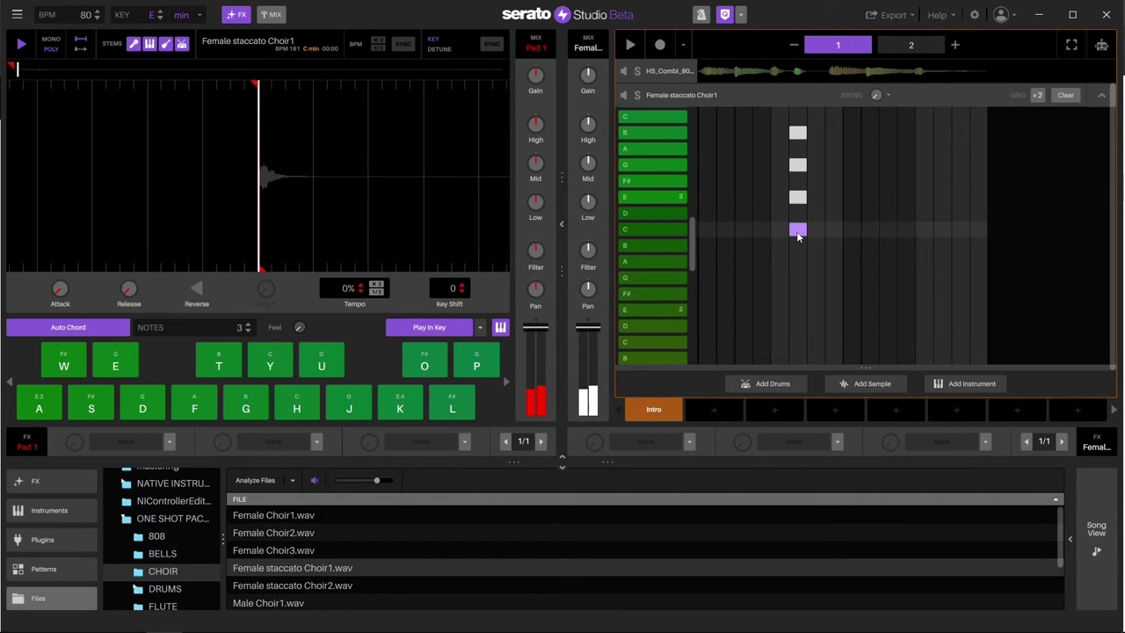
click(1057, 97)
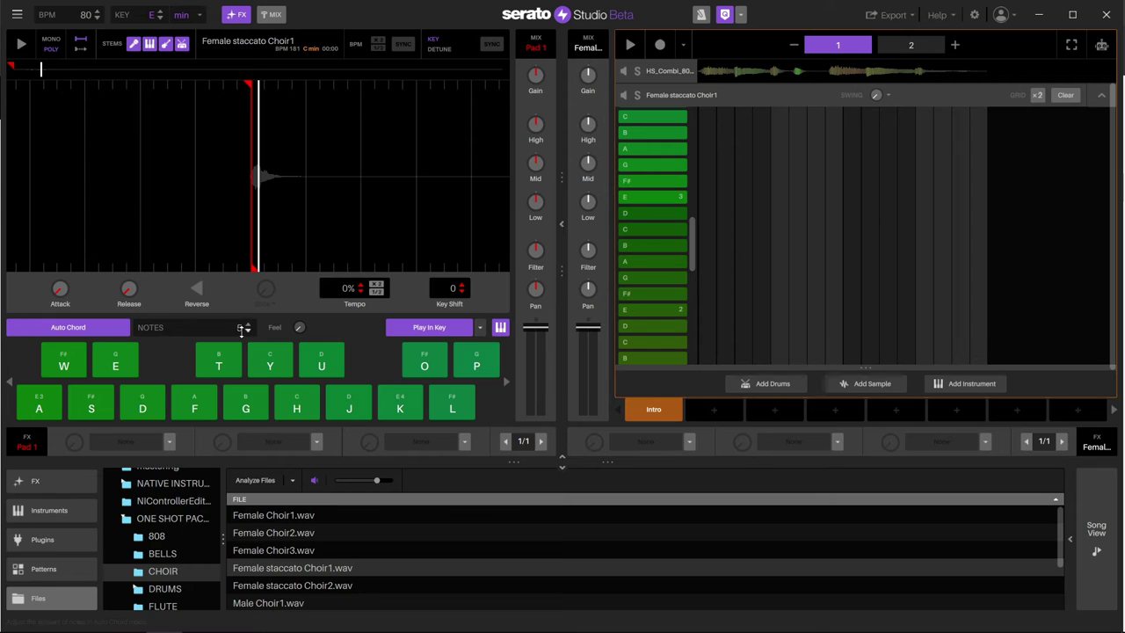
Examine the Auto Chord feel control and the available shortcut key layouts
mouse_move(298, 328)
click(480, 328)
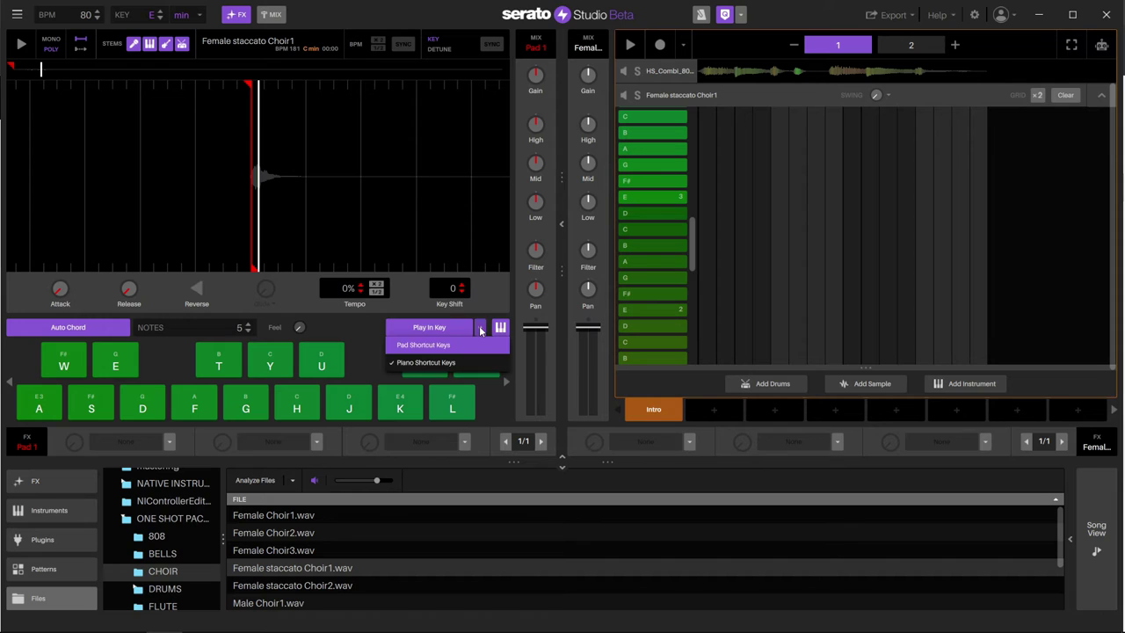
click(480, 329)
Turn off Play In Key to audition the choir sample on the chromatic keyboard, and turn it back on
click(500, 328)
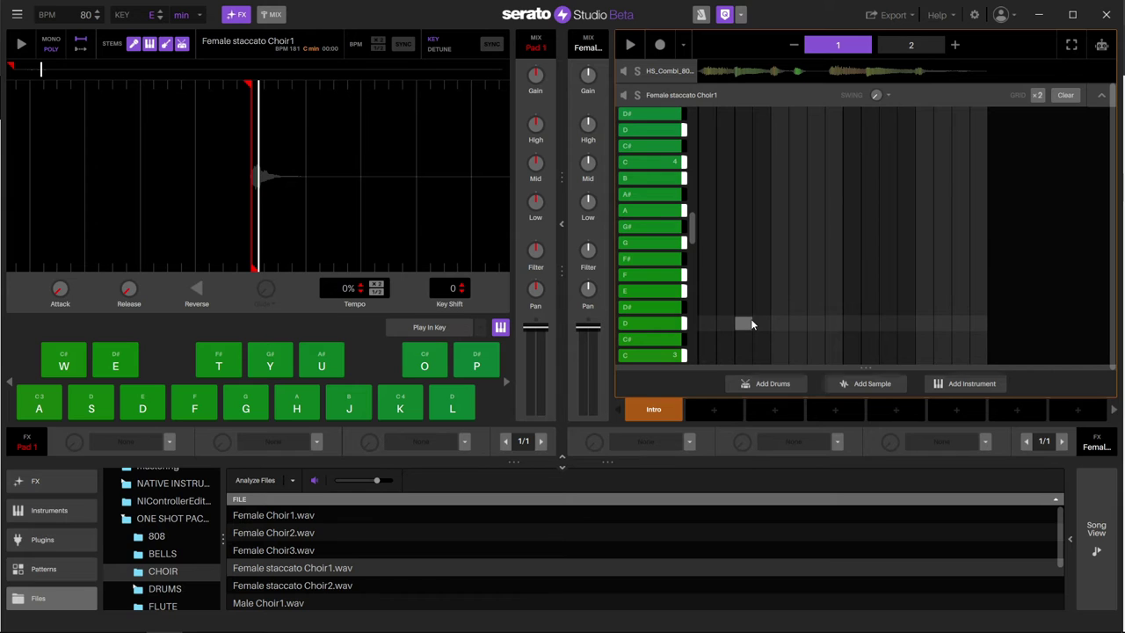
key(a)
key(a)
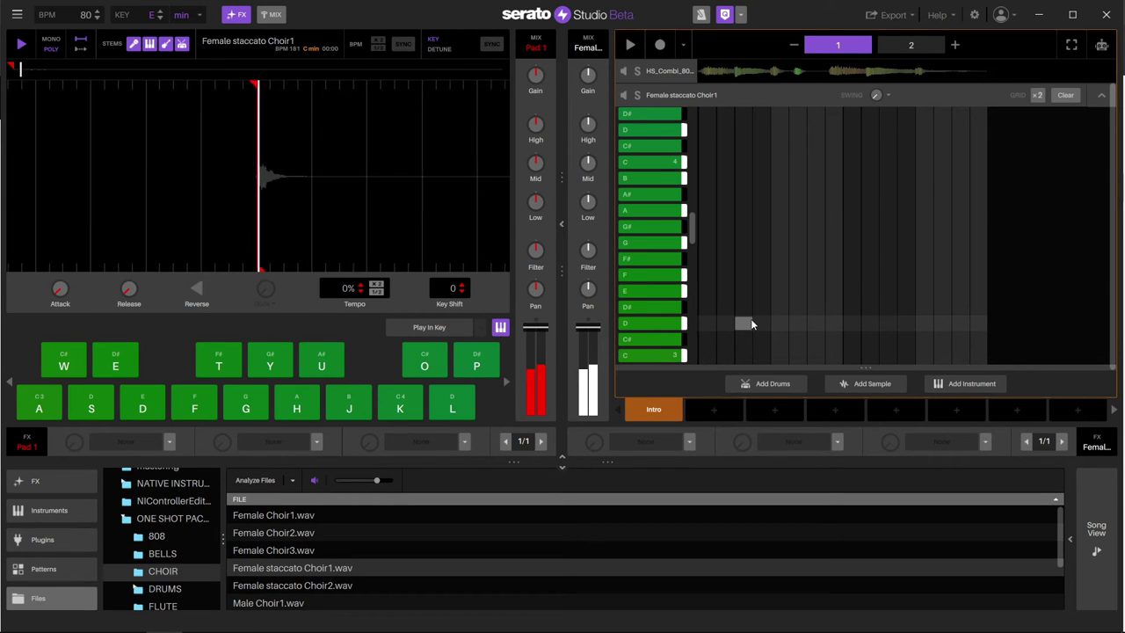
key(a)
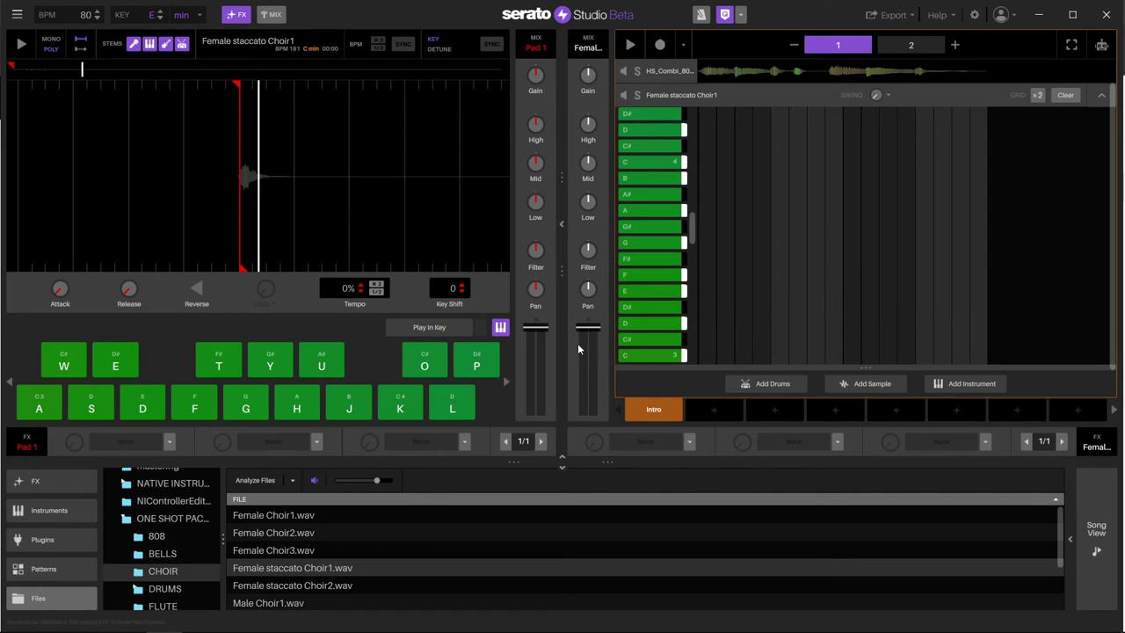
click(431, 329)
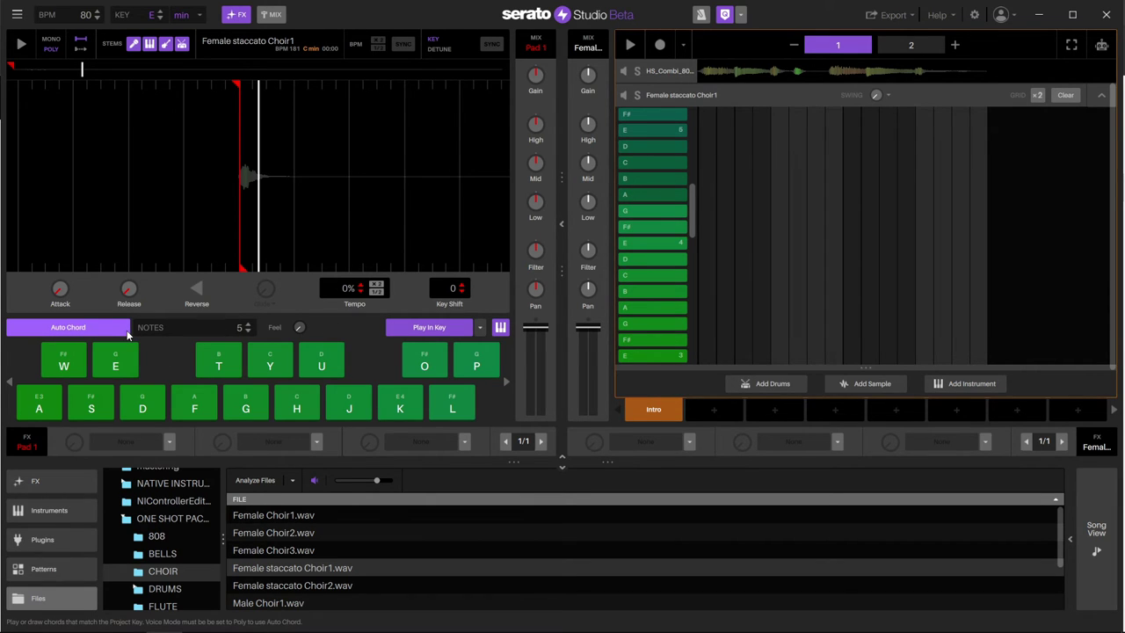
Set the Auto Chord note count to 3 and collapse the Female staccato Choir1 deck
click(248, 326)
click(248, 325)
click(248, 331)
click(248, 331)
click(249, 331)
click(249, 330)
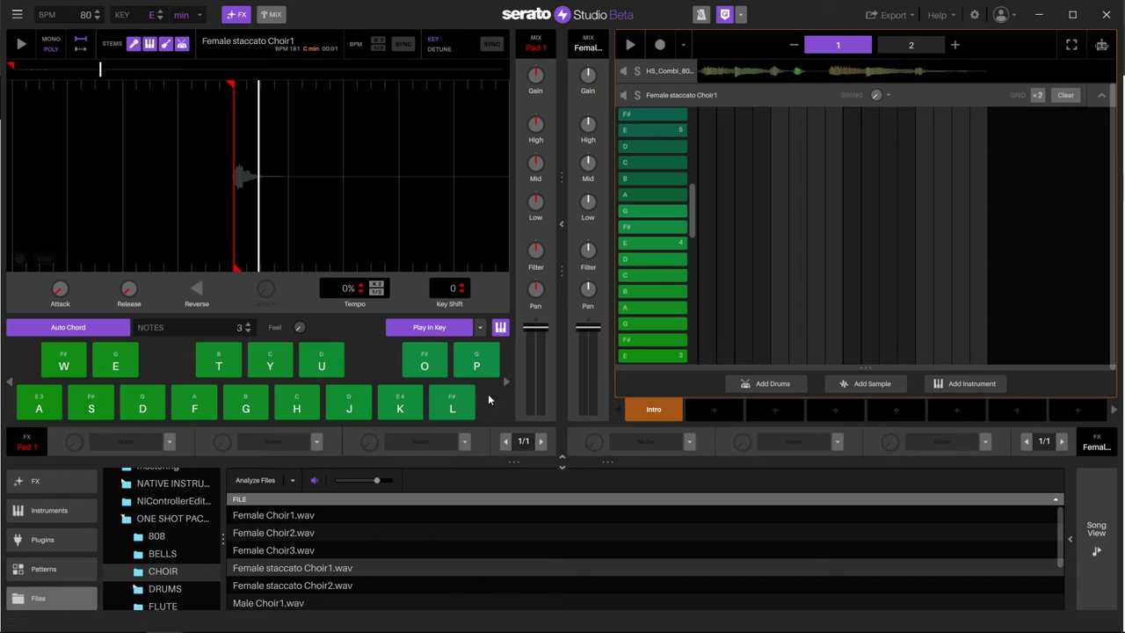
mouse_move(588, 201)
click(1100, 96)
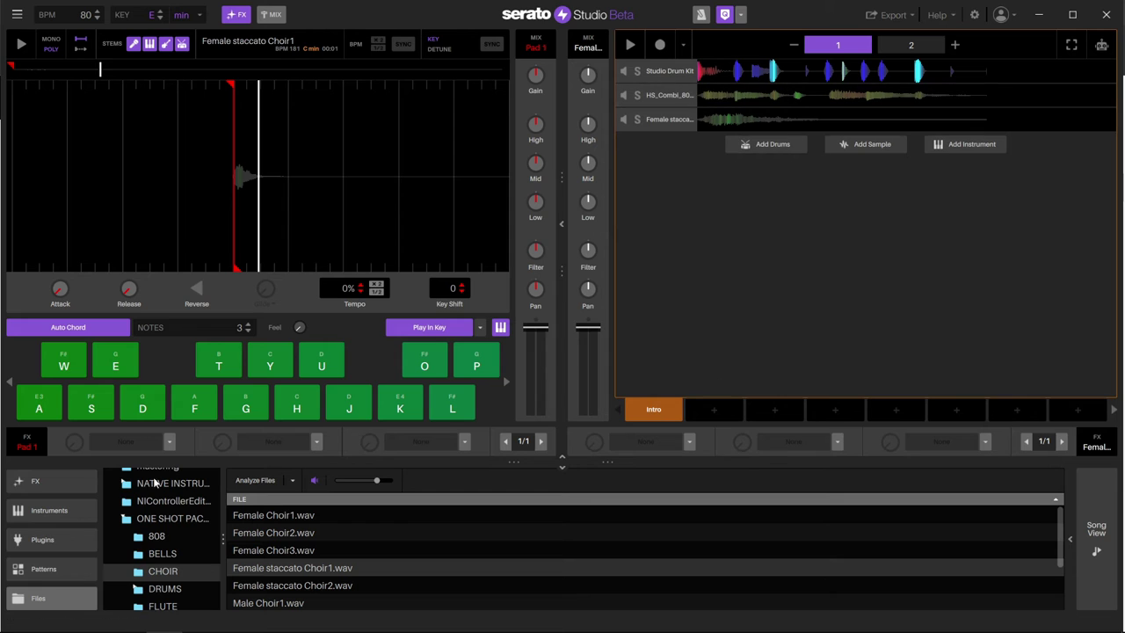
Add a new instrument deck and load the Blue3 instrument plugin into it
click(43, 539)
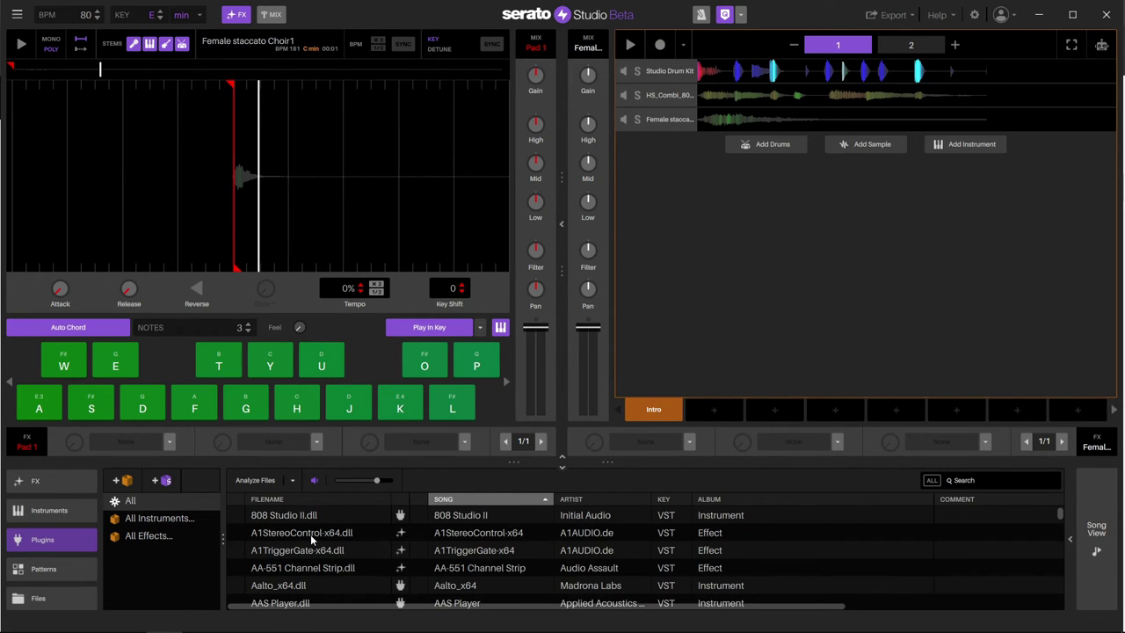
scroll(310, 534, down, 1)
click(139, 518)
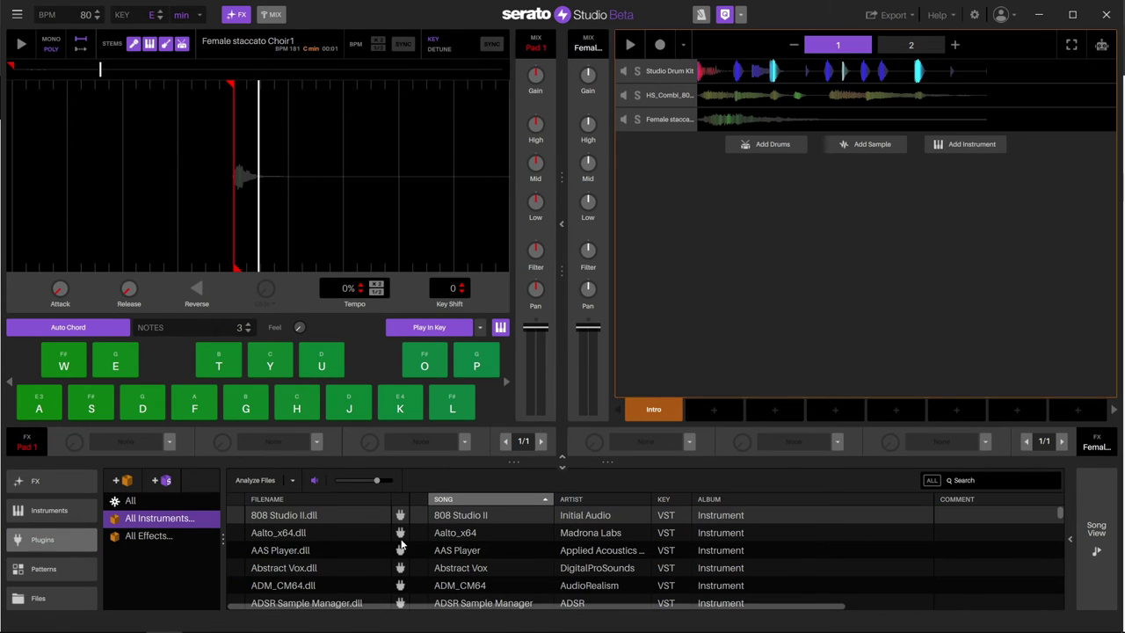
scroll(297, 532, down, 1)
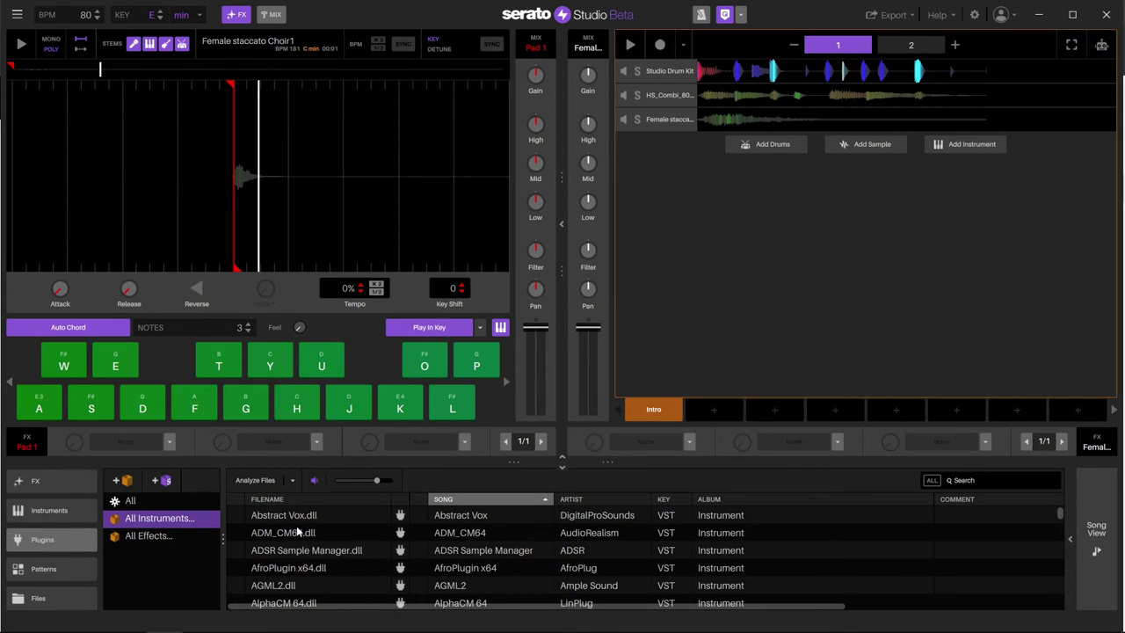
scroll(297, 532, down, 5)
click(271, 535)
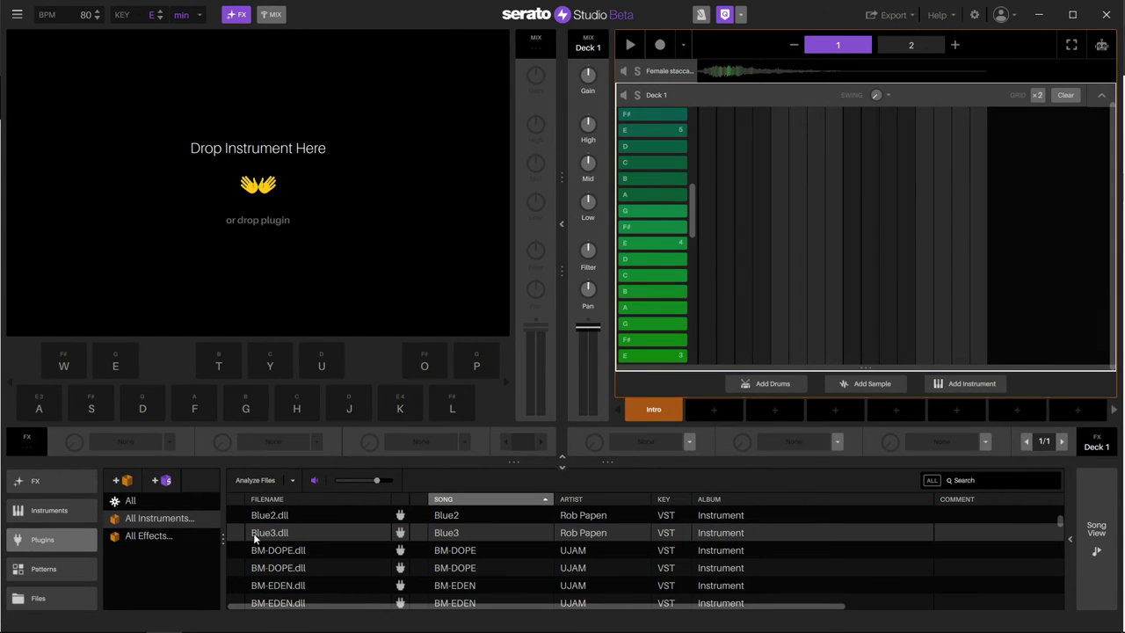
drag(254, 533, 227, 151)
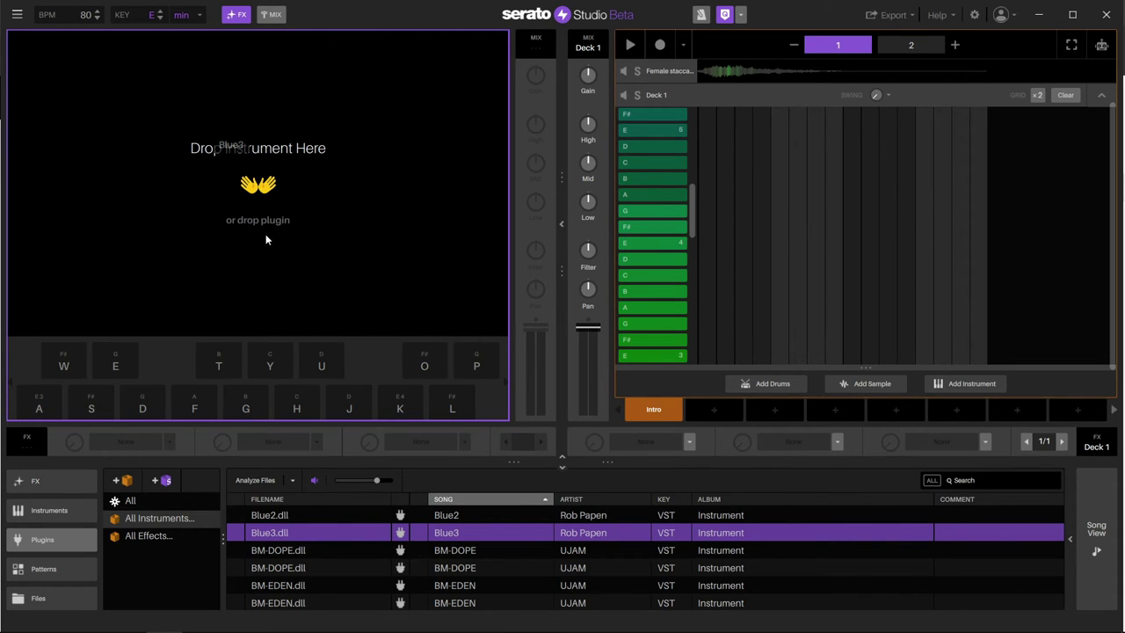
drag(266, 233, 265, 234)
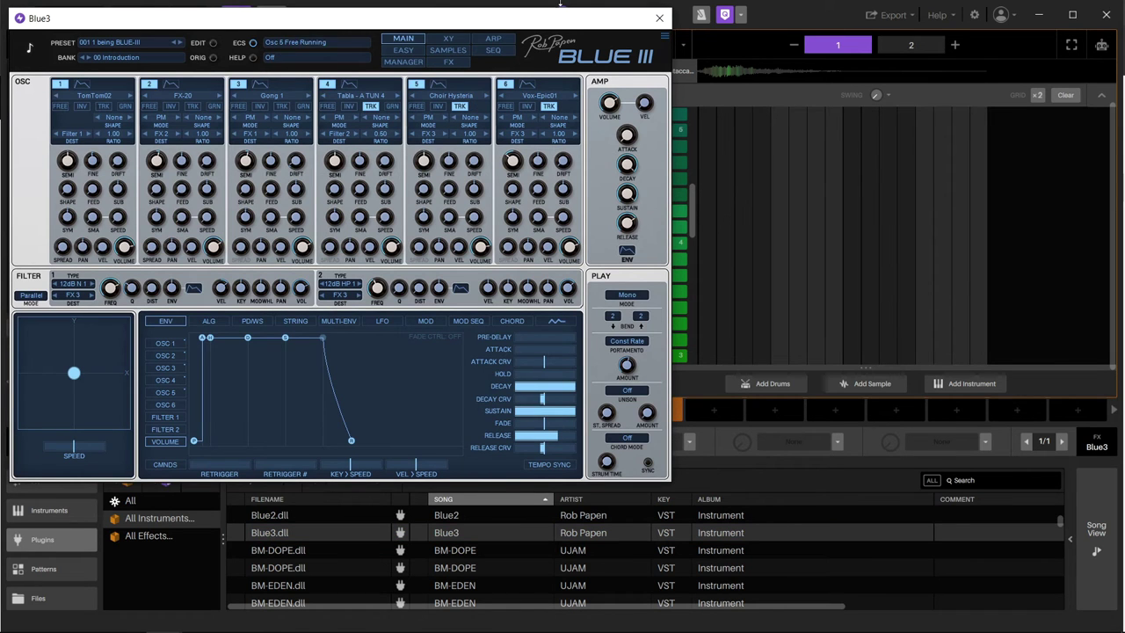
Load the 031 DarkMood Pad preset in Blue3 and turn on Auto Chord for its deck
click(417, 63)
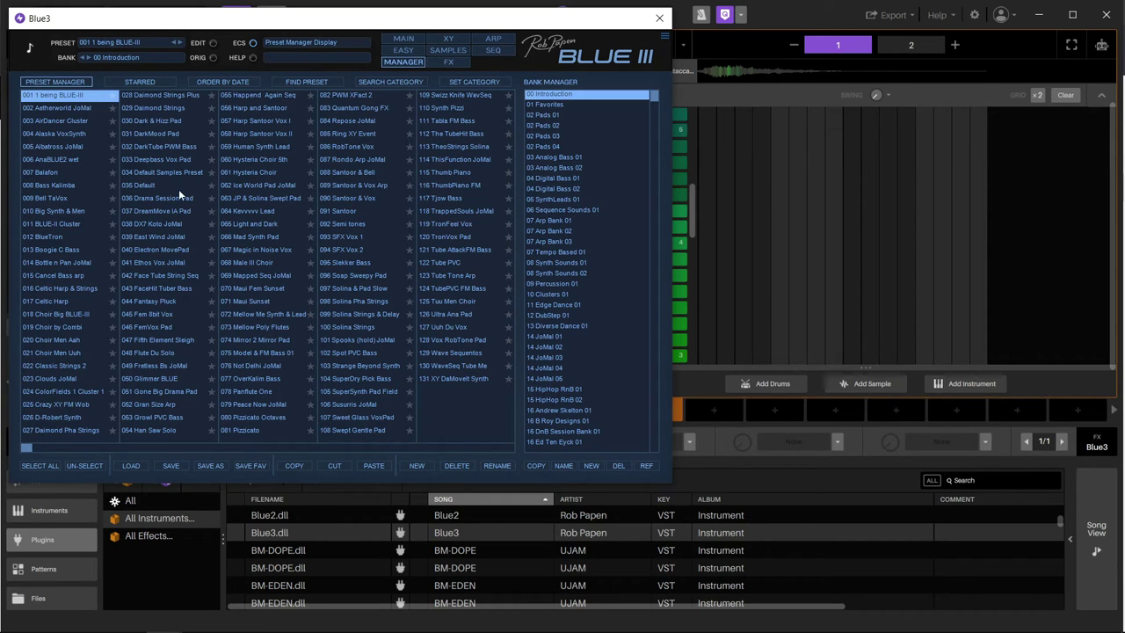
click(149, 133)
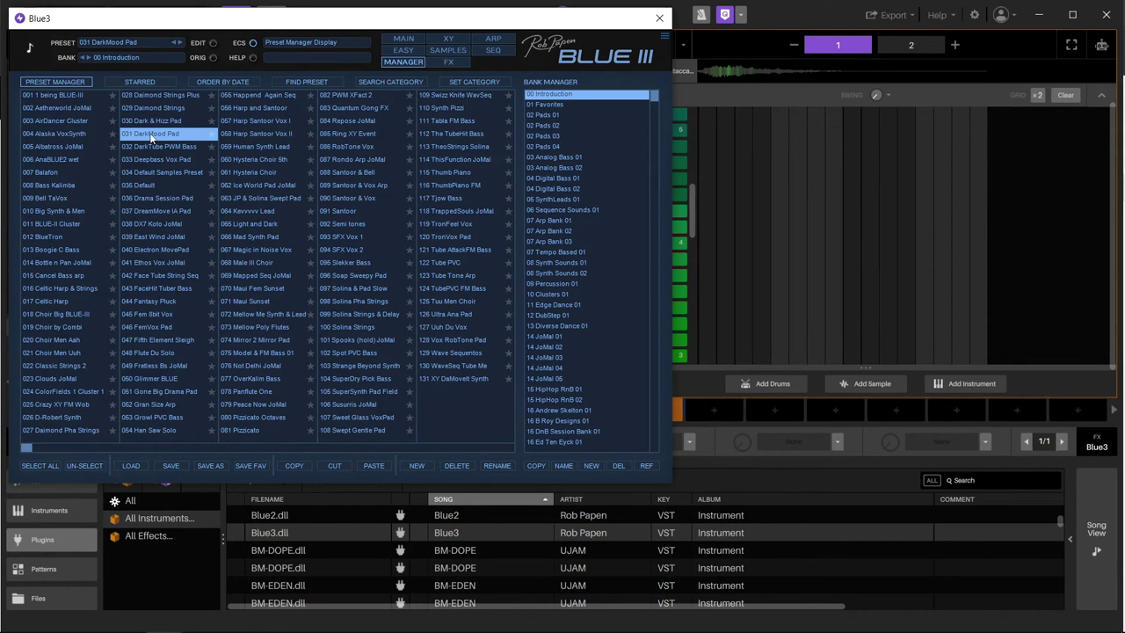
click(660, 18)
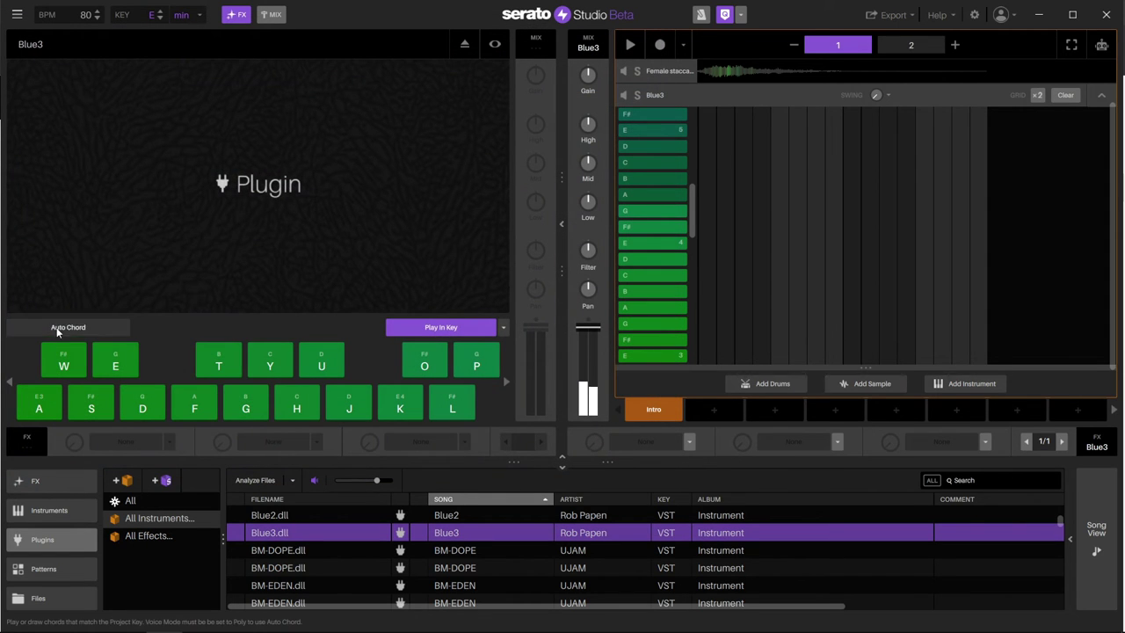
click(116, 327)
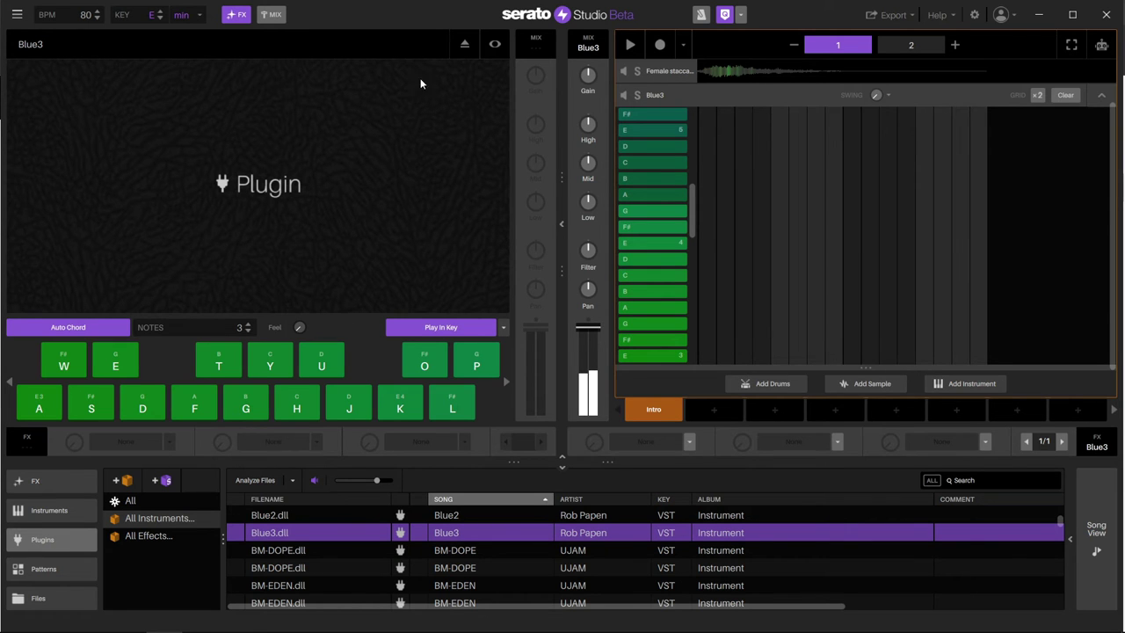
Reopen the Blue3 preset manager and audition 064 Kevvvvv Lead, 038 DX7 Koto JoMal and 039 East Wind JoMal
click(496, 45)
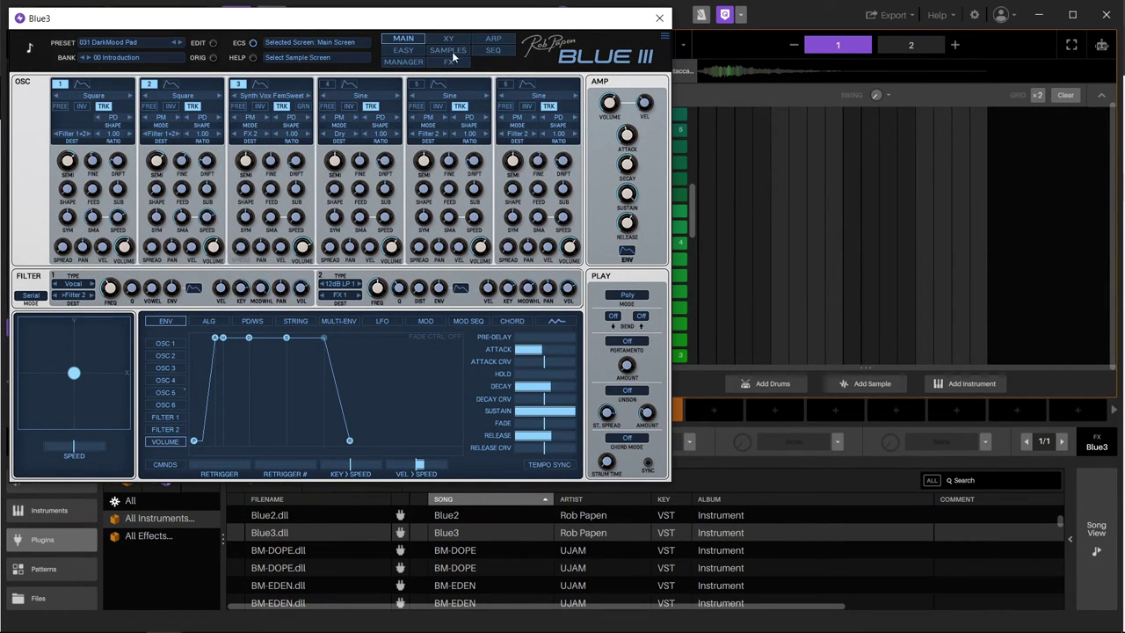
click(404, 63)
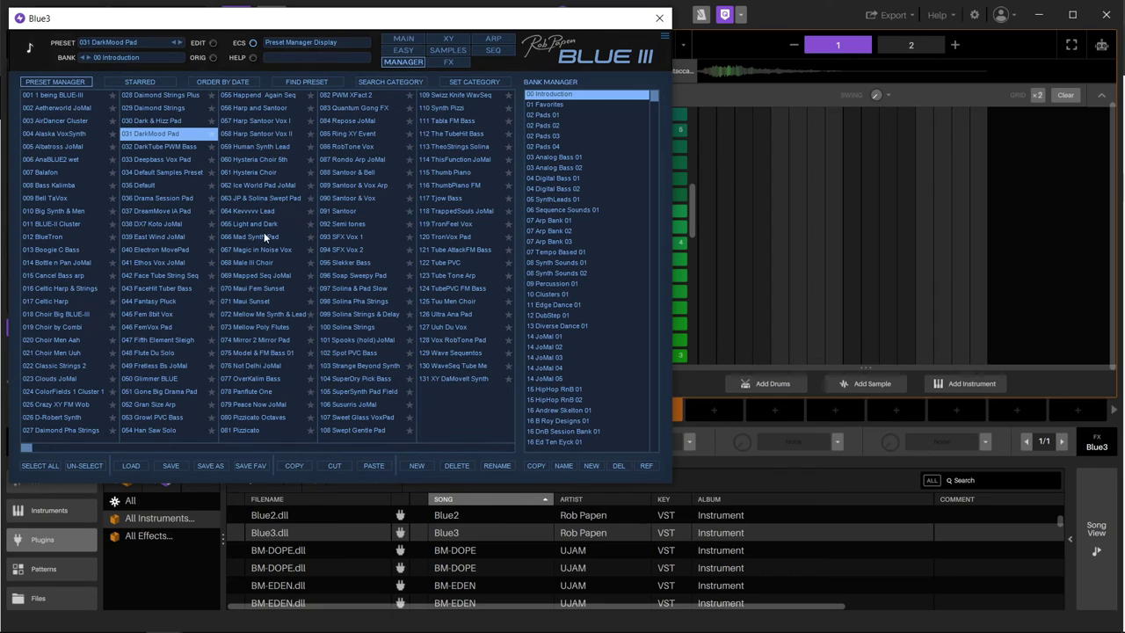
click(247, 211)
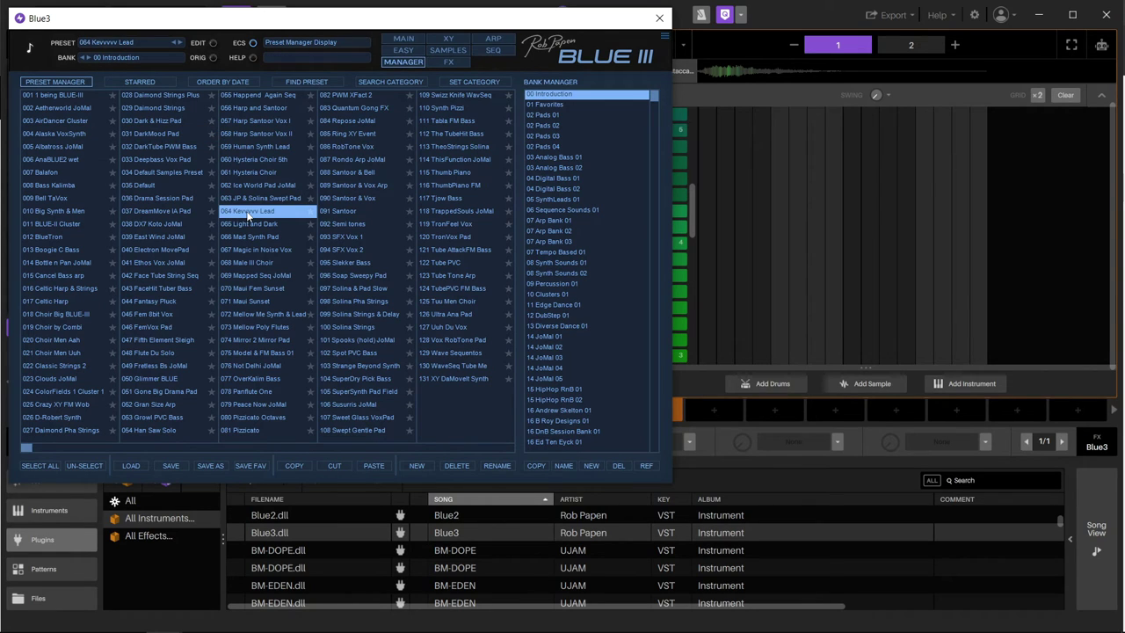
click(143, 225)
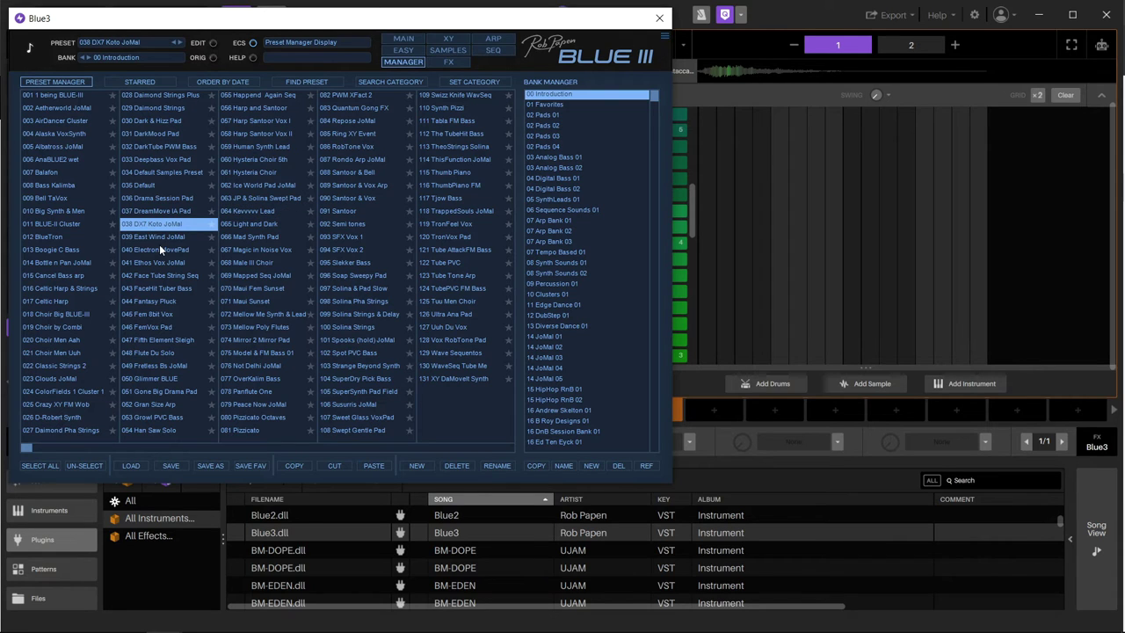
click(159, 238)
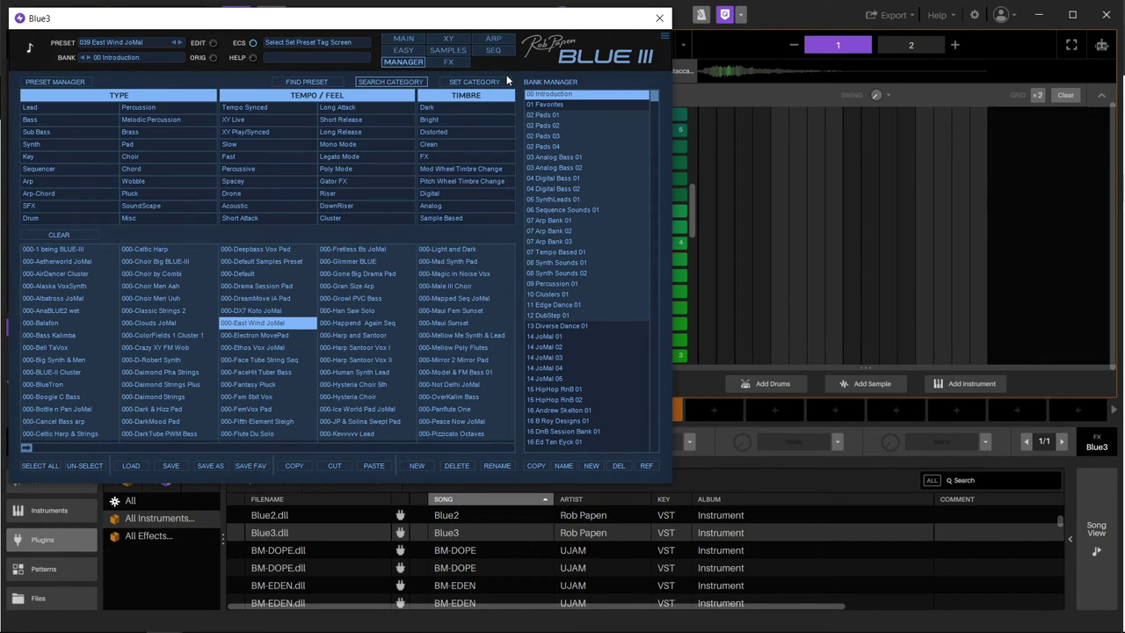
Filter the Blue3 presets by the Key type, audition Vocal Organ, and load 023-DX7 E Pno1 JoMal
click(55, 156)
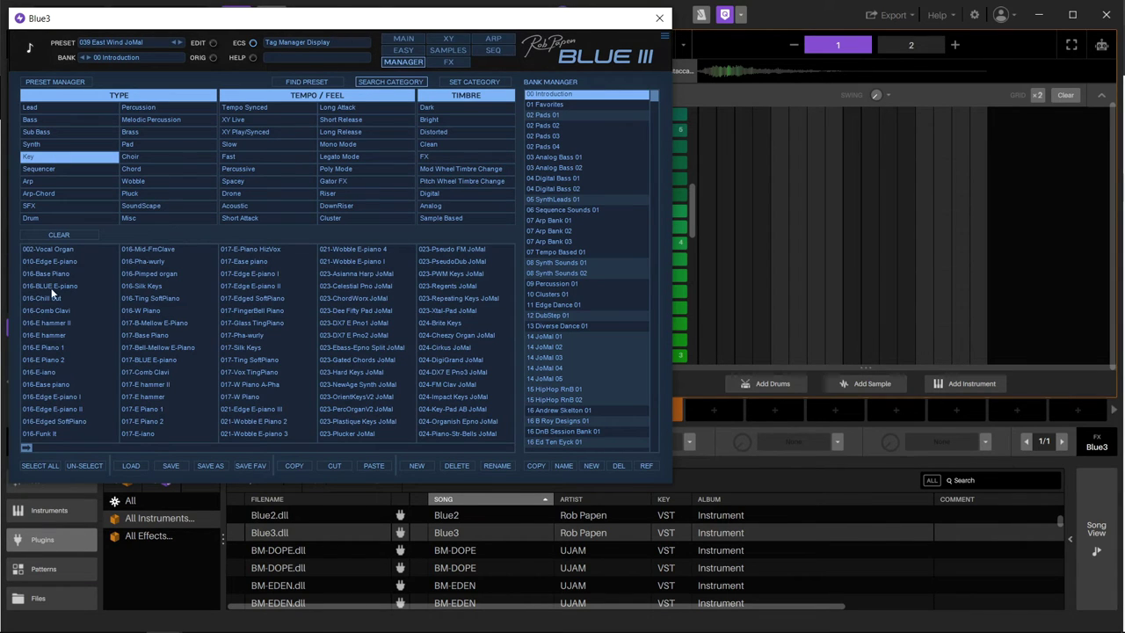
click(54, 250)
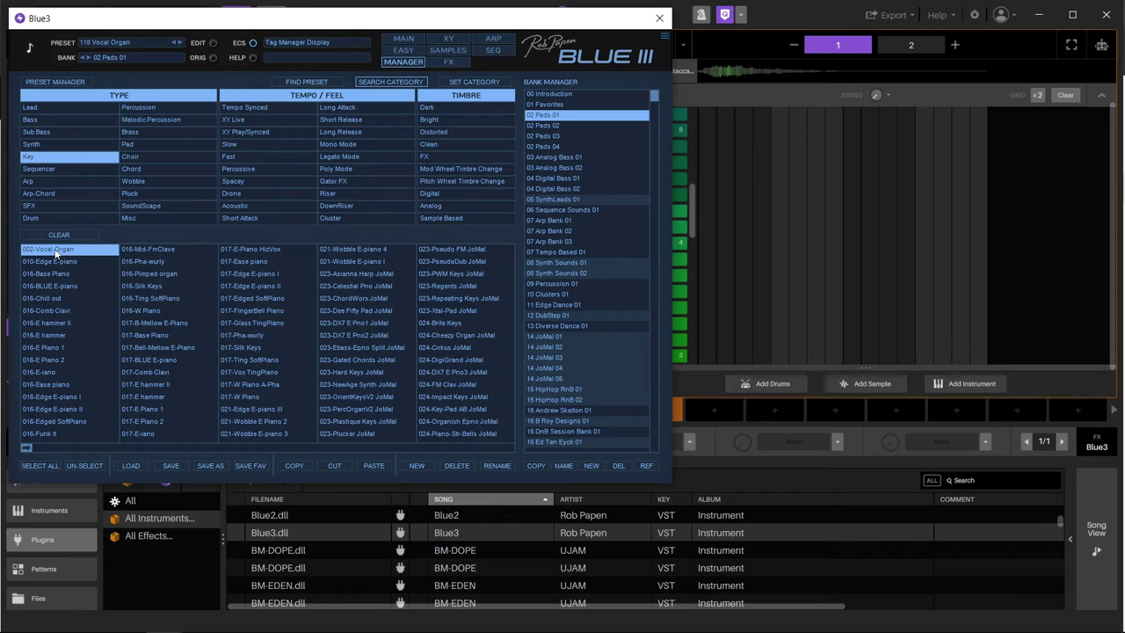
click(350, 324)
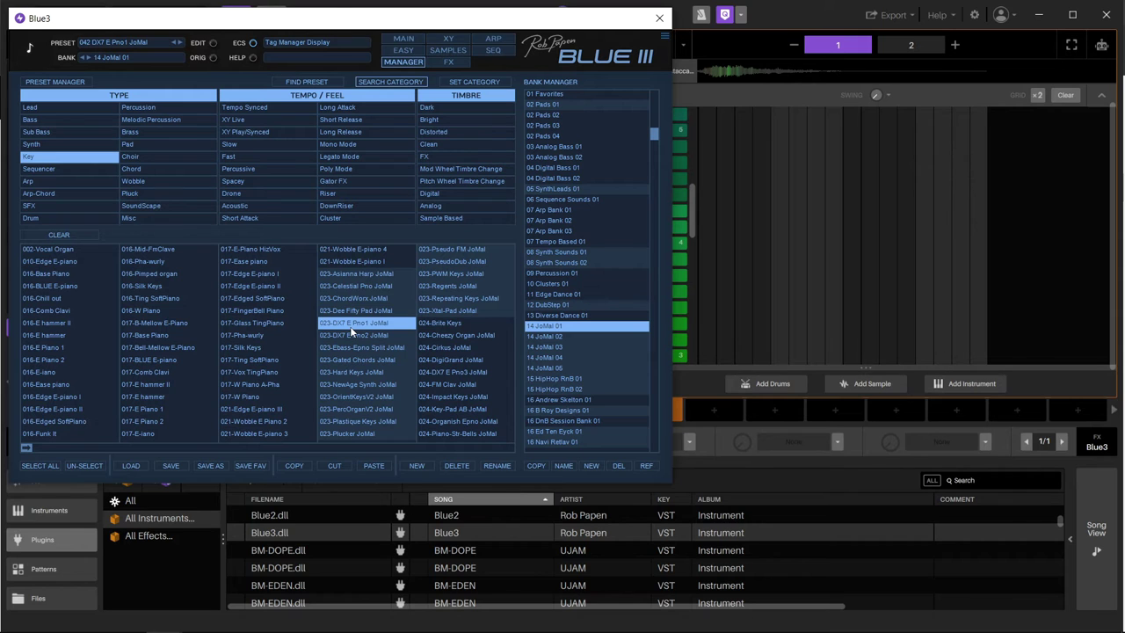
click(659, 18)
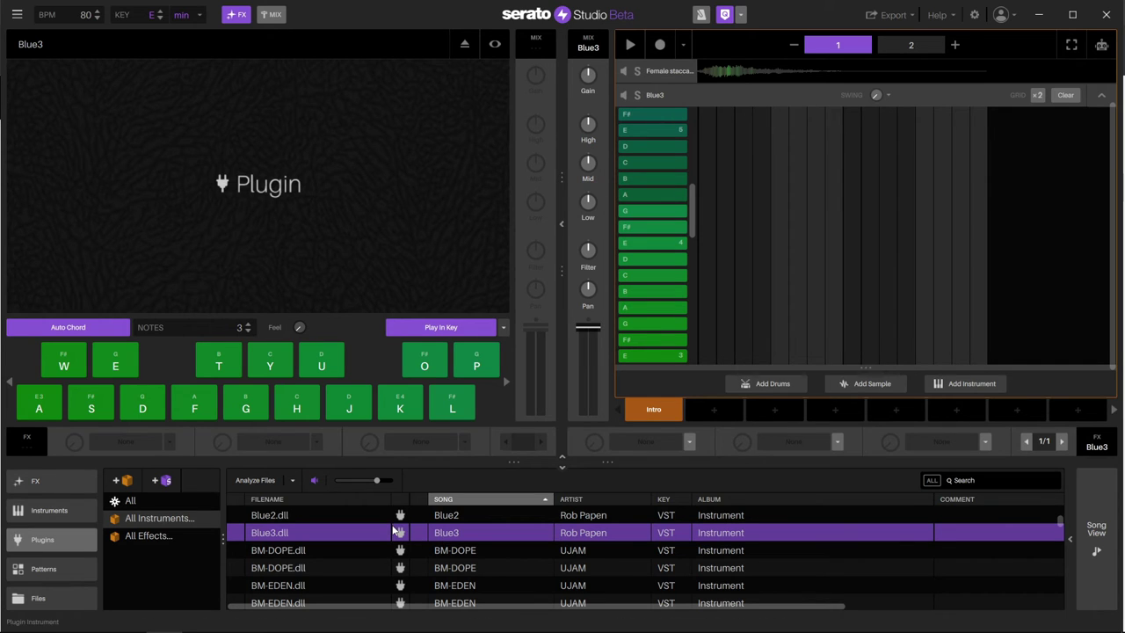
Eject Blue3 from its deck and load the built-in Wurly instrument in its place
click(70, 509)
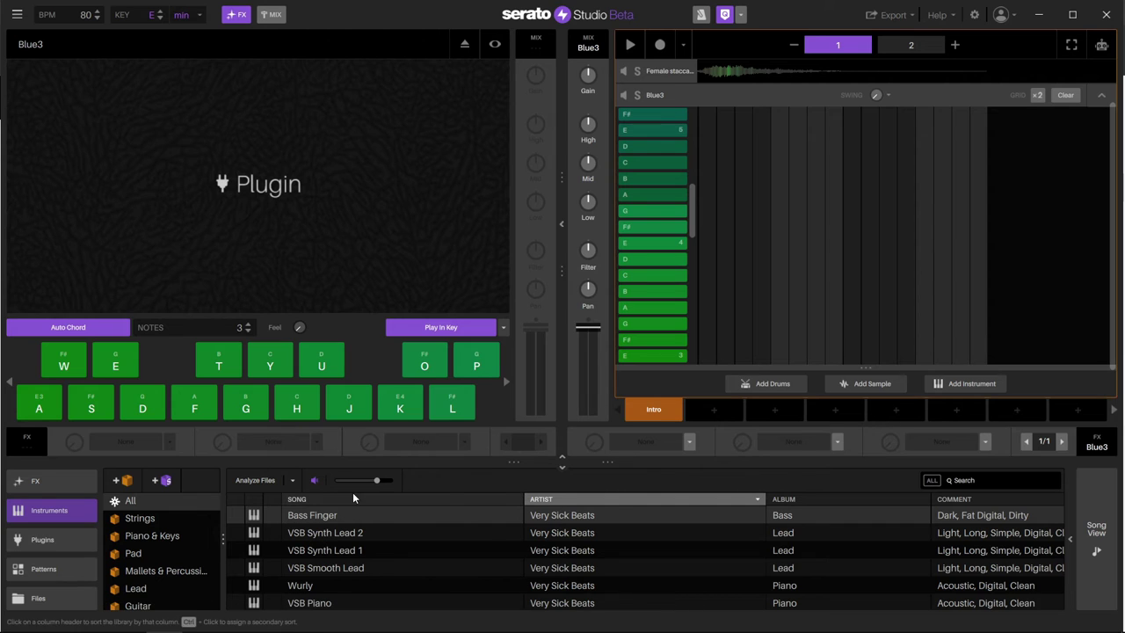
click(306, 586)
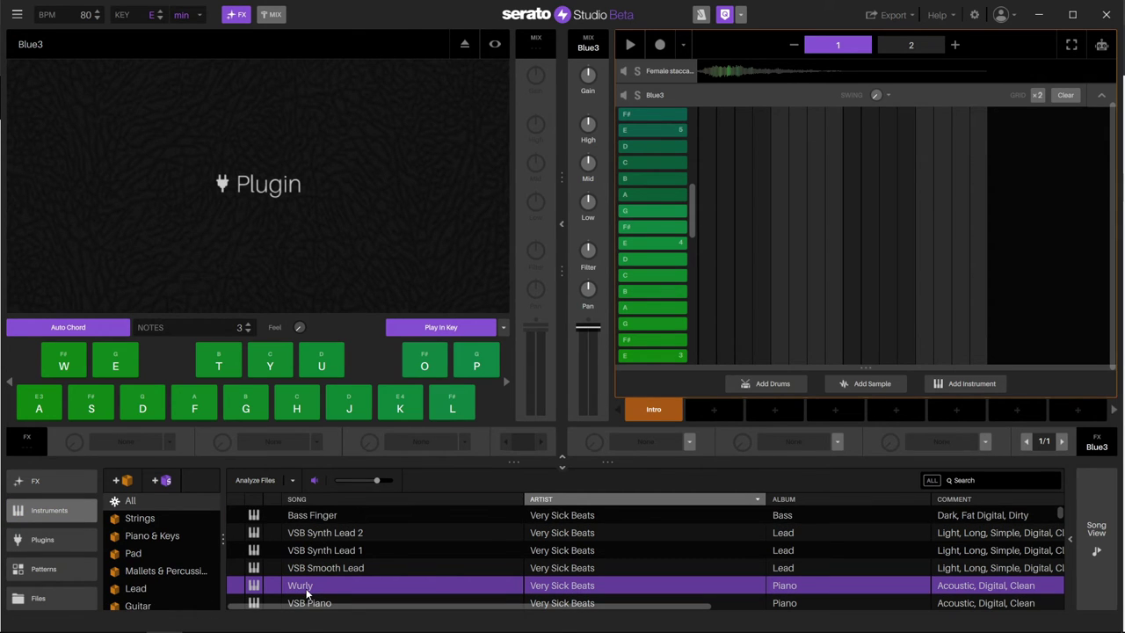
click(464, 43)
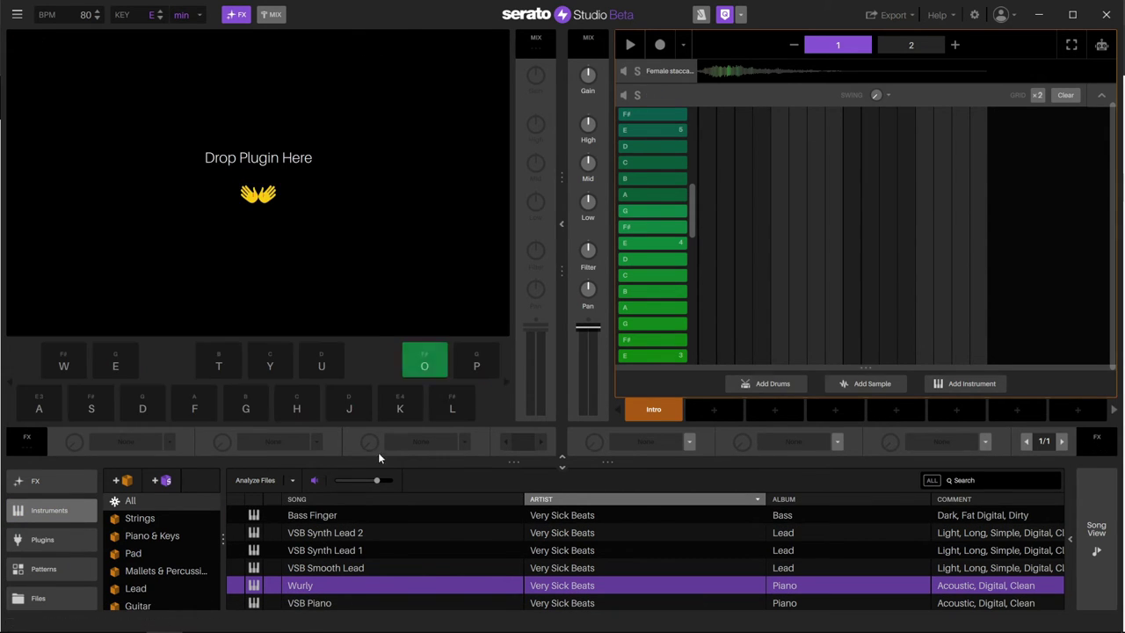
drag(304, 592, 281, 143)
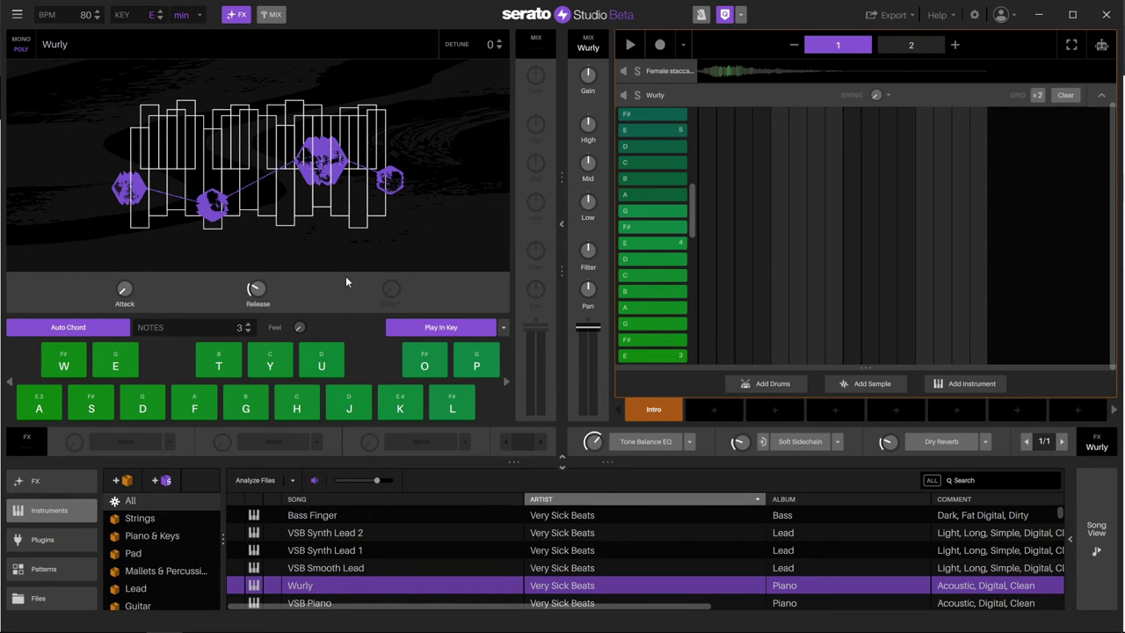
Show the full mixer and examine the Studio Drum Kit's individual channels during playback, collapsing them again
click(269, 16)
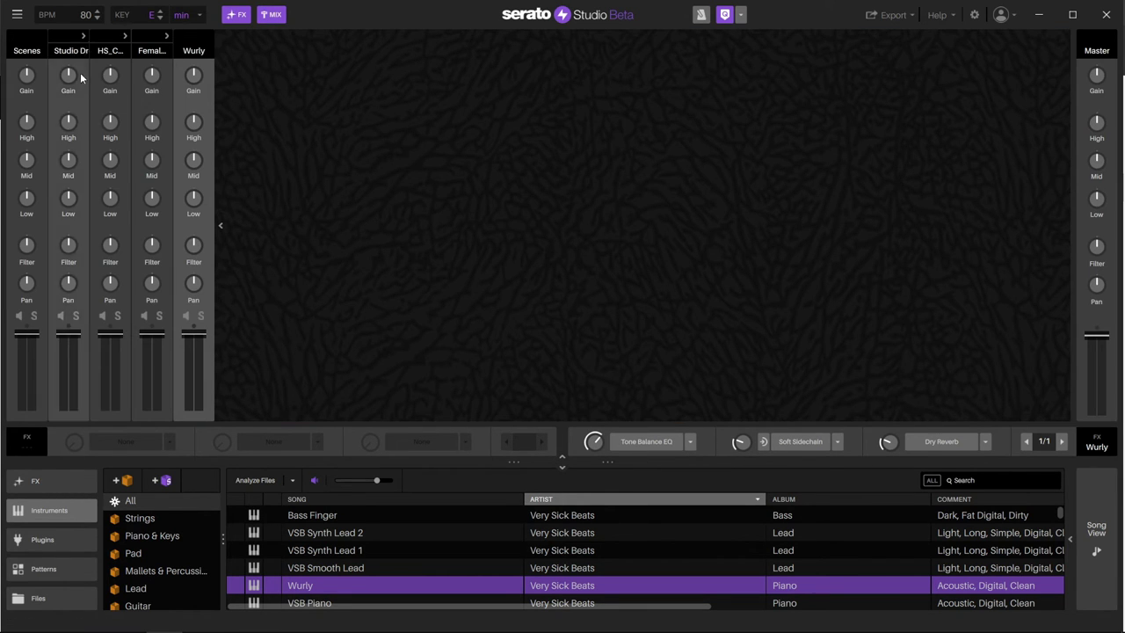
click(84, 36)
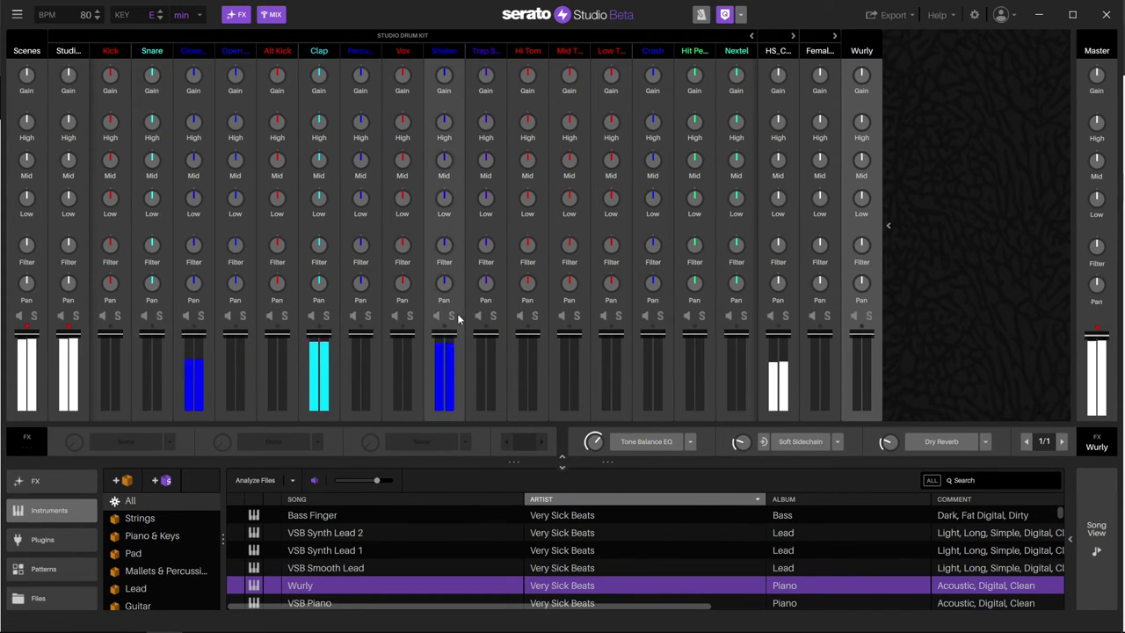
key(space)
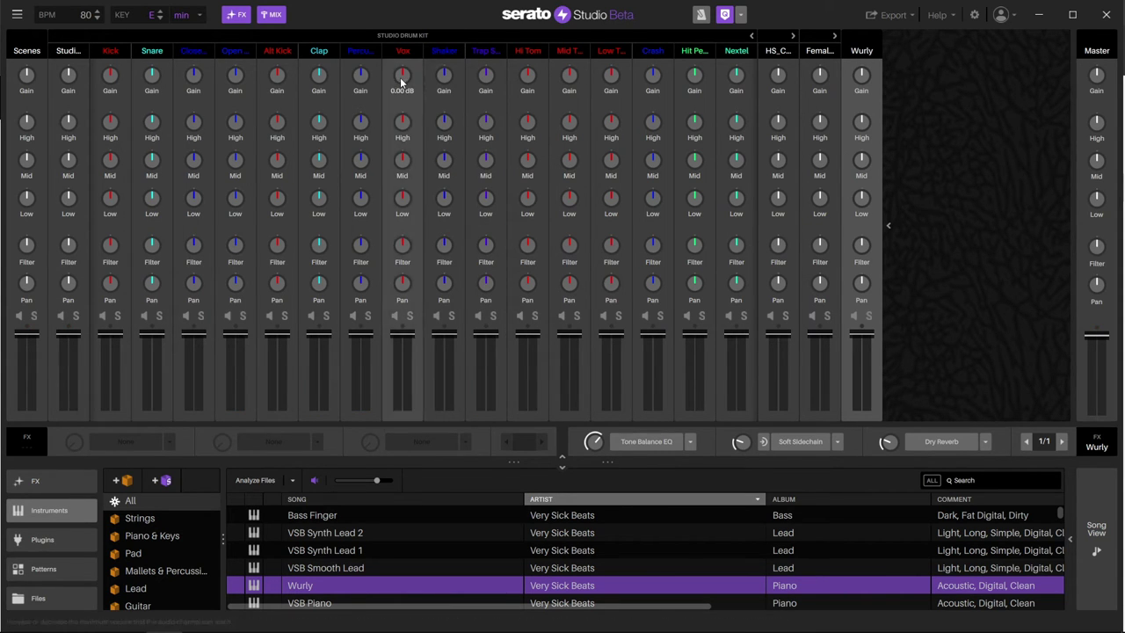
click(750, 38)
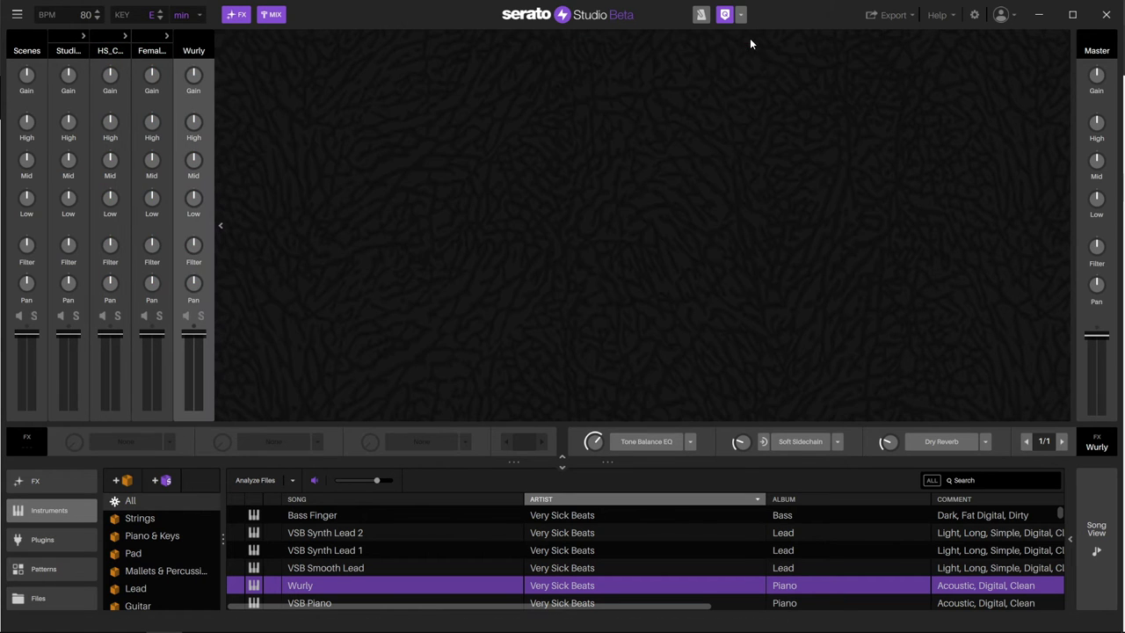
Examine the HS_Combi sample's individual pad channels in the mixer during playback, and collapse them again
click(116, 36)
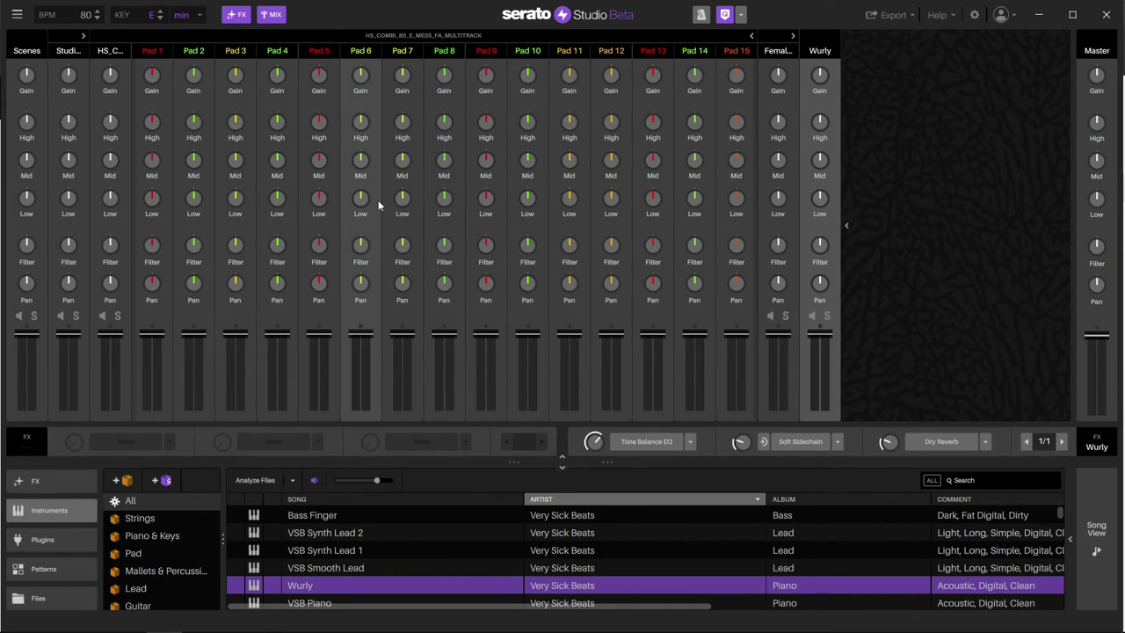
key(space)
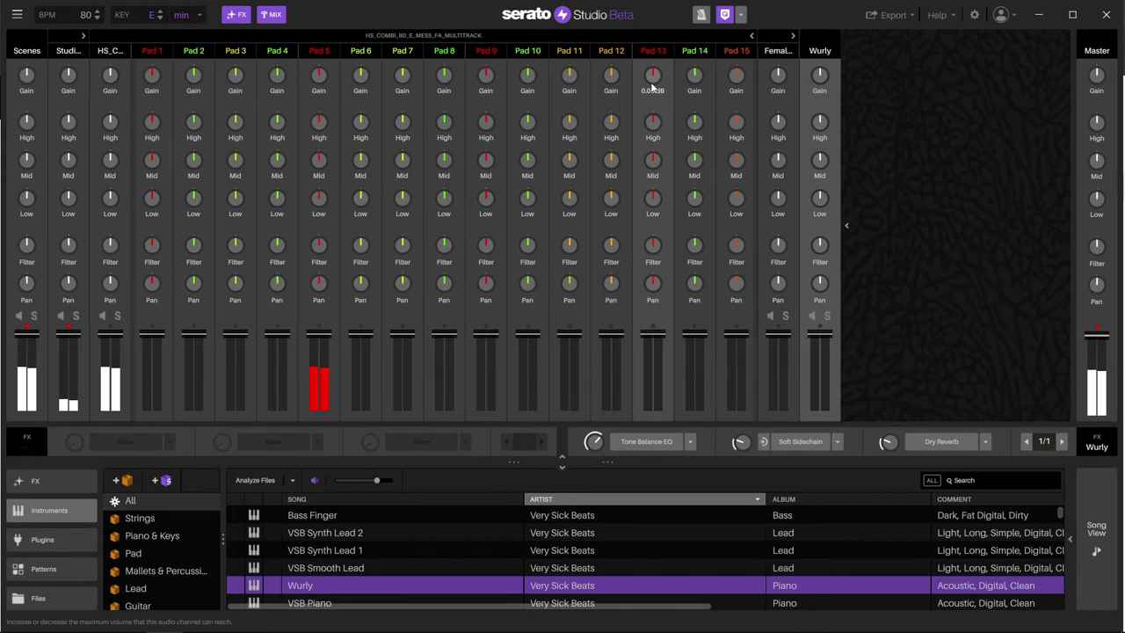
click(747, 39)
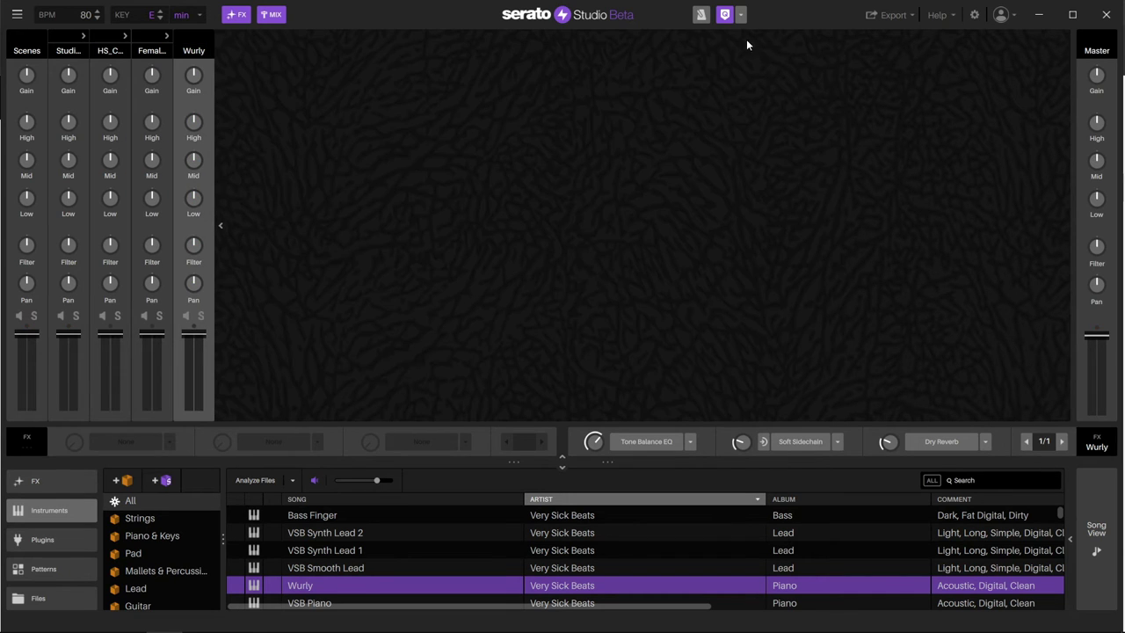
Select the Wurly mixer channel and try its filter and pan controls, resetting the filter to centre
click(193, 50)
key(space)
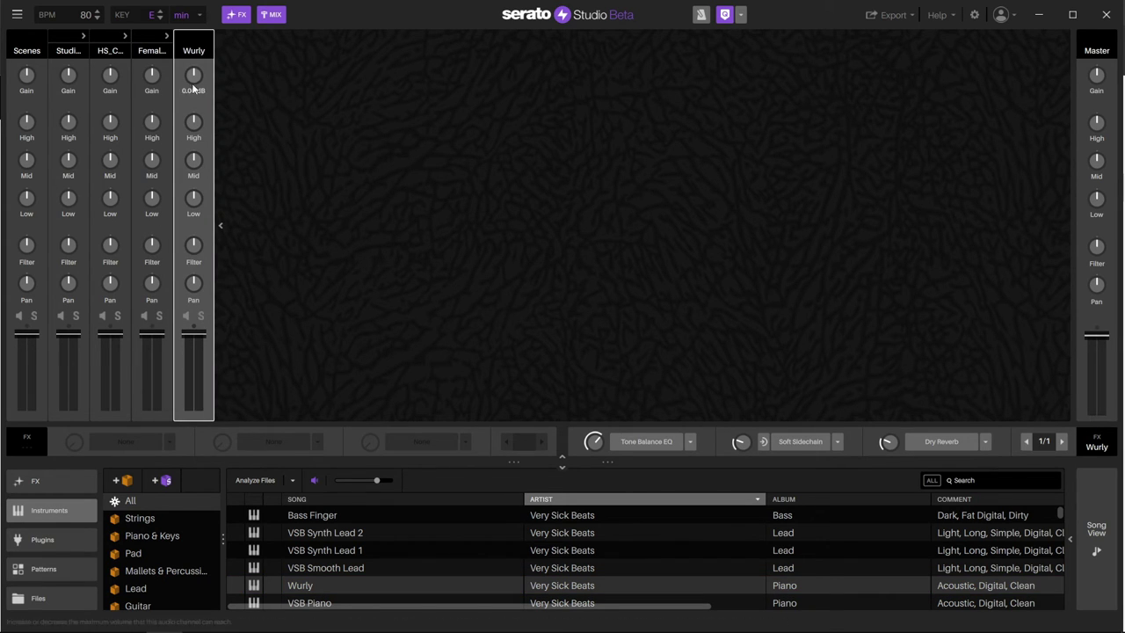
mouse_move(195, 121)
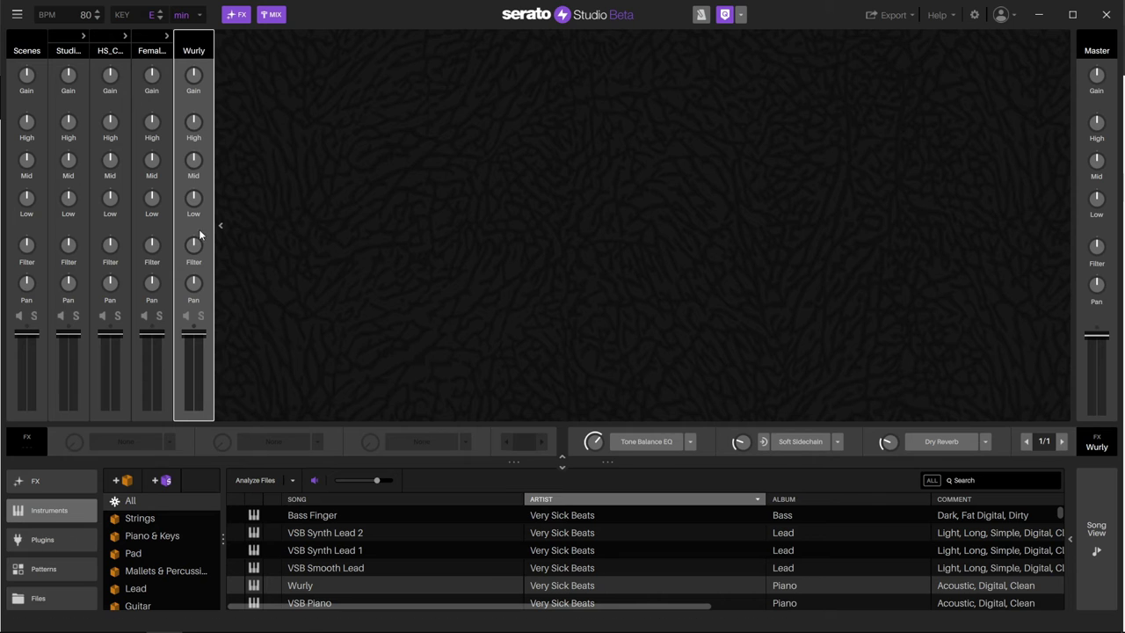
mouse_move(200, 281)
mouse_move(198, 249)
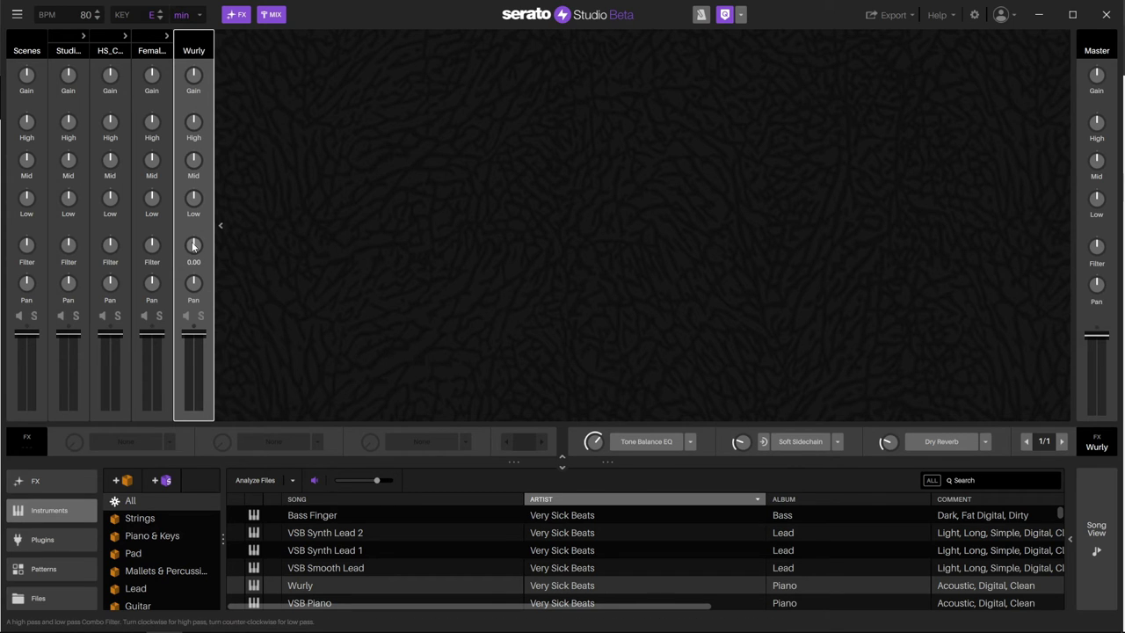
drag(193, 248, 193, 276)
double_click(194, 246)
mouse_move(197, 289)
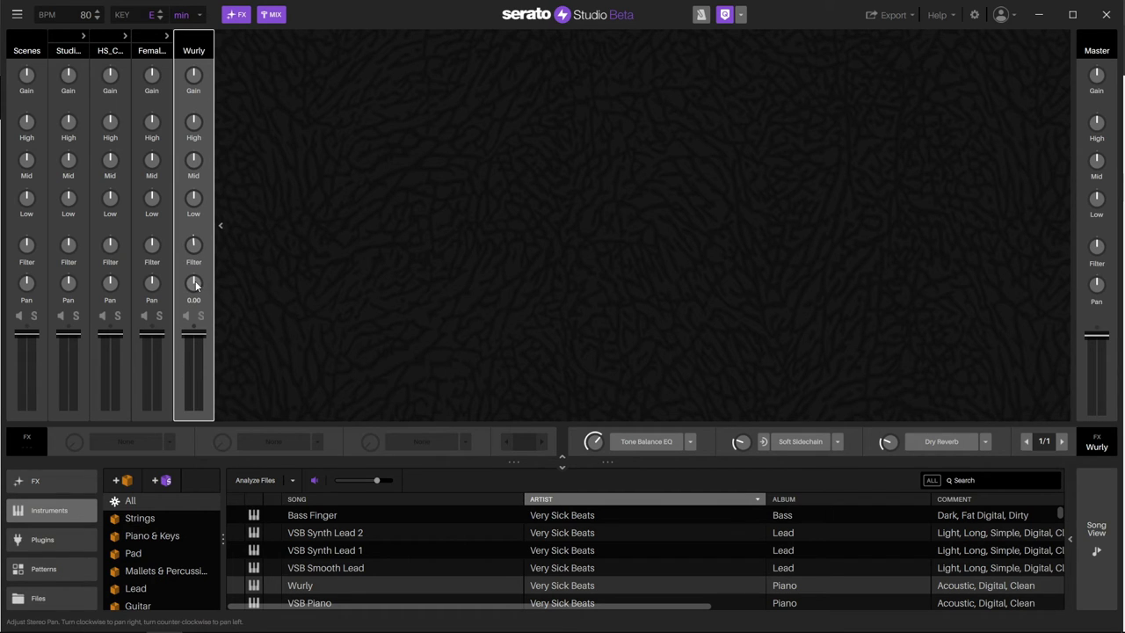
mouse_move(196, 286)
mouse_down()
mouse_move(196, 260)
mouse_move(197, 286)
mouse_up()
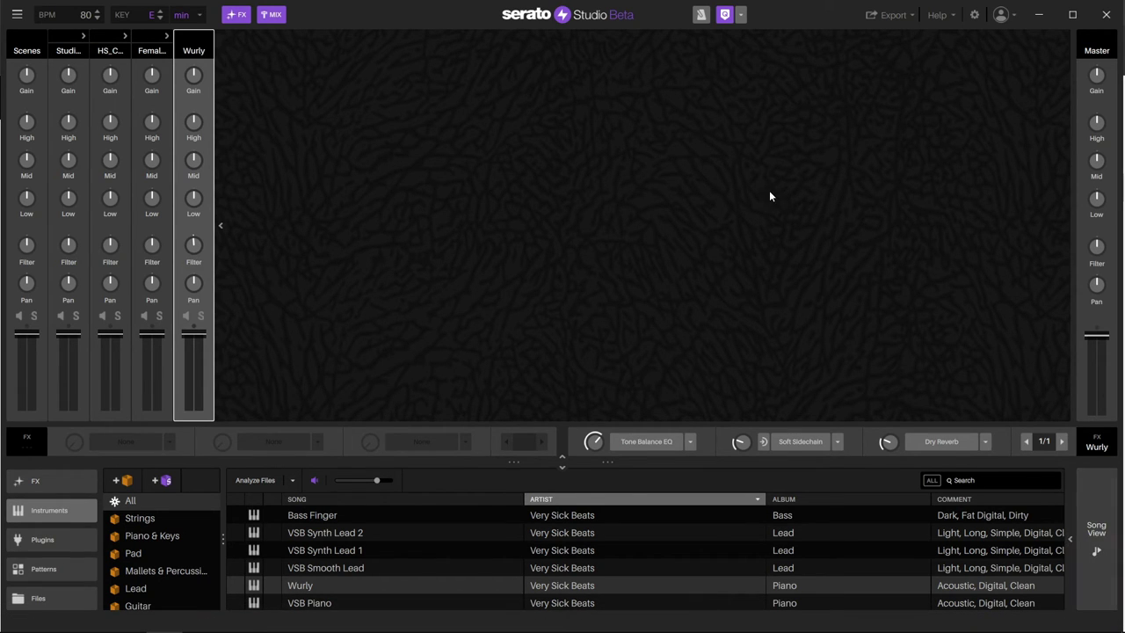
Show the song arrangement view and examine the available audio recording inputs, leaving Mono Input 1 selected
click(1096, 545)
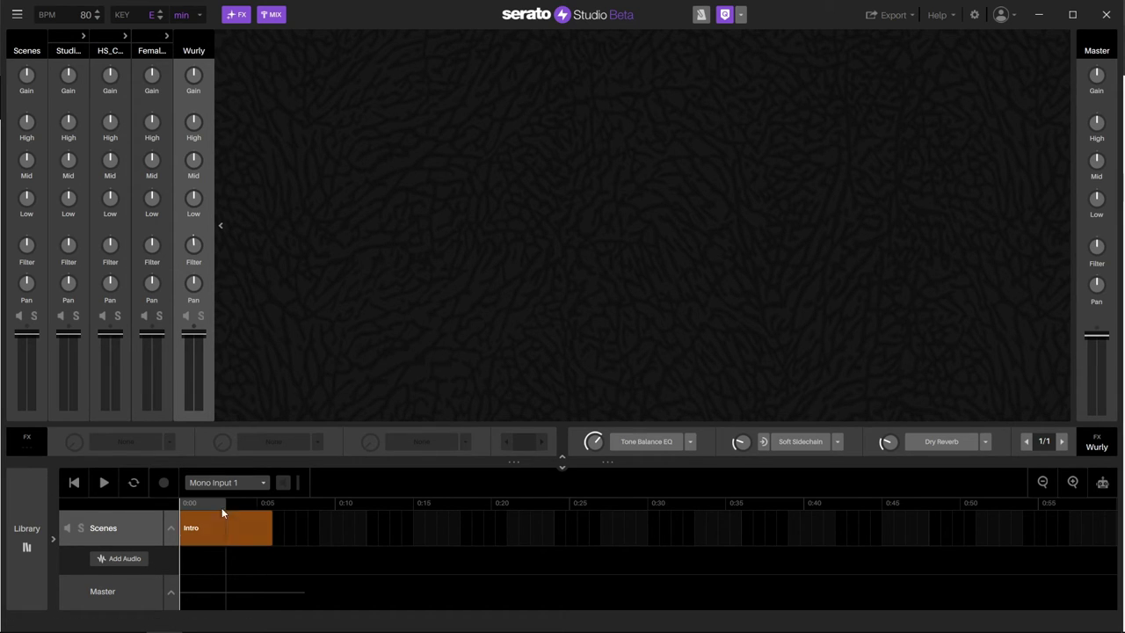
click(232, 481)
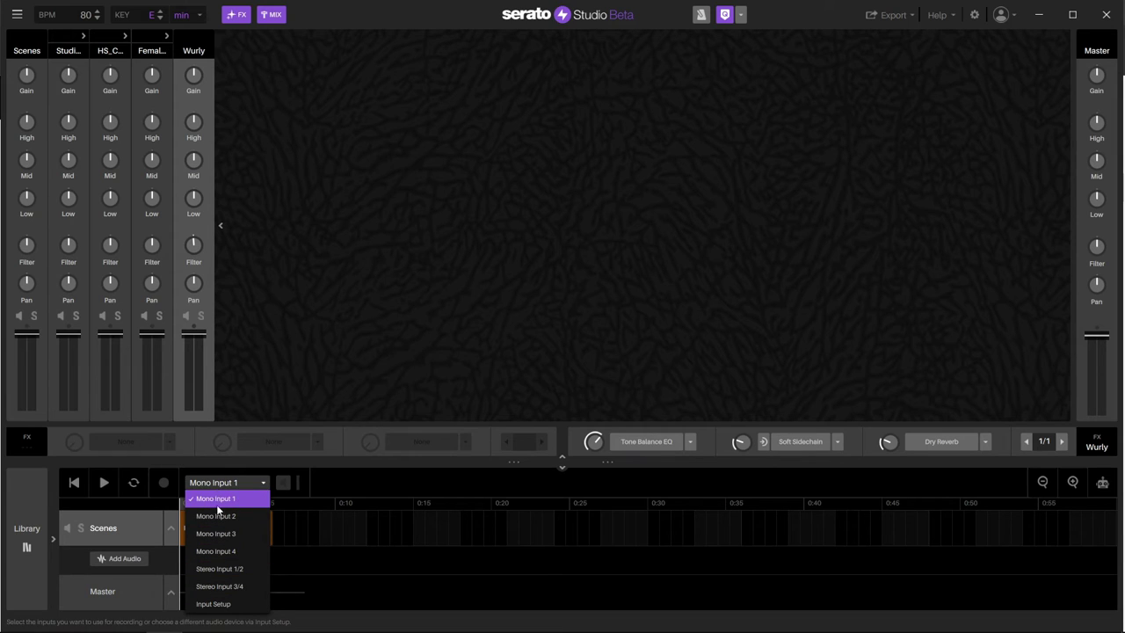
click(256, 483)
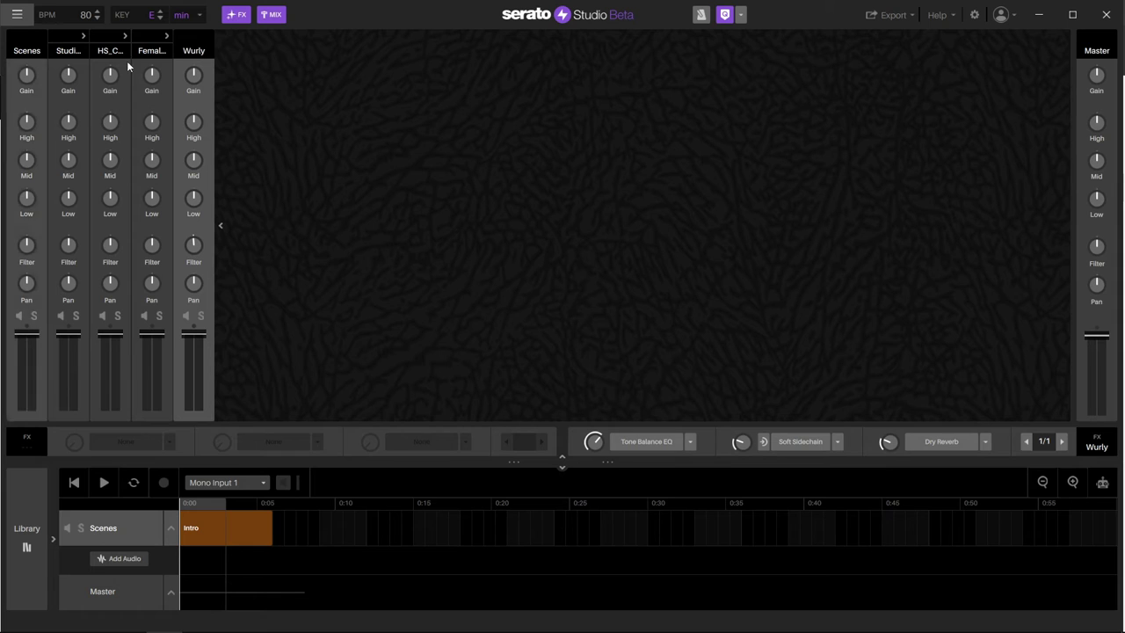
Open the recent project tuto serato2 without saving the changes to the current untitled project
click(17, 14)
mouse_move(68, 24)
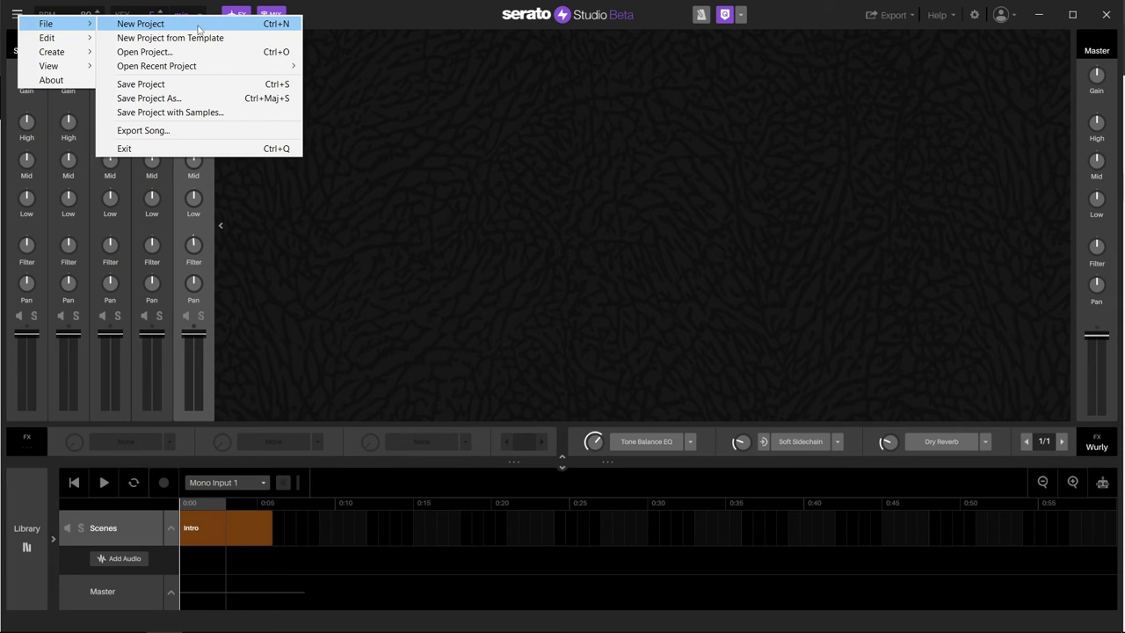
mouse_move(197, 68)
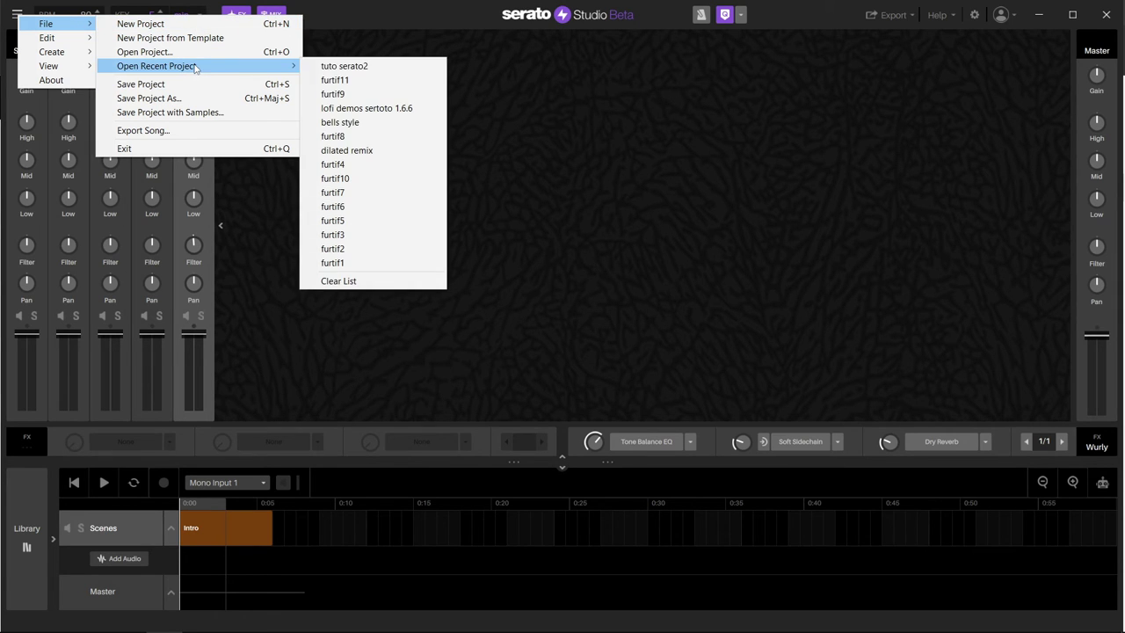
click(343, 73)
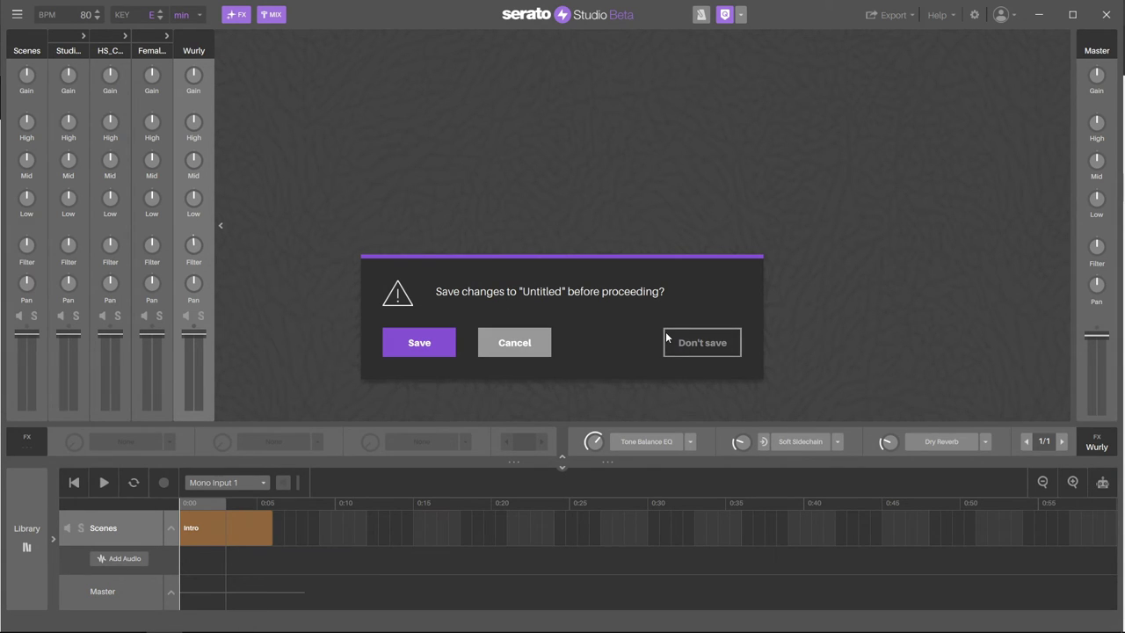
click(695, 343)
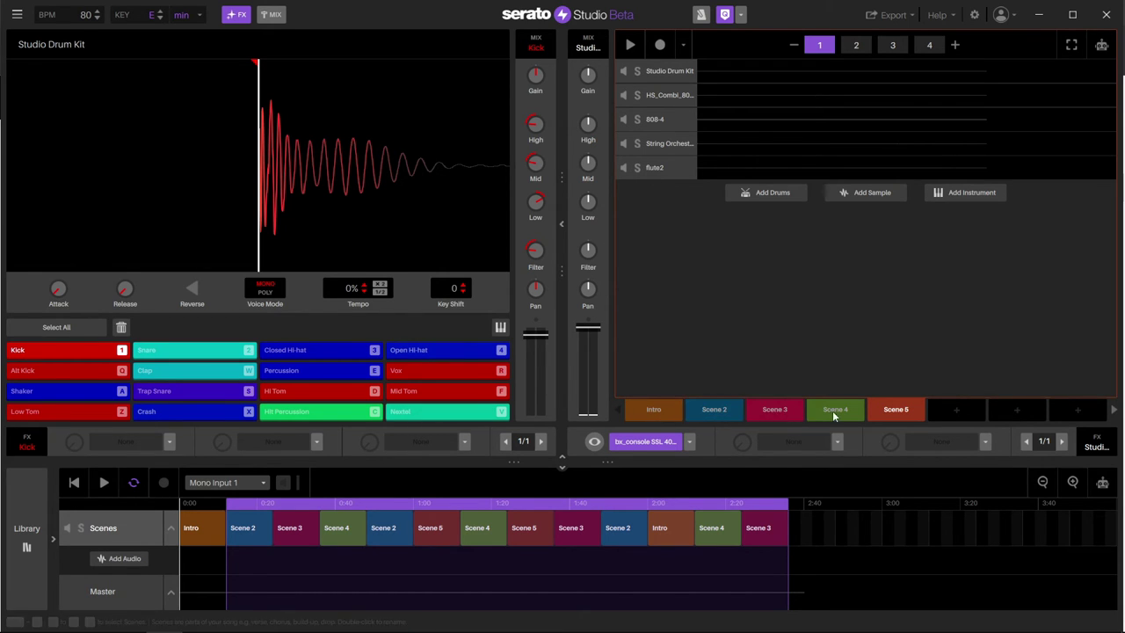
Play the Intro scene with the library shown, and expand the HS_Combi track to examine its slice sequence during playback
click(657, 410)
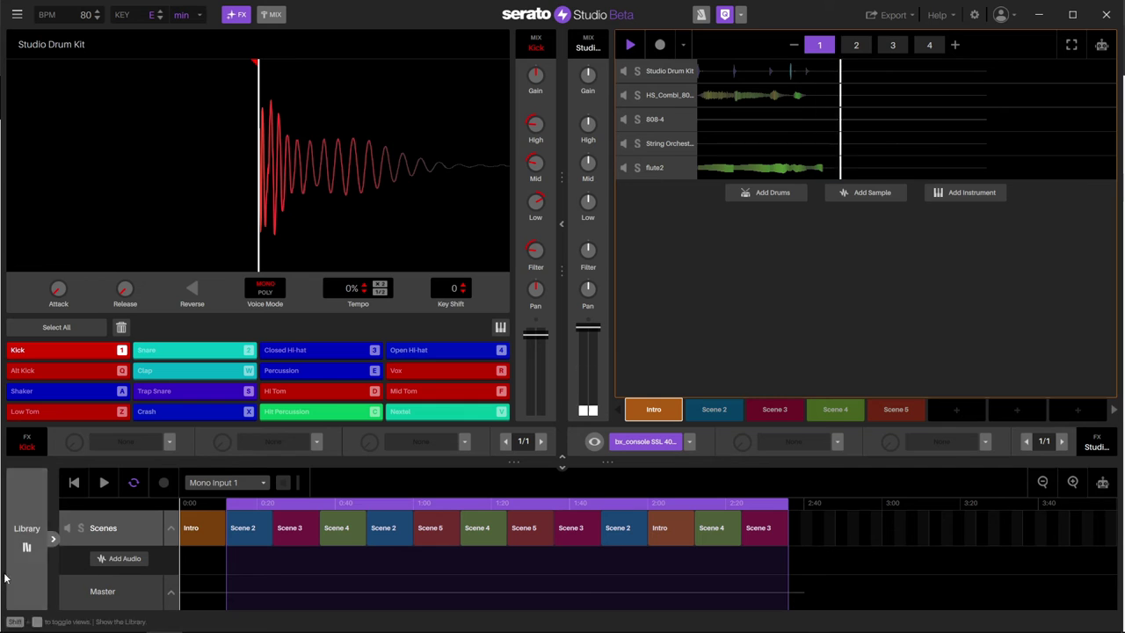
click(26, 531)
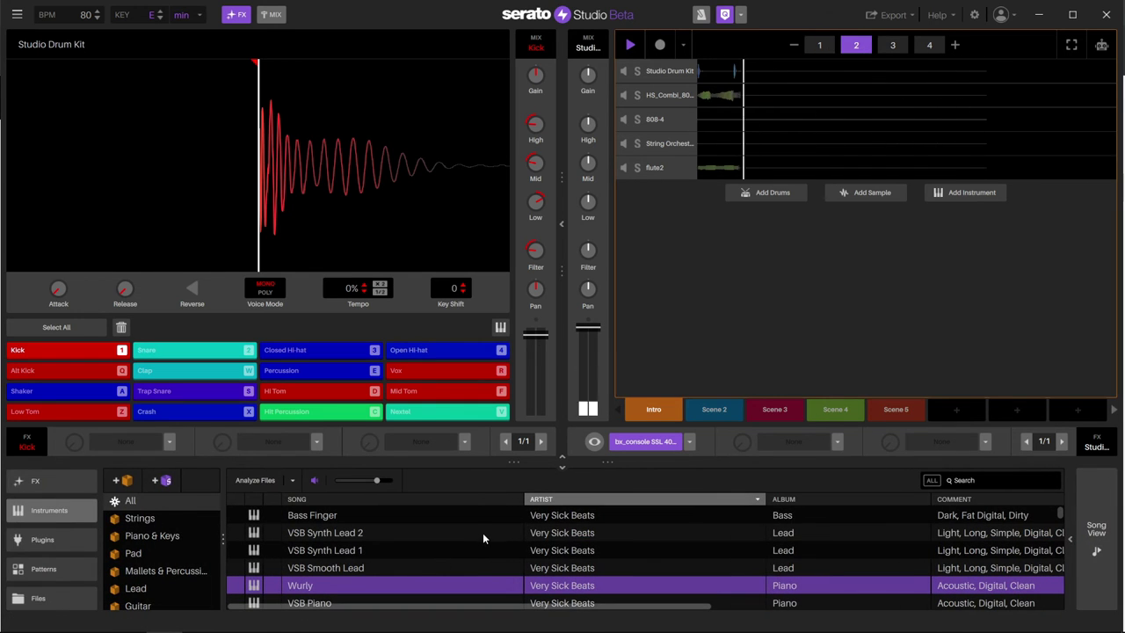
key(space)
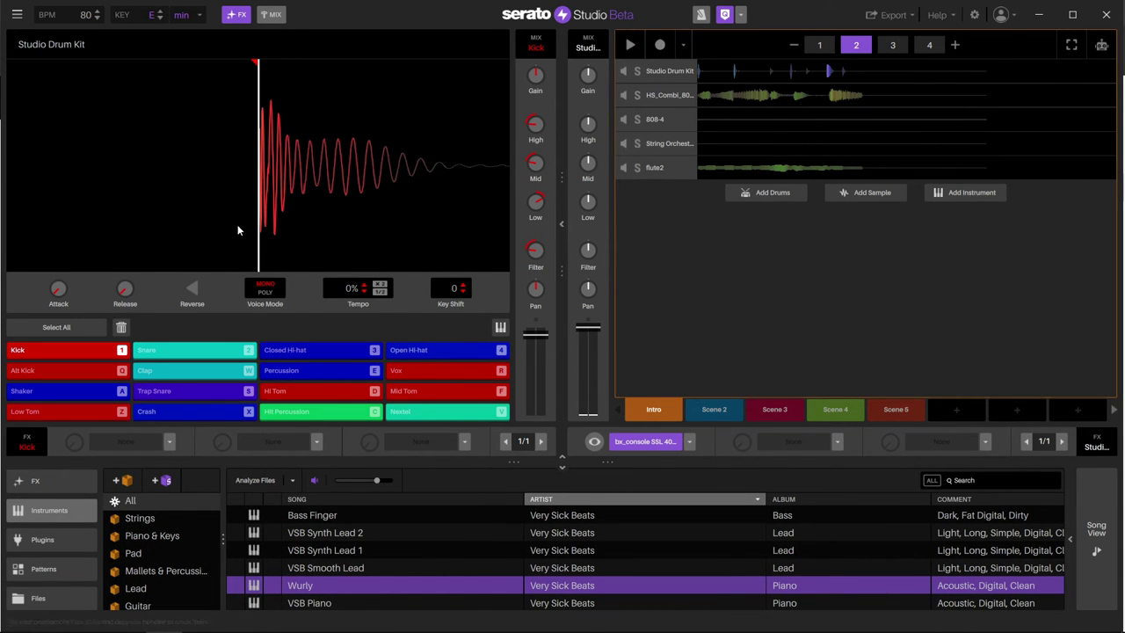
click(663, 96)
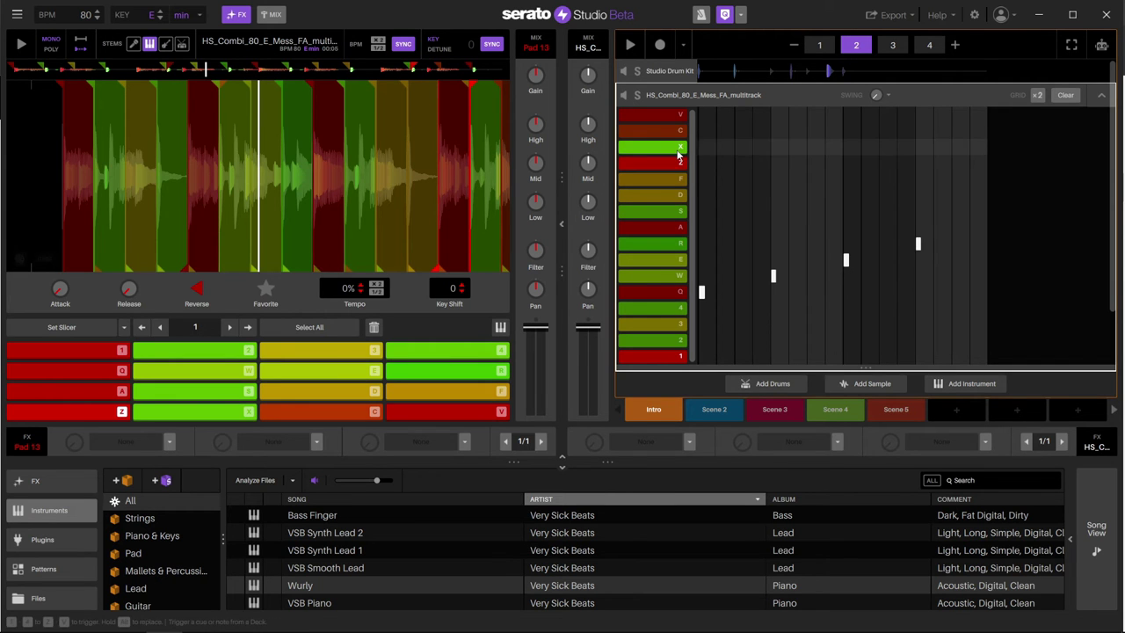
key(space)
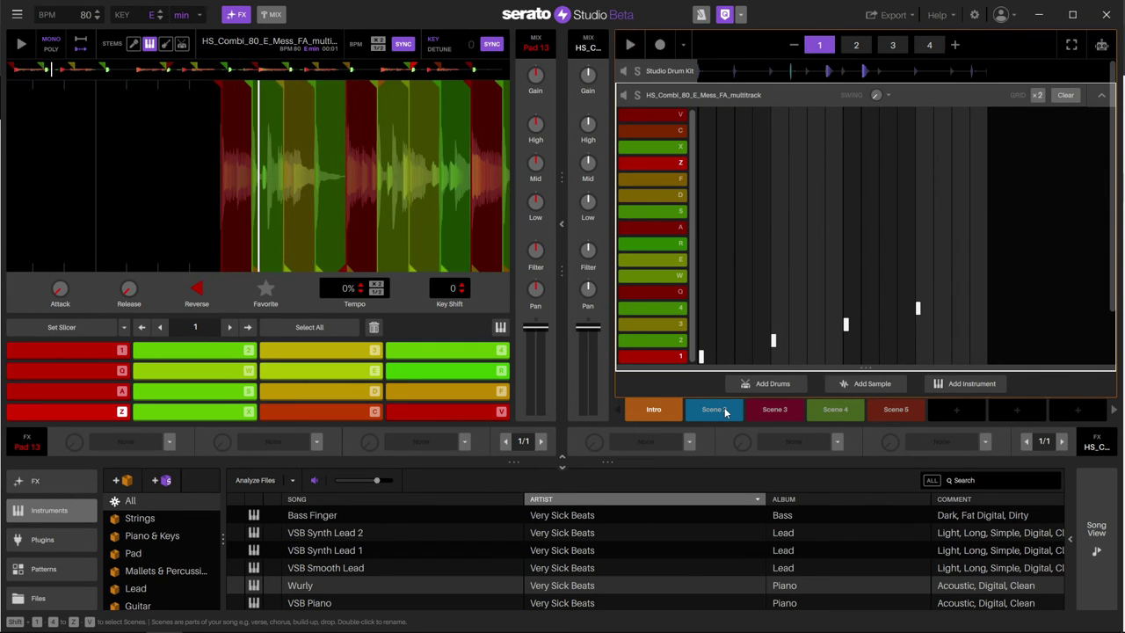
Play Scene 2, Scene 3 and Scene 4 while viewing the HS_Combi slice sequence, and collapse that track
click(725, 412)
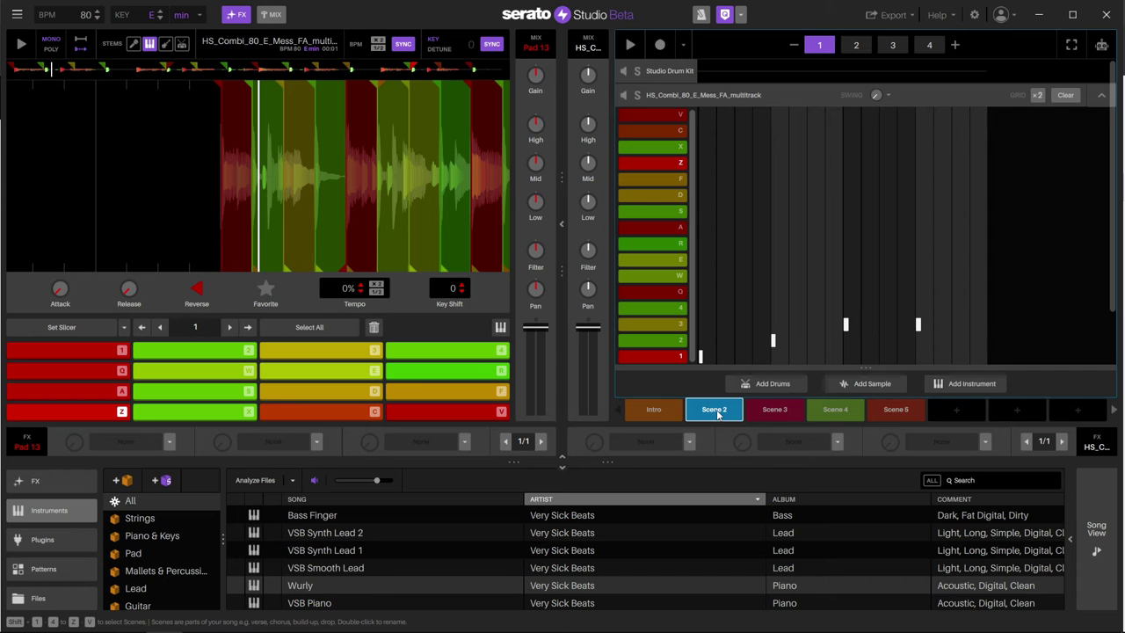
key(space)
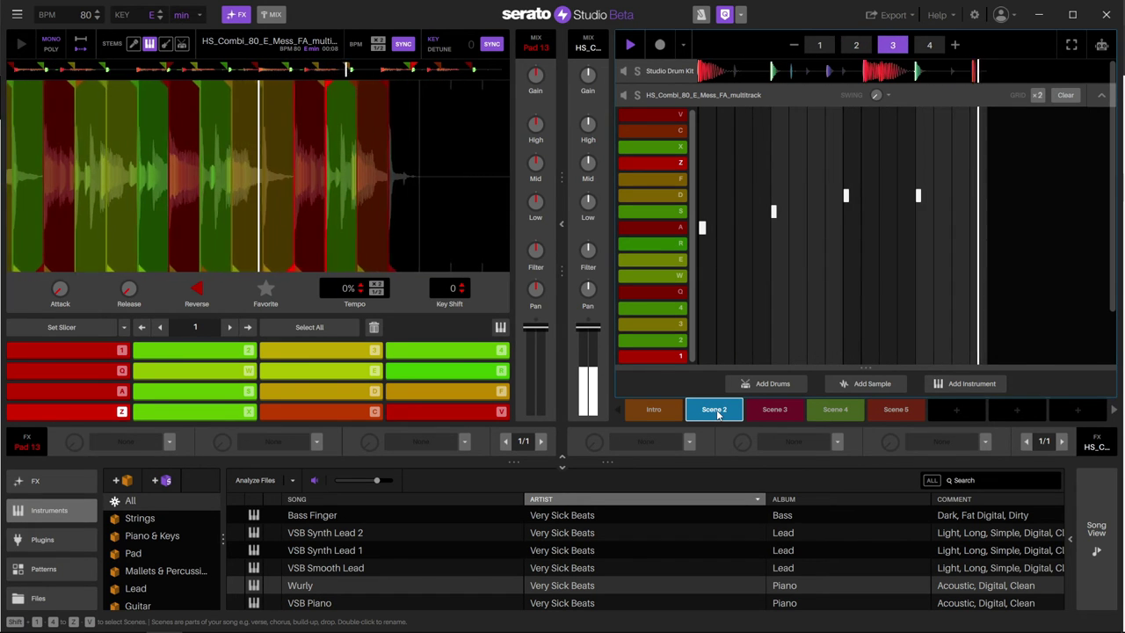
click(775, 410)
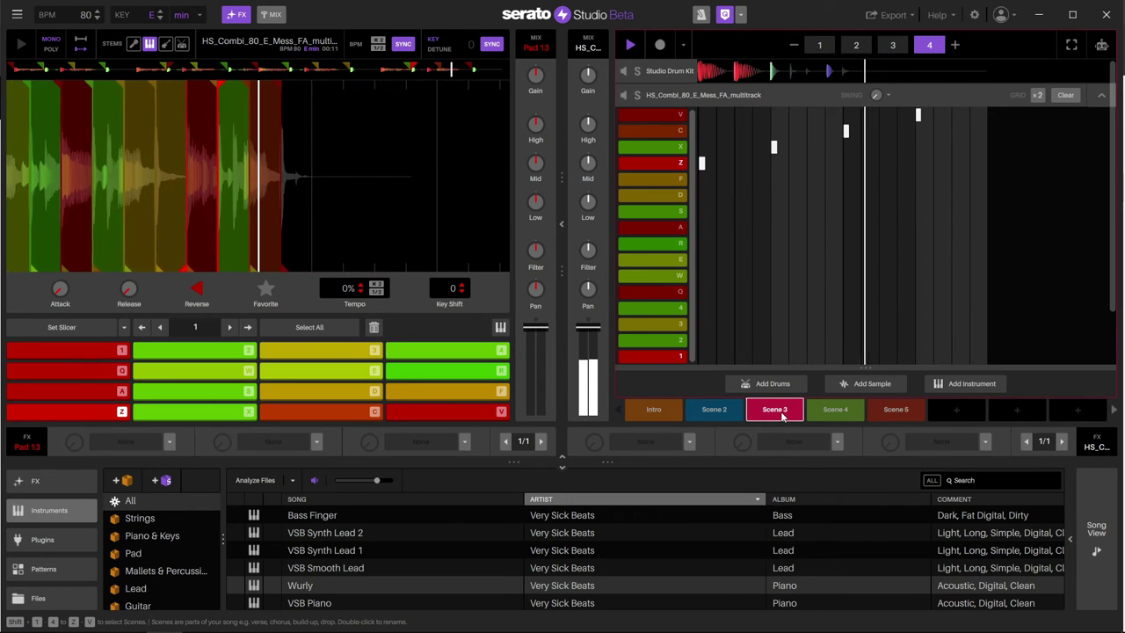
click(831, 419)
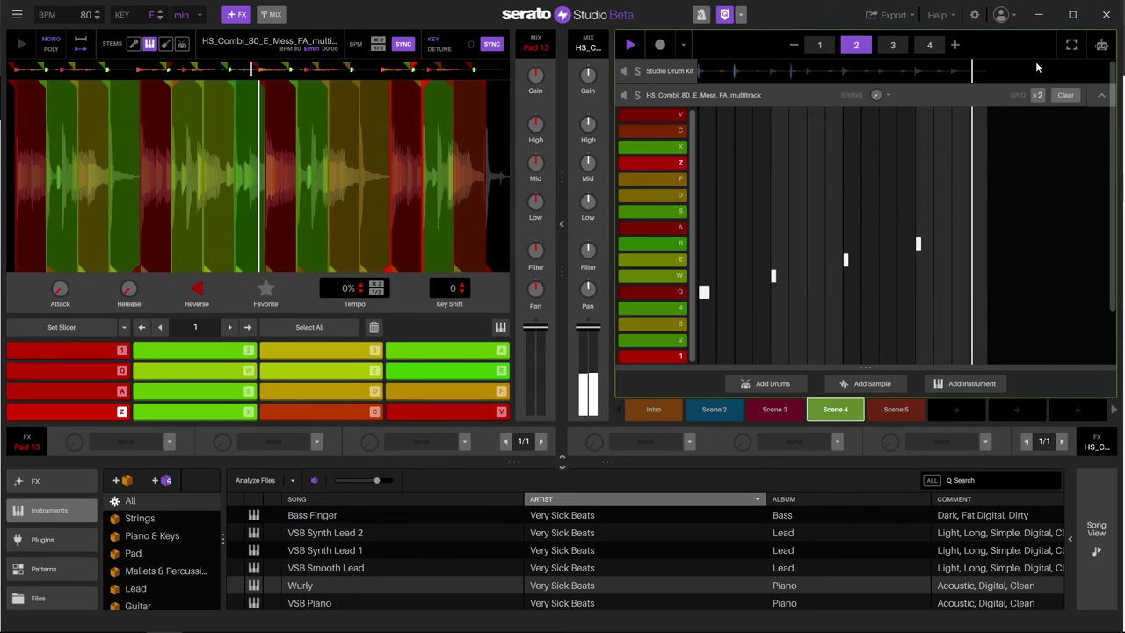
click(1104, 96)
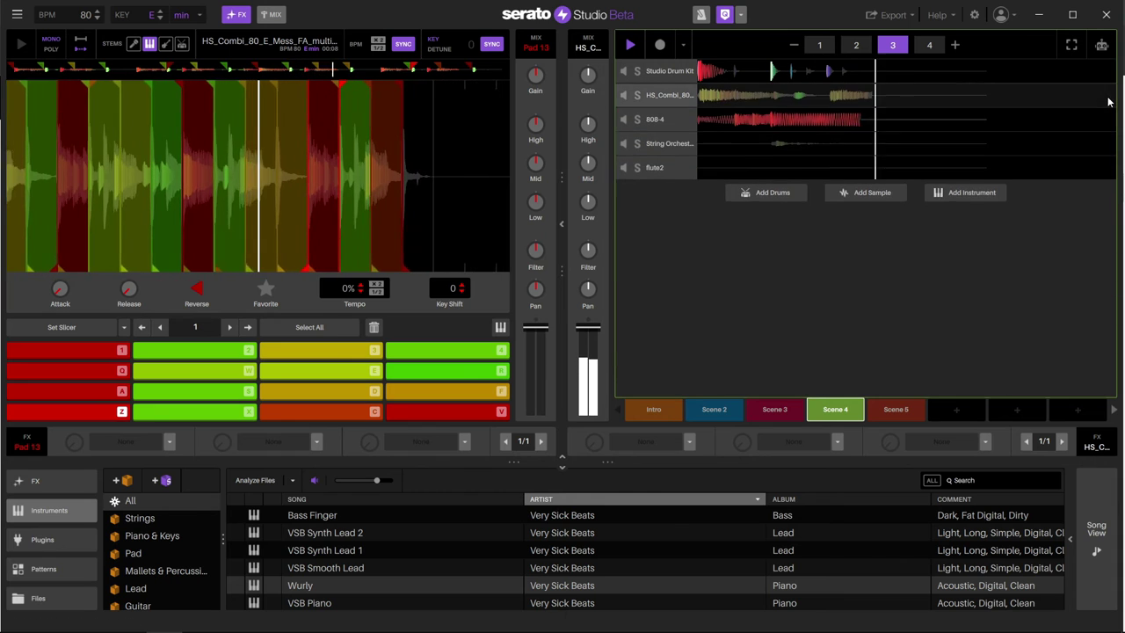
Select Scene 5, play it to hear its patterns, and stop playback
click(884, 414)
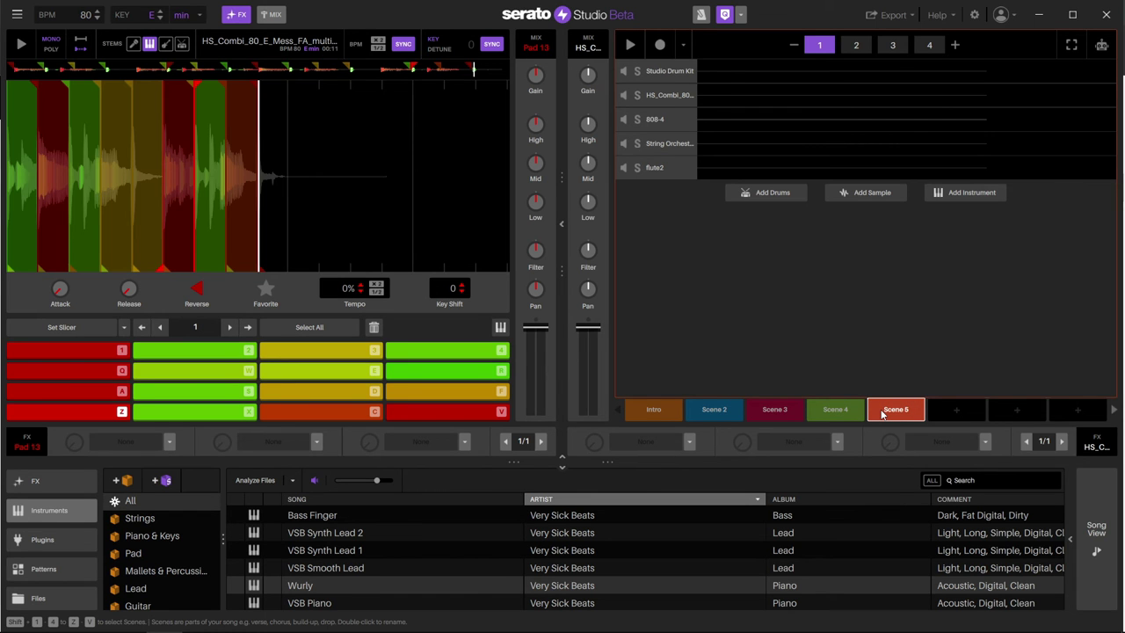
key(space)
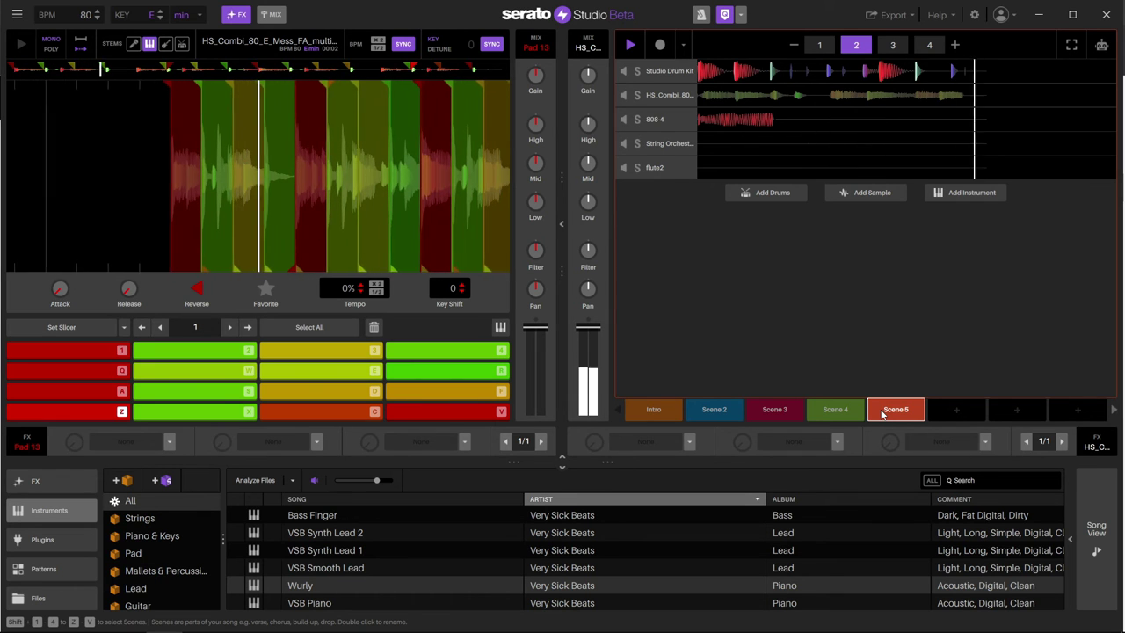
key(space)
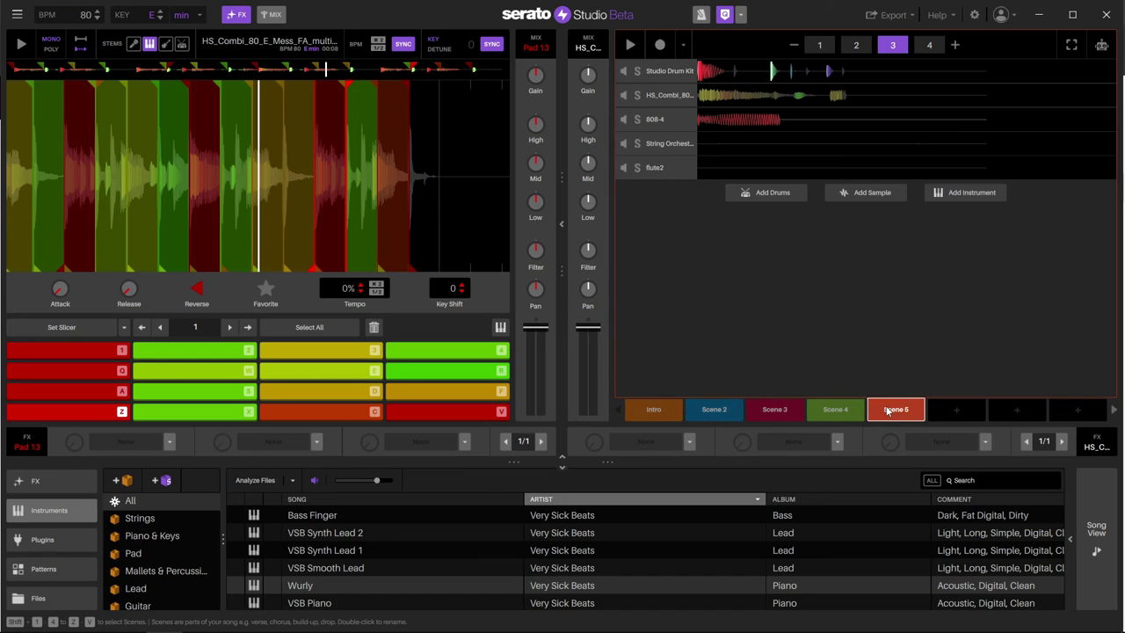
Show the song arrangement in place of the library, select the Intro scene and play the song timeline
click(1096, 532)
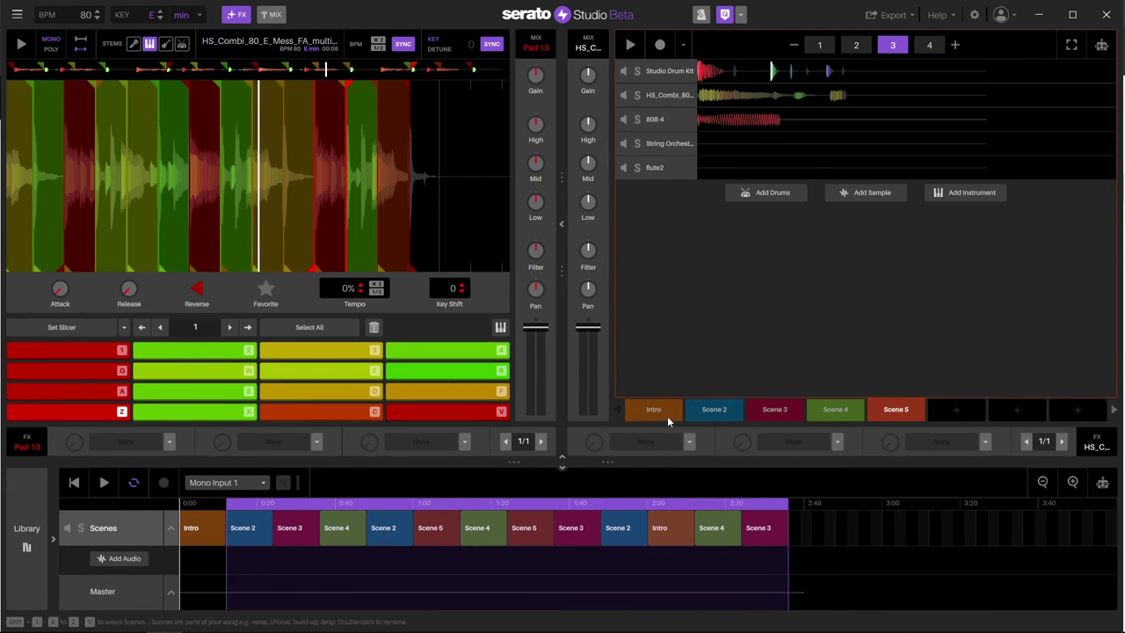
drag(655, 411, 632, 413)
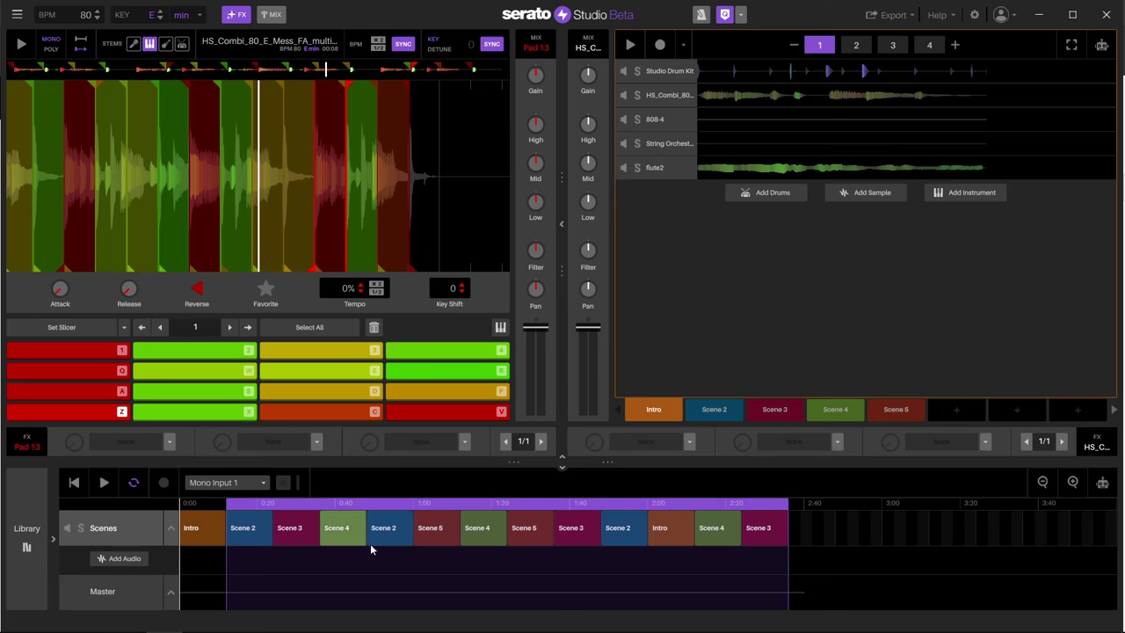
click(102, 483)
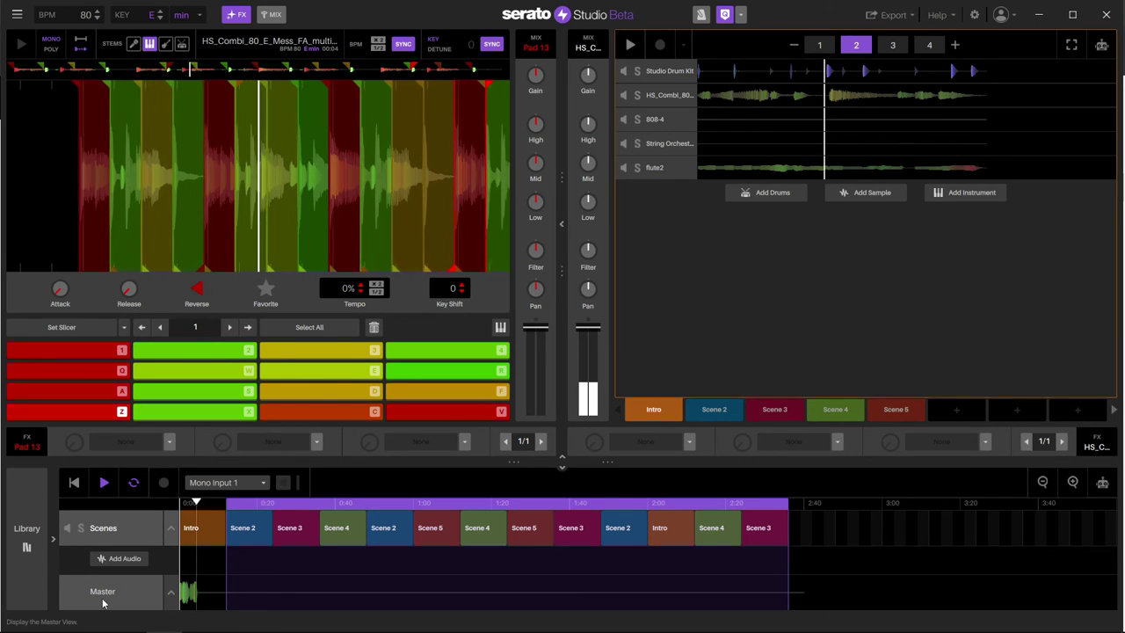
Show the full mixer and examine the individual channels of the Studio Drum Kit and HS_Combi during song playback, collapsing each again
click(271, 16)
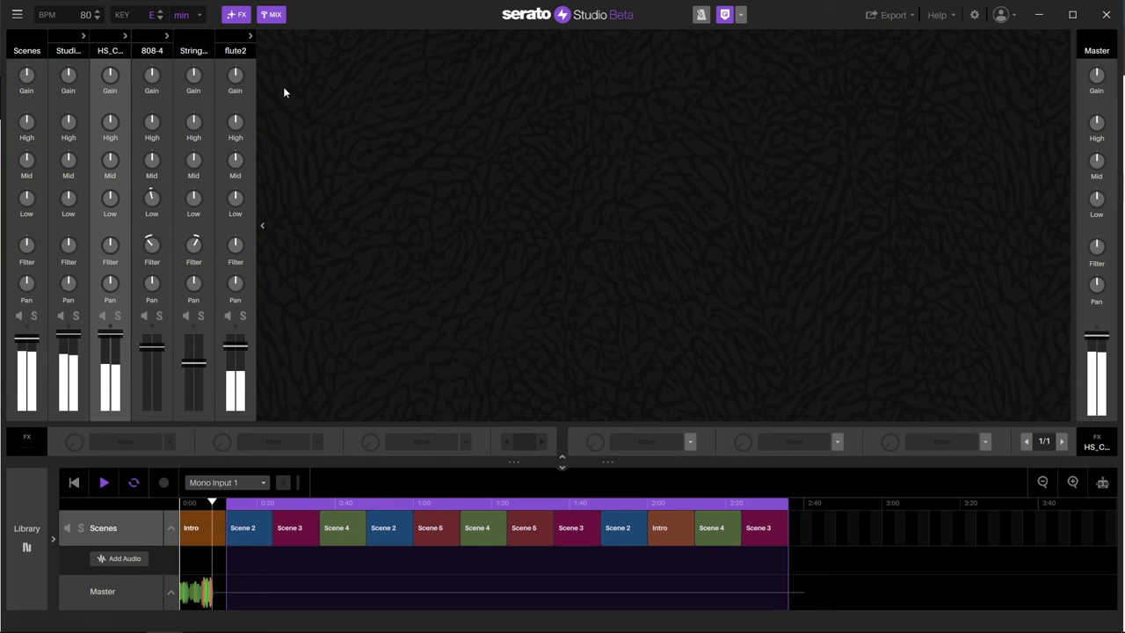
click(82, 36)
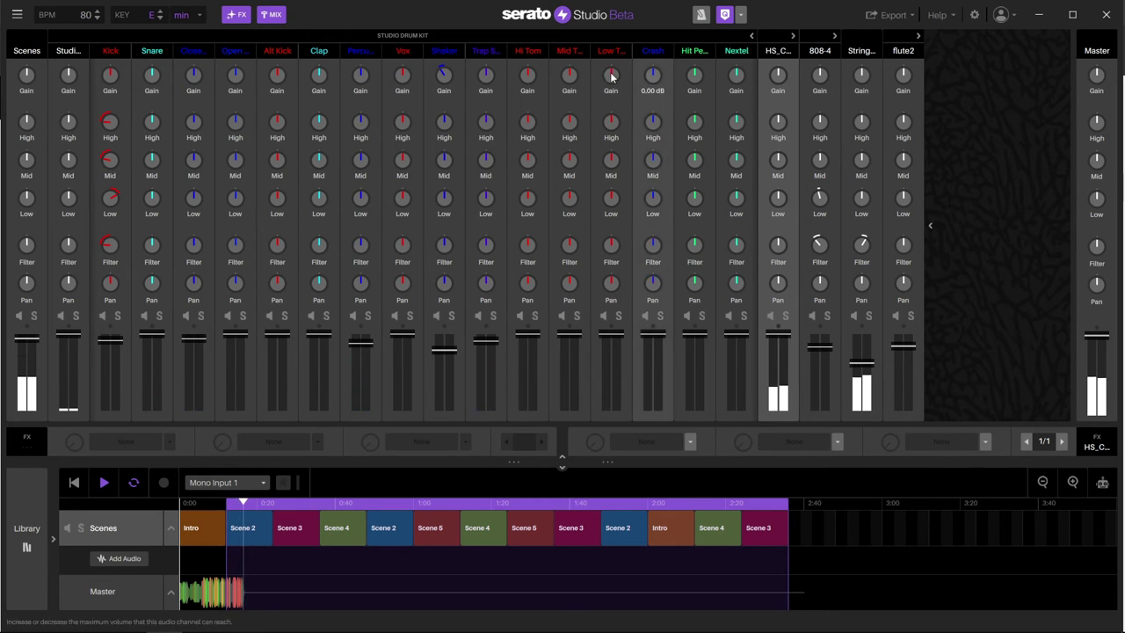
click(750, 37)
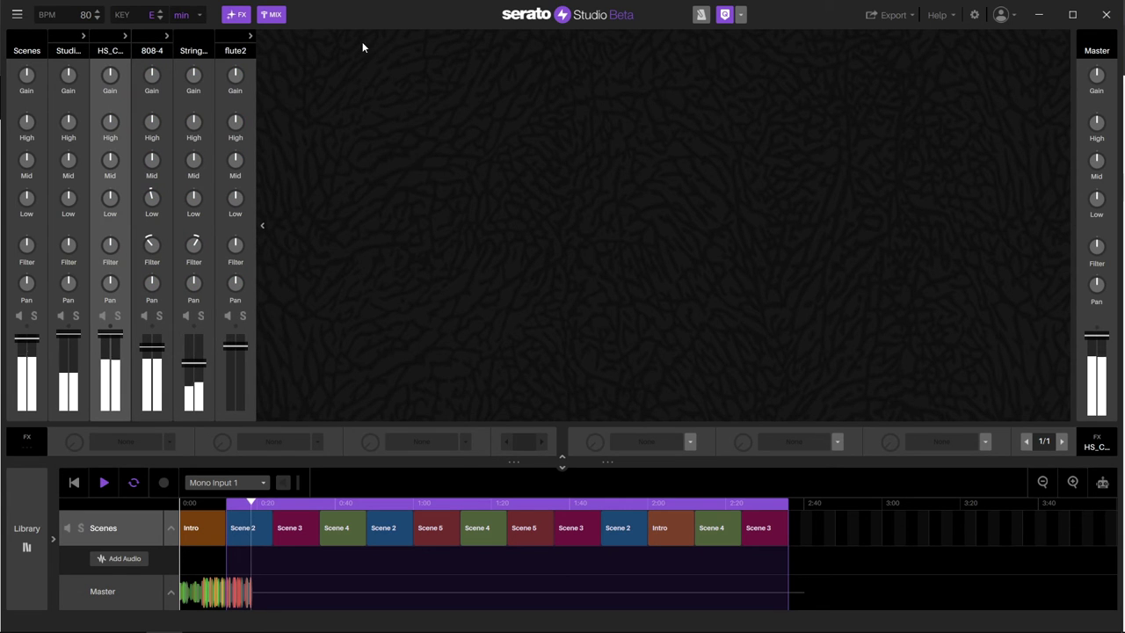
click(124, 35)
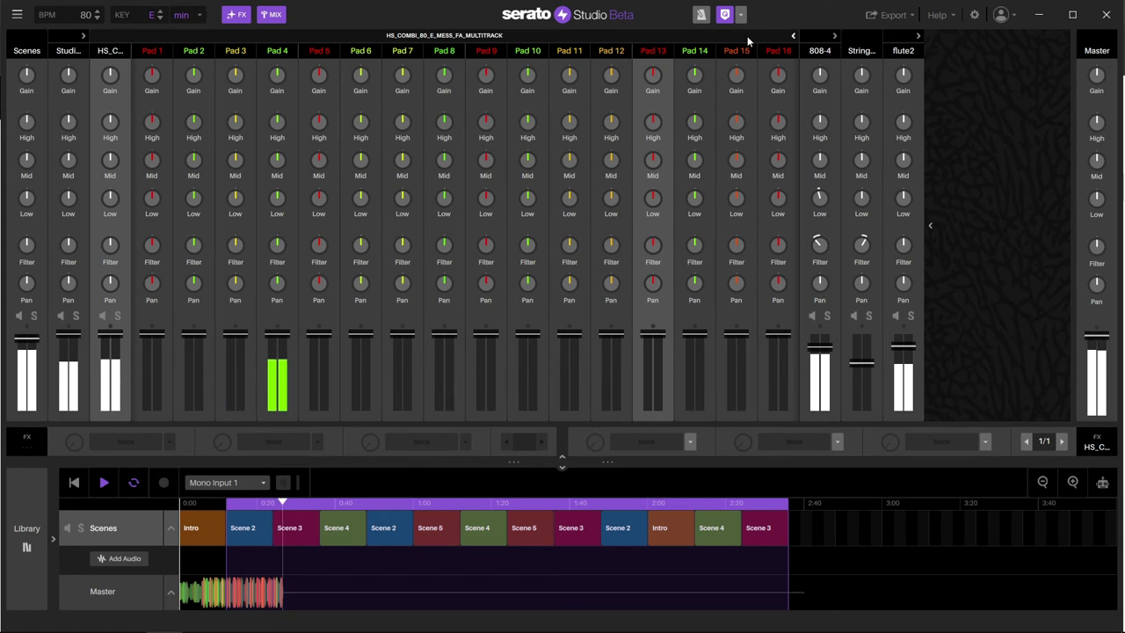
click(789, 38)
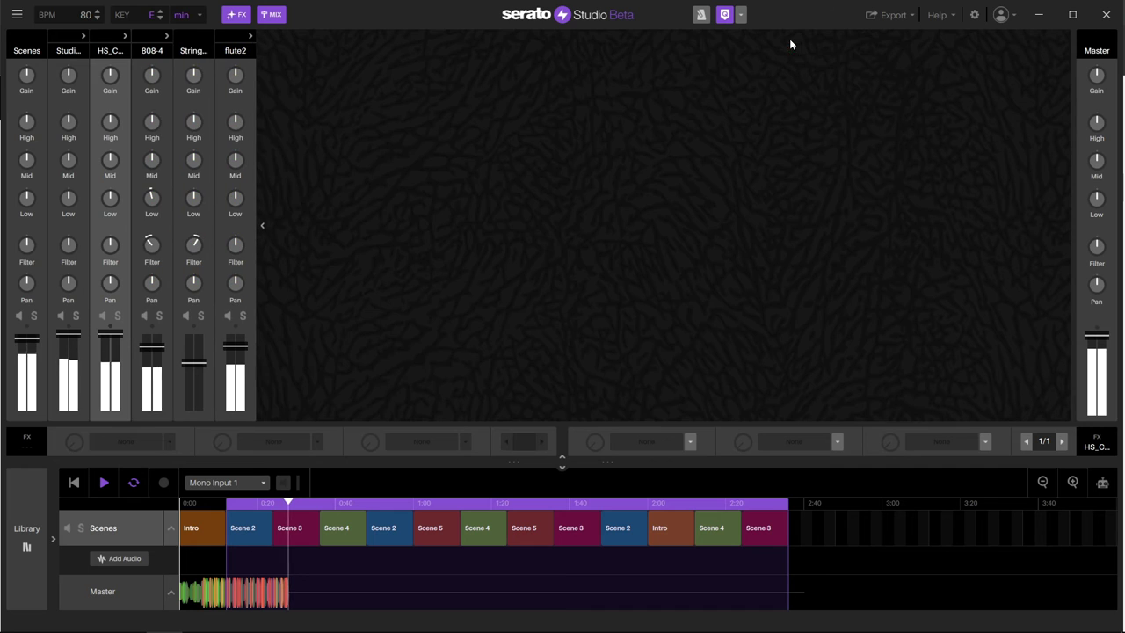
Examine the individual pad channels of 808-4 and flute2 in the mixer, and collapse them again
click(167, 36)
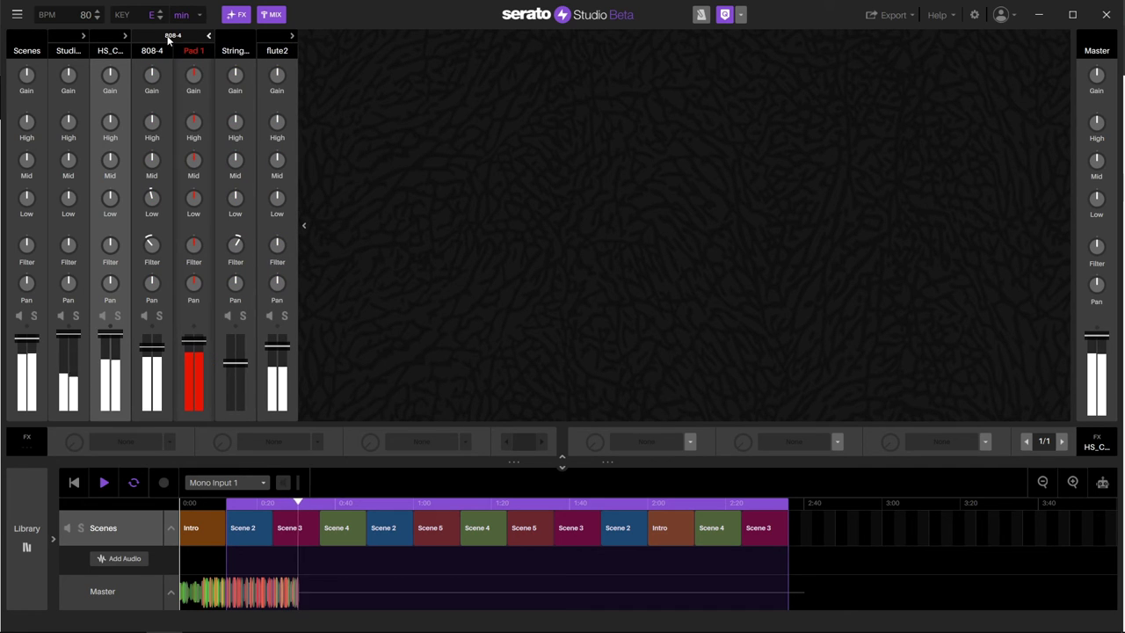
click(291, 33)
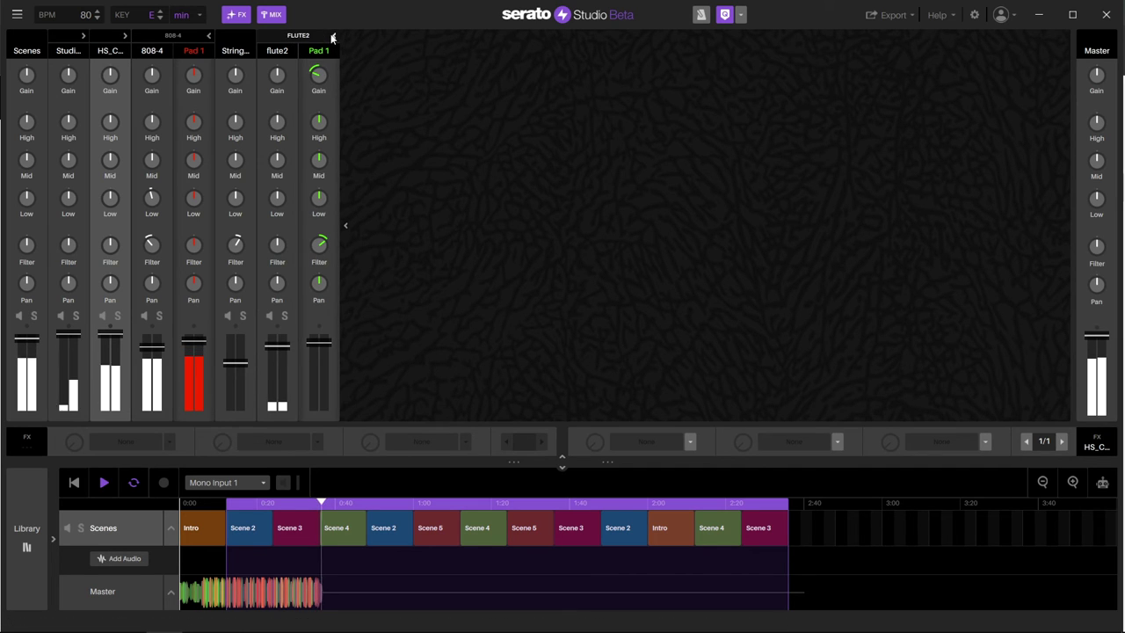
click(333, 36)
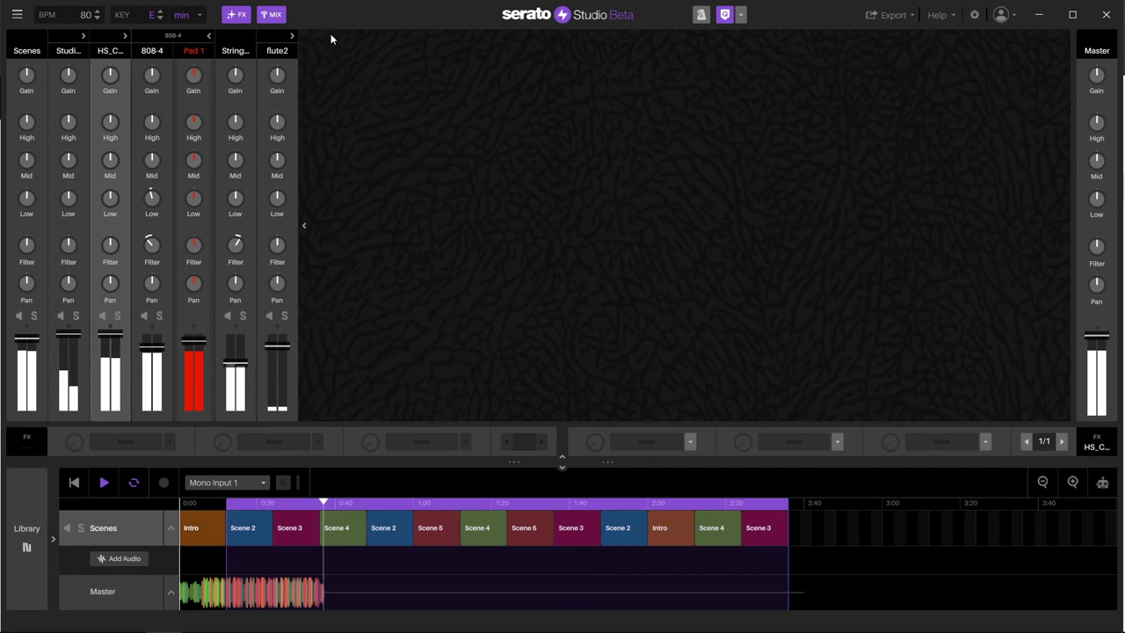
click(209, 37)
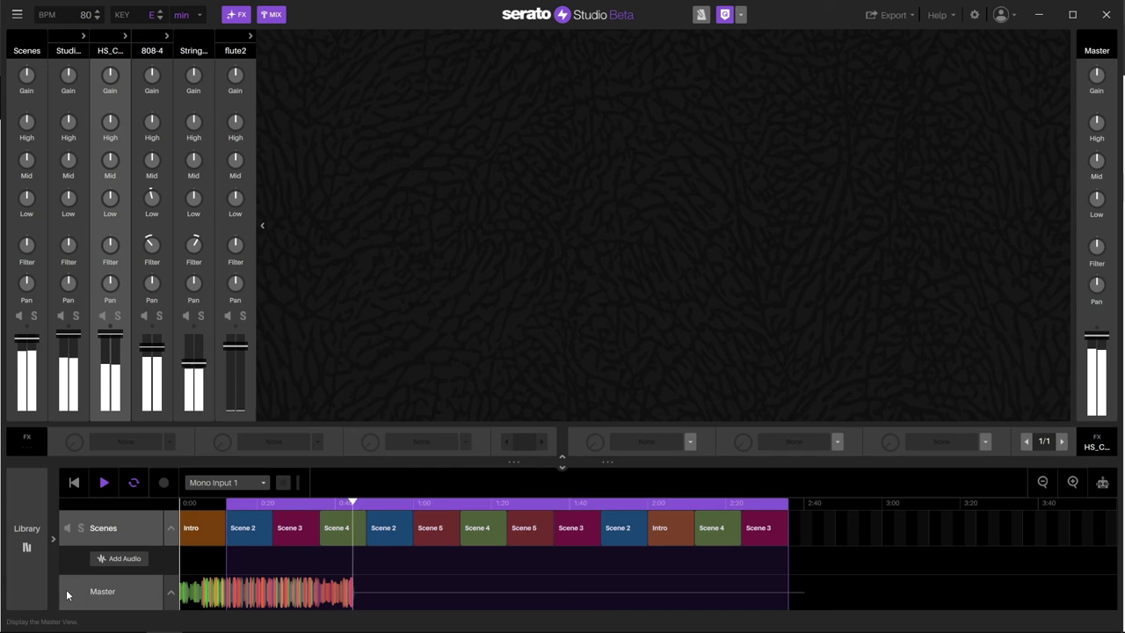
Select the Master track, stop playback and open the window of its bx_masterdesk True Peak effect
click(96, 597)
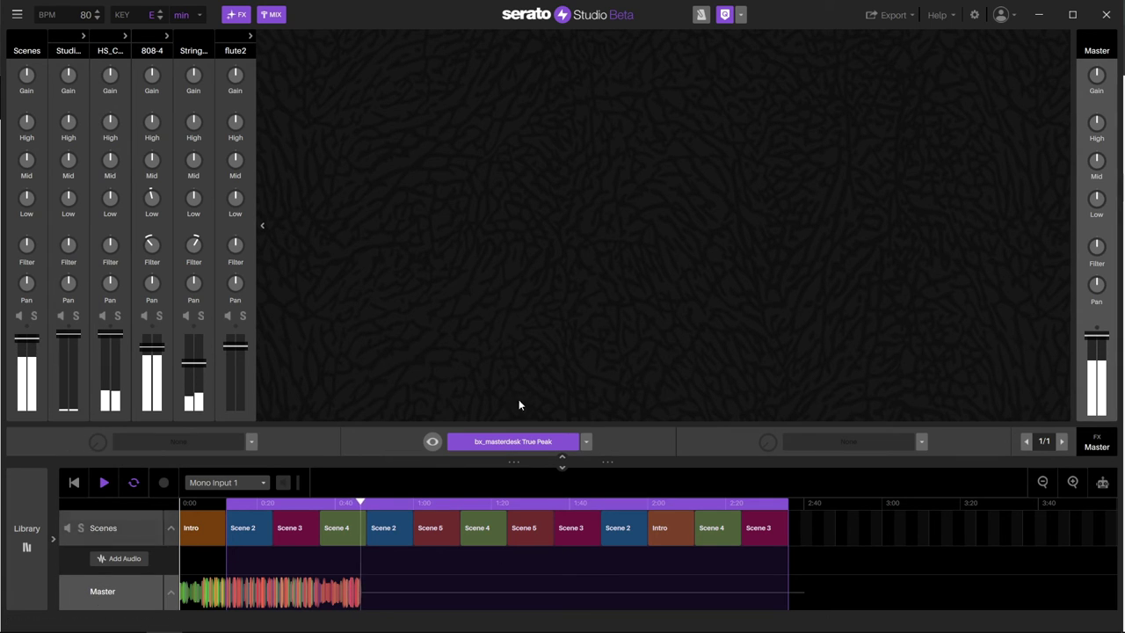
key(space)
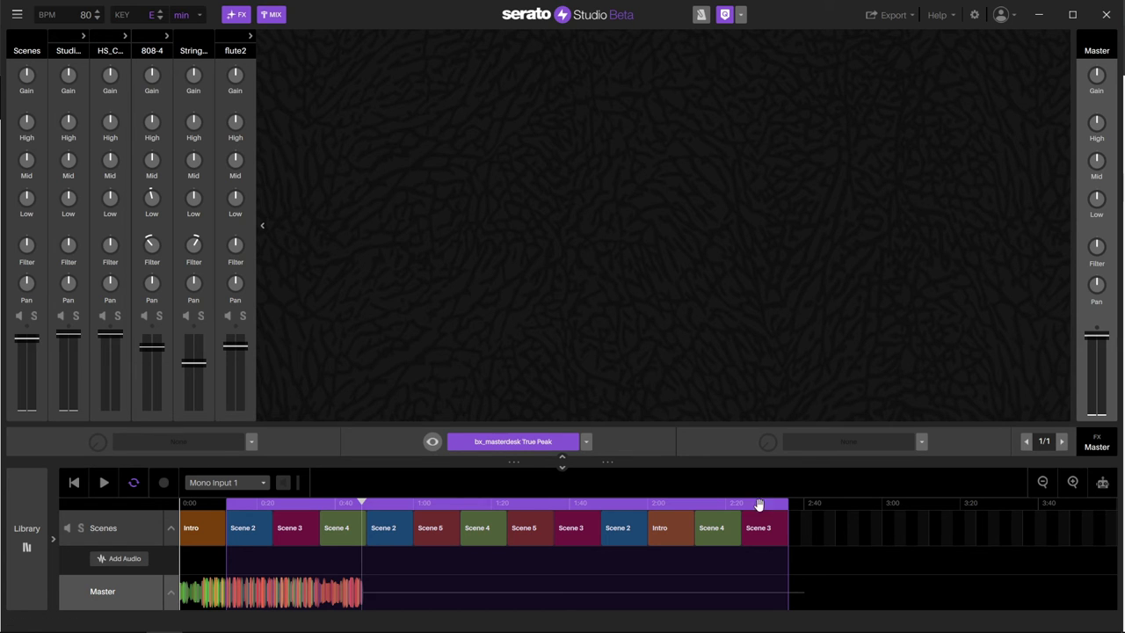
click(507, 440)
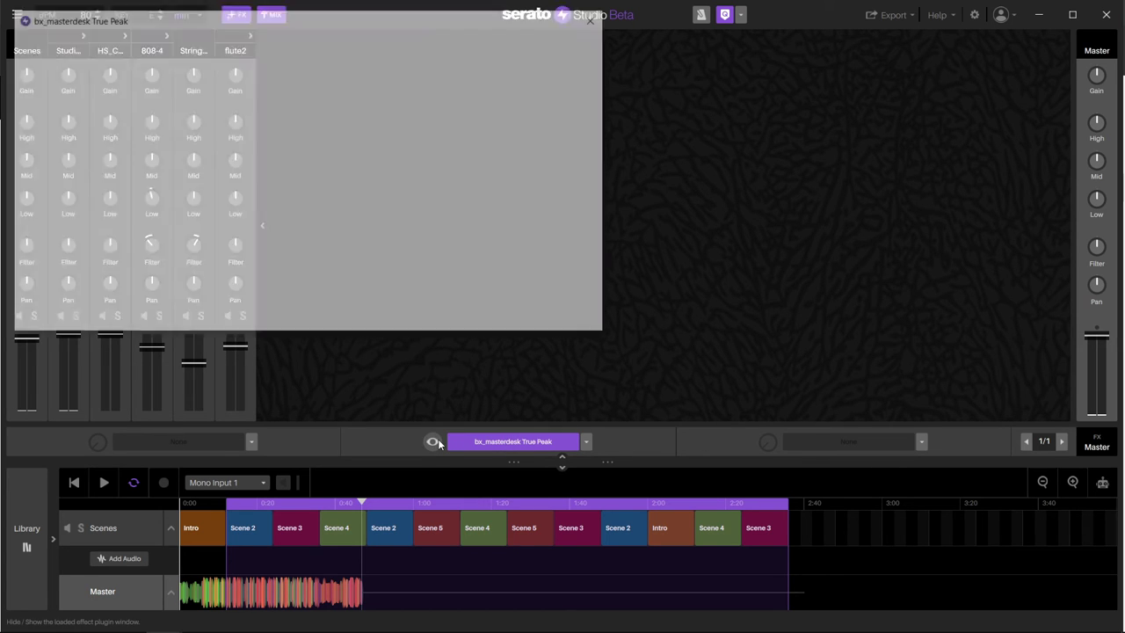
Play the song while watching the bx_masterdesk True Peak meters, show the Master waveform in place of the mixer, and close the effect window
drag(383, 21, 538, 67)
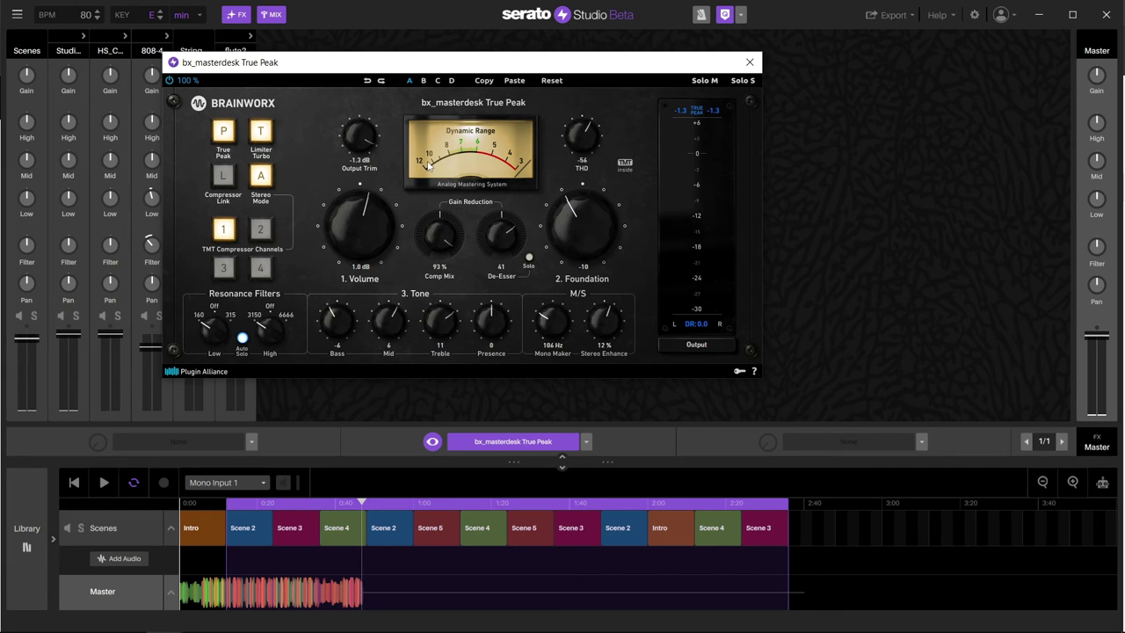
key(space)
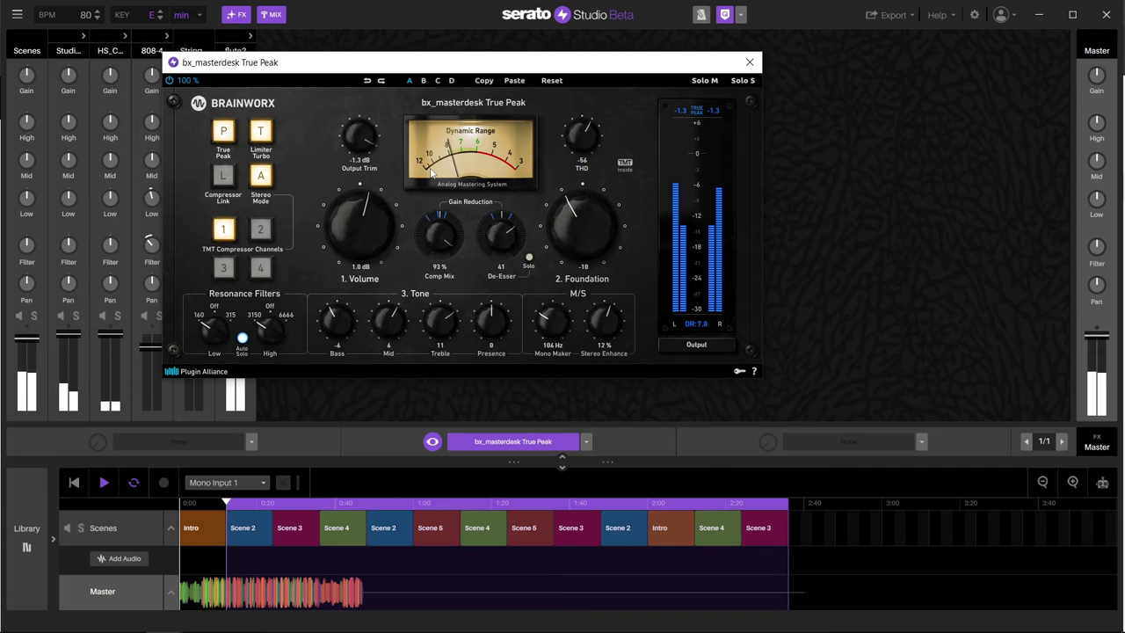
click(106, 591)
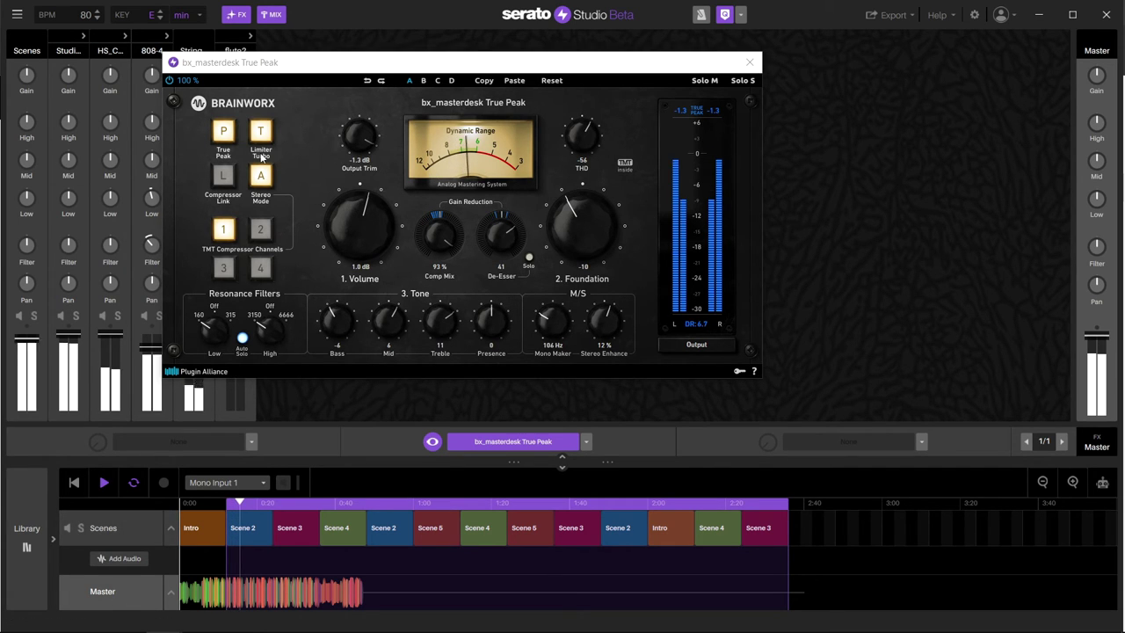
click(271, 14)
drag(591, 70, 839, 297)
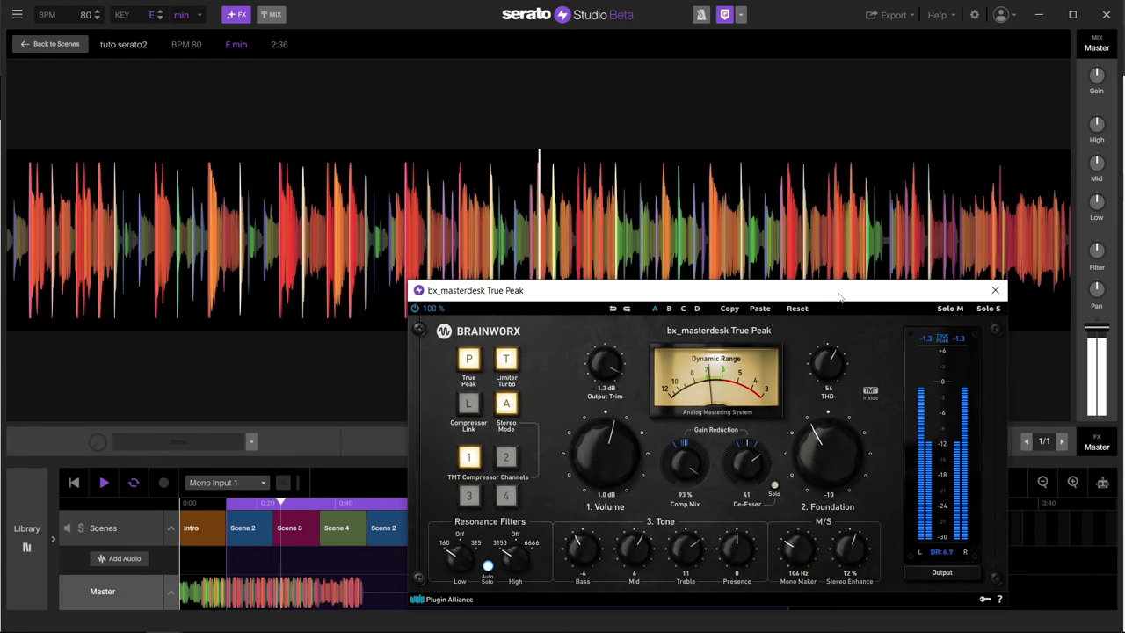
drag(839, 298, 831, 83)
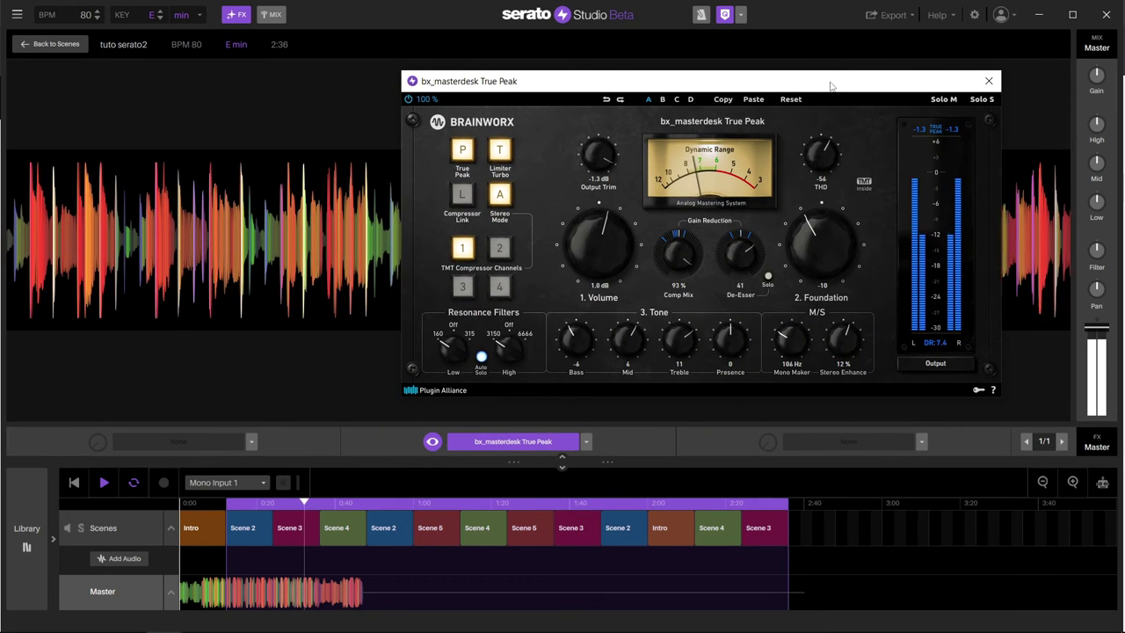
click(989, 82)
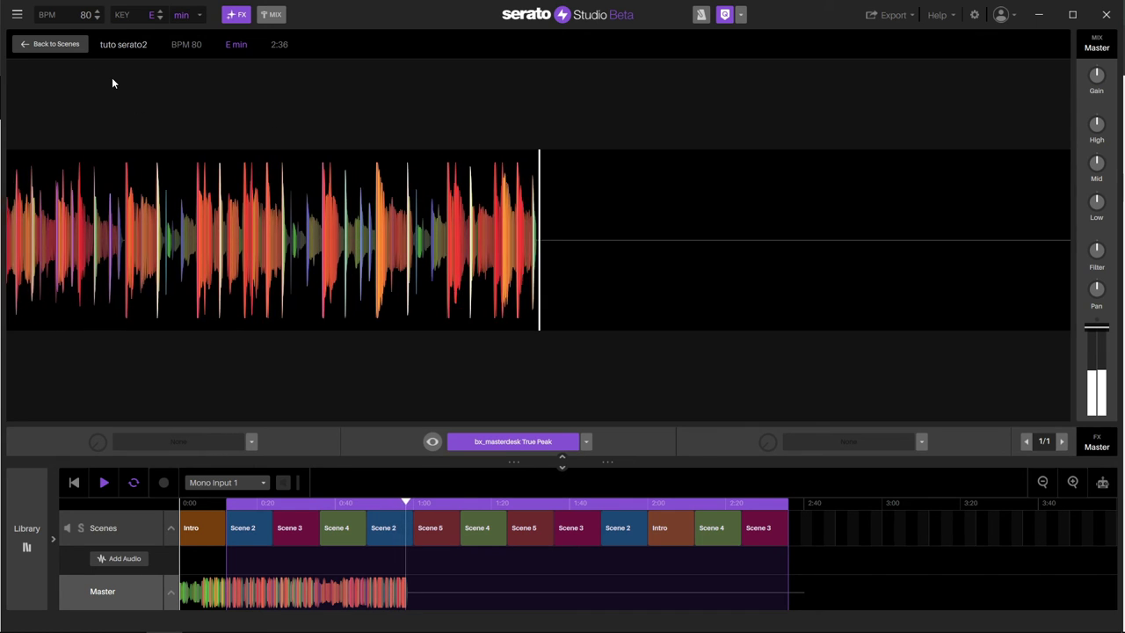
Return to the scenes view and examine the available export options without exporting anything
click(50, 45)
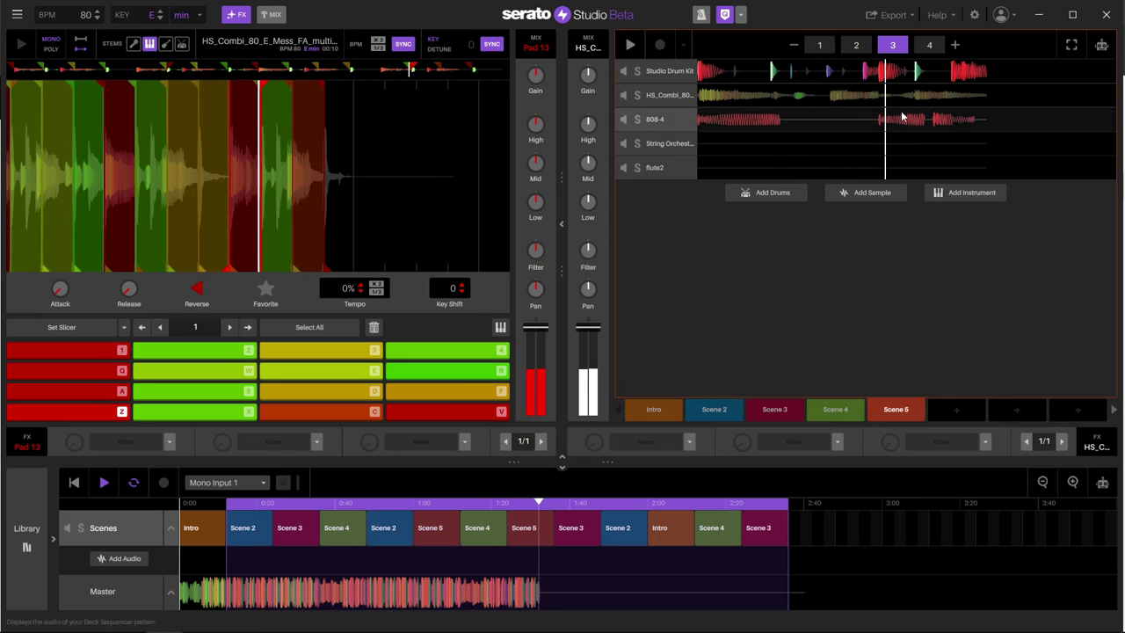
click(912, 17)
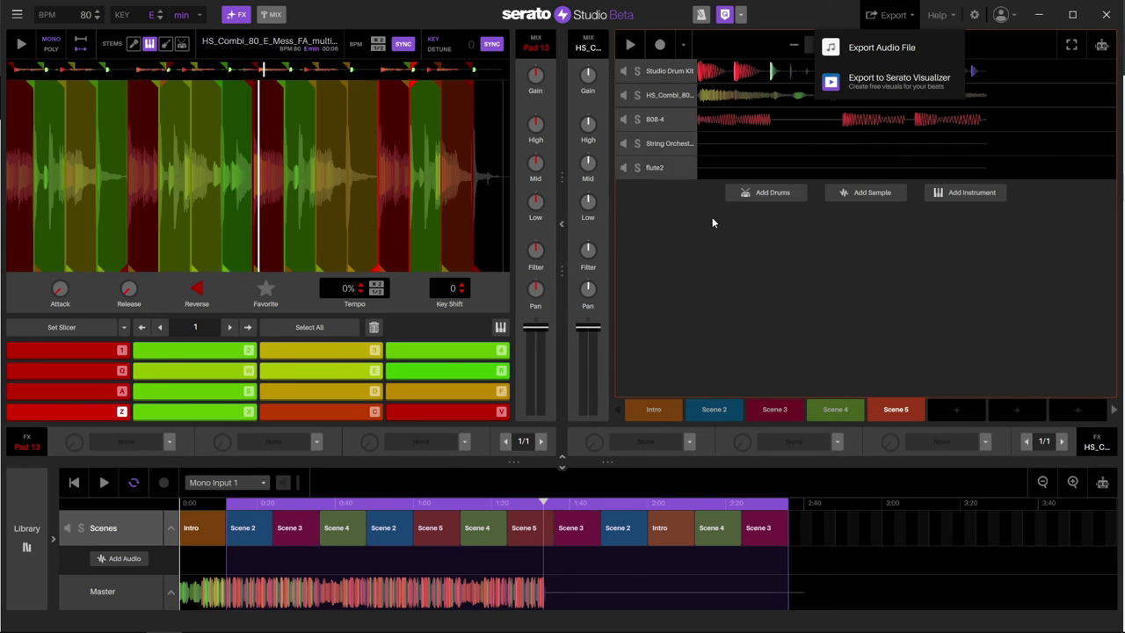
click(612, 230)
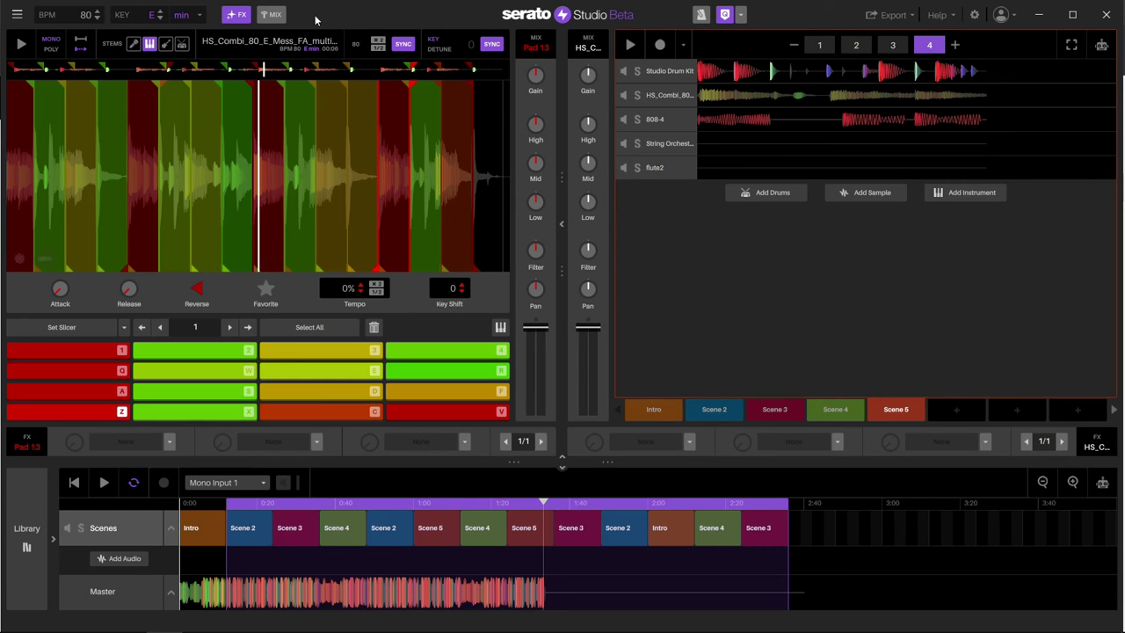
Demonstrate hiding and showing the effects strip and the full mixer, ending with effects shown and the full mixer hidden
click(234, 15)
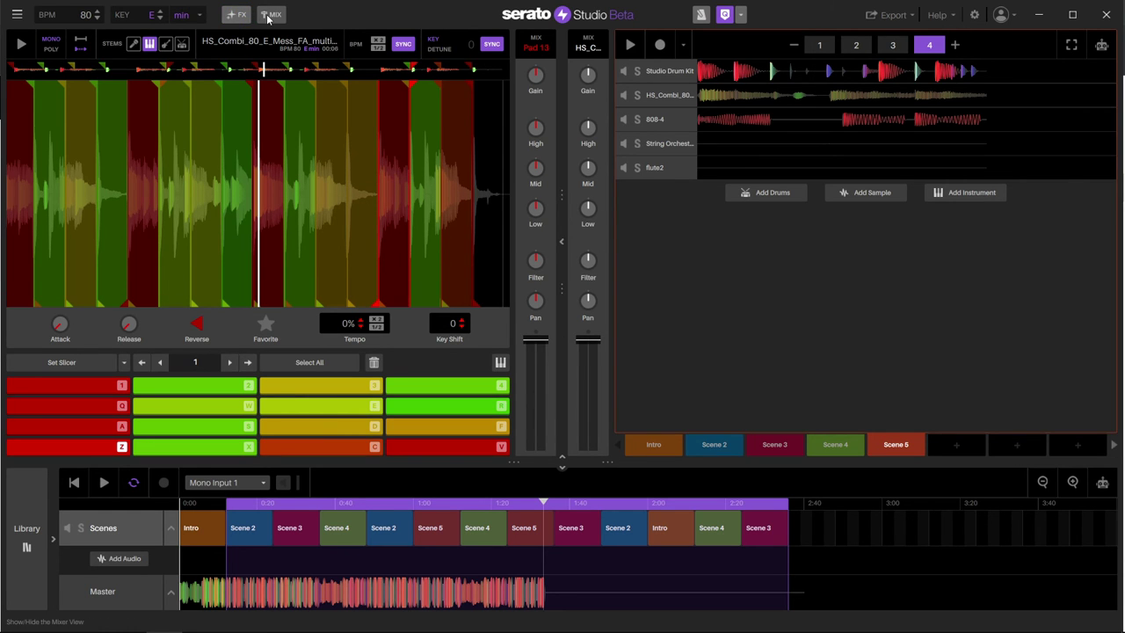
click(271, 14)
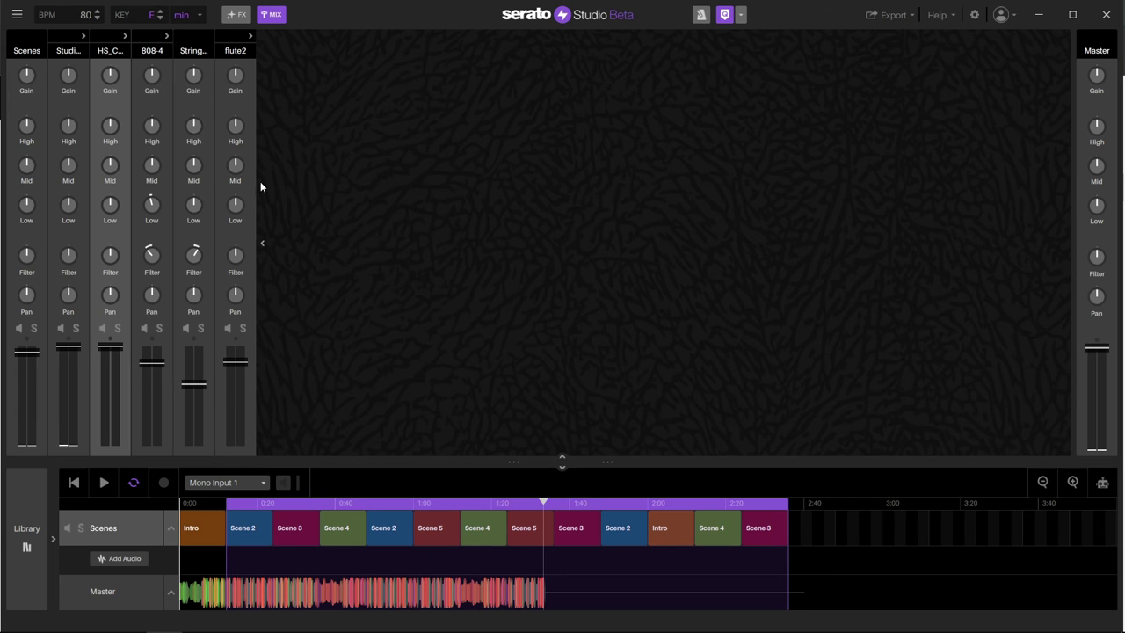
click(233, 15)
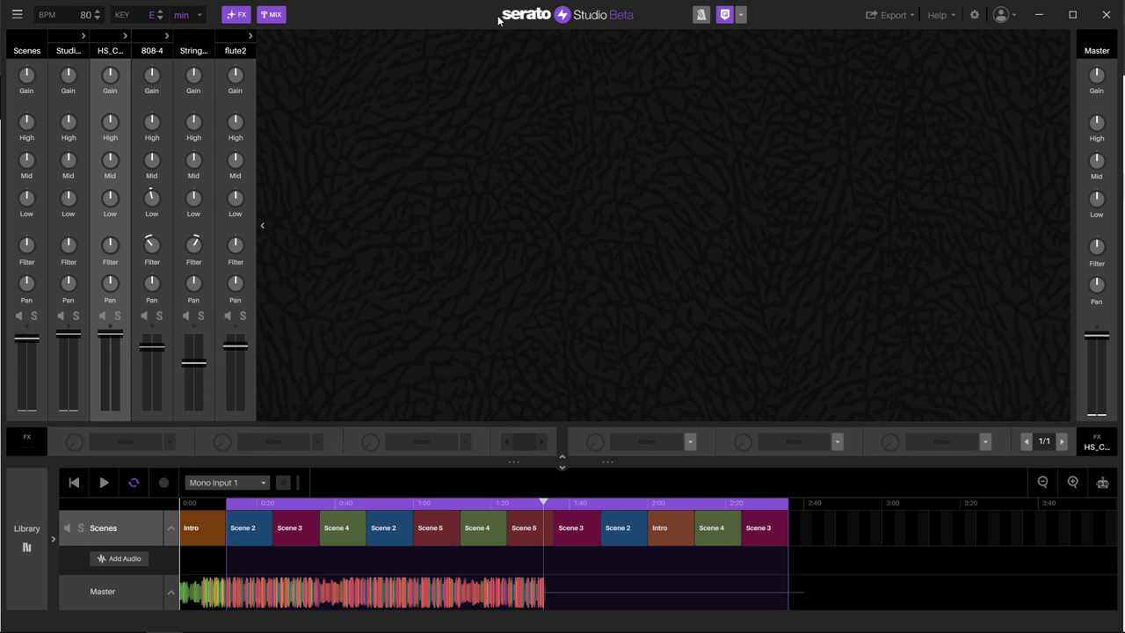
click(260, 16)
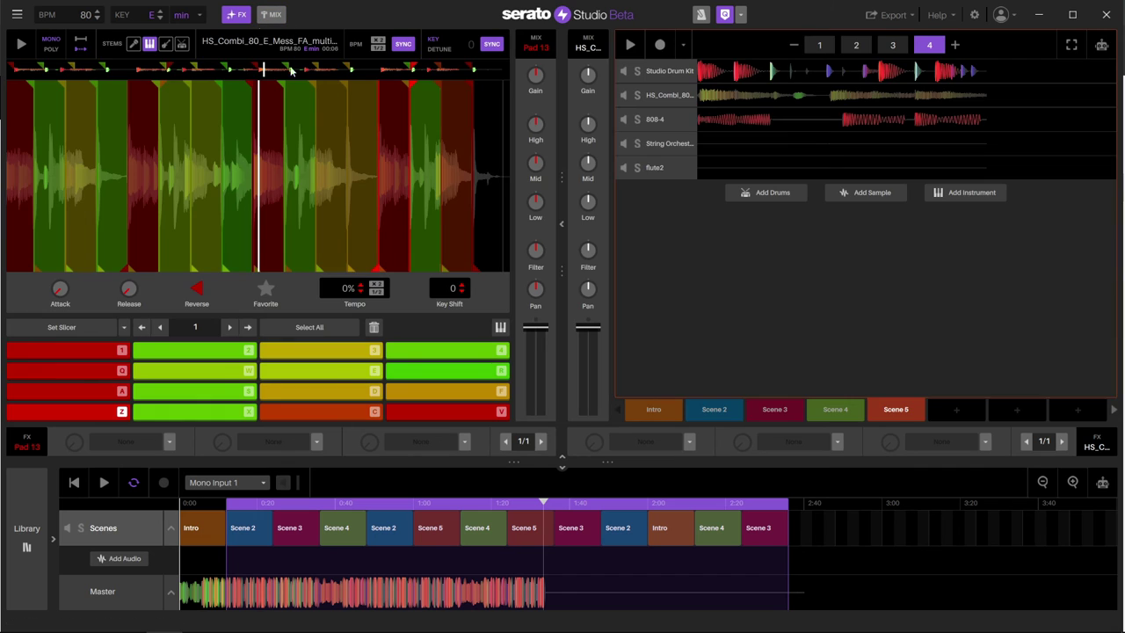
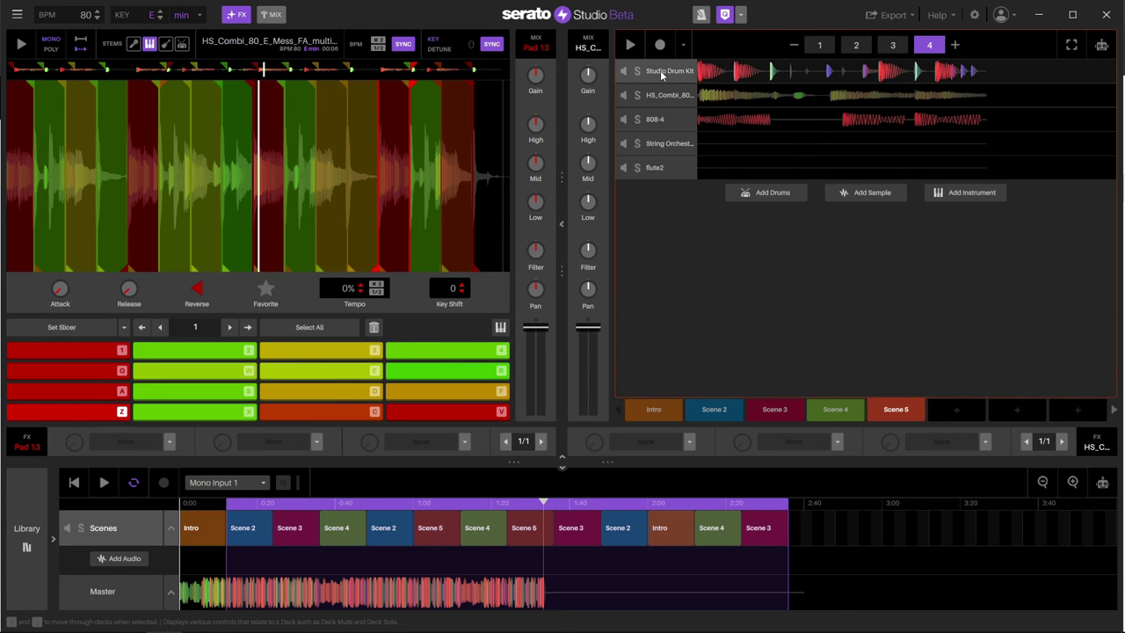
Expand the Studio Drum Kit sequence, collapse the deck view, and open its bx_console SSL 4000 E window beside the drum tracks
click(660, 70)
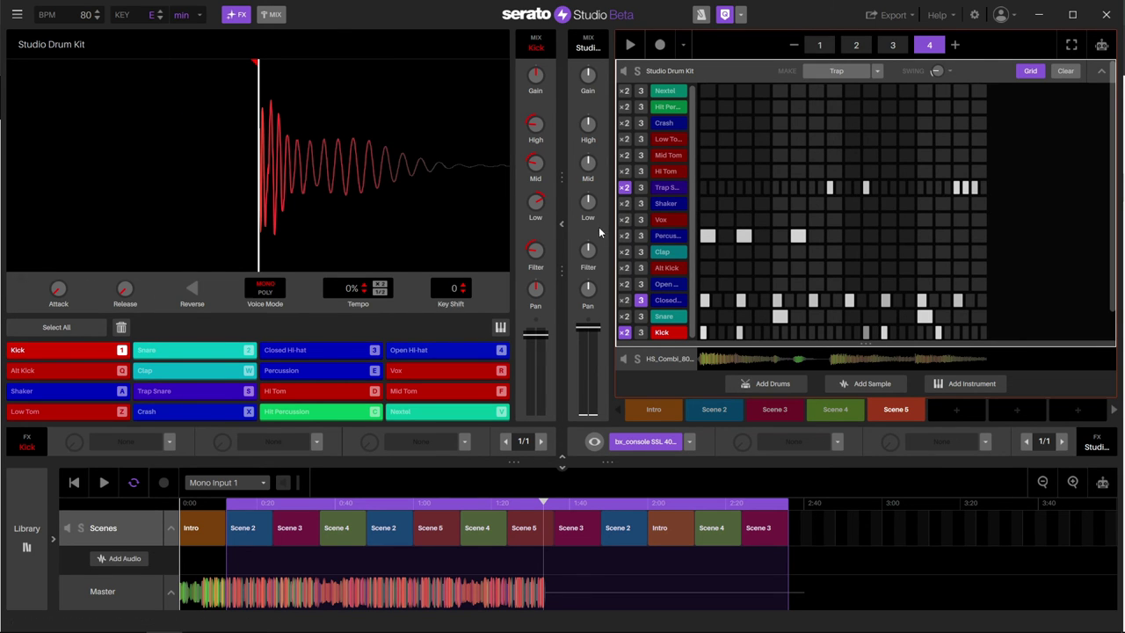
click(562, 223)
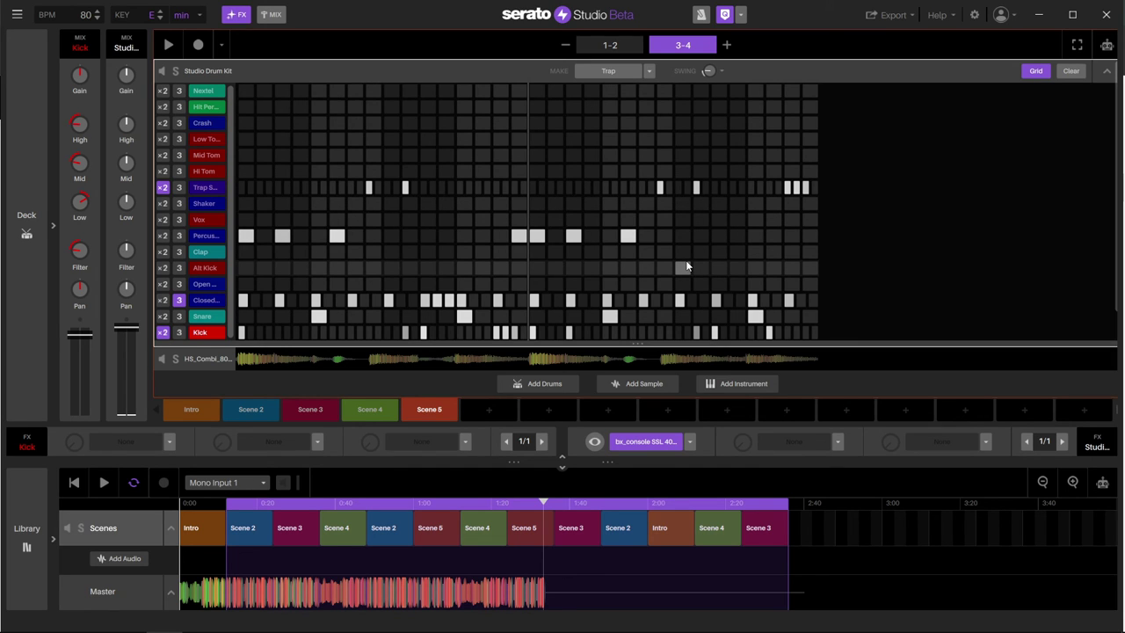
click(596, 447)
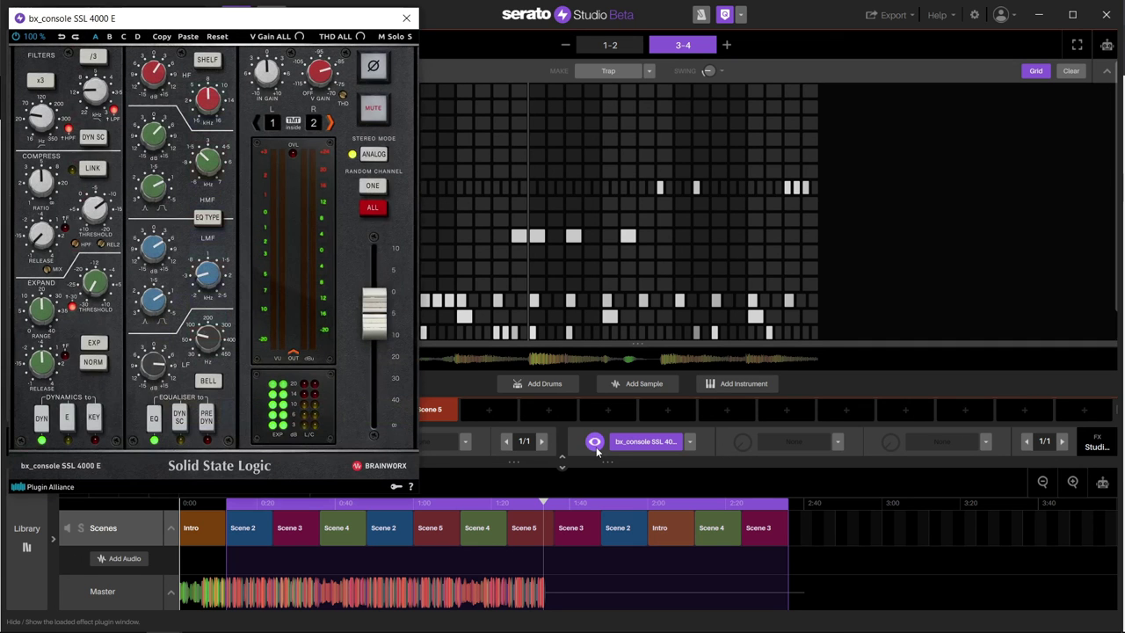
drag(302, 22, 495, 38)
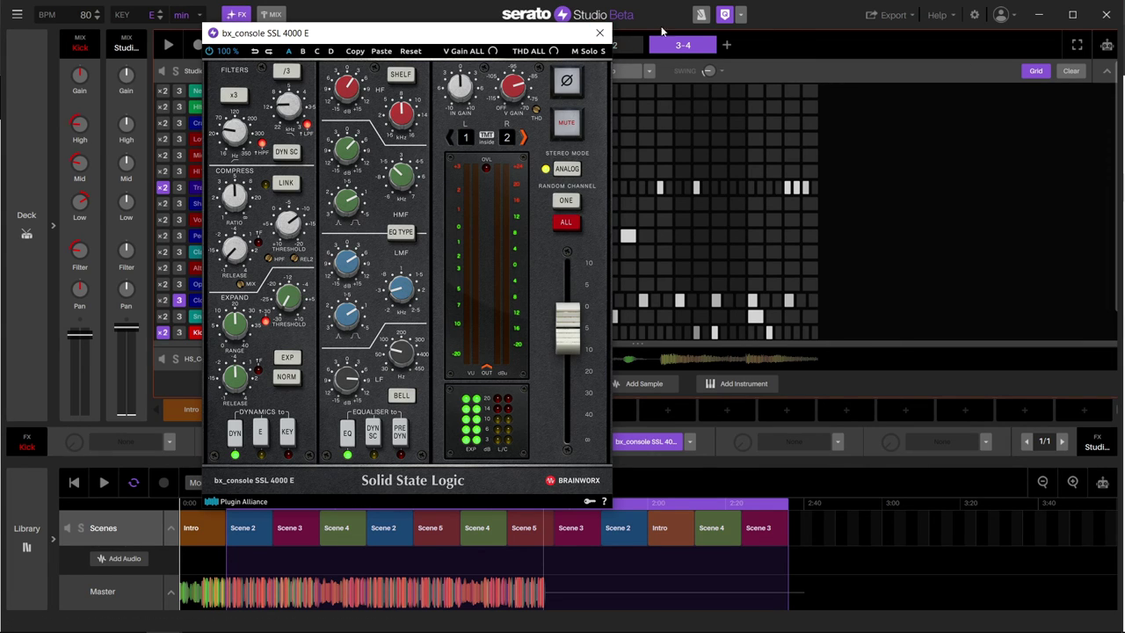
drag(464, 40, 408, 220)
drag(429, 170, 754, 36)
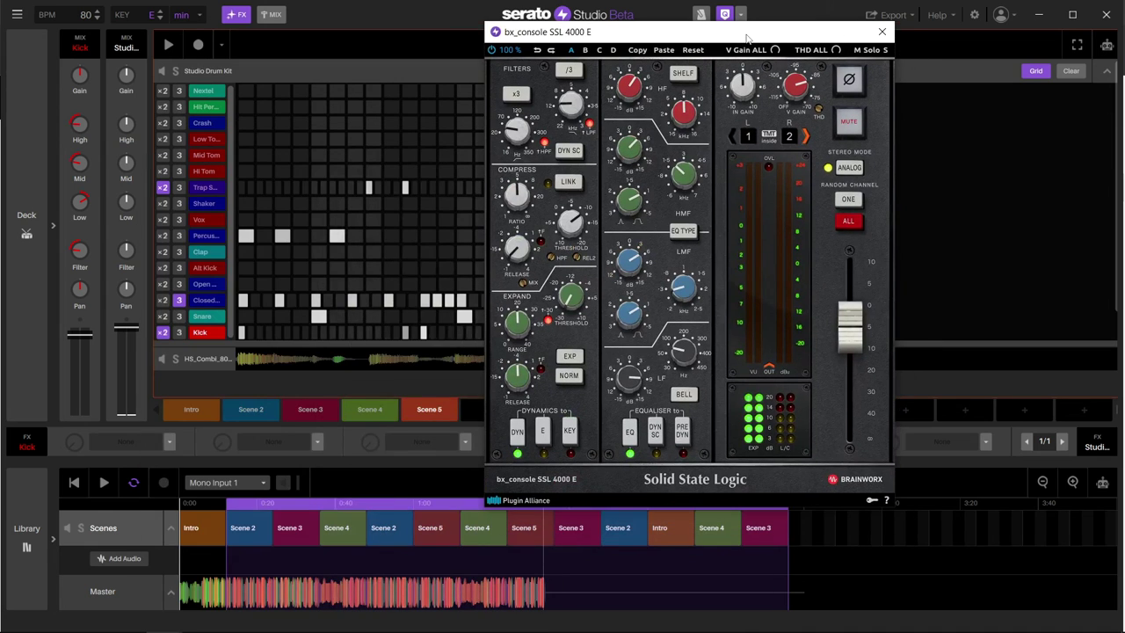
Play the soloed Studio Drum Kit, compare its sound with bx_console SSL 4000 E bypassed and enabled, and close the effect window and stop playback
key(space)
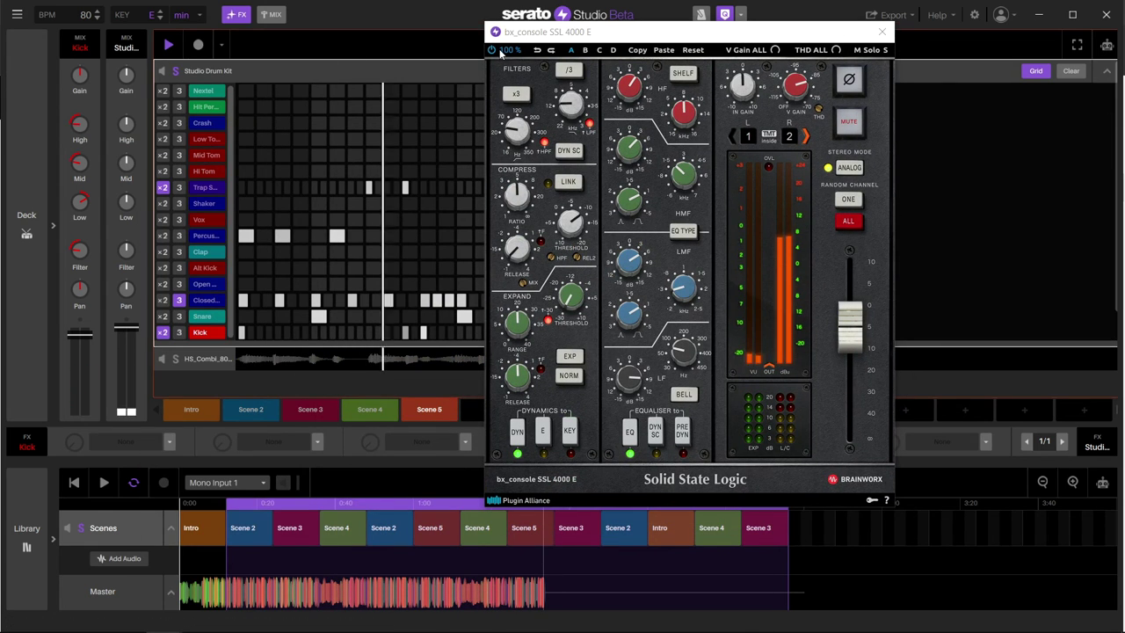
click(492, 51)
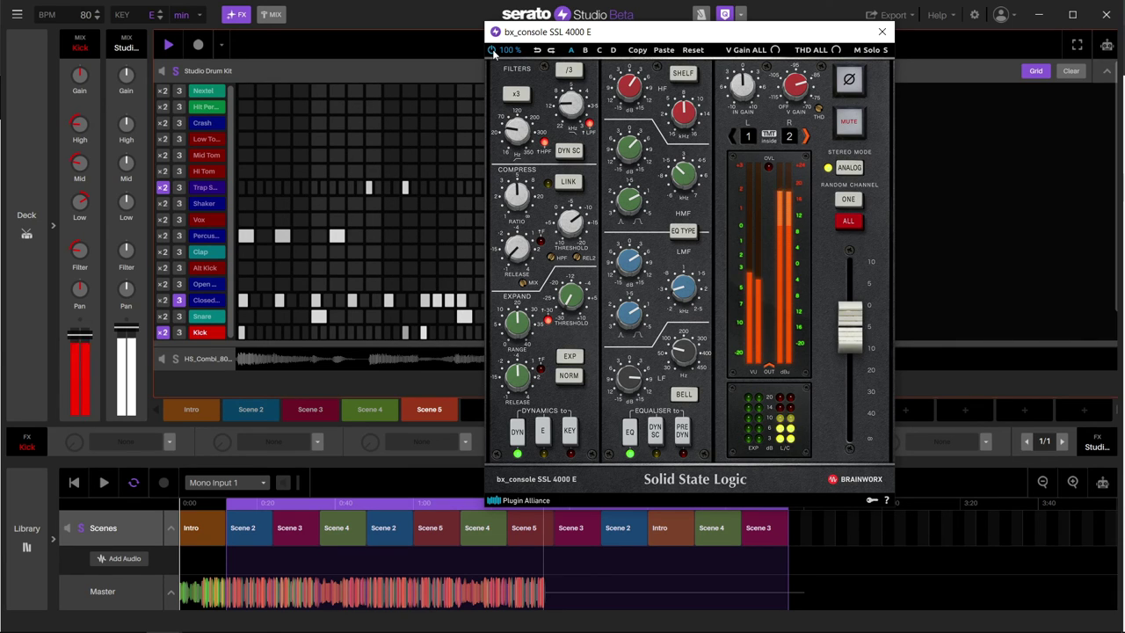
click(883, 32)
key(space)
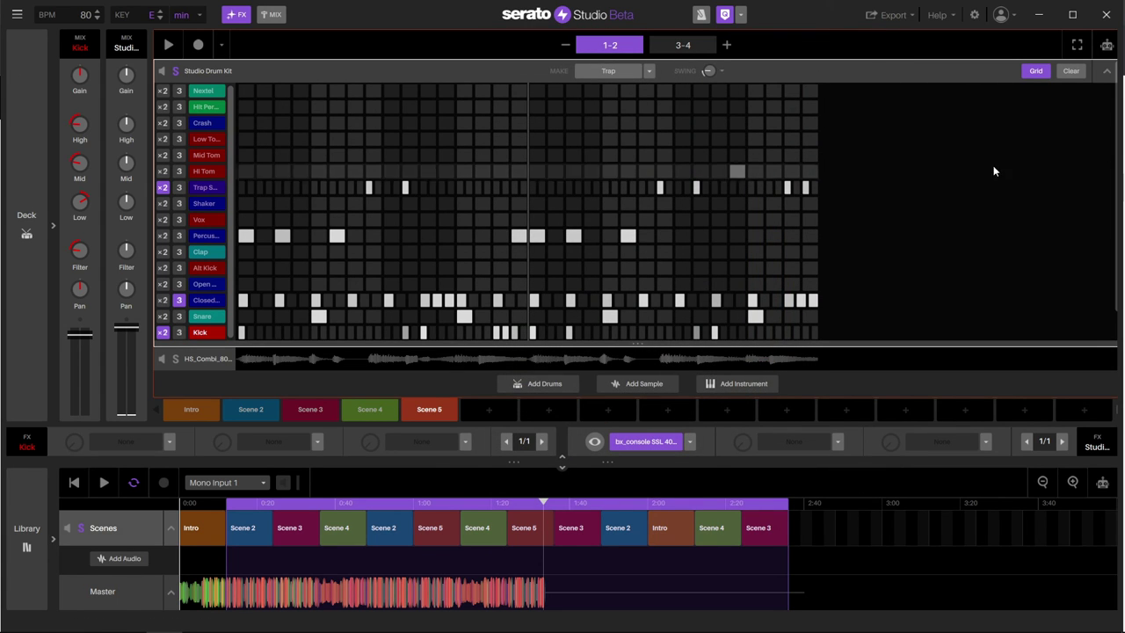
Collapse the Studio Drum Kit sequence, expand 808-4, and examine its Soft Sidechain and kHs Distortion effects, closing the distortion window again
click(1106, 72)
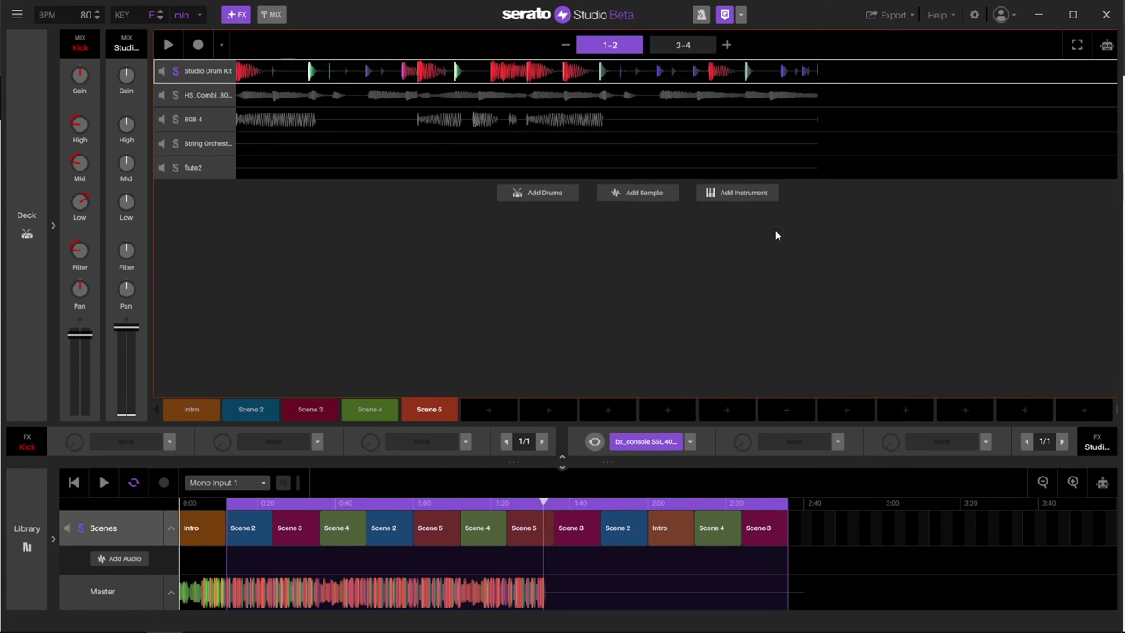
click(204, 98)
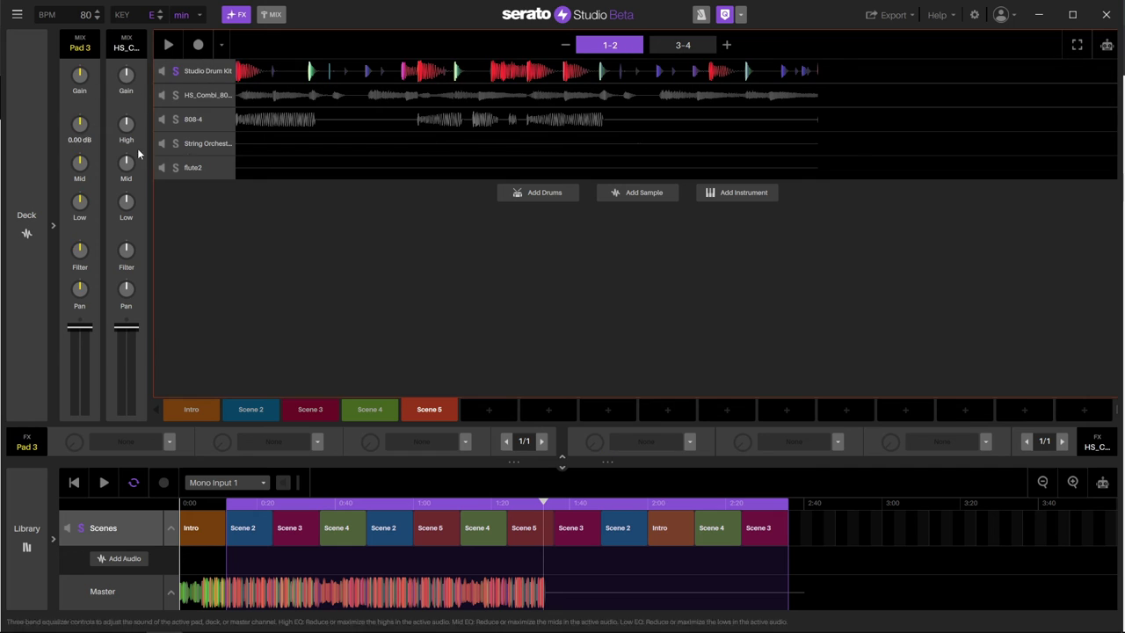
double_click(200, 117)
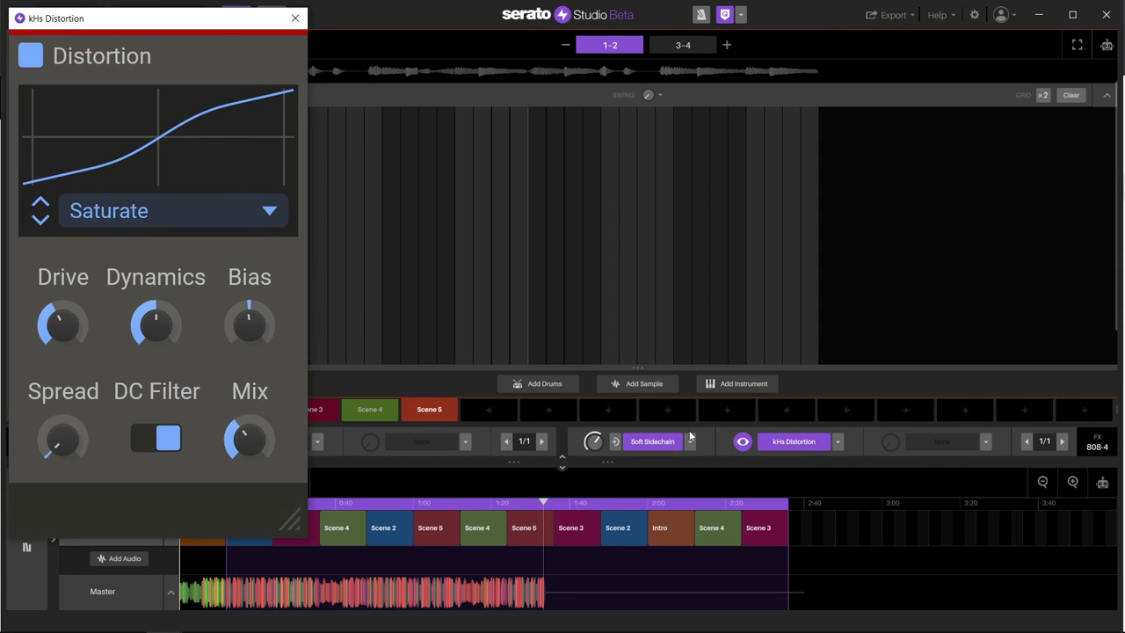
click(599, 449)
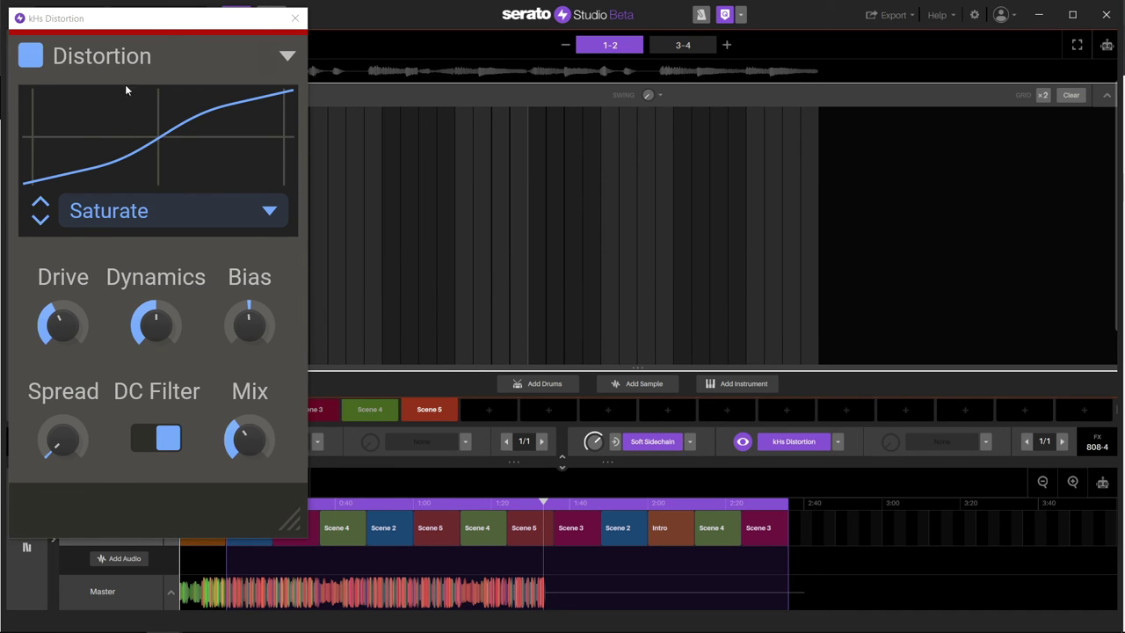
drag(162, 25, 264, 25)
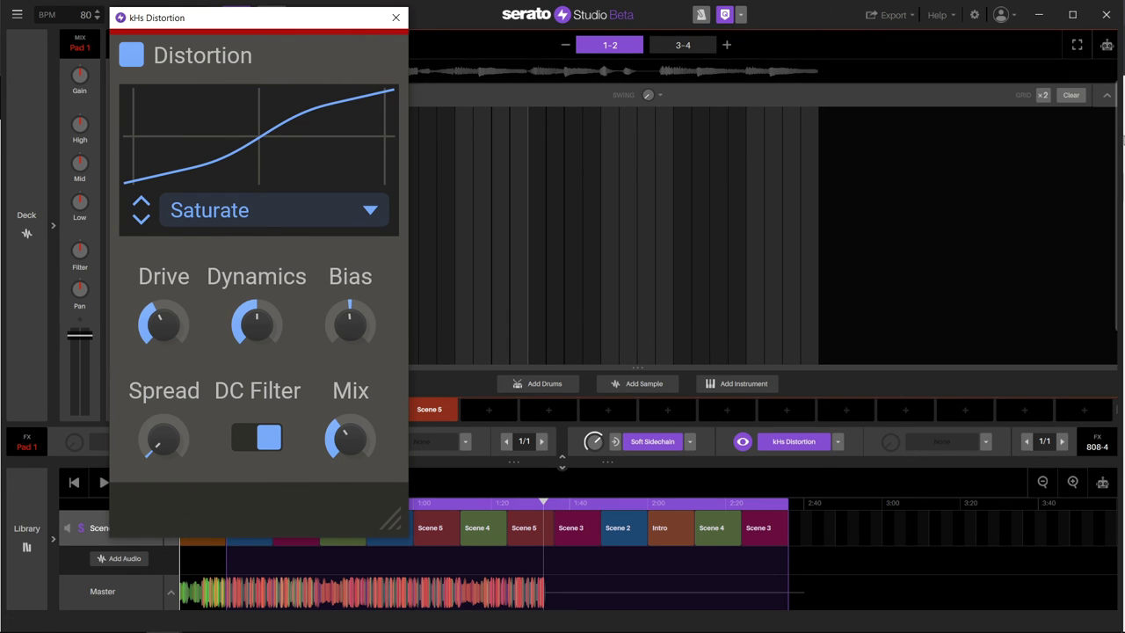
click(396, 17)
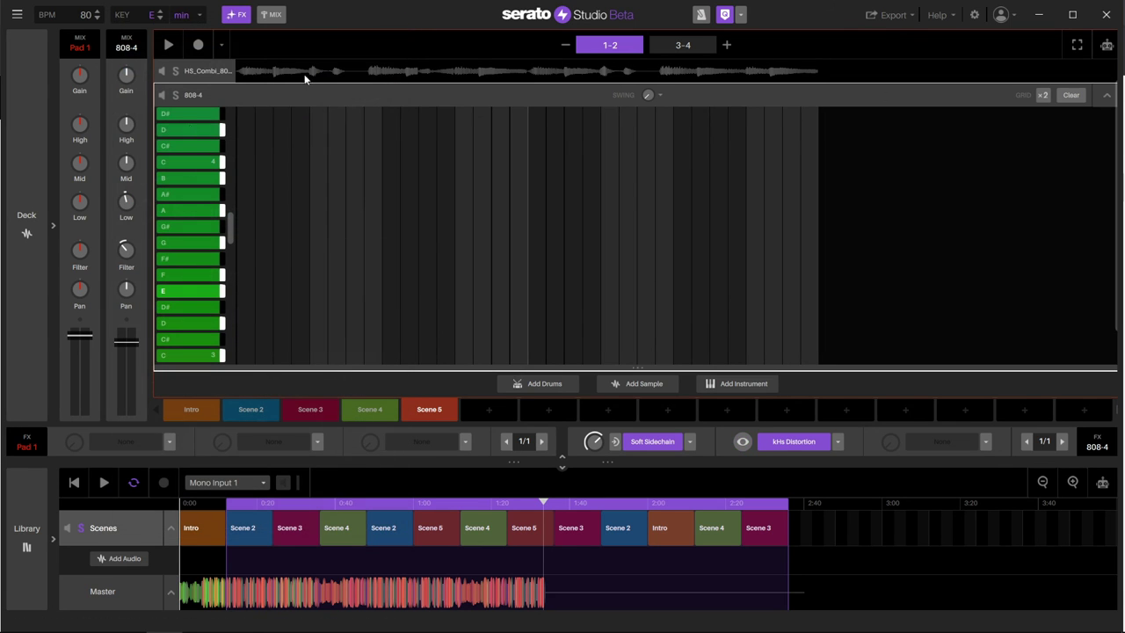
Solo 808-4 and play the scene, comparing the bass with kHs Distortion disabled and enabled
click(175, 95)
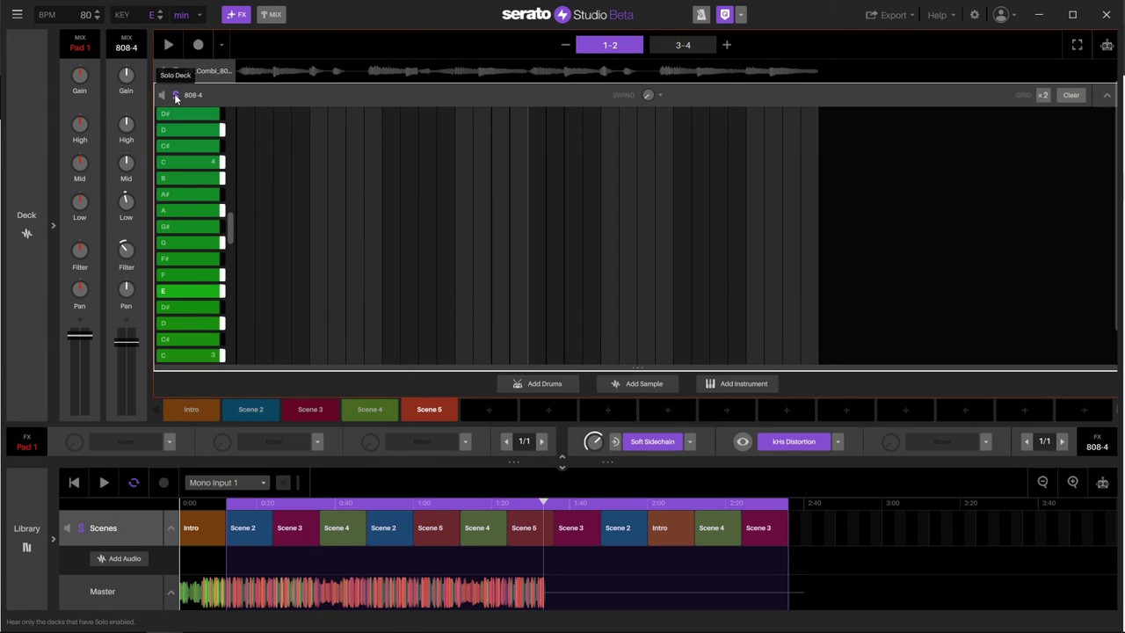
key(space)
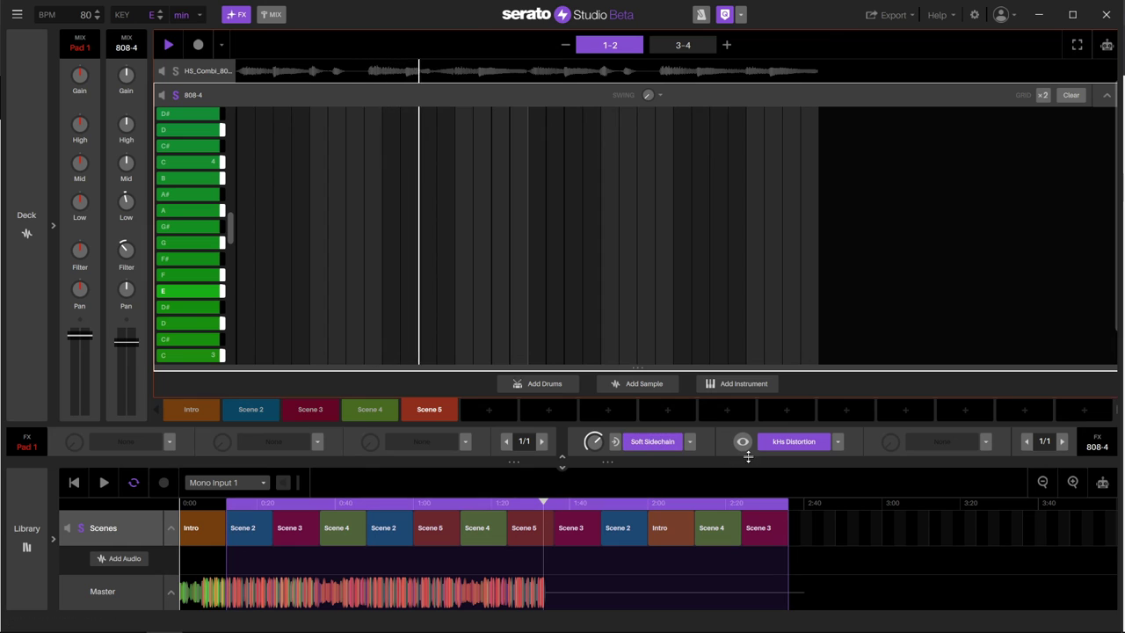
click(791, 442)
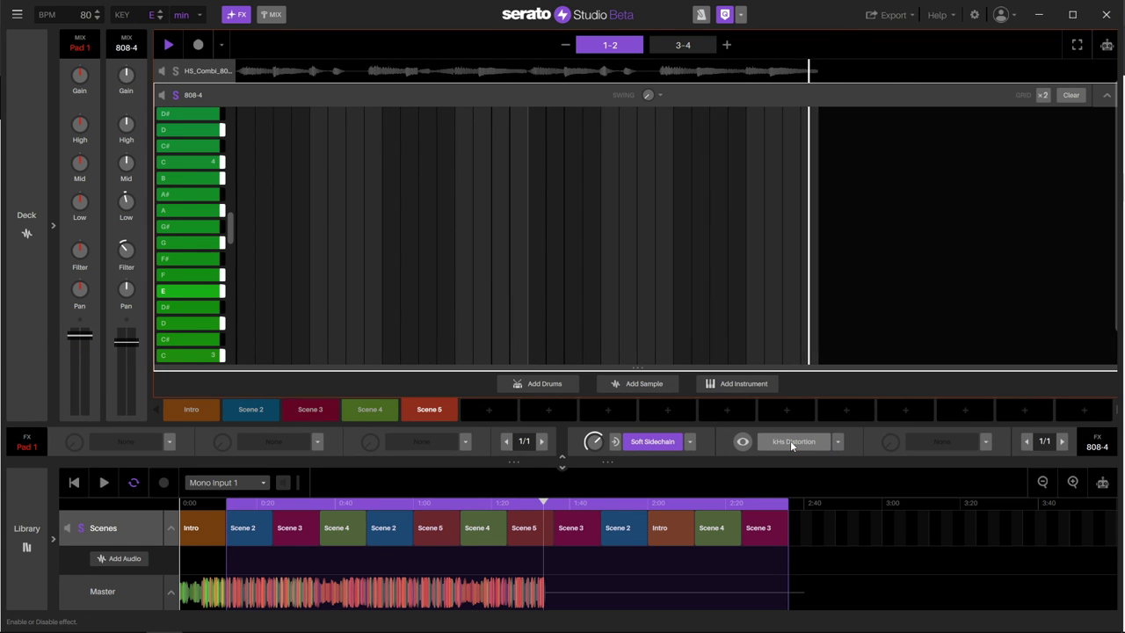
click(791, 440)
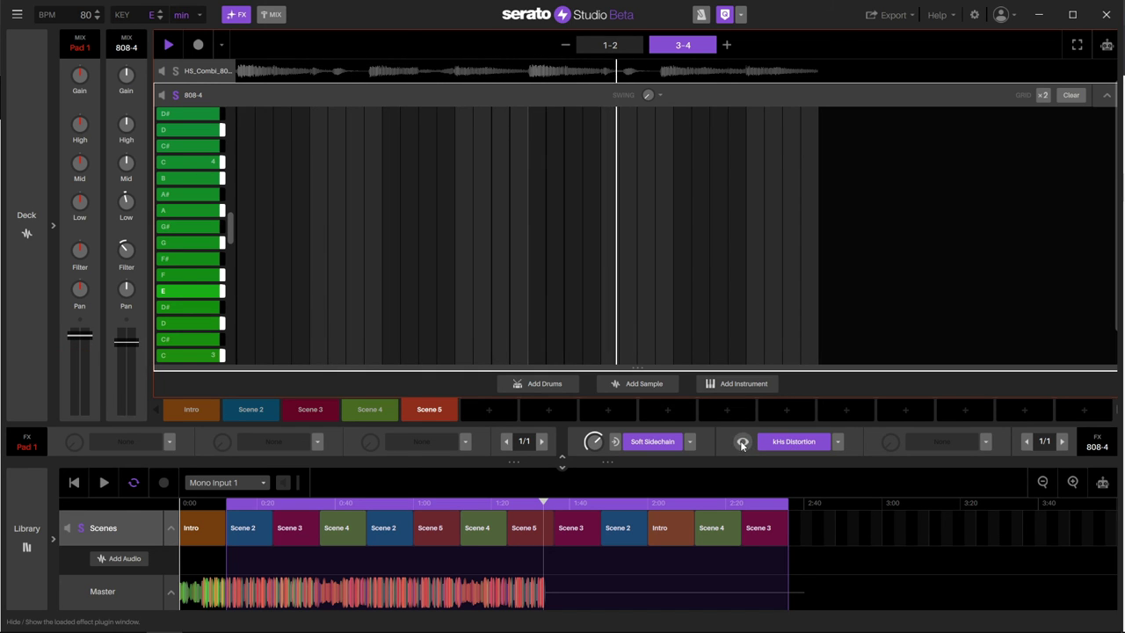
Raise the Drive, Dynamics and Bias of the 808-4 kHs Distortion during playback, and close its window
click(750, 444)
drag(162, 323, 163, 299)
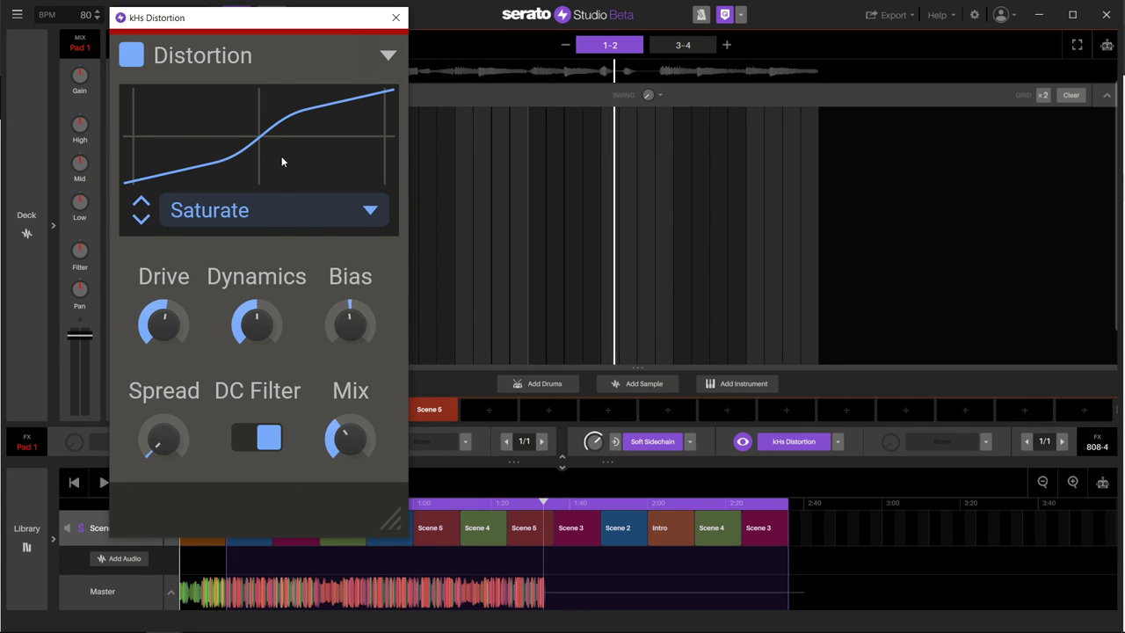
drag(255, 325, 256, 311)
mouse_move(332, 314)
drag(351, 325, 351, 282)
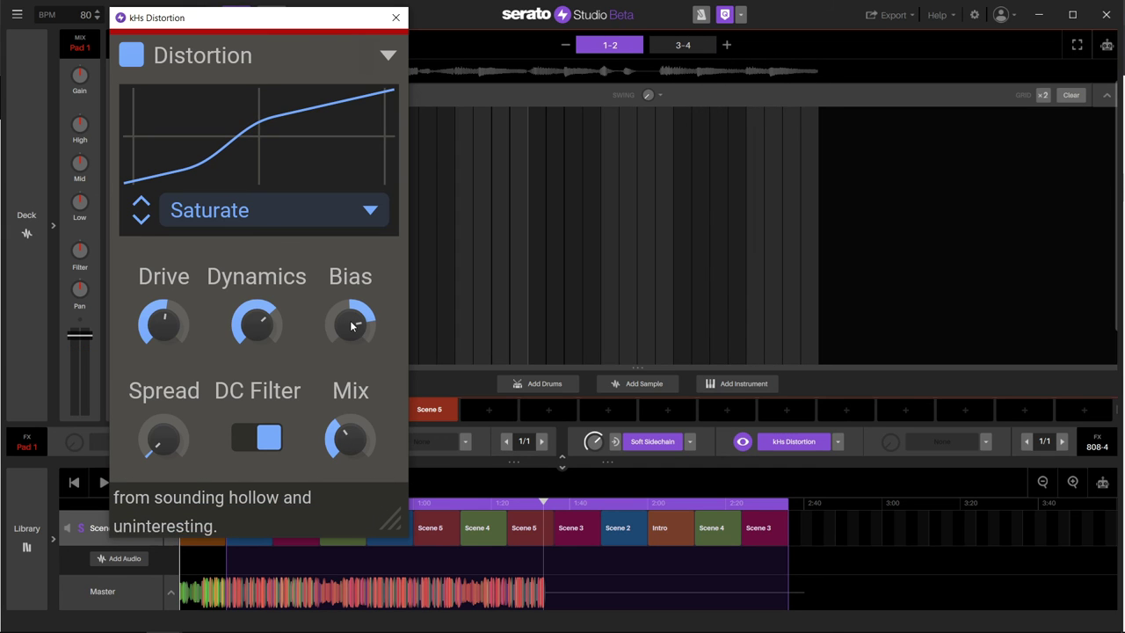
click(396, 18)
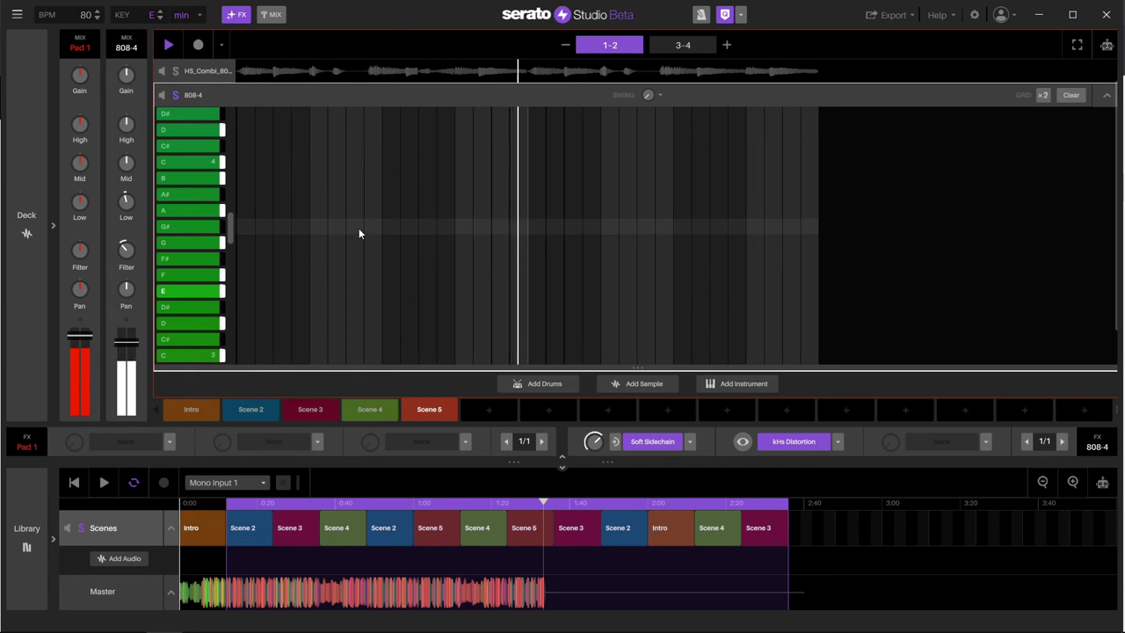
Turn off solo on 808-4, collapse its sequence to show all tracks, and stop playback
click(174, 95)
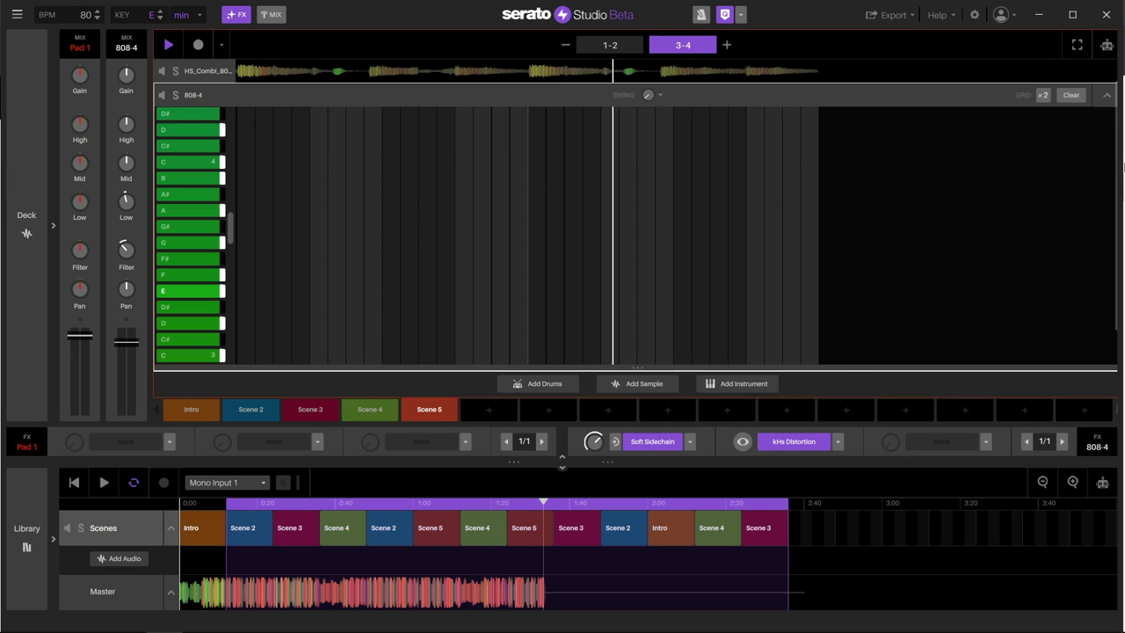
click(1107, 96)
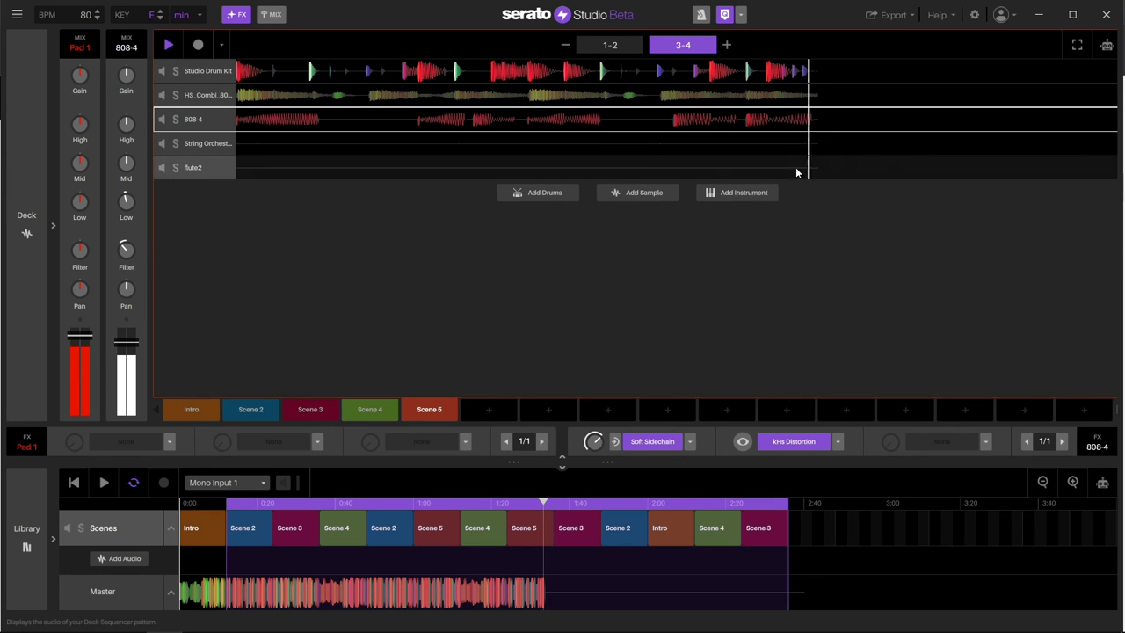
key(space)
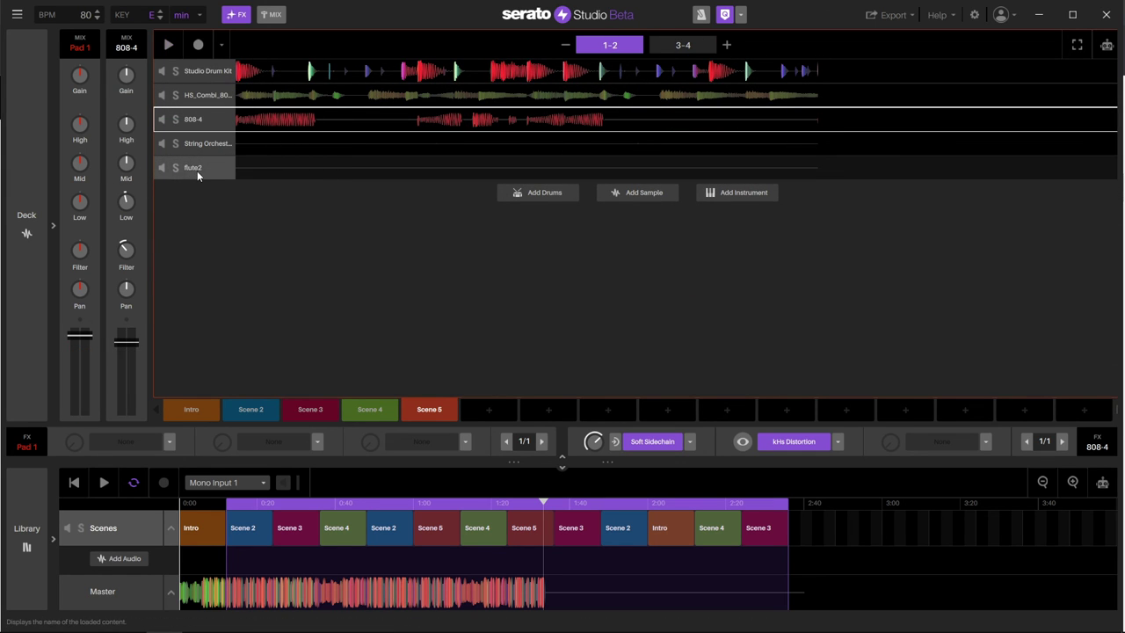
Play flute2 in Scene 3 with its sequence expanded, examine its Looperator effect, and close the effect window and stop playback
click(311, 410)
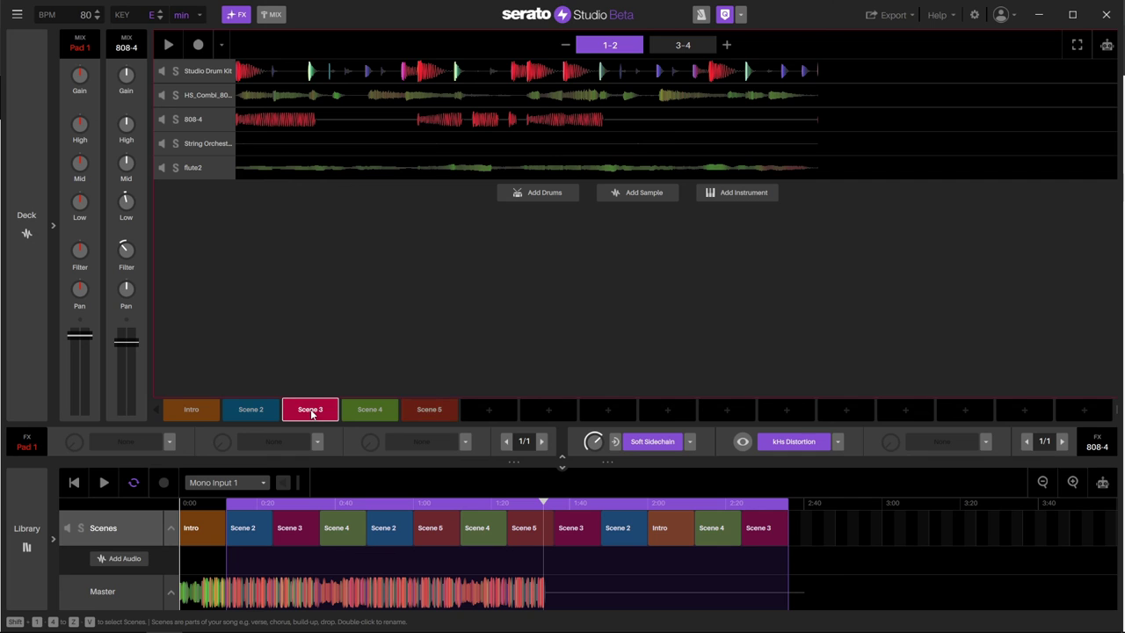
click(212, 168)
key(space)
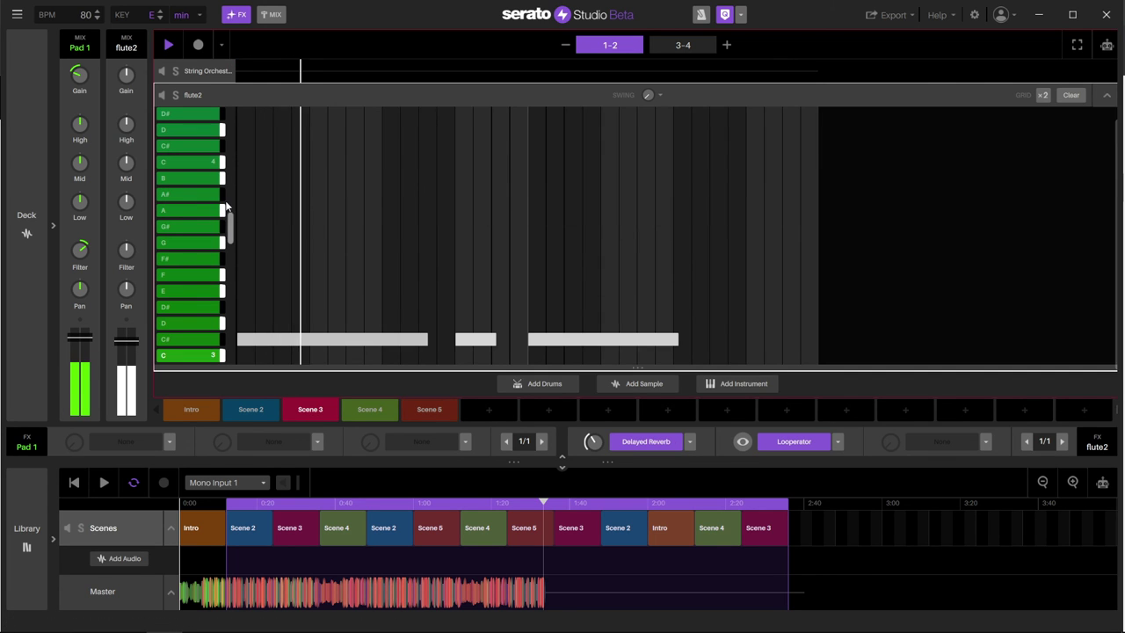
click(748, 444)
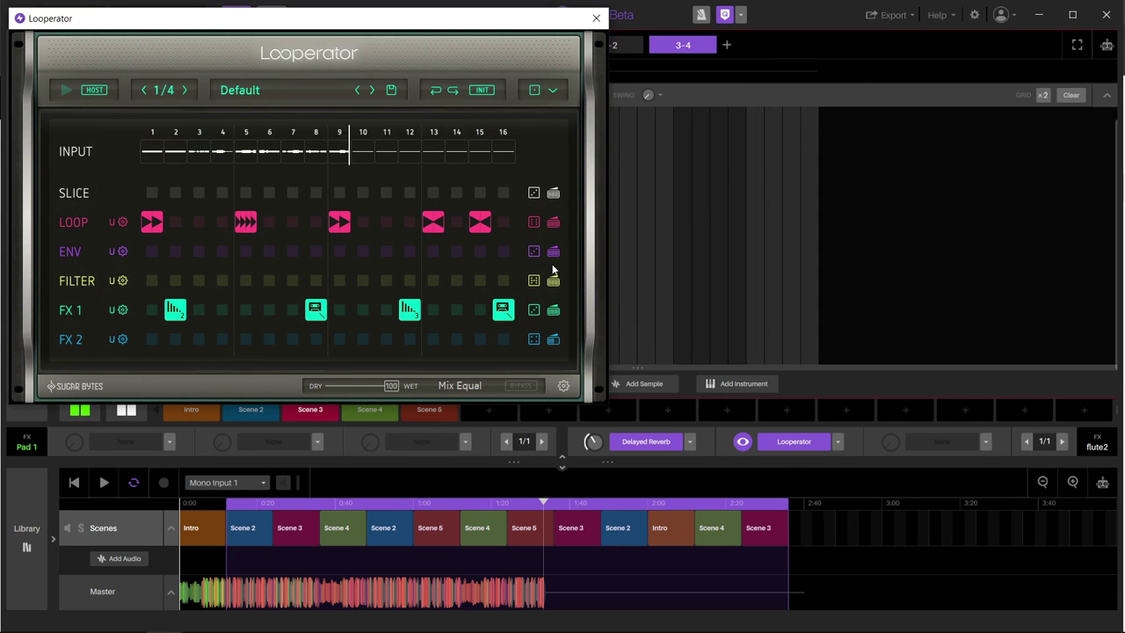
click(598, 17)
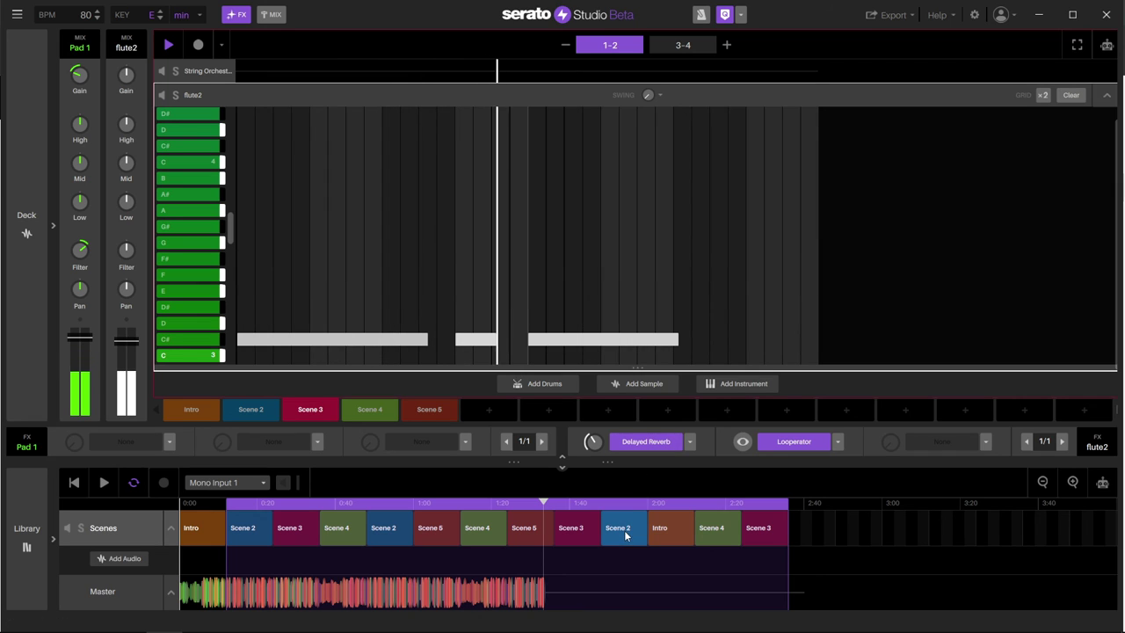
key(space)
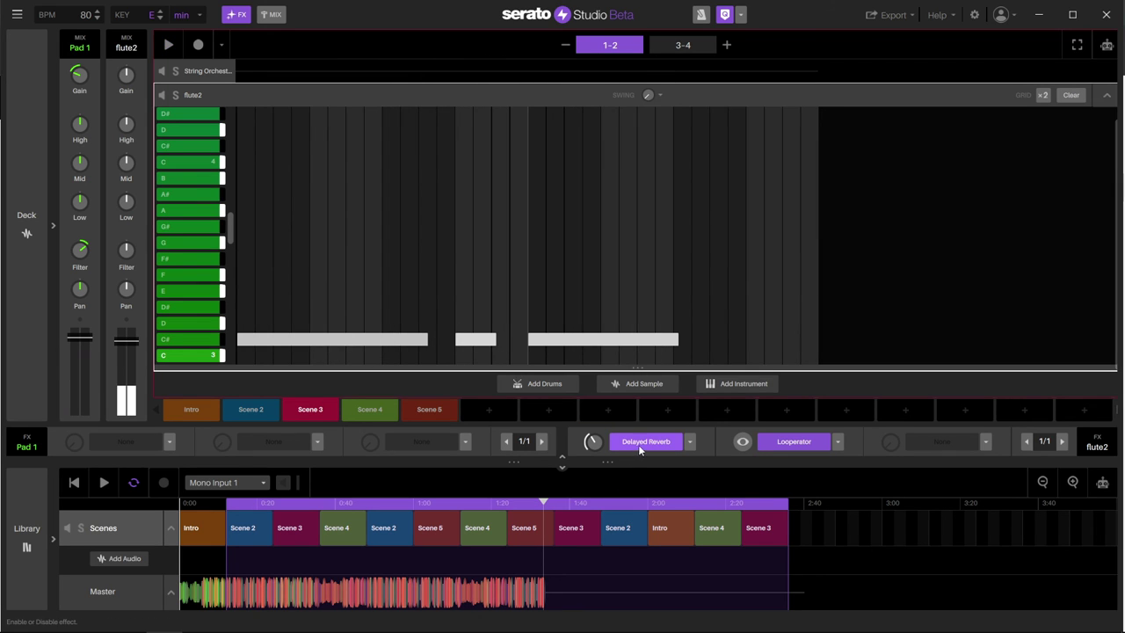
Browse the built-in effects available for flute2's Delayed Reverb slot, including the flanger variants, and close the list without changing the effect
click(693, 442)
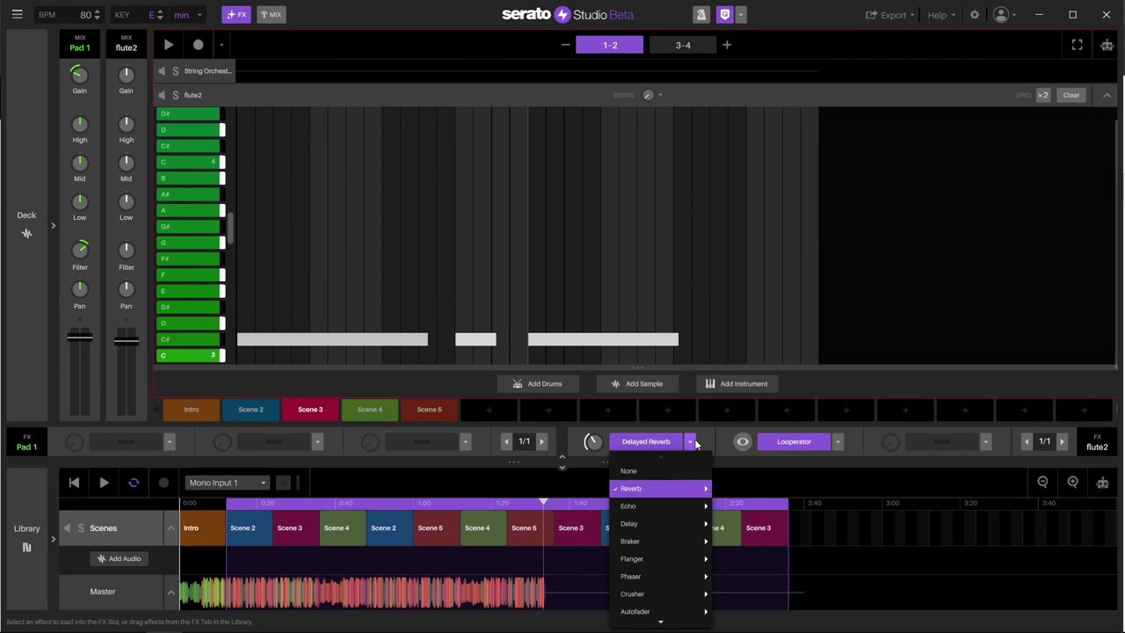
scroll(648, 616, down, 3)
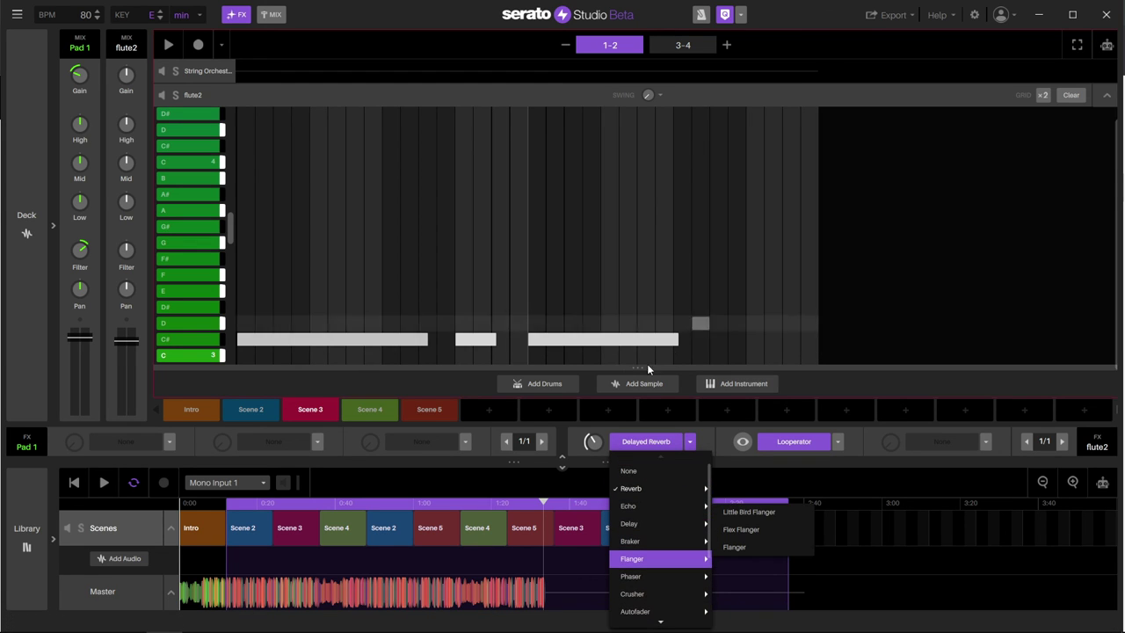
click(179, 202)
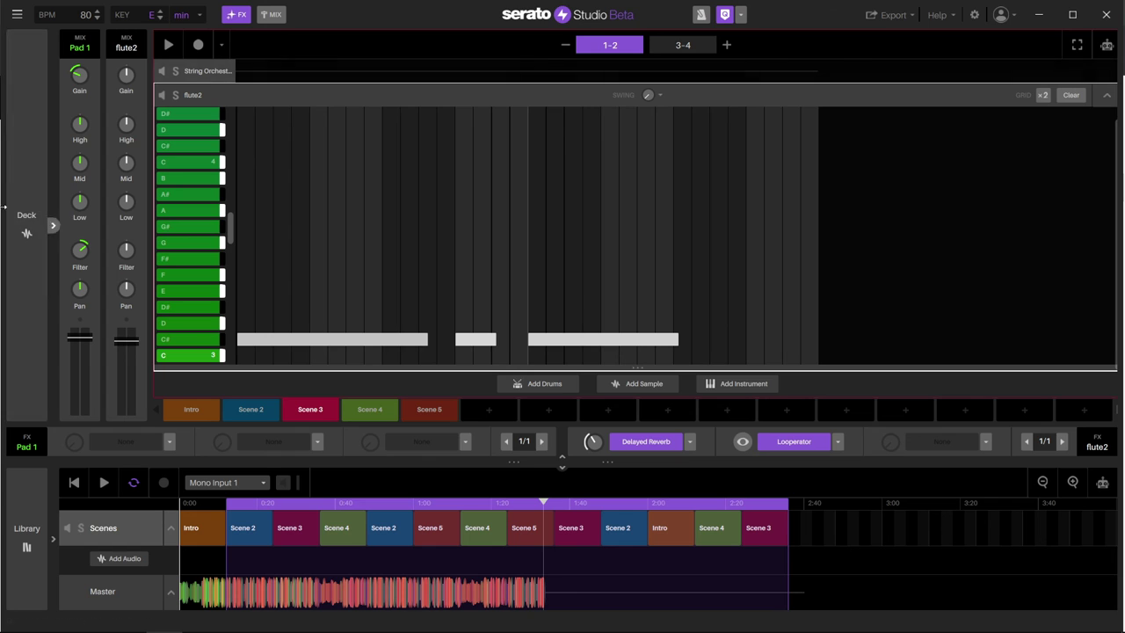
Expand the deck view for flute2, scrub through its waveform and audition the sample
click(26, 224)
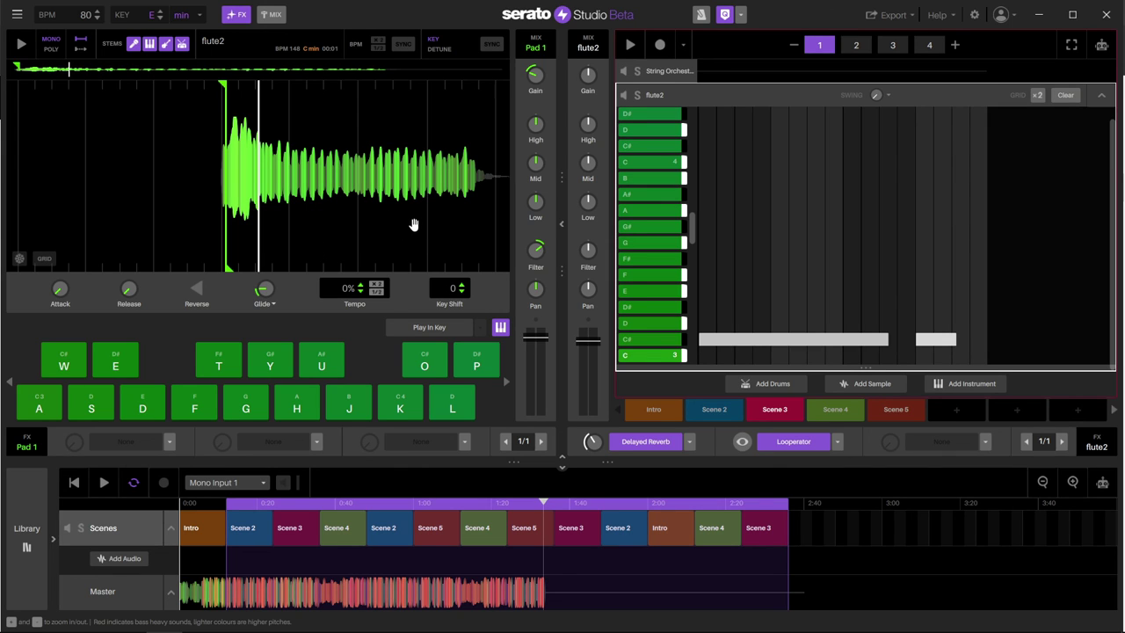
click(229, 173)
drag(229, 173, 109, 119)
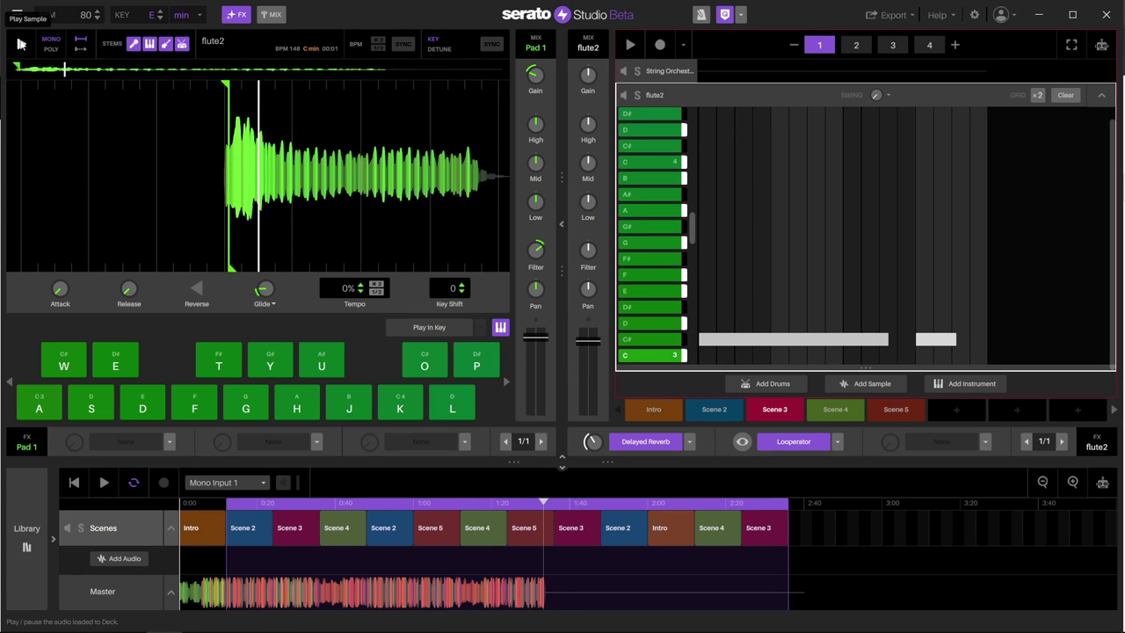
click(19, 44)
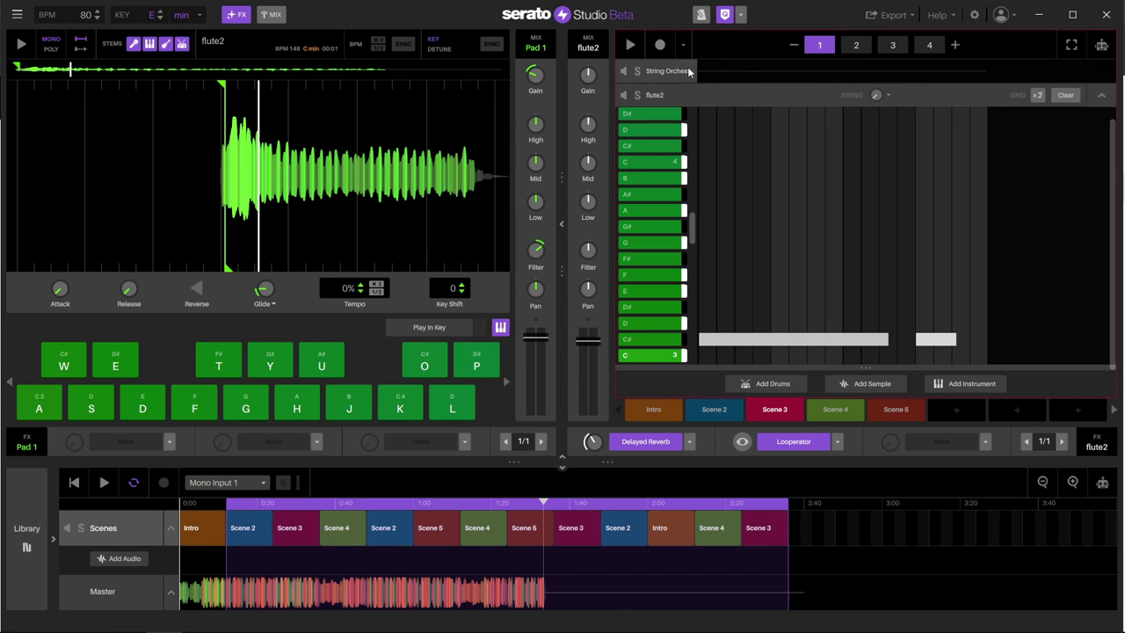
Examine the 808-4 sample deck, collapse its sequence, solo the String Orchestra Pizzicato track and show its instrument deck
scroll(749, 97, up, 2)
click(647, 97)
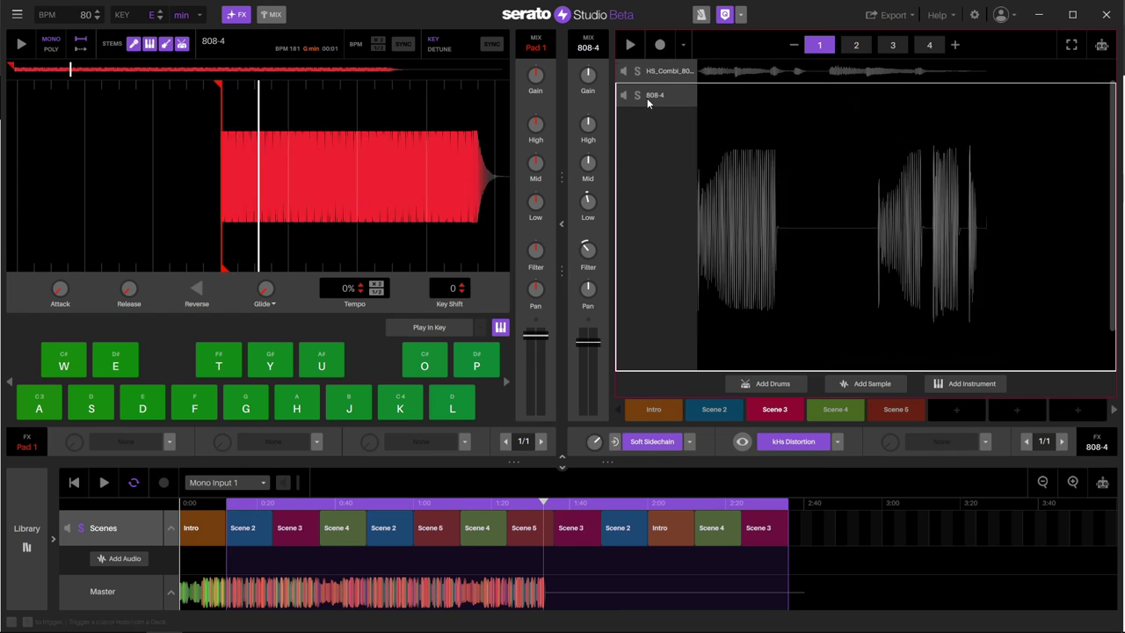
click(647, 98)
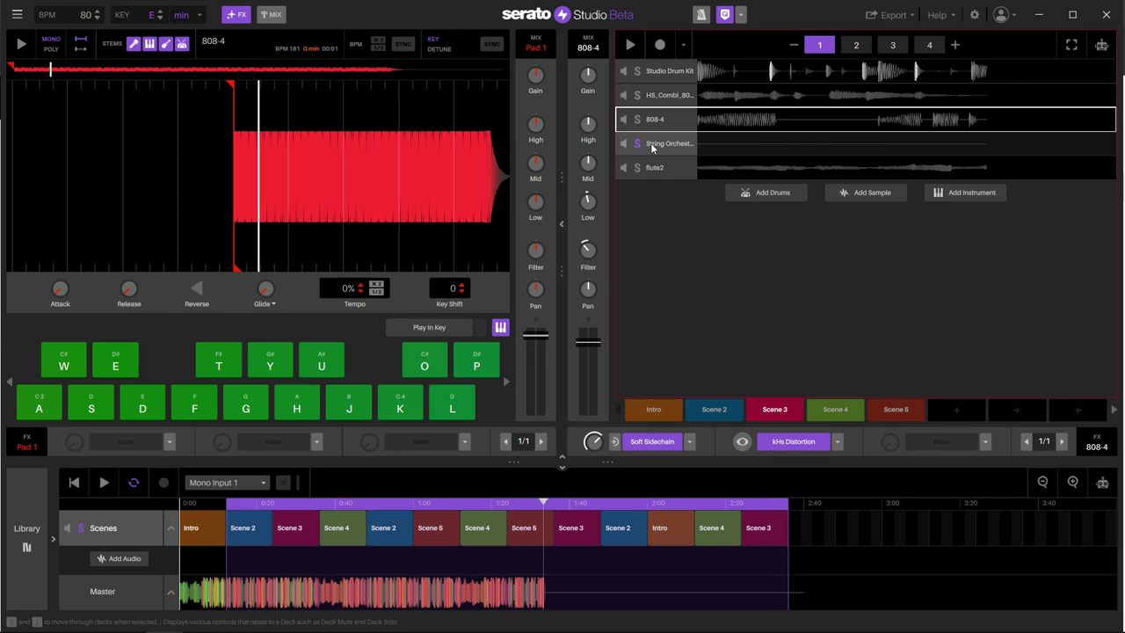
click(652, 146)
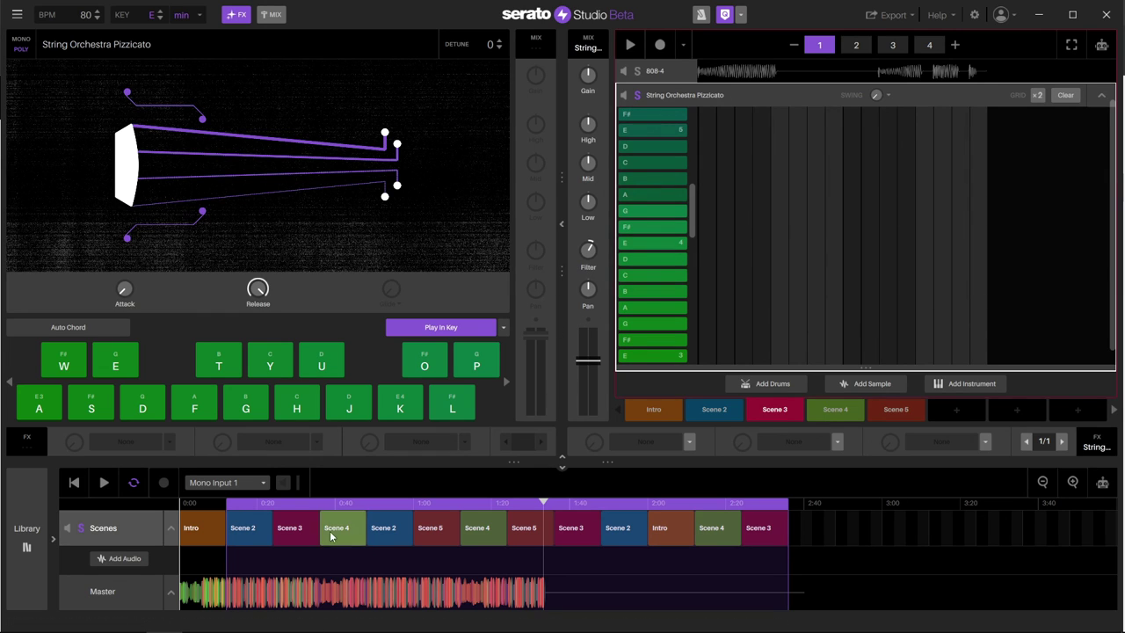
Open the library and browse all built-in instruments down to the synth, bass and guitar entries
click(19, 543)
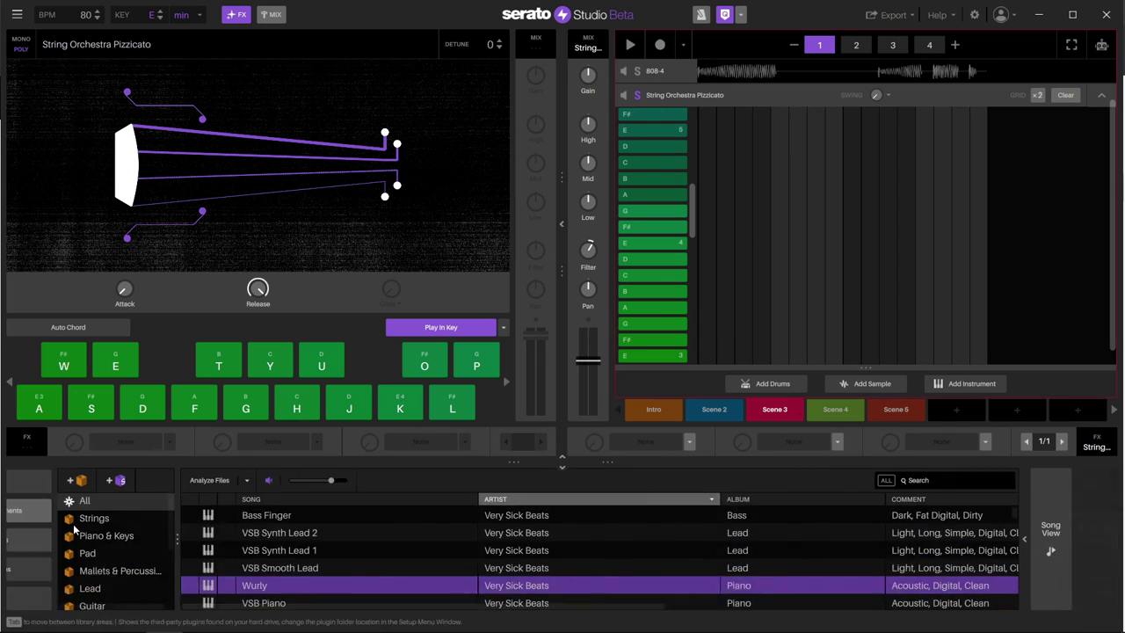
scroll(483, 521, down, 1)
scroll(483, 521, down, 4)
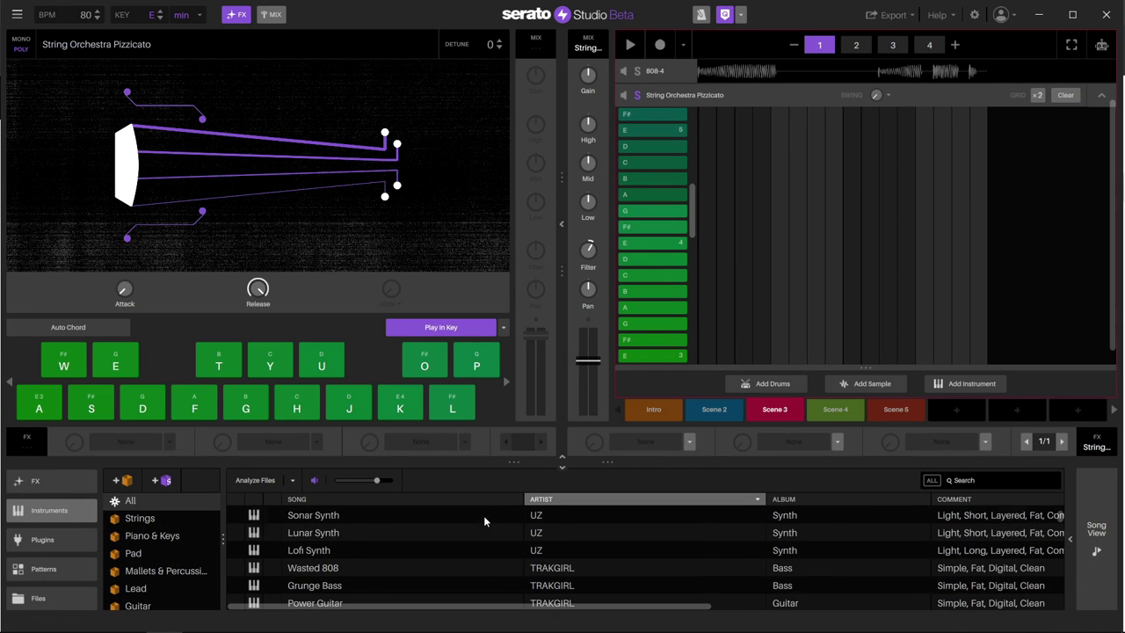
mouse_move(217, 523)
mouse_down()
mouse_move(221, 583)
mouse_move(223, 505)
mouse_up()
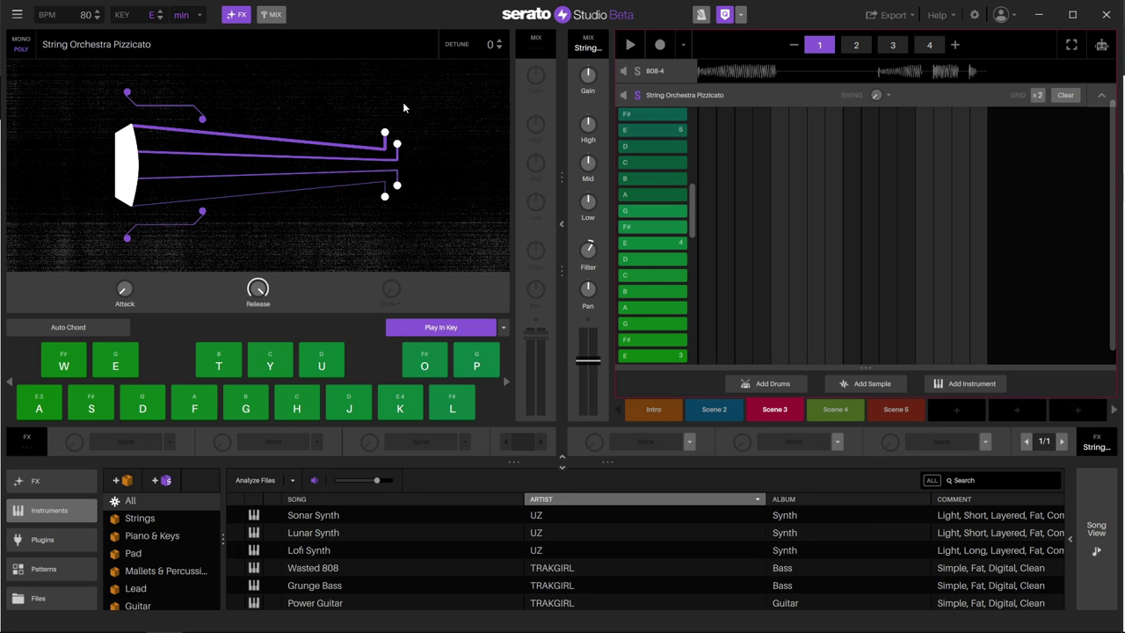
mouse_move(596, 260)
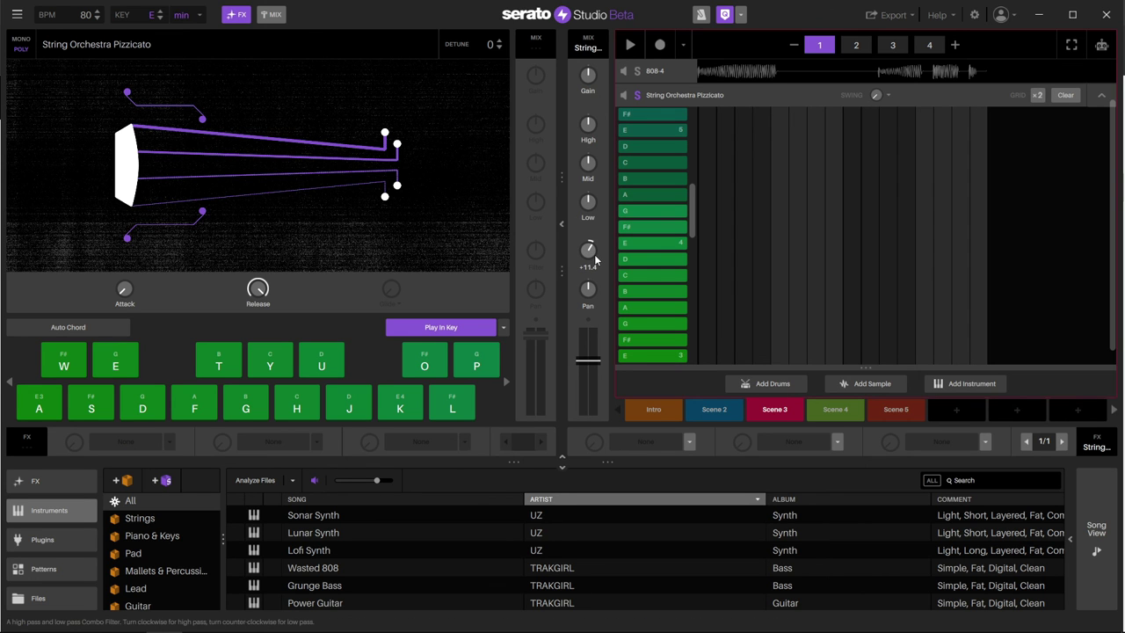